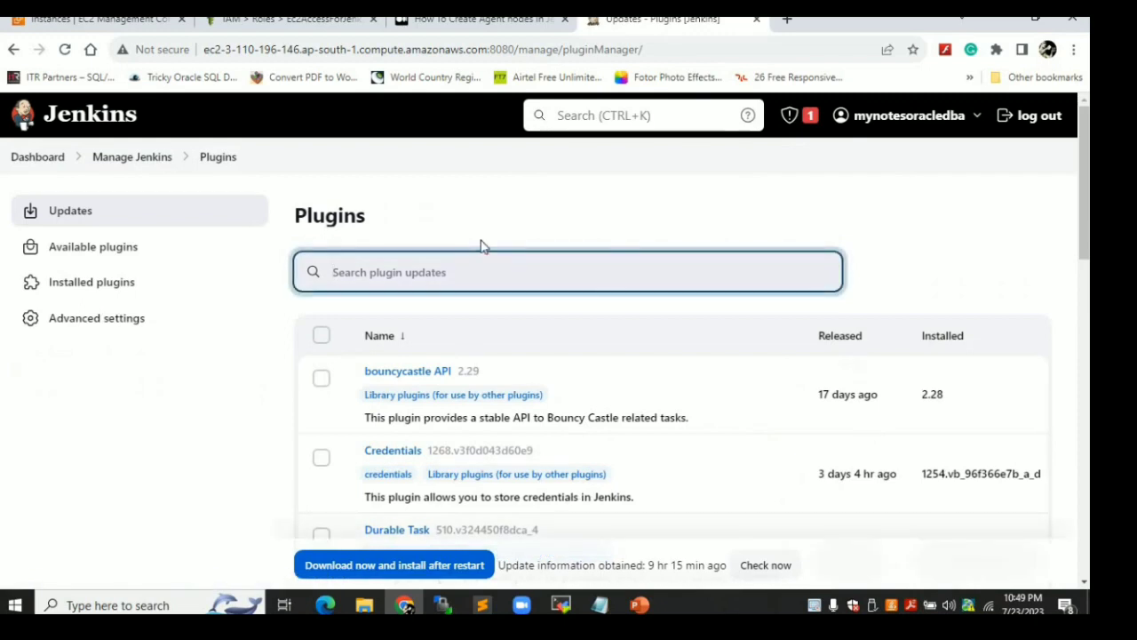
# Search the installed Jenkins plugins for "ec2"
pyautogui.click(105, 283)
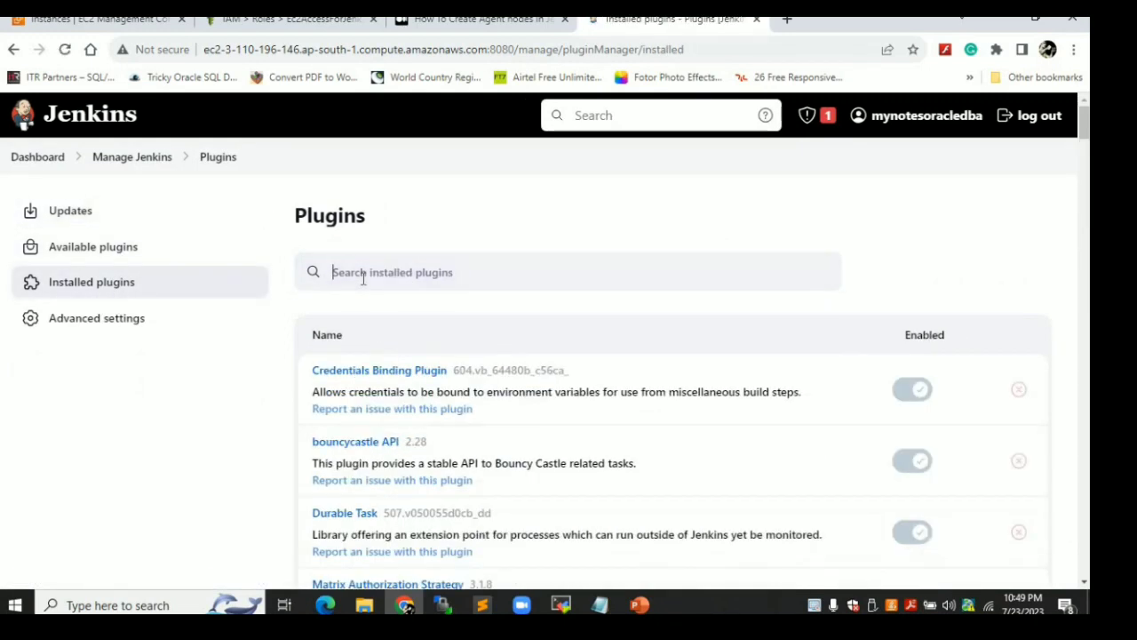
pyautogui.click(363, 275)
pyautogui.write('ecw')
pyautogui.press('BackSpace')
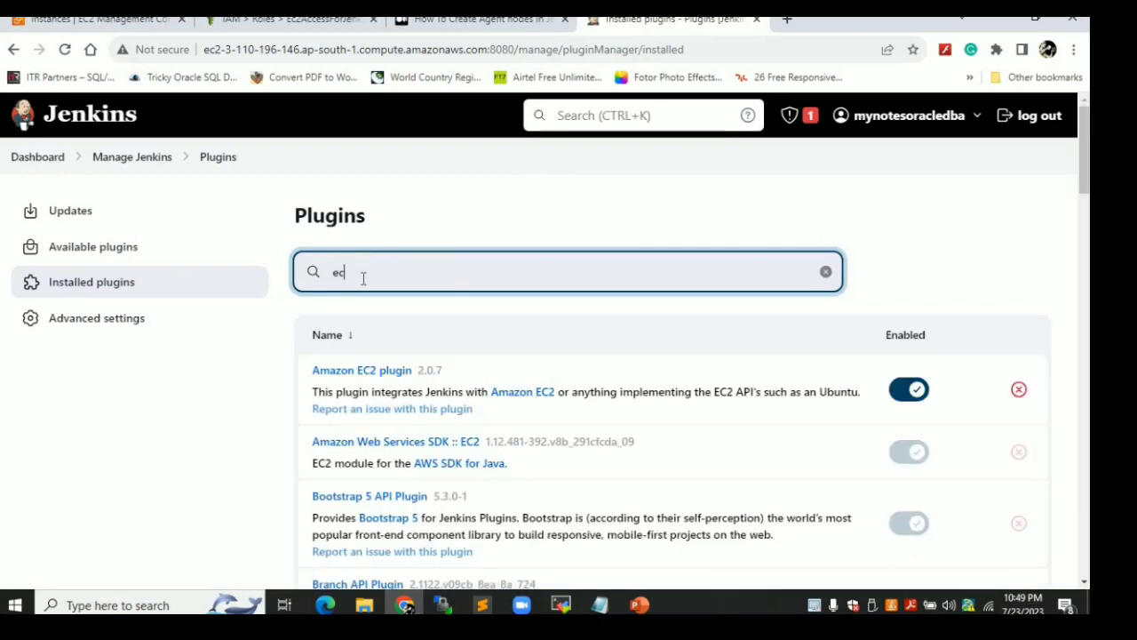
pyautogui.write('2')
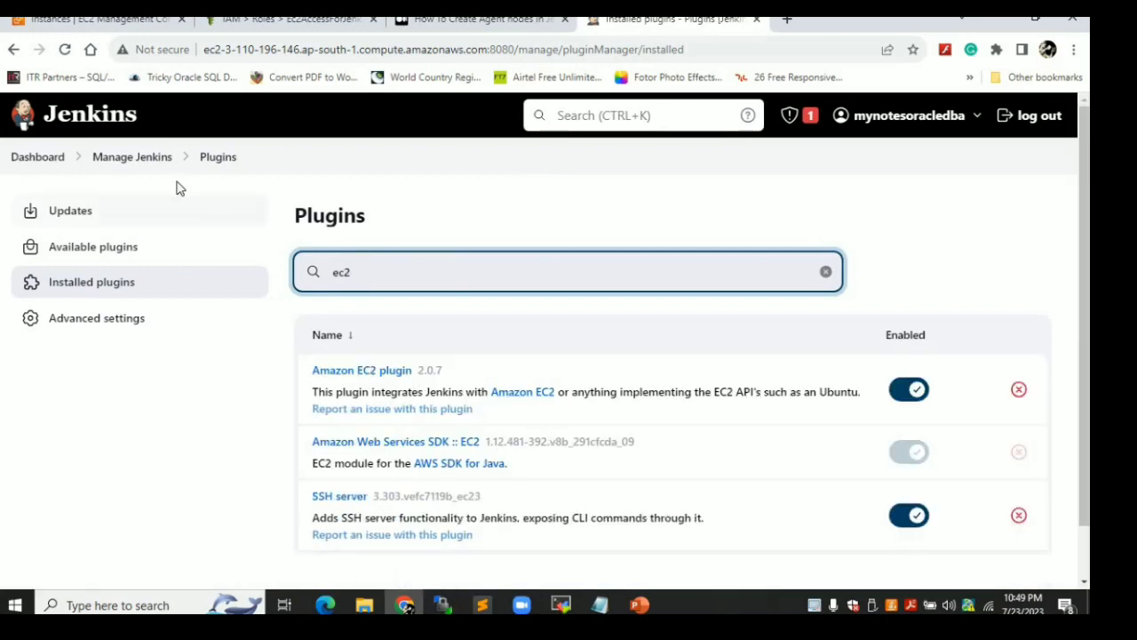
# Open the Clouds configuration under Manage Jenkins' Nodes and Clouds, and go to the Amazon EC2 cloud's name
pyautogui.click(147, 165)
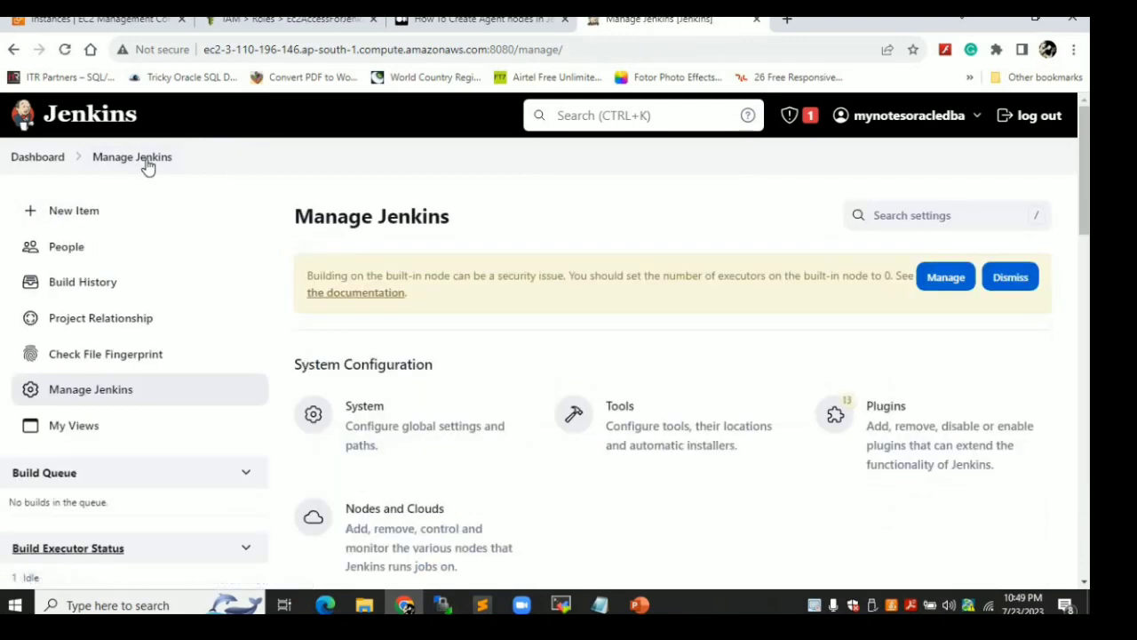
pyautogui.click(424, 27)
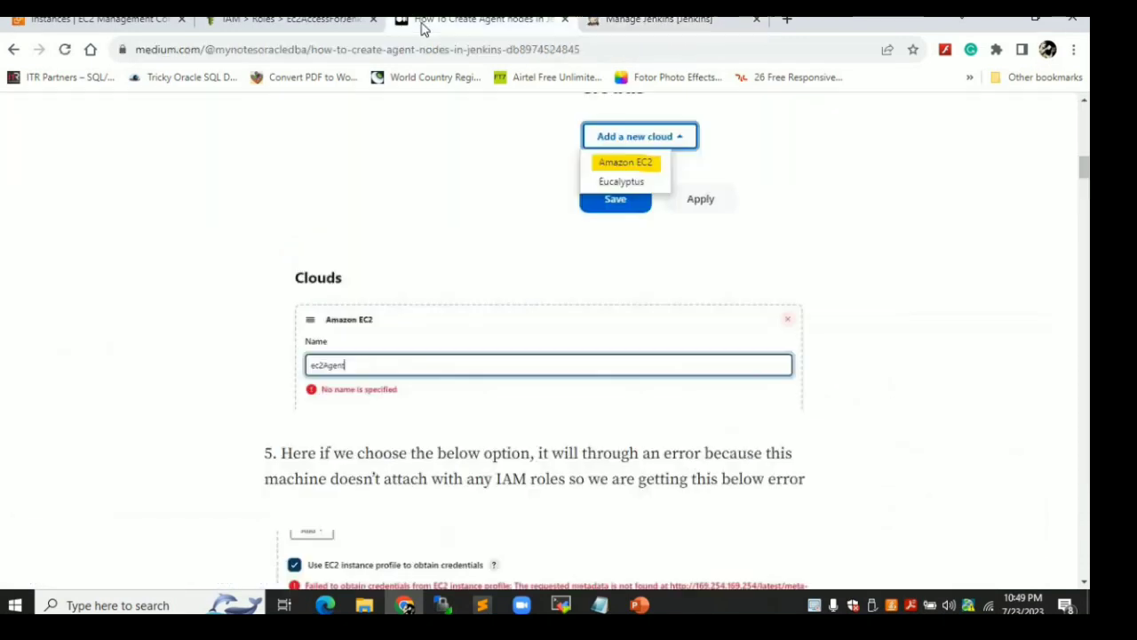
pyautogui.click(615, 26)
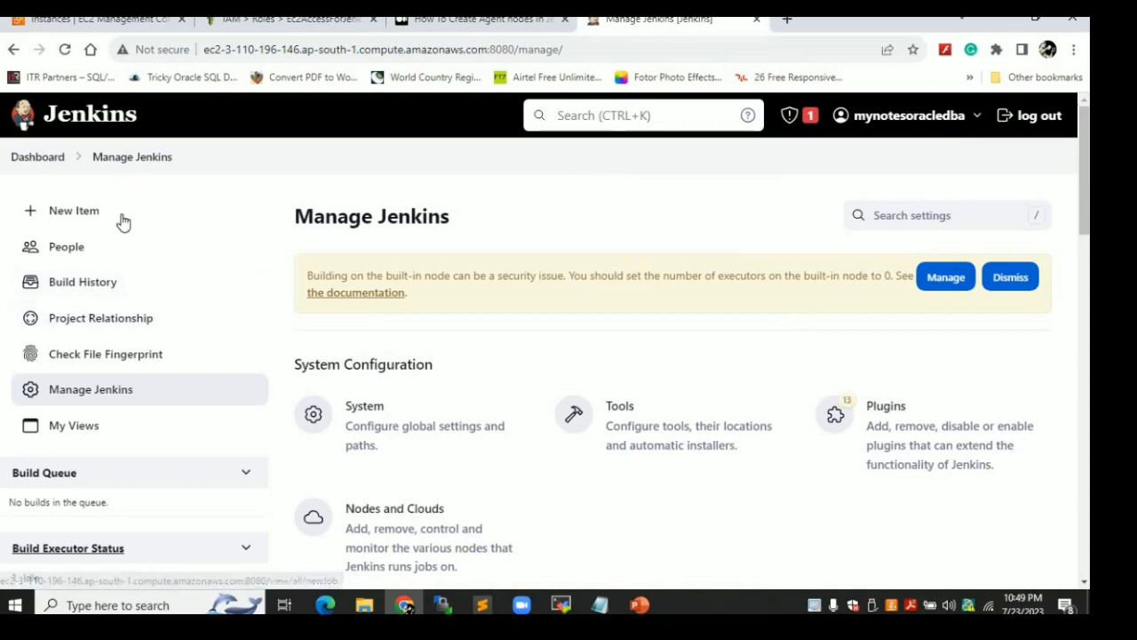
pyautogui.click(381, 538)
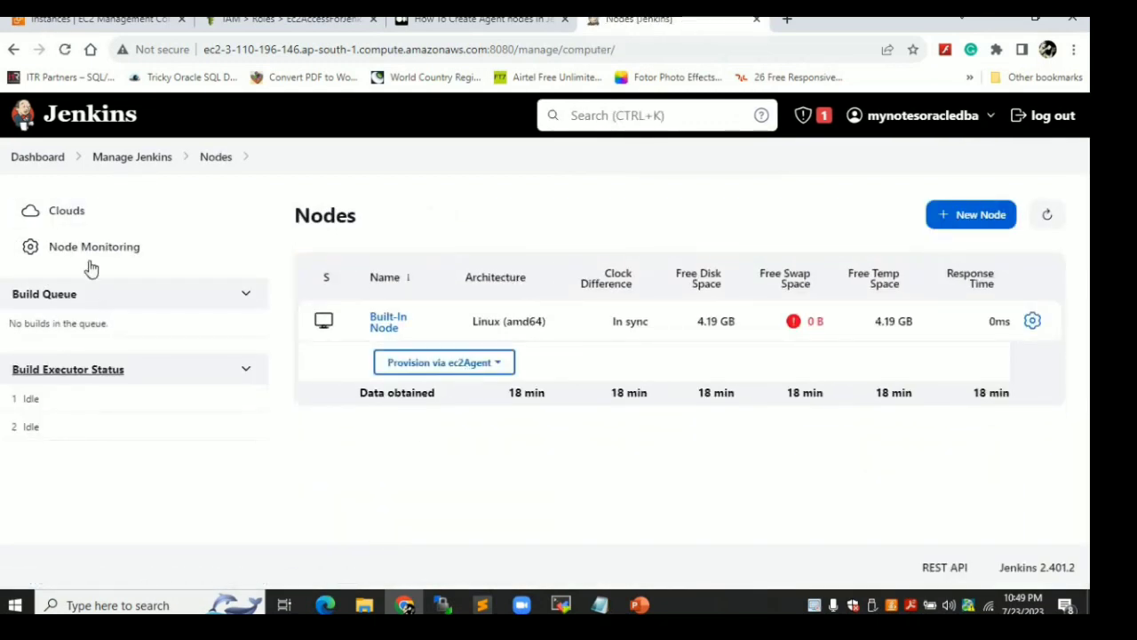
pyautogui.click(119, 228)
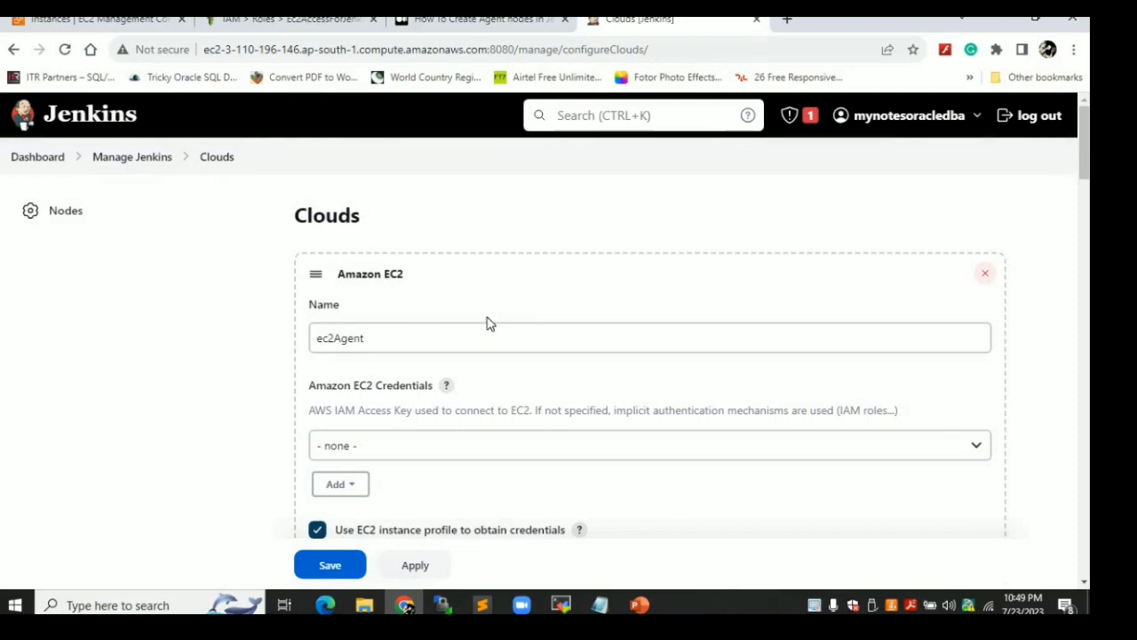
pyautogui.scroll(-2, 486, 323)
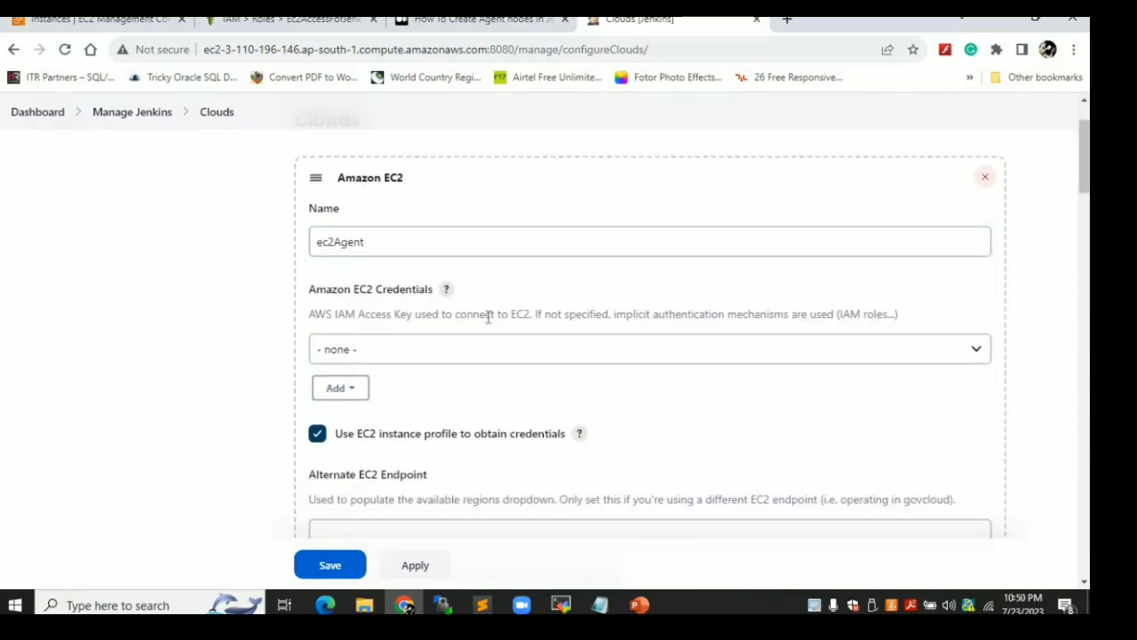
pyautogui.click(375, 246)
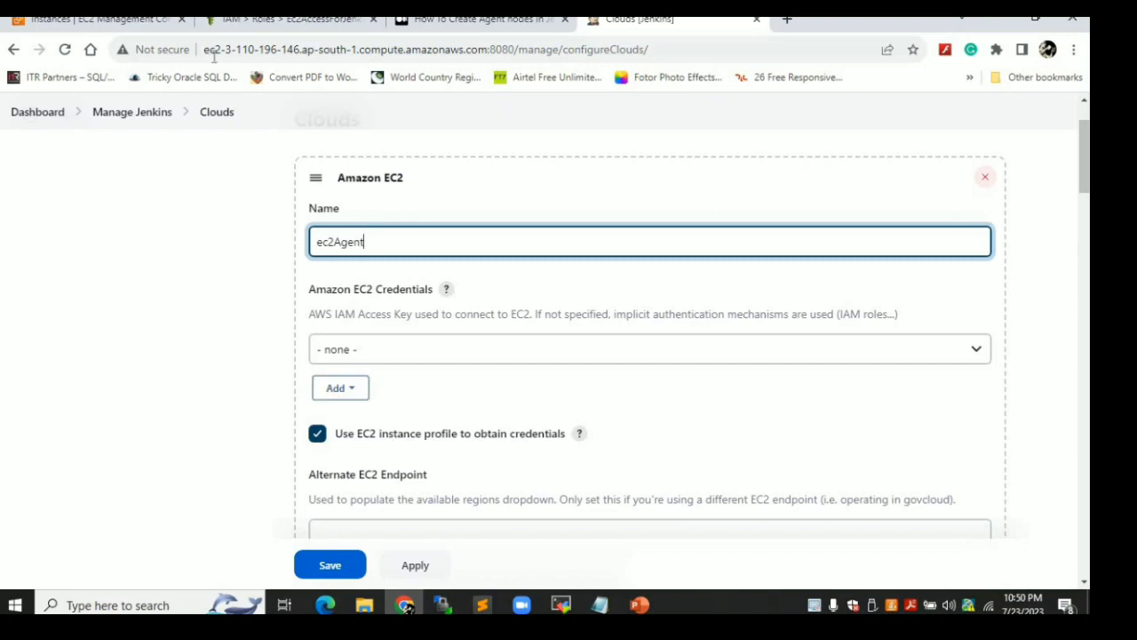
# Review the Ec2AccessForJenkins role's name and attached permissions policies in AWS IAM
pyautogui.click(247, 19)
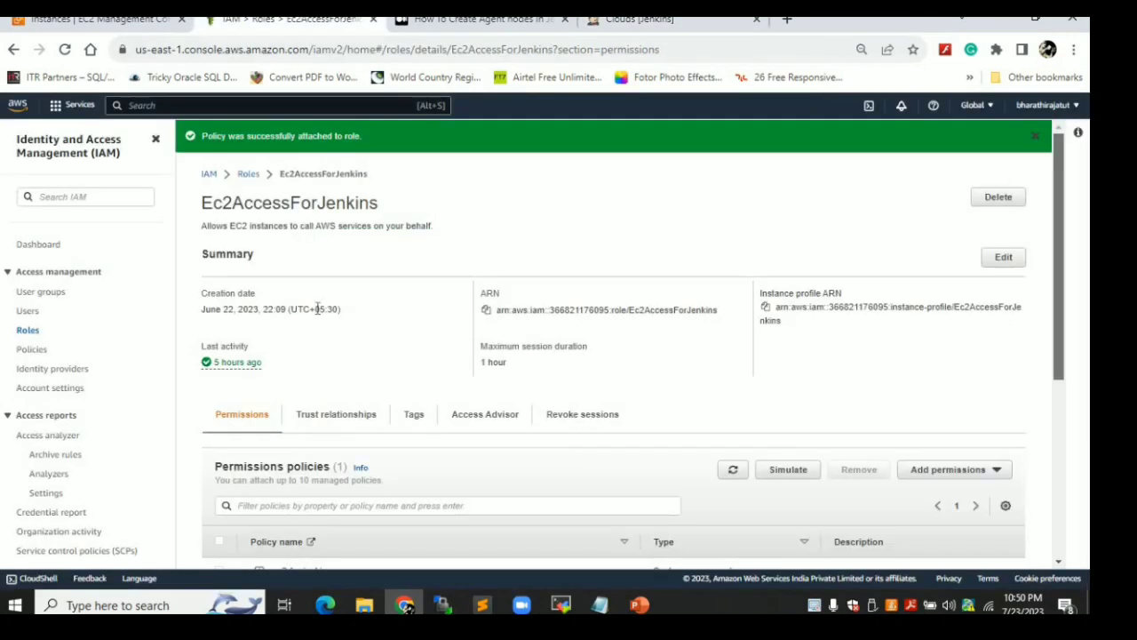
pyautogui.scroll(-3, 317, 311)
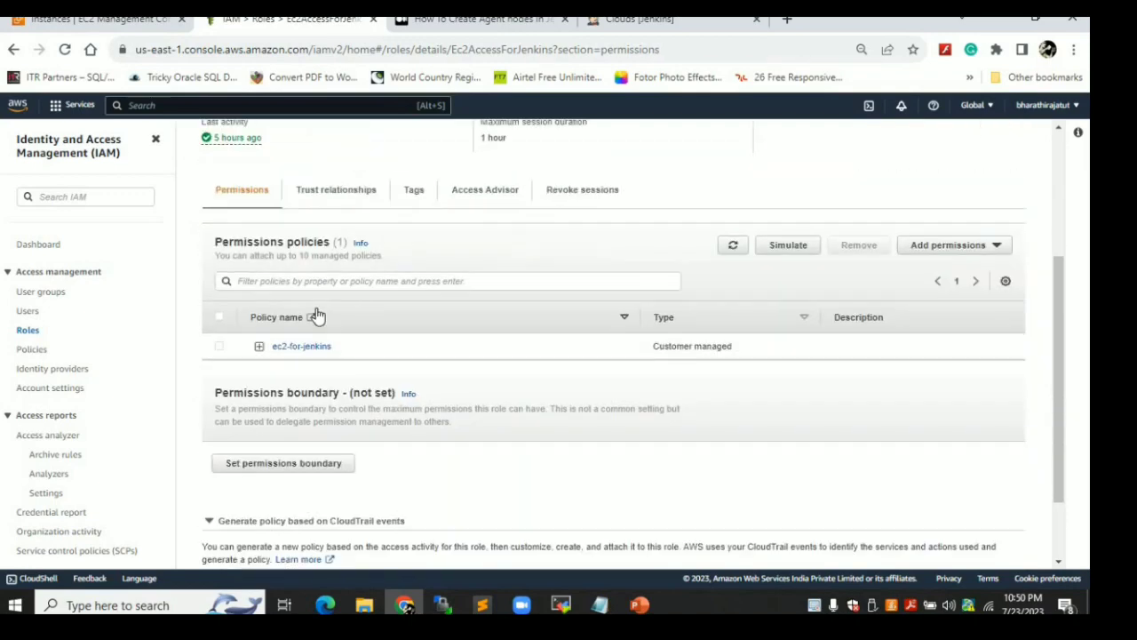
pyautogui.scroll(3, 317, 315)
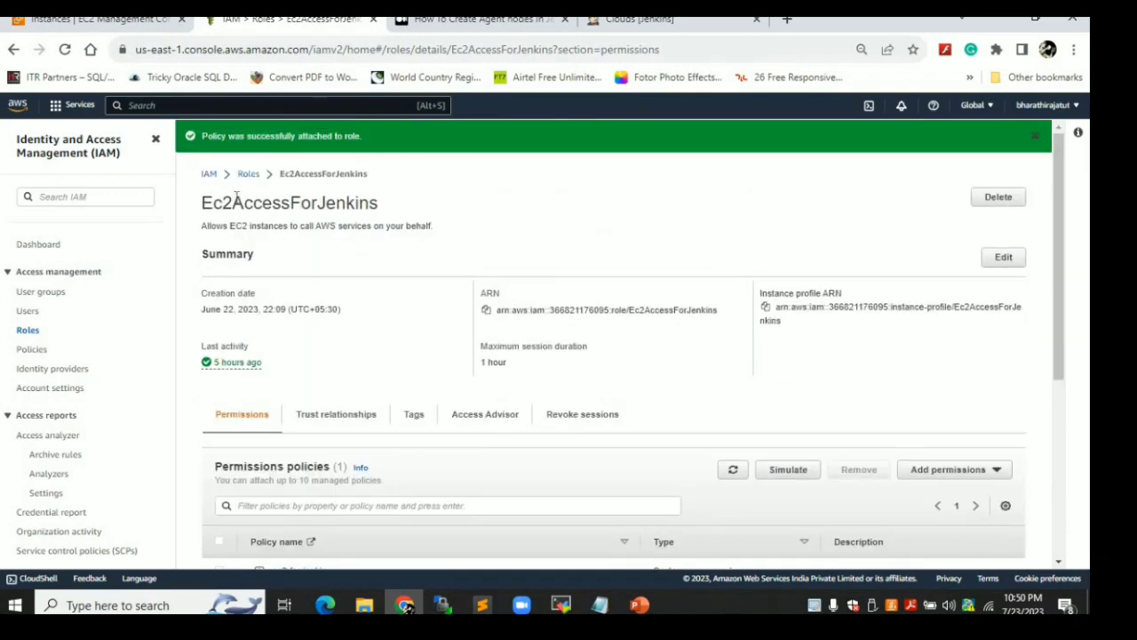
pyautogui.doubleClick(236, 197)
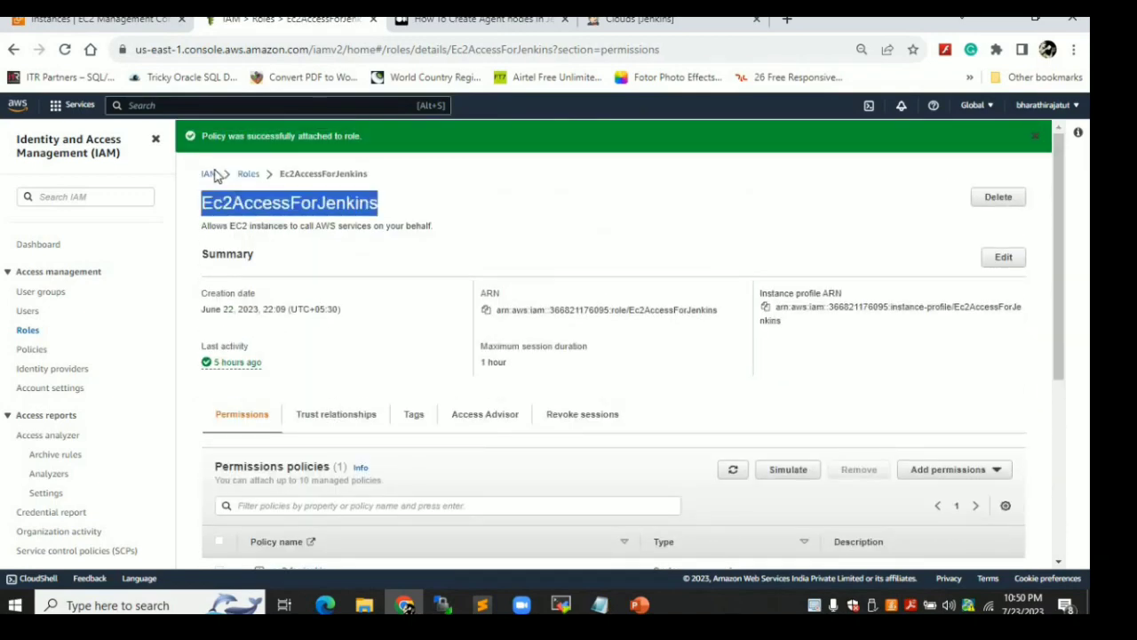
# Open the IAM role modification page for the running "master" EC2 instance
pyautogui.click(129, 22)
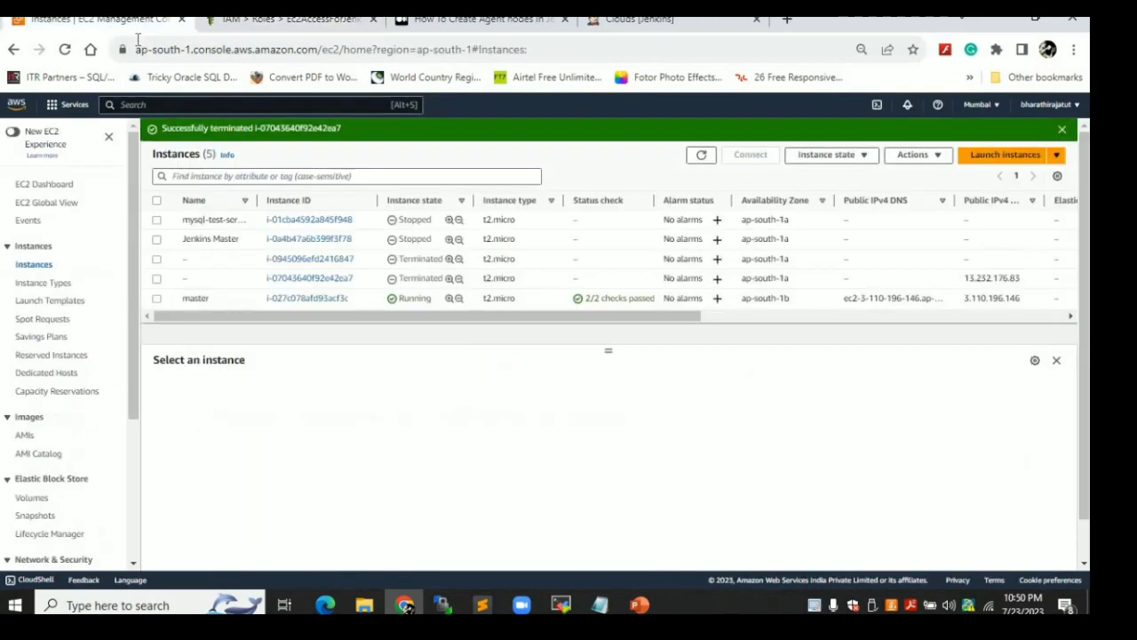
pyautogui.click(305, 300)
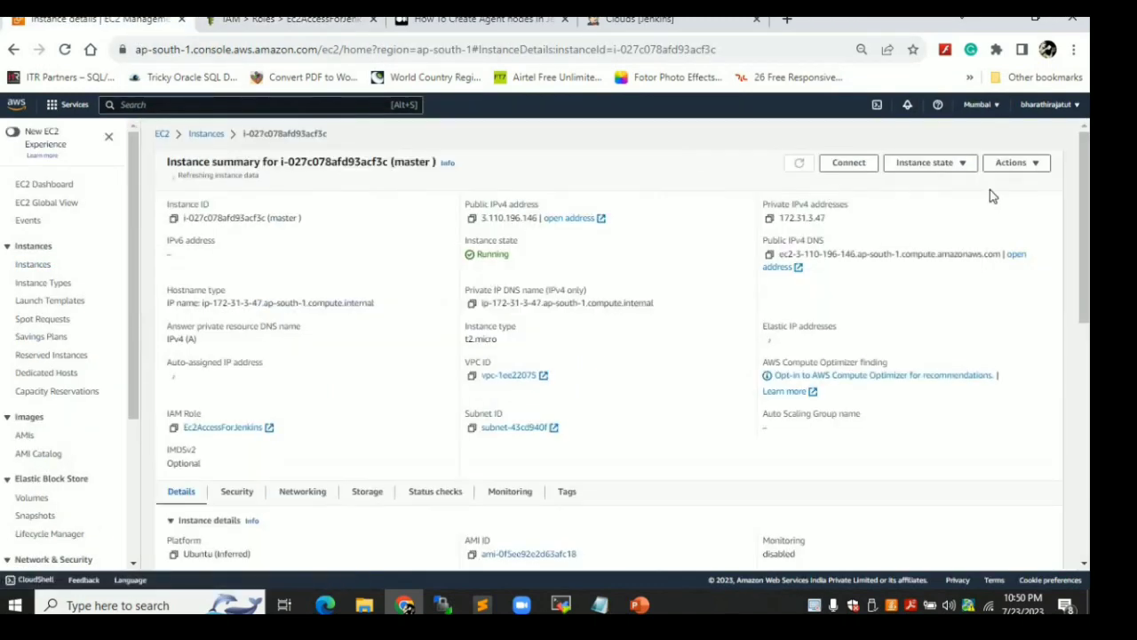
pyautogui.click(1029, 163)
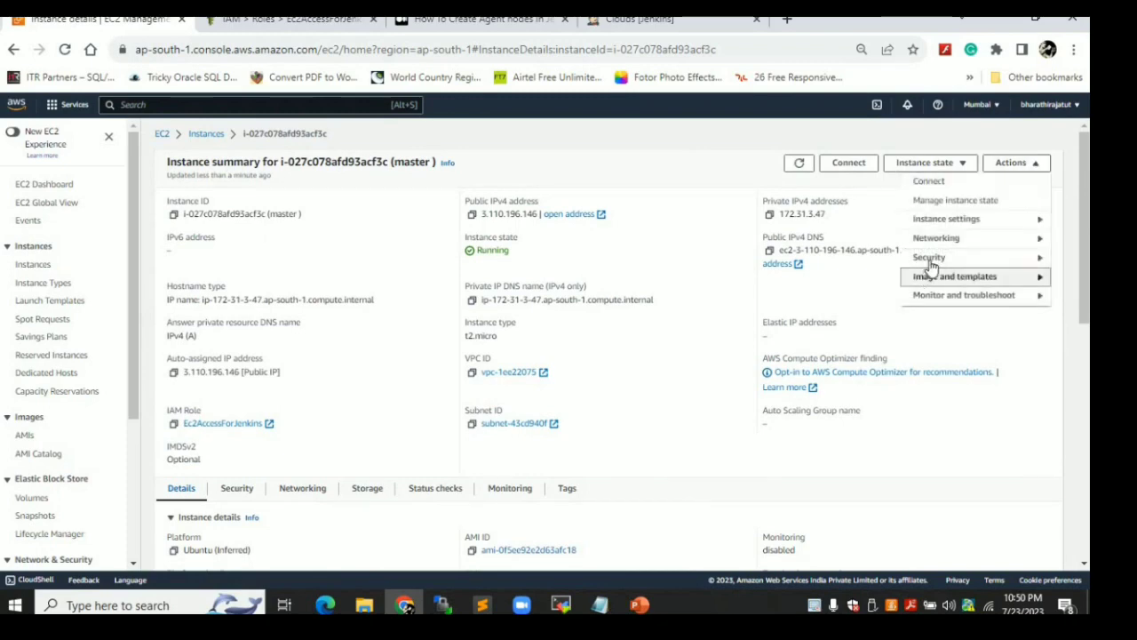
pyautogui.click(928, 258)
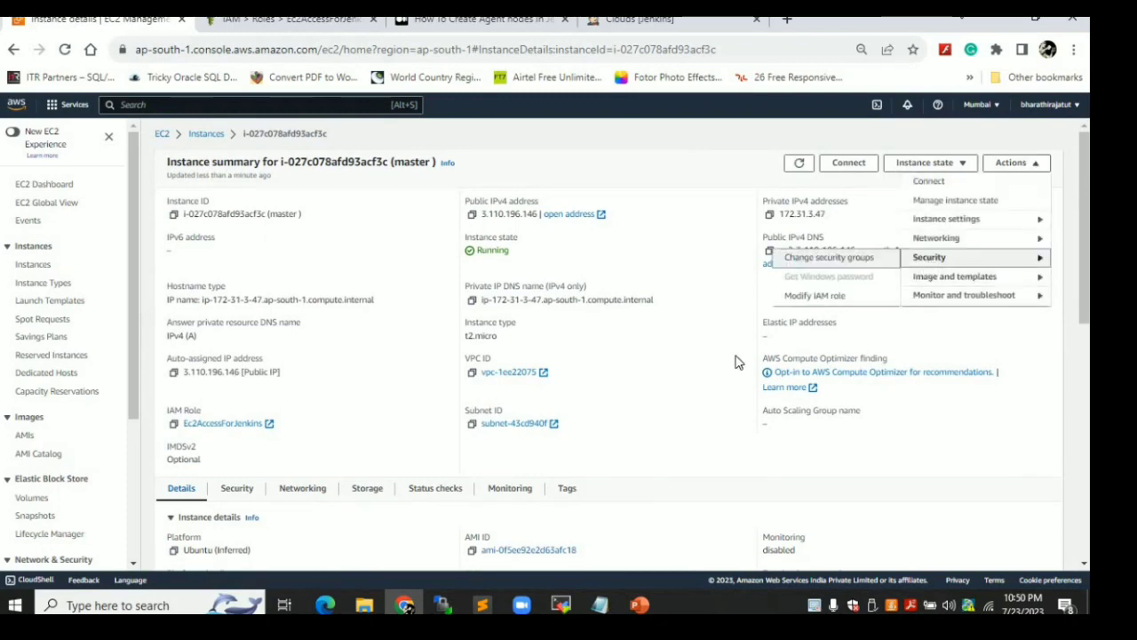
pyautogui.click(815, 296)
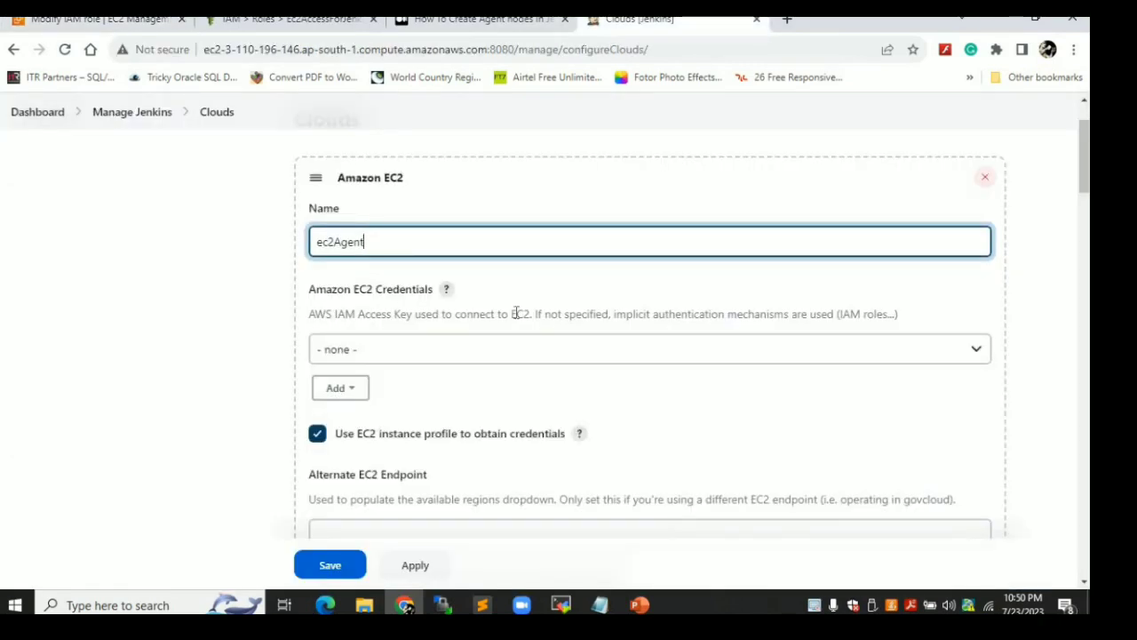
# In the Jenkins ec2Agent cloud settings, review the region and EC2 key pair's private key options, and test the connection
pyautogui.moveTo(1088, 183); pyautogui.dragTo(1088, 184)
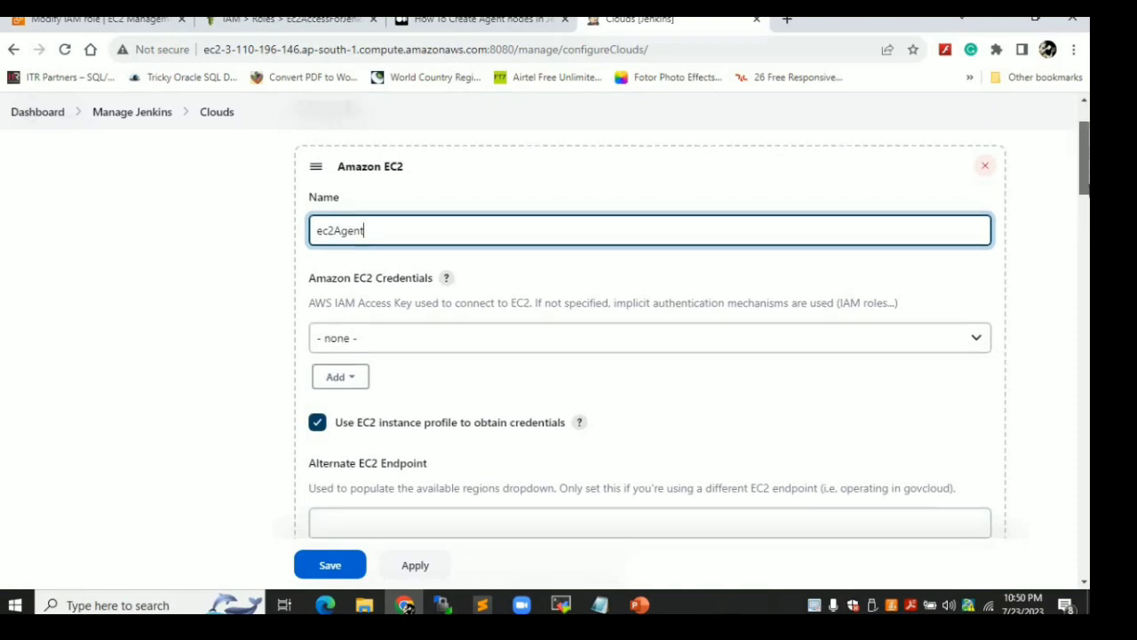
pyautogui.scroll(-5, 1086, 184)
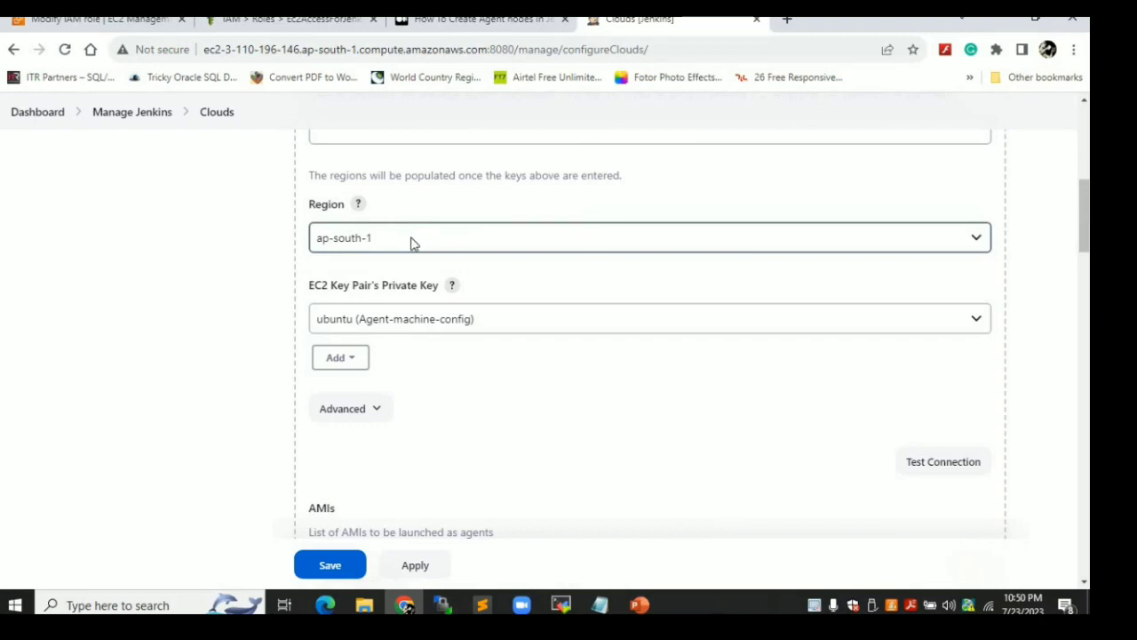
pyautogui.click(393, 322)
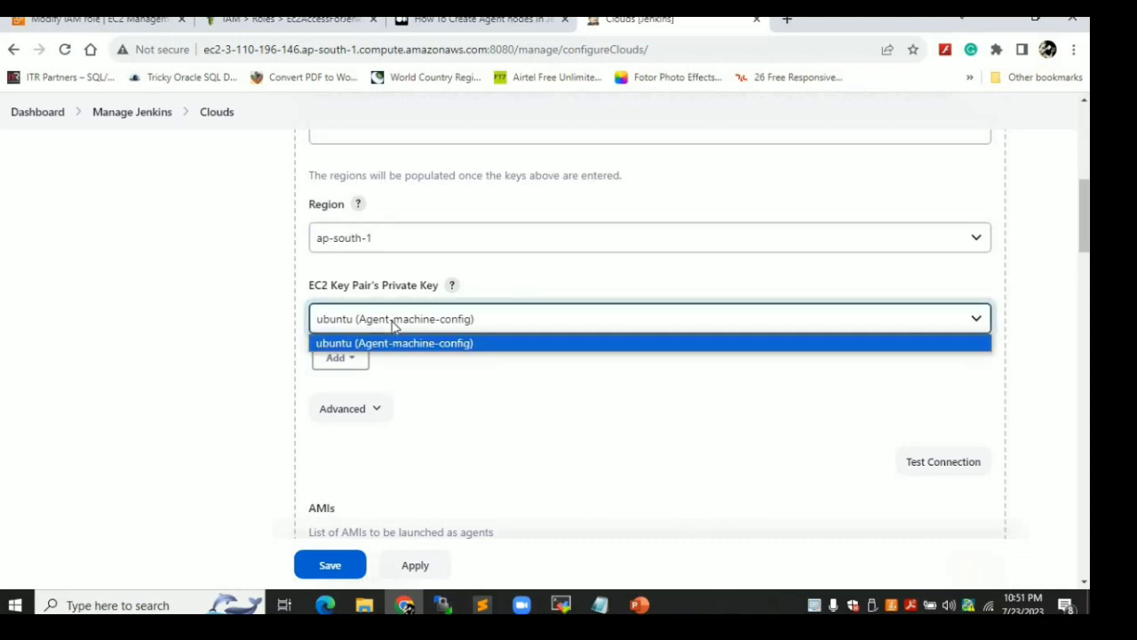
pyautogui.click(346, 360)
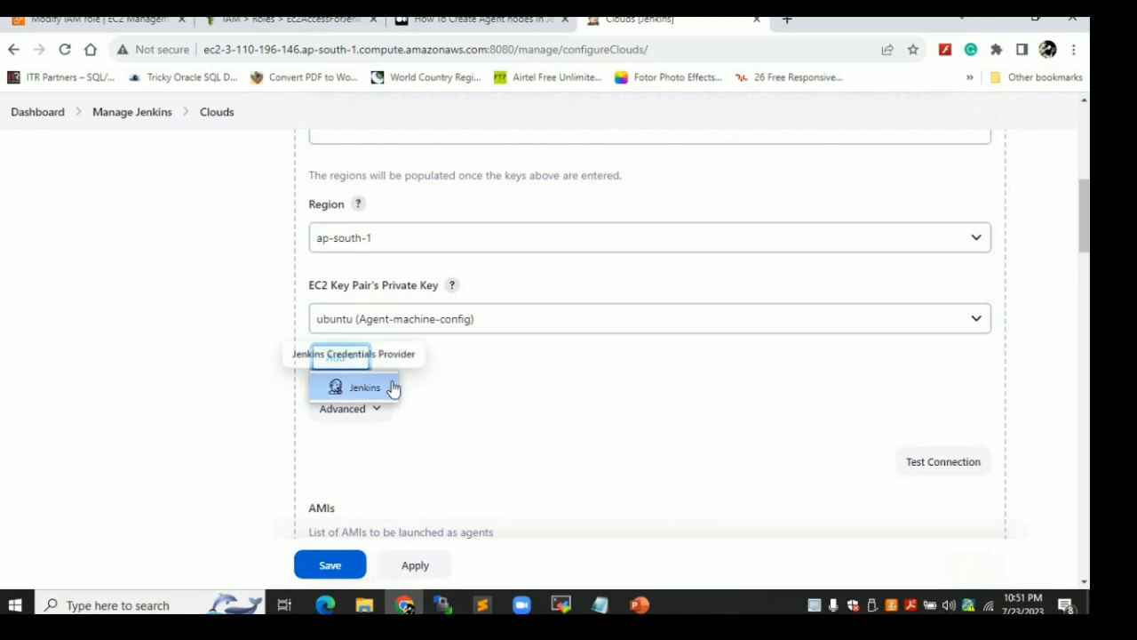
pyautogui.click(464, 368)
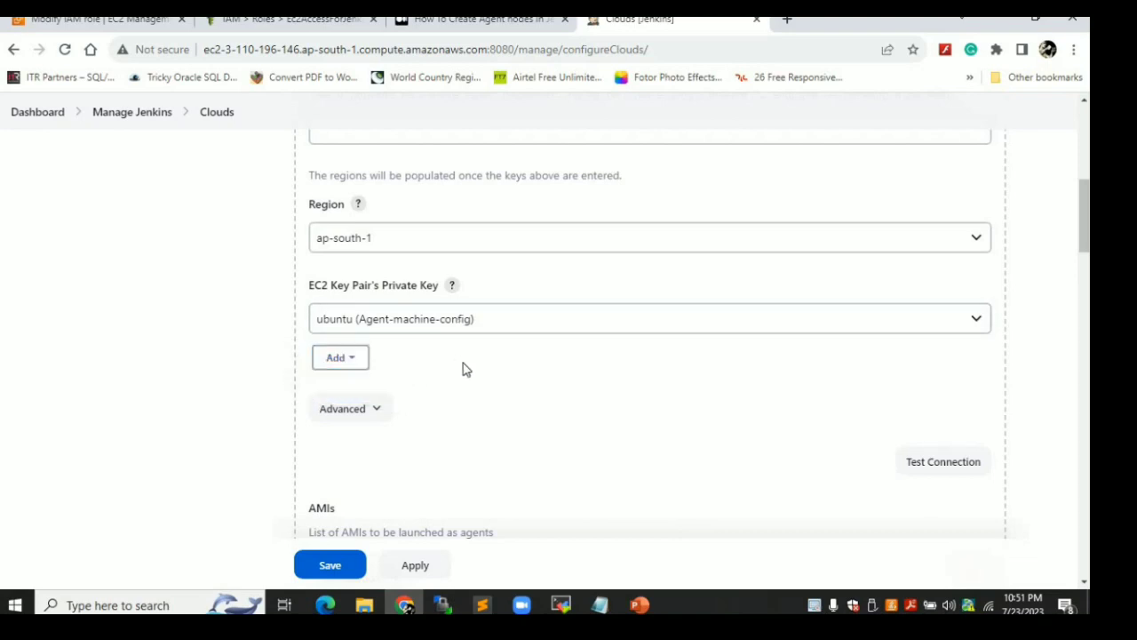
pyautogui.scroll(-1, 464, 369)
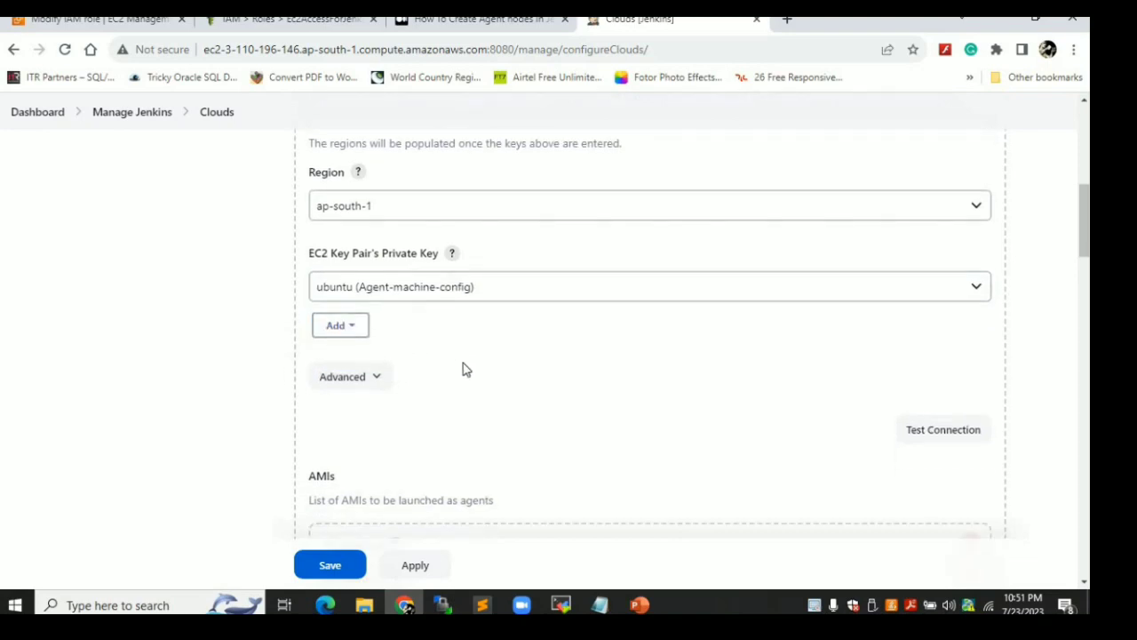
pyautogui.click(926, 432)
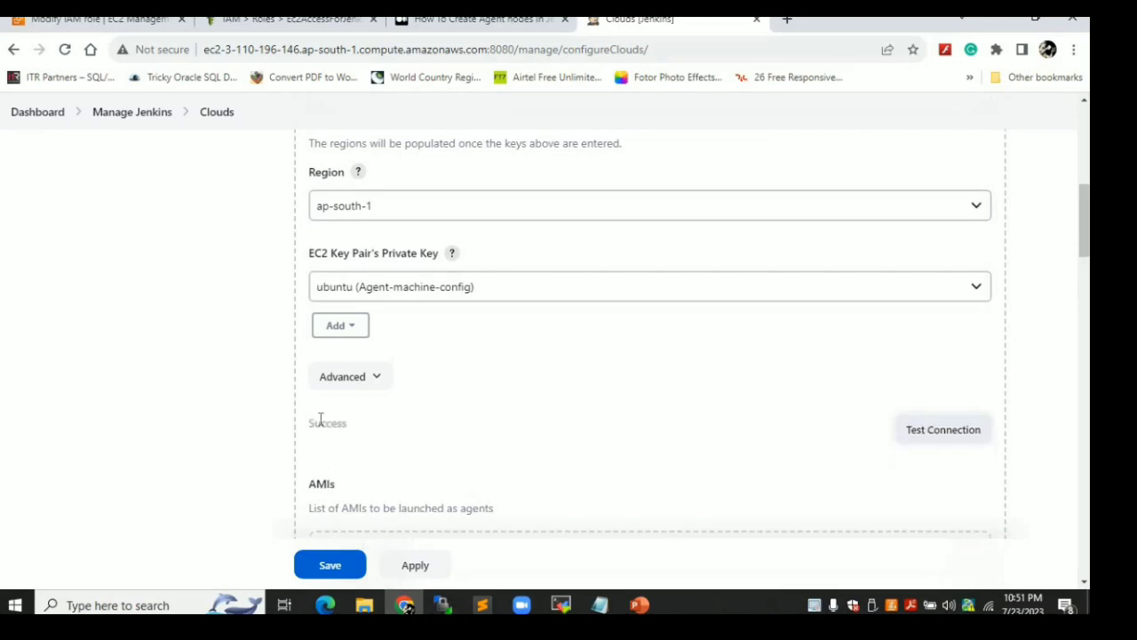
# Review the agent AMI's description and ID fields, and copy the AMI ID from the "master" instance's details in AWS EC2
pyautogui.scroll(-3, 323, 424)
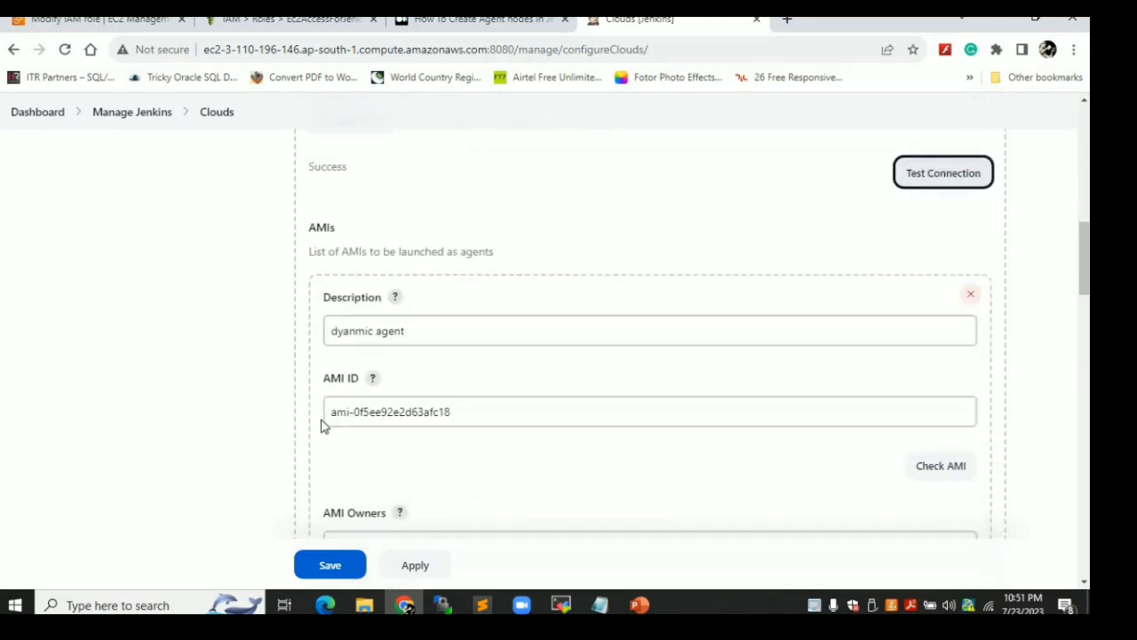
pyautogui.click(434, 331)
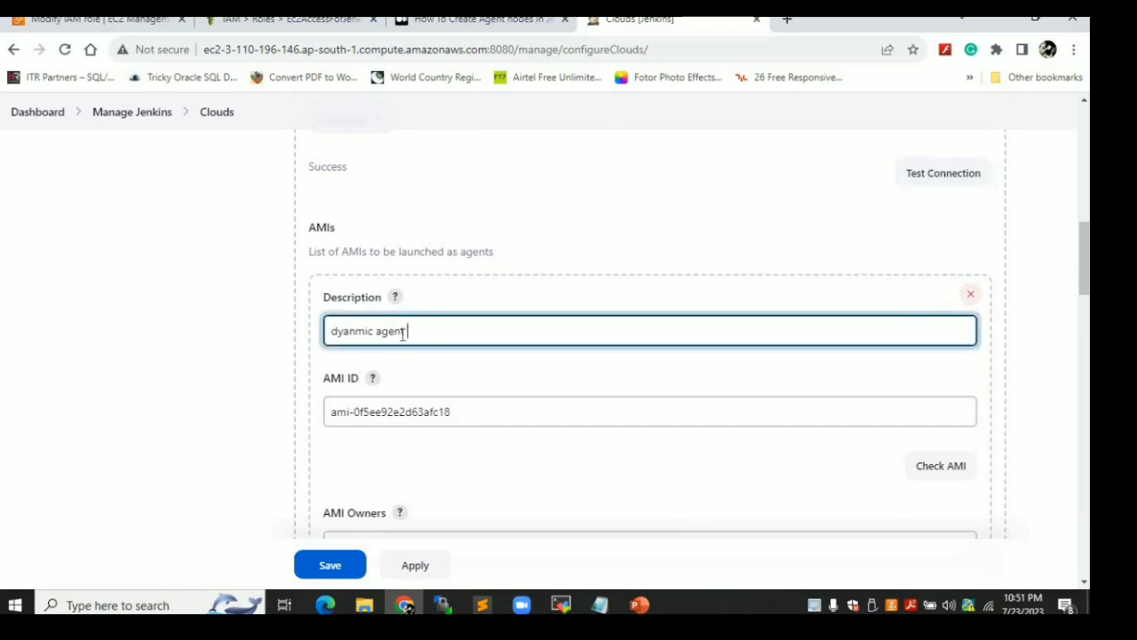
pyautogui.click(482, 411)
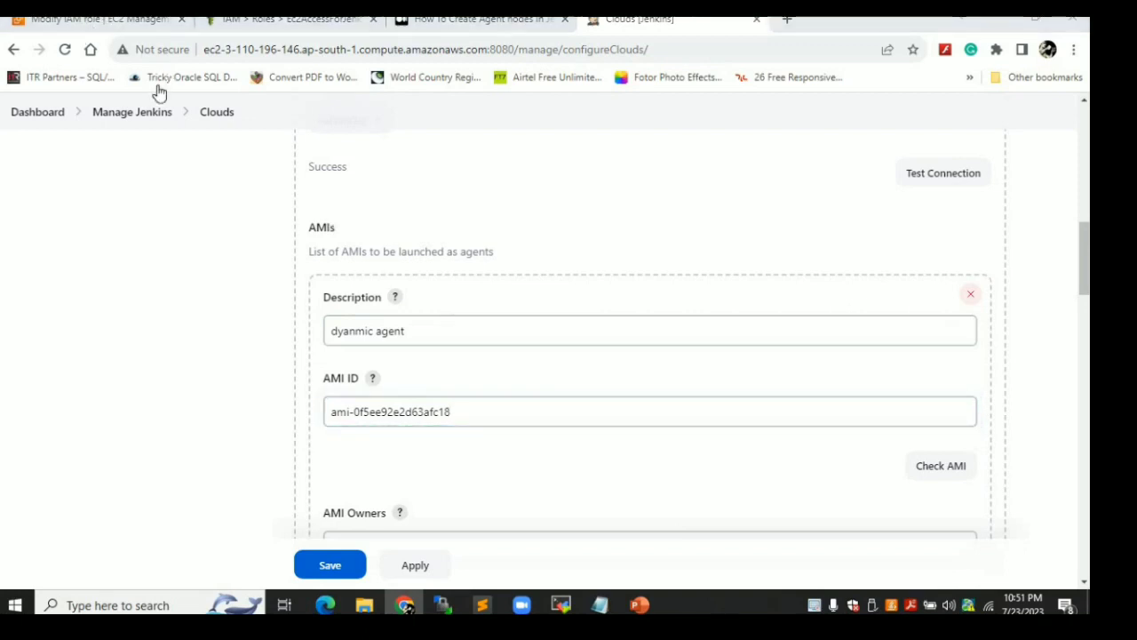
pyautogui.click(147, 33)
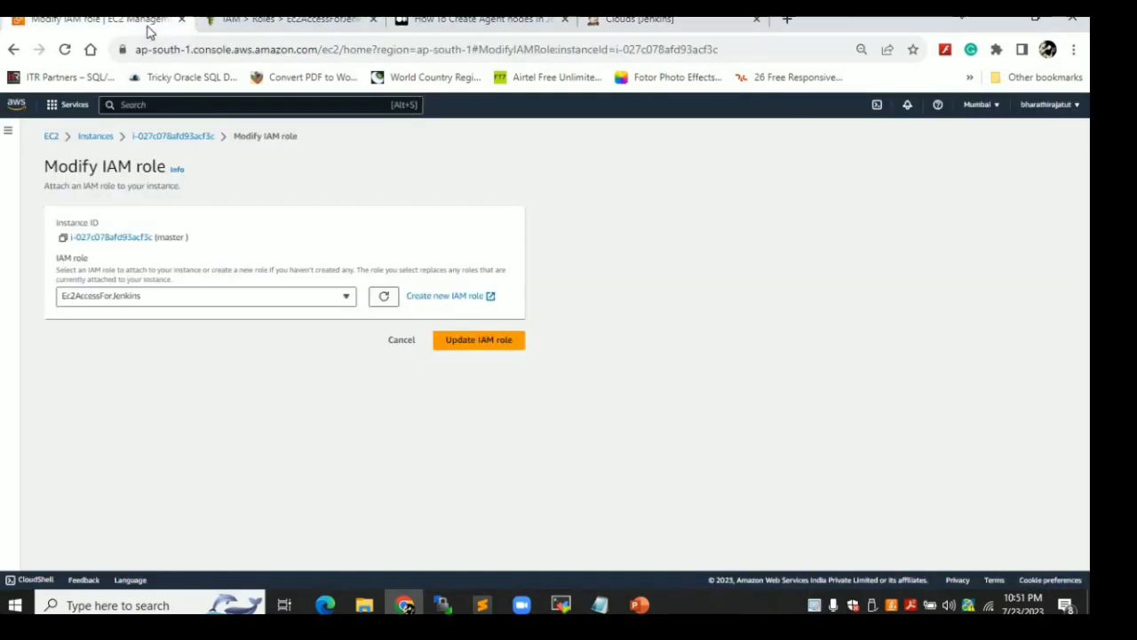
pyautogui.click(104, 139)
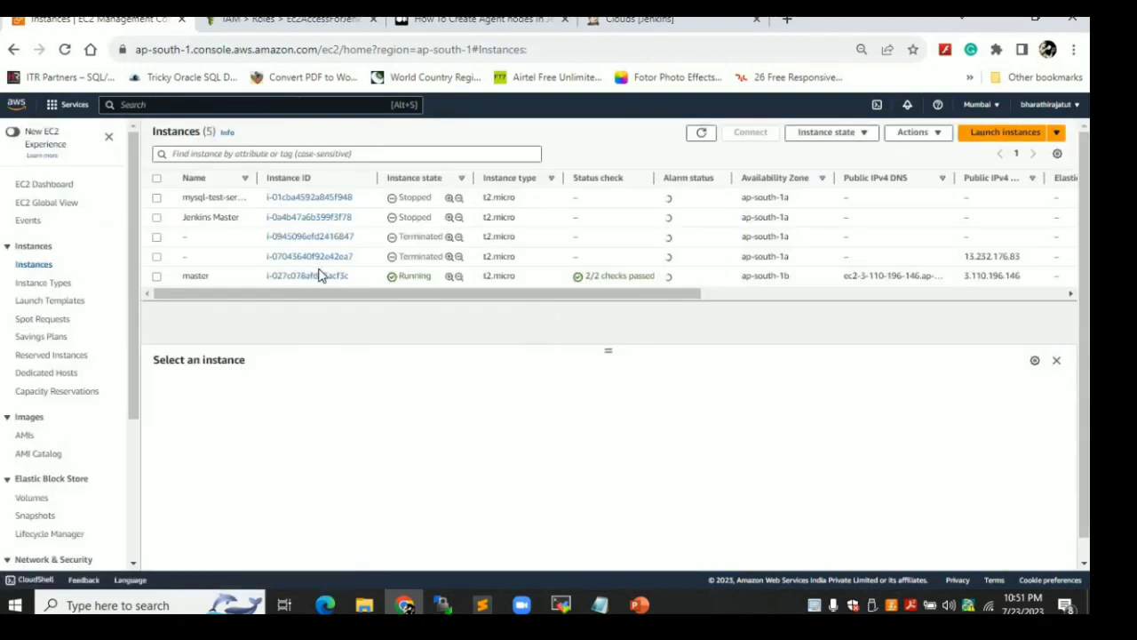
pyautogui.click(318, 276)
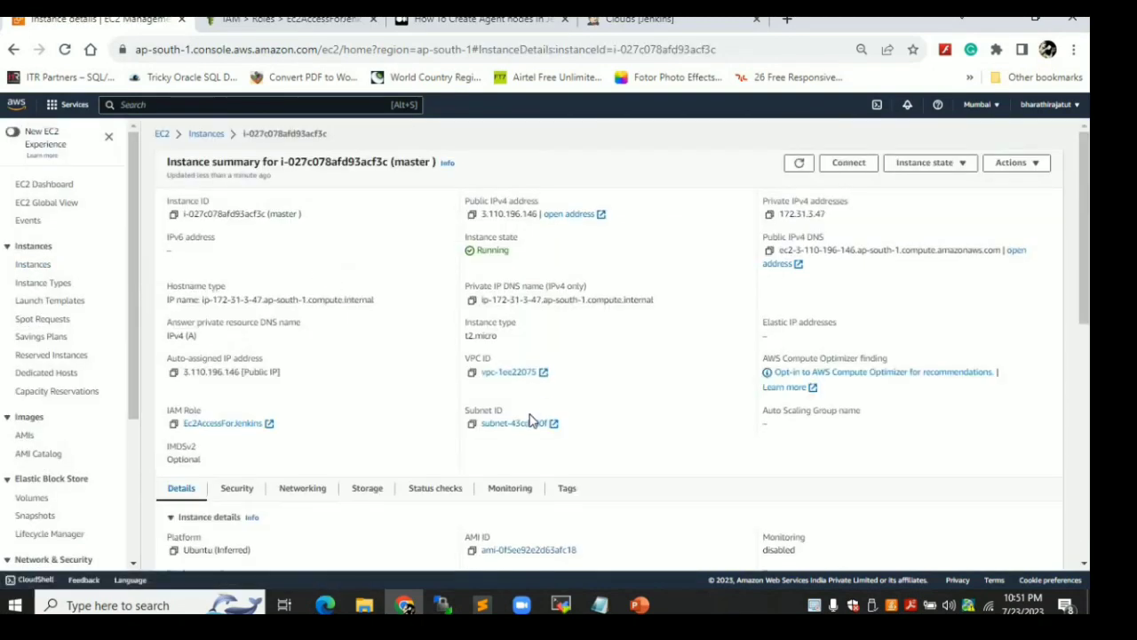
pyautogui.click(474, 553)
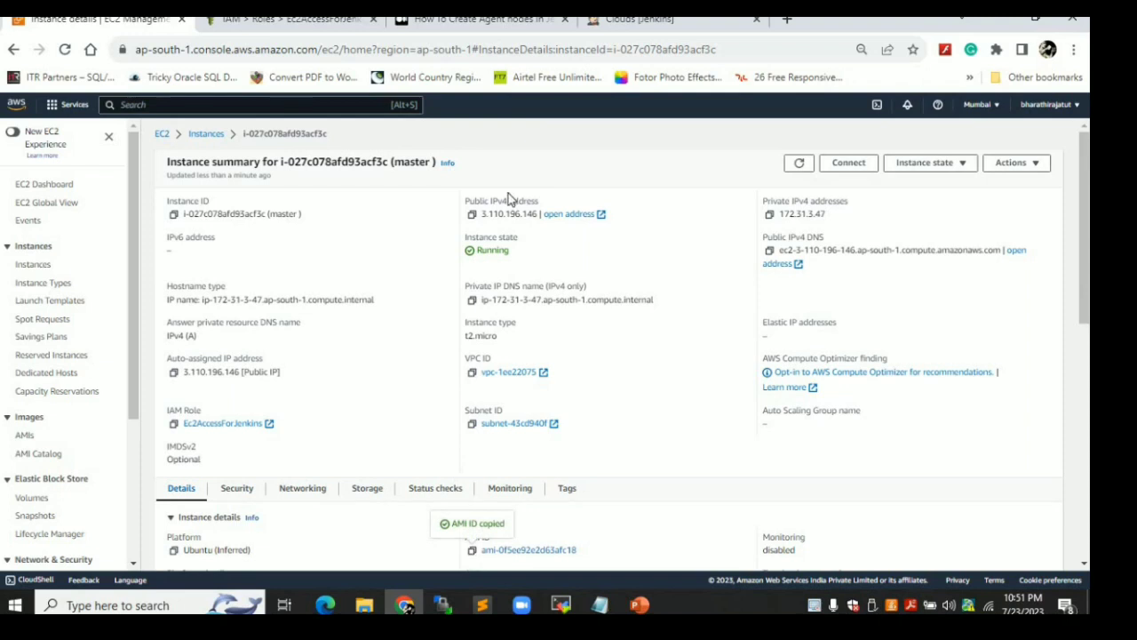
# Paste the copied ID ami-0f5ee92e2d63afc18 as the Jenkins "dyanmic agent" AMI ID and check the AMI
pyautogui.click(622, 19)
pyautogui.click(467, 411)
pyautogui.hotkey('ctrl', 'v')
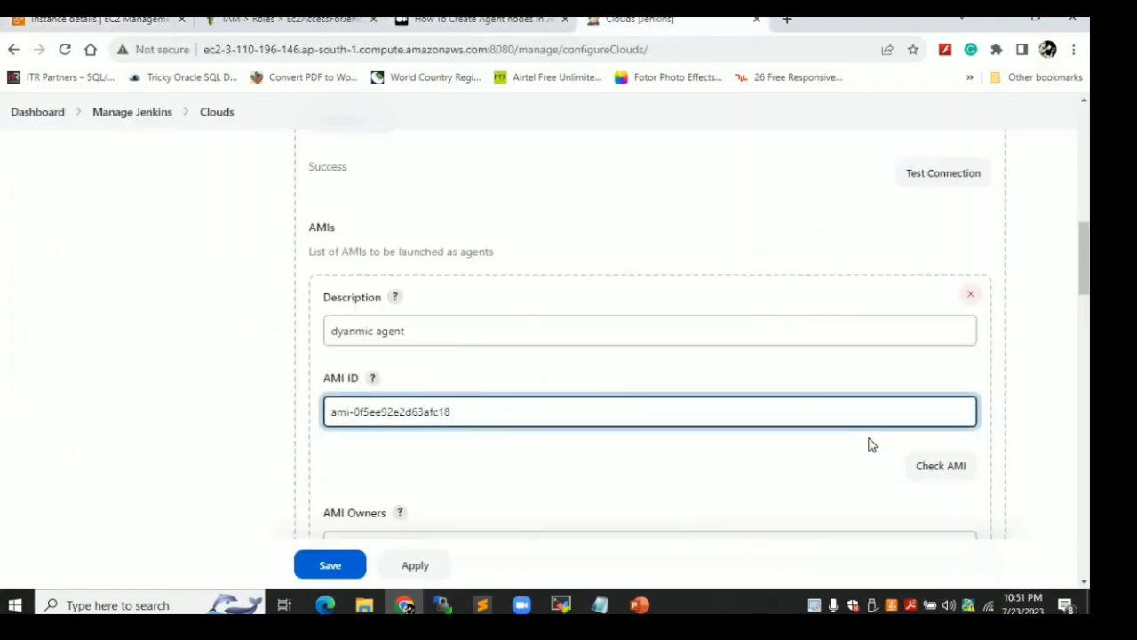
pyautogui.click(932, 466)
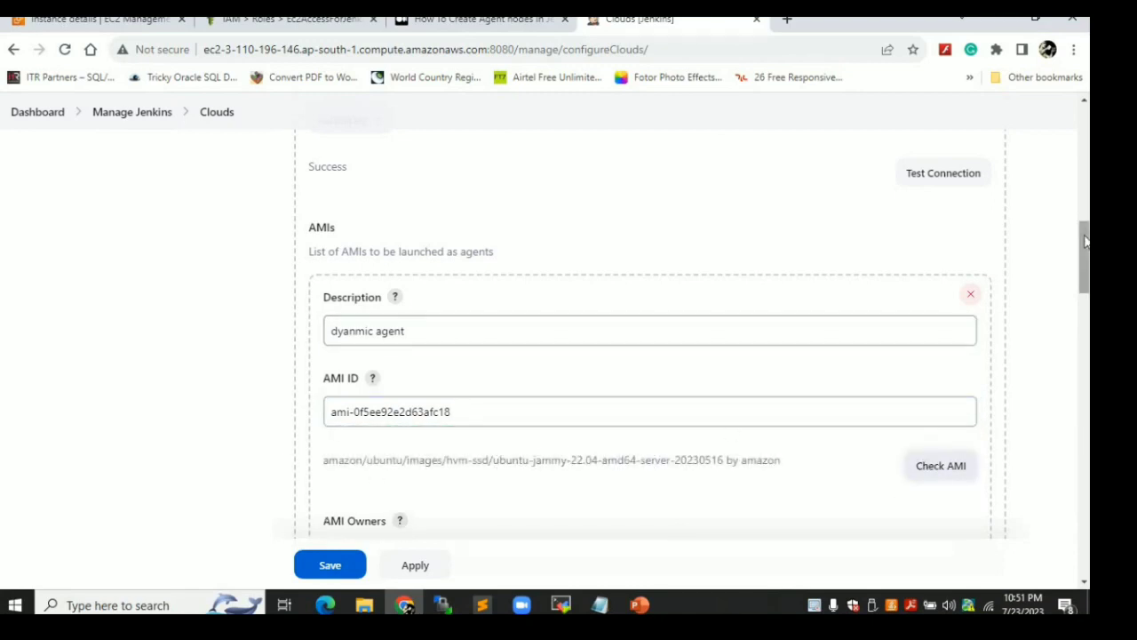
# Review the agent AMI's instance type, security group name and remote user, and select unix as the AMI type
pyautogui.click(1085, 263)
pyautogui.moveTo(1085, 266); pyautogui.dragTo(1055, 329)
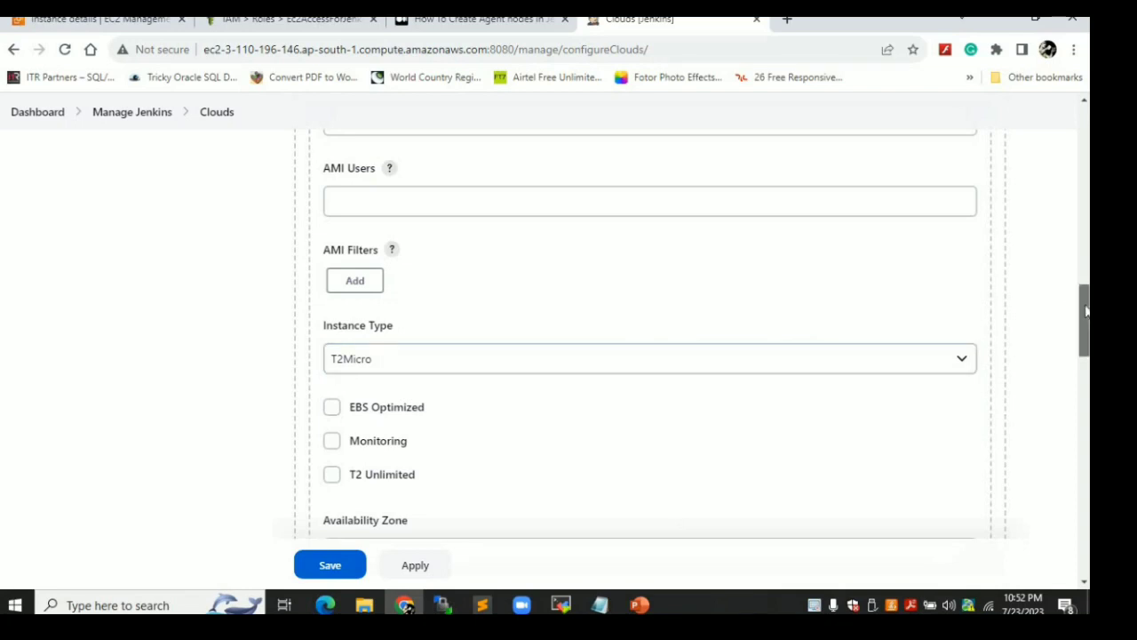
pyautogui.scroll(-4, 1085, 310)
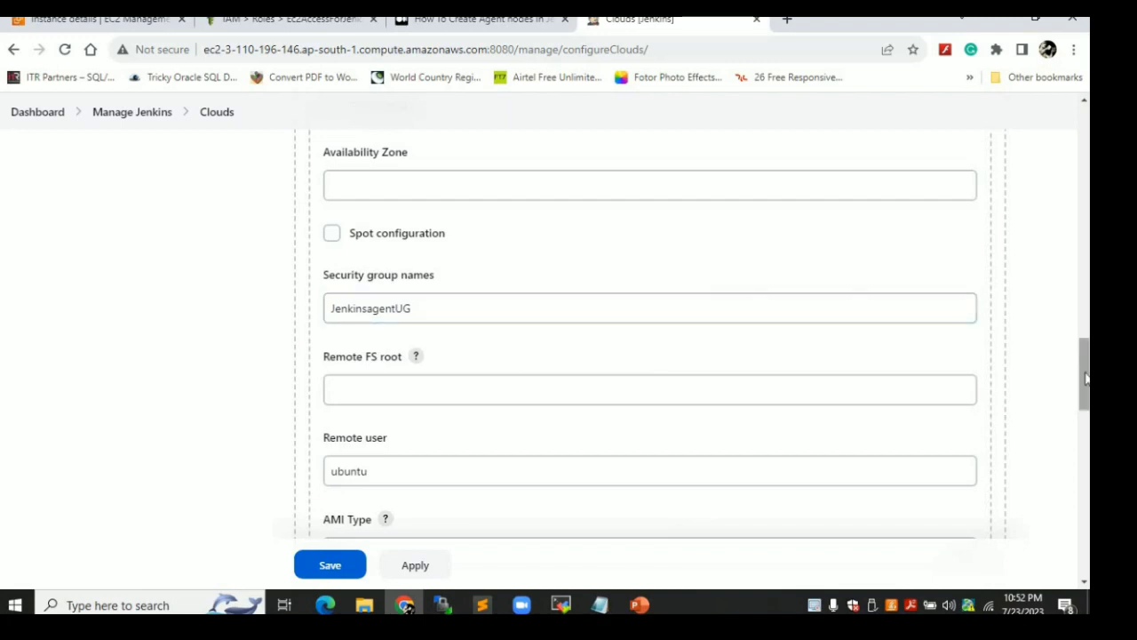
pyautogui.moveTo(1087, 407)
pyautogui.mouseDown()
pyautogui.moveTo(1085, 447)
pyautogui.moveTo(1084, 420)
pyautogui.mouseUp()
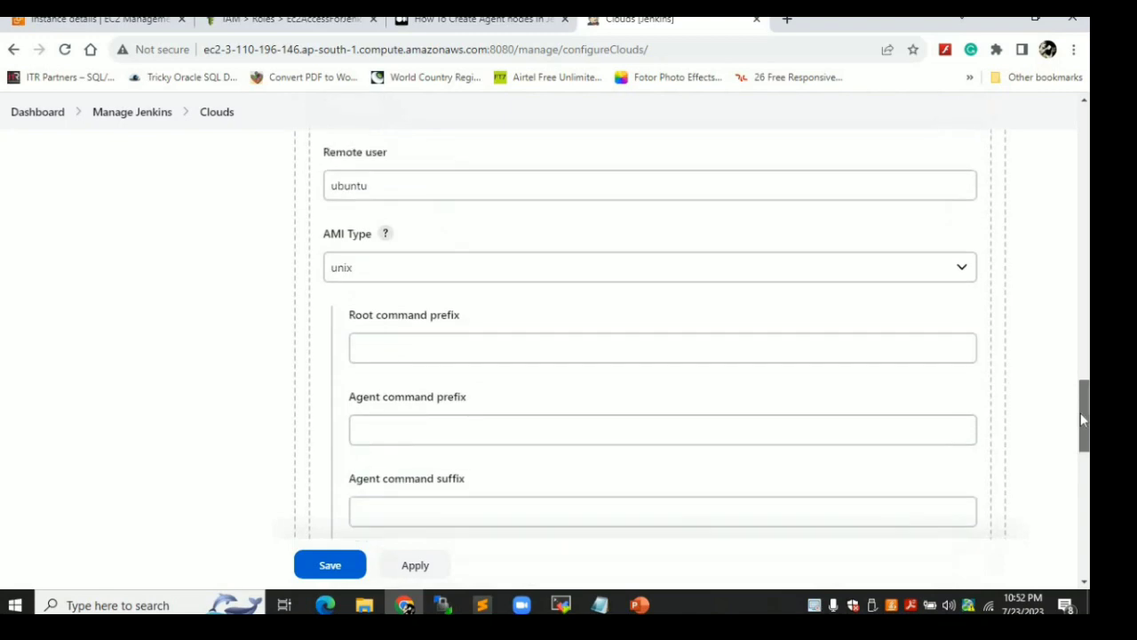
pyautogui.click(651, 276)
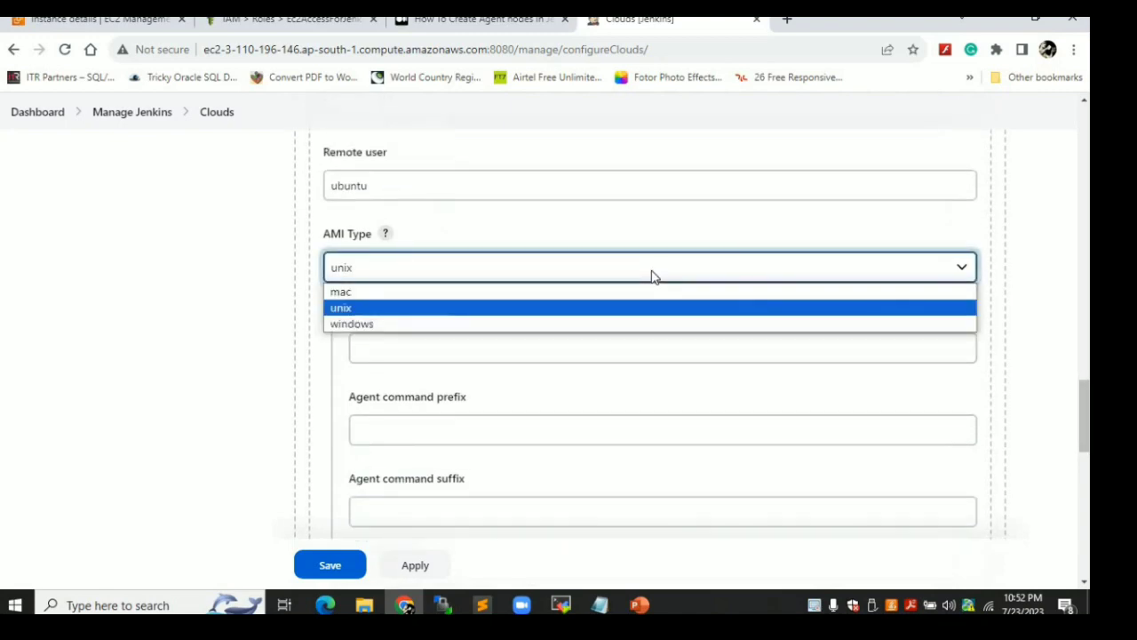
pyautogui.click(587, 313)
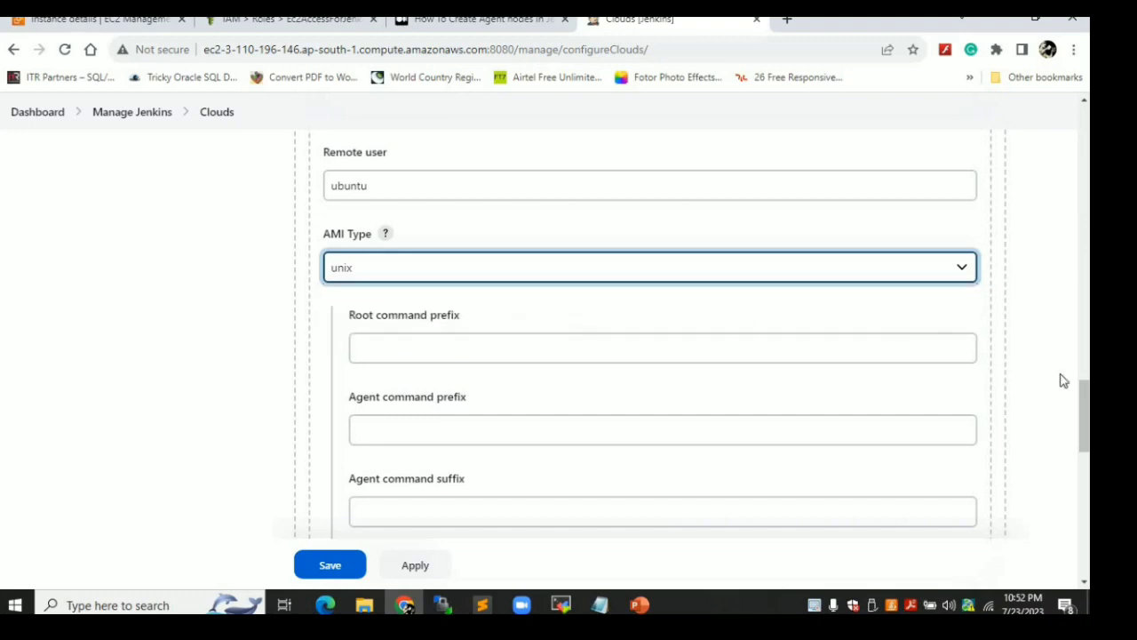
# Check the remote SSH port and the label set for the dynamic agent AMI
pyautogui.moveTo(1084, 400); pyautogui.dragTo(1084, 433)
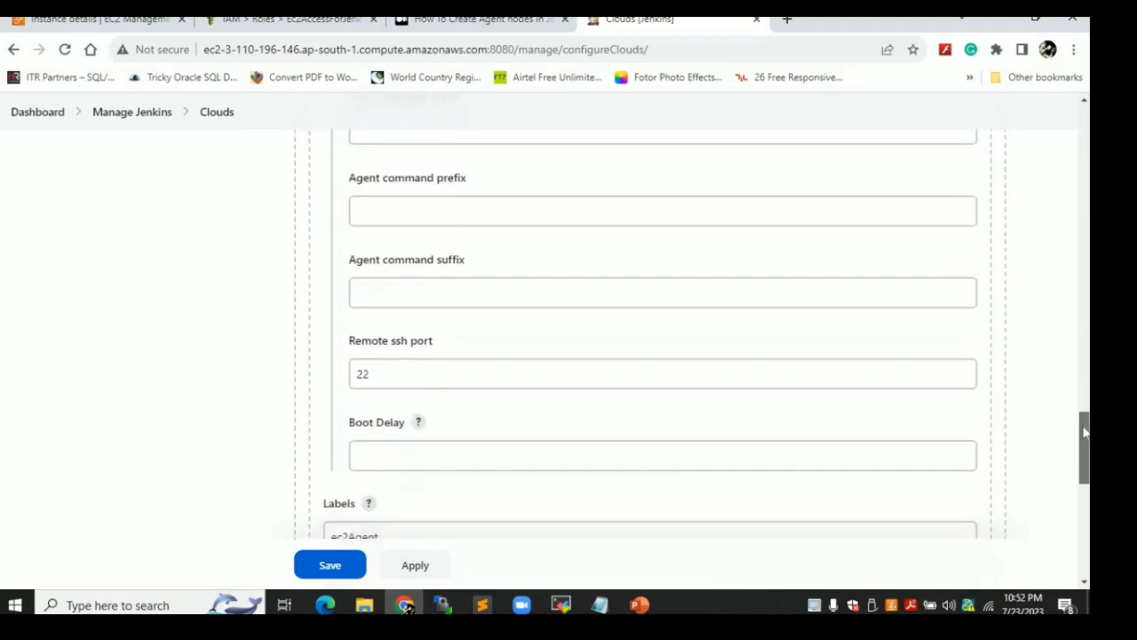
pyautogui.click(486, 363)
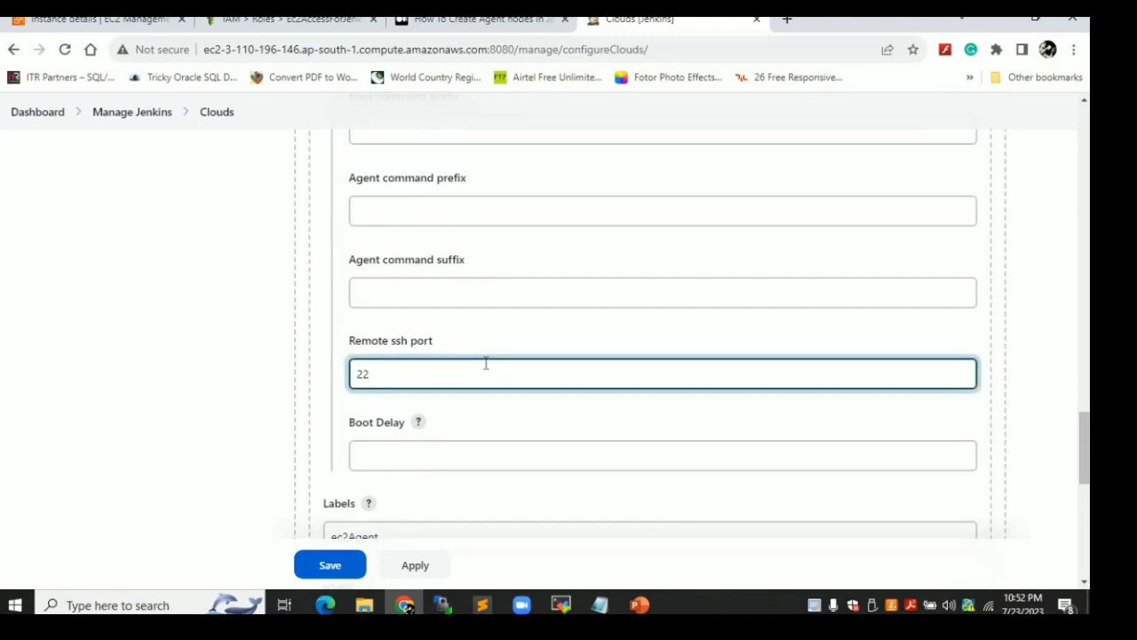
pyautogui.click(1088, 457)
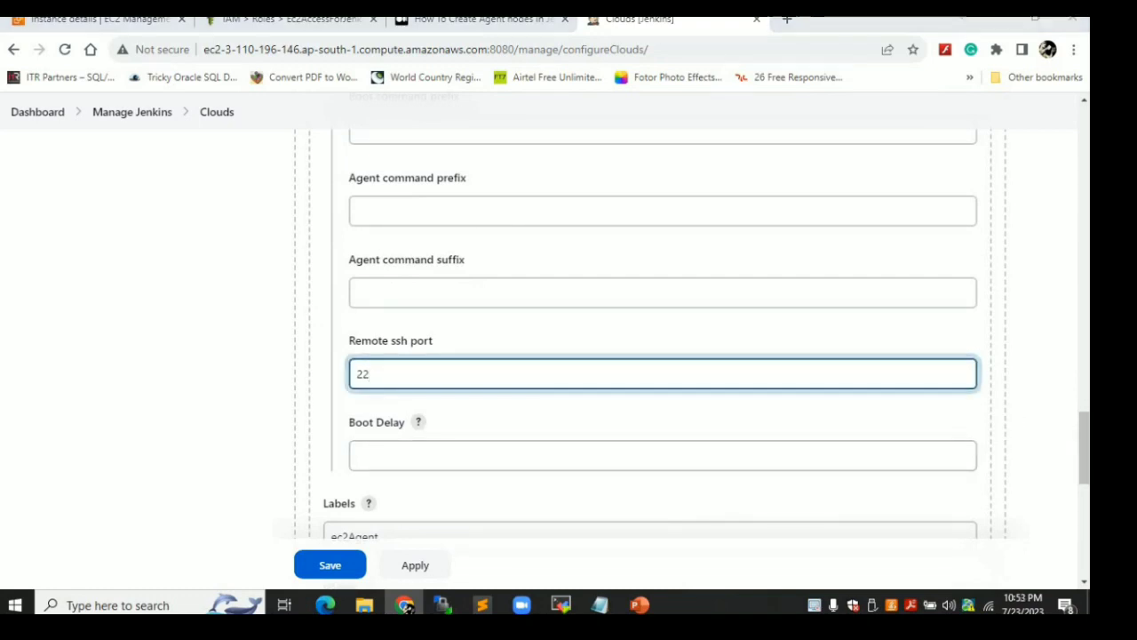
pyautogui.click(394, 371)
pyautogui.scroll(-2, 395, 357)
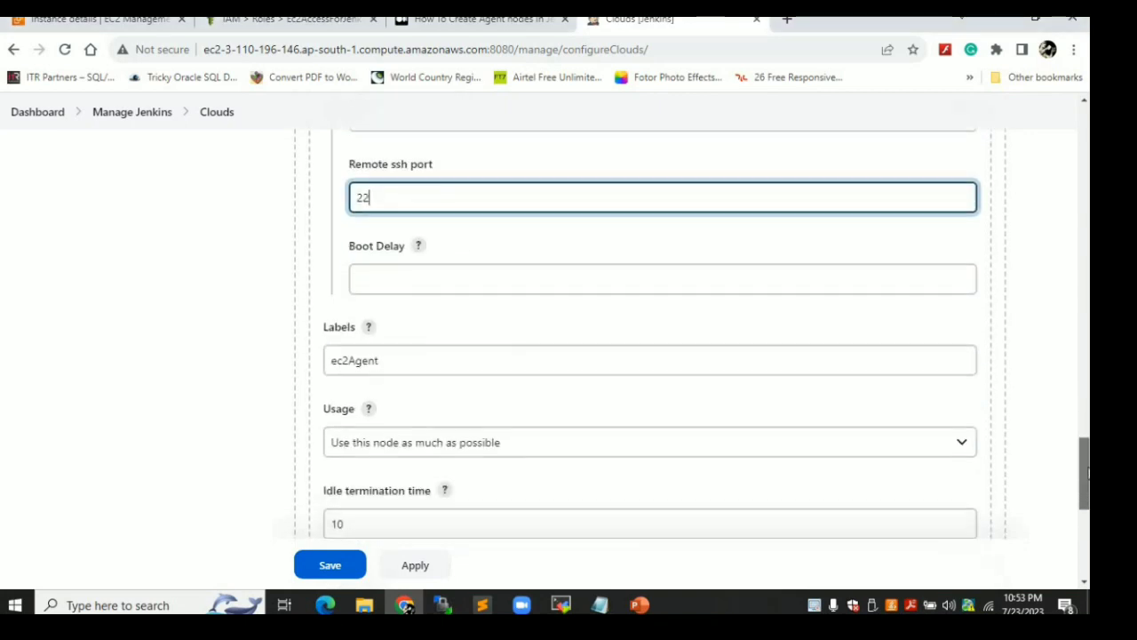
pyautogui.click(394, 371)
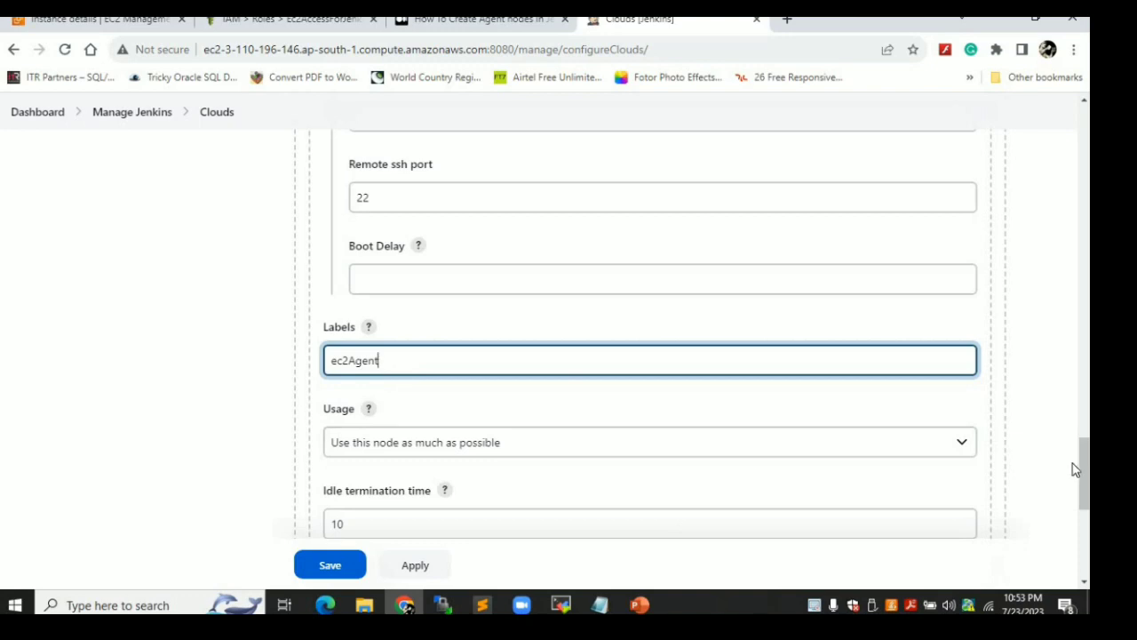
# Review the agent's idle termination time and the Java-installing init script, and save the cloud configuration
pyautogui.moveTo(1085, 462); pyautogui.dragTo(1086, 484)
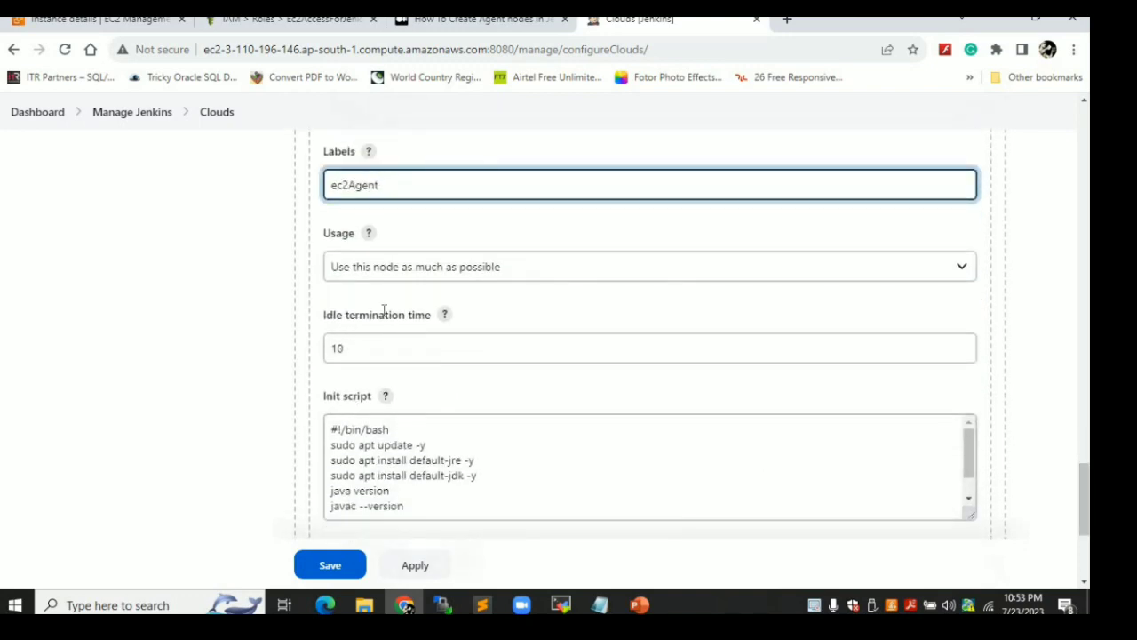
pyautogui.click(374, 340)
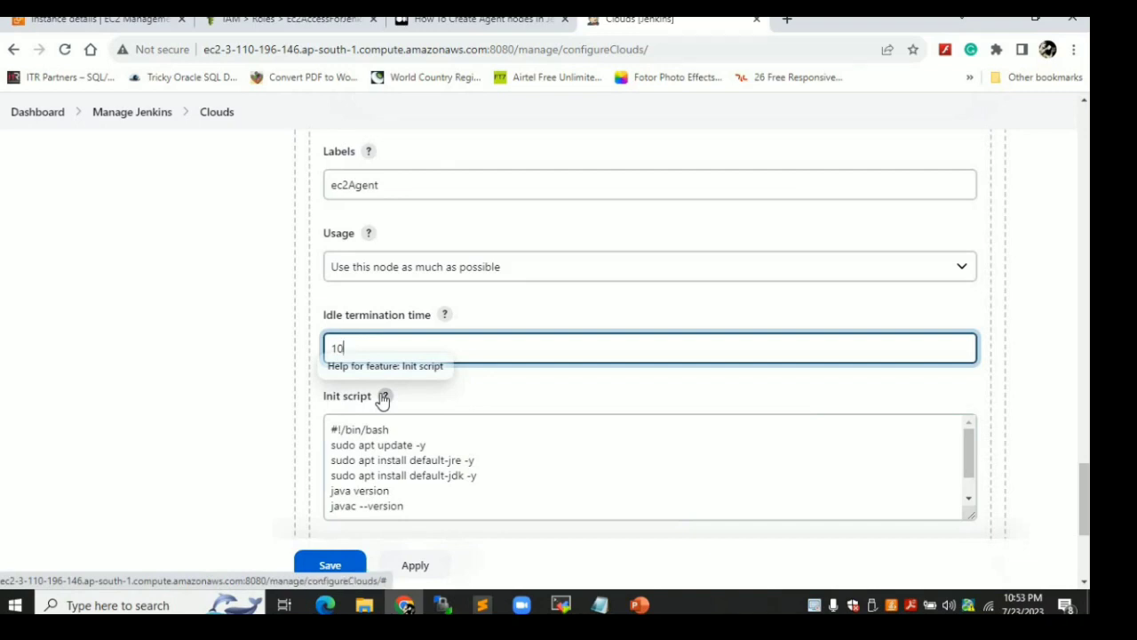
pyautogui.click(439, 500)
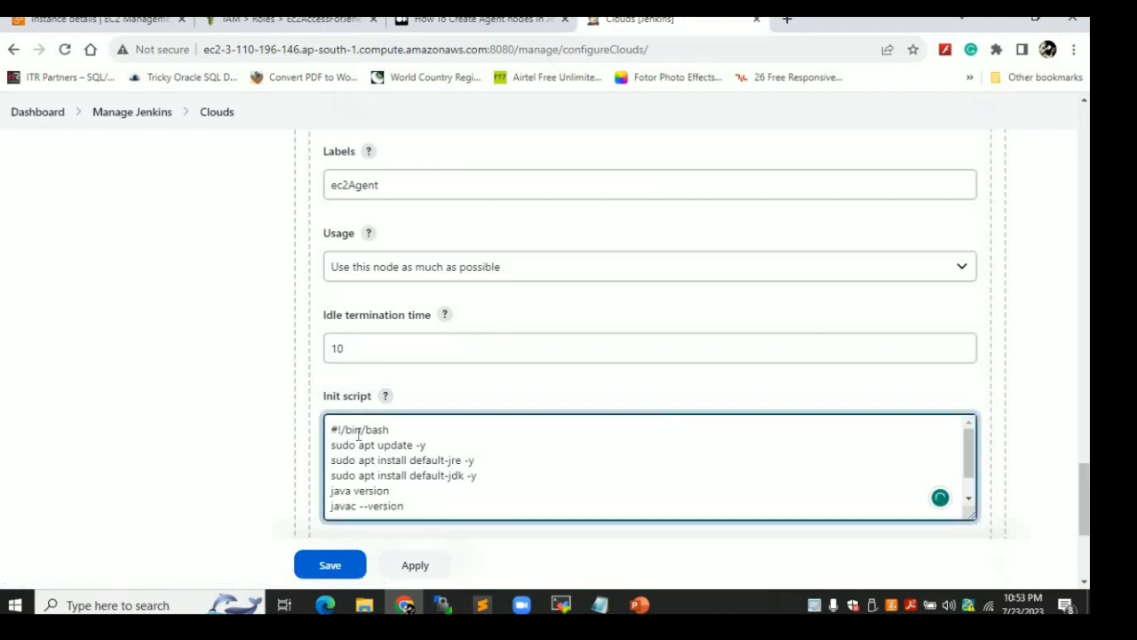
pyautogui.doubleClick(387, 445)
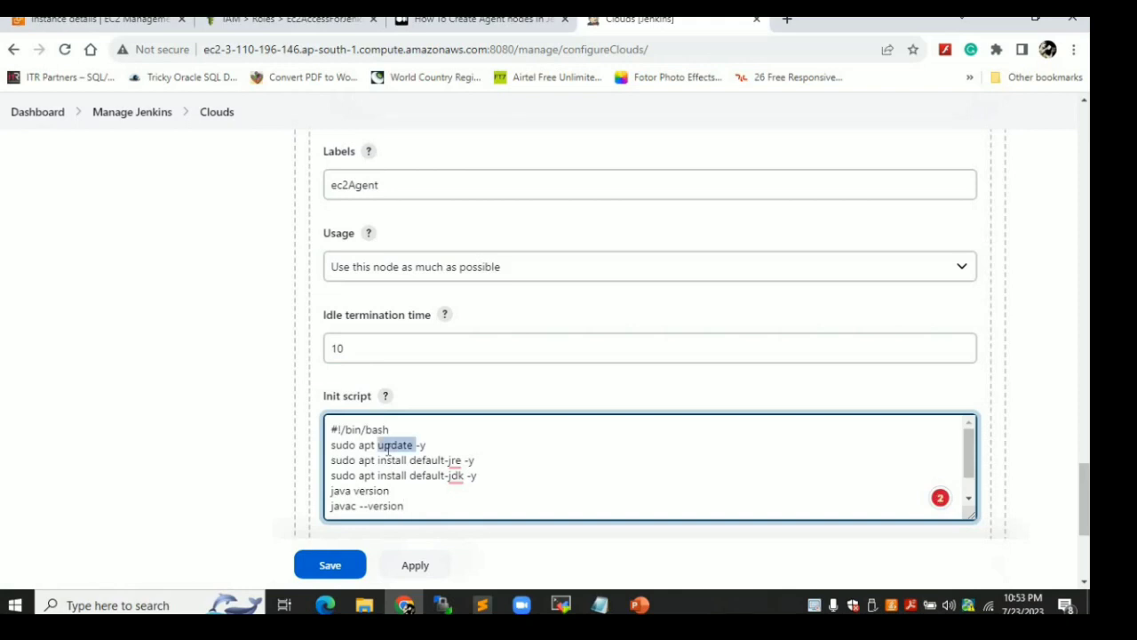
pyautogui.click(405, 490)
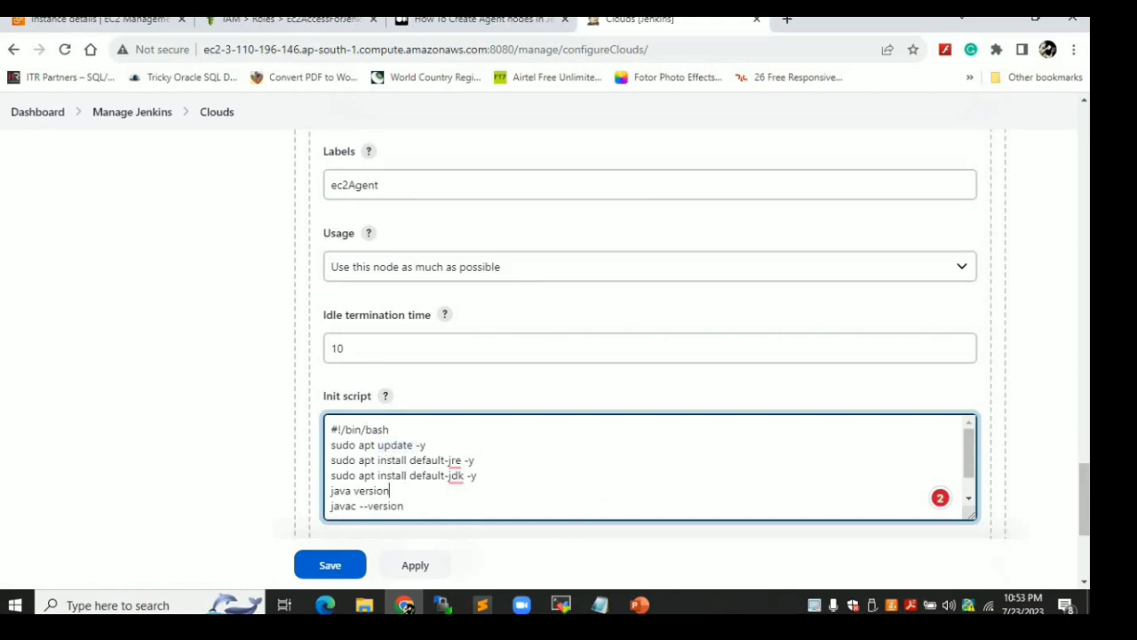
pyautogui.scroll(-3, 559, 505)
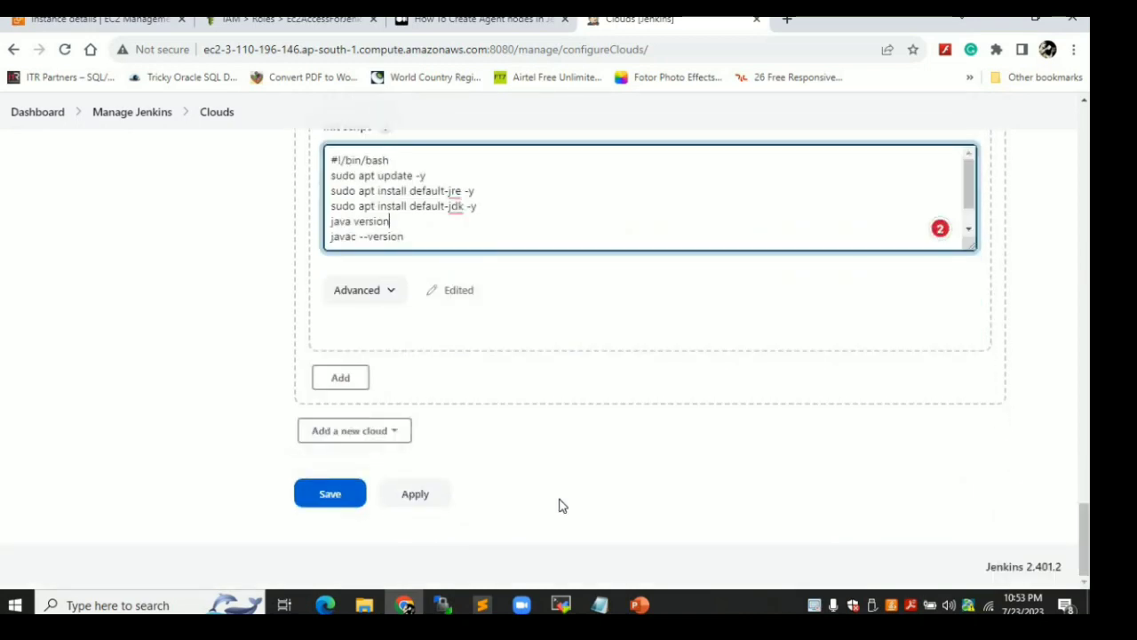
pyautogui.click(326, 498)
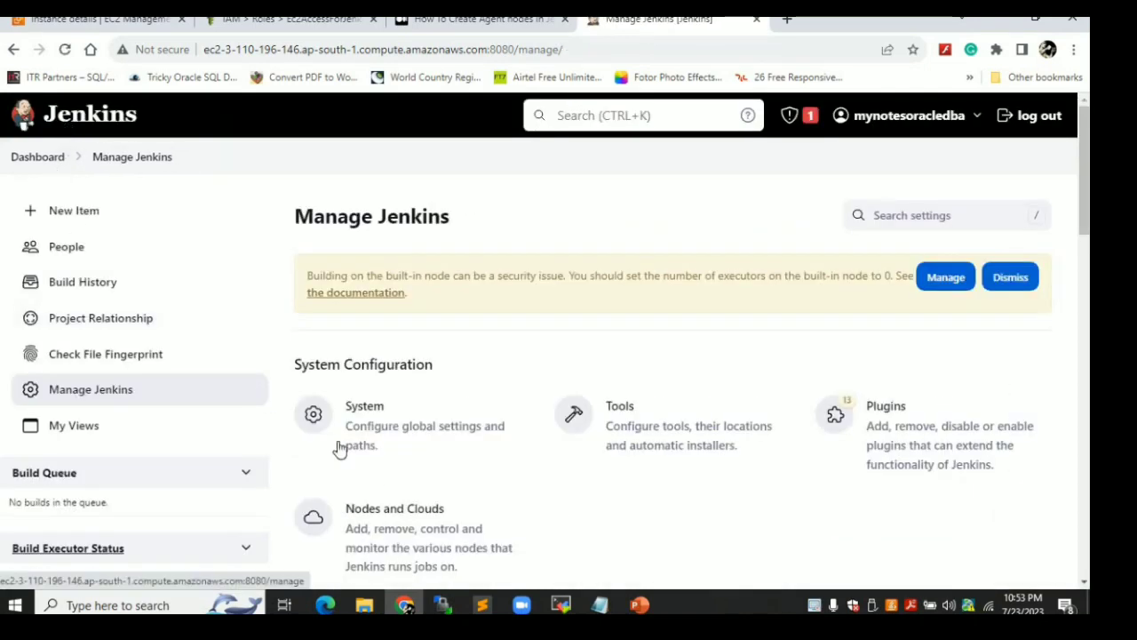
# Open the list of nodes and view the agent template offered for provisioning via ec2Agent
pyautogui.click(384, 527)
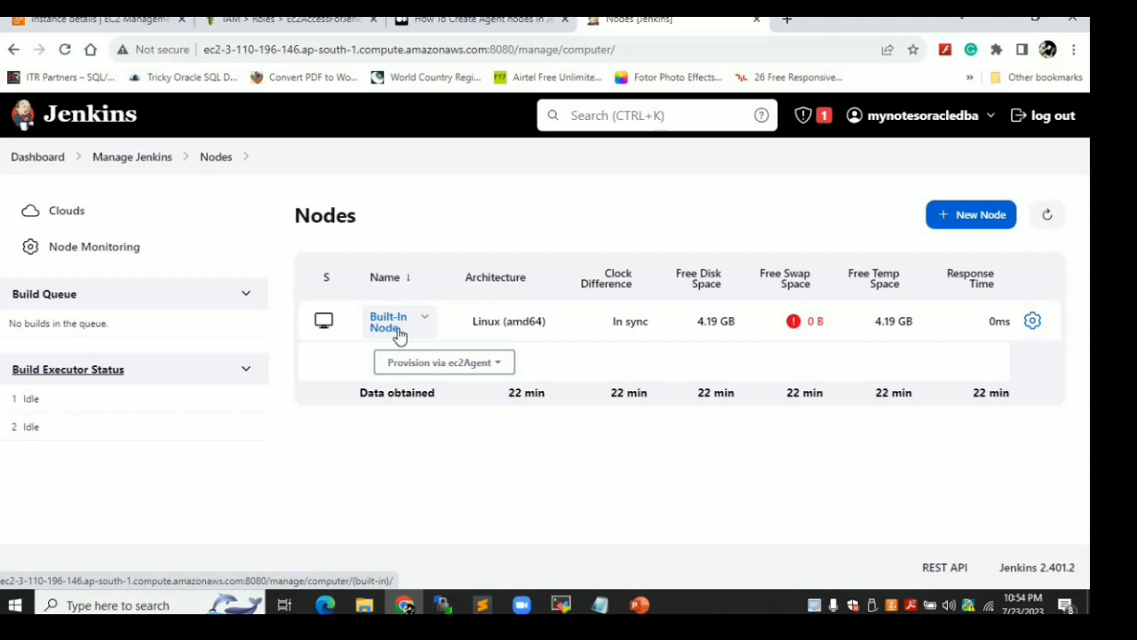
pyautogui.click(431, 366)
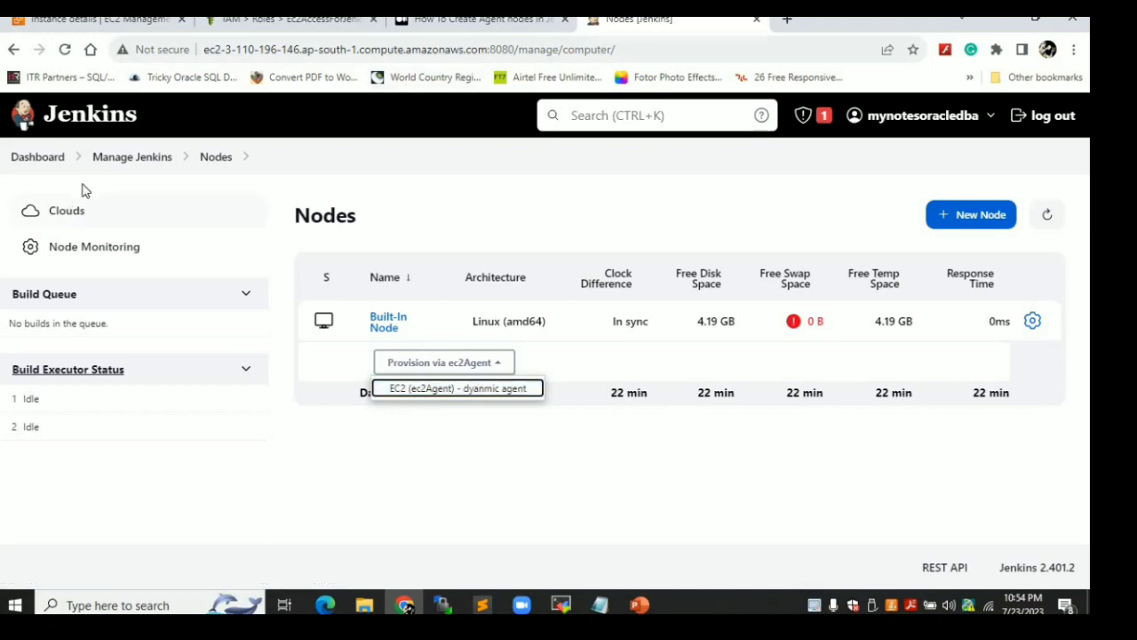
pyautogui.click(44, 171)
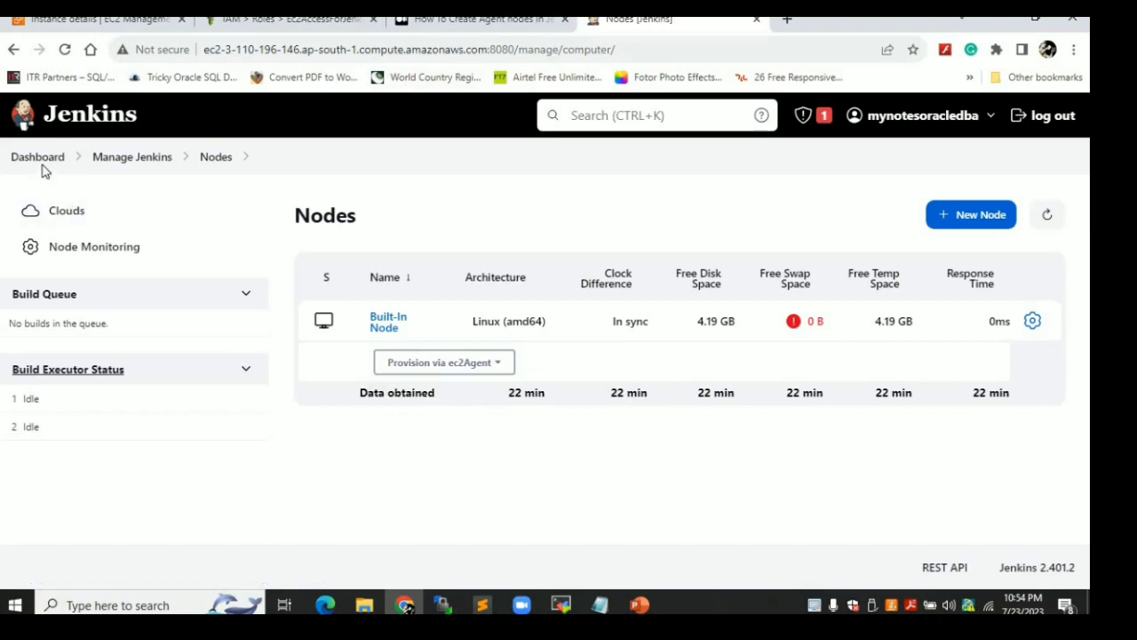
# Go to the sample-demo project from the dashboard and open its configuration at the run restriction settings
pyautogui.click(19, 161)
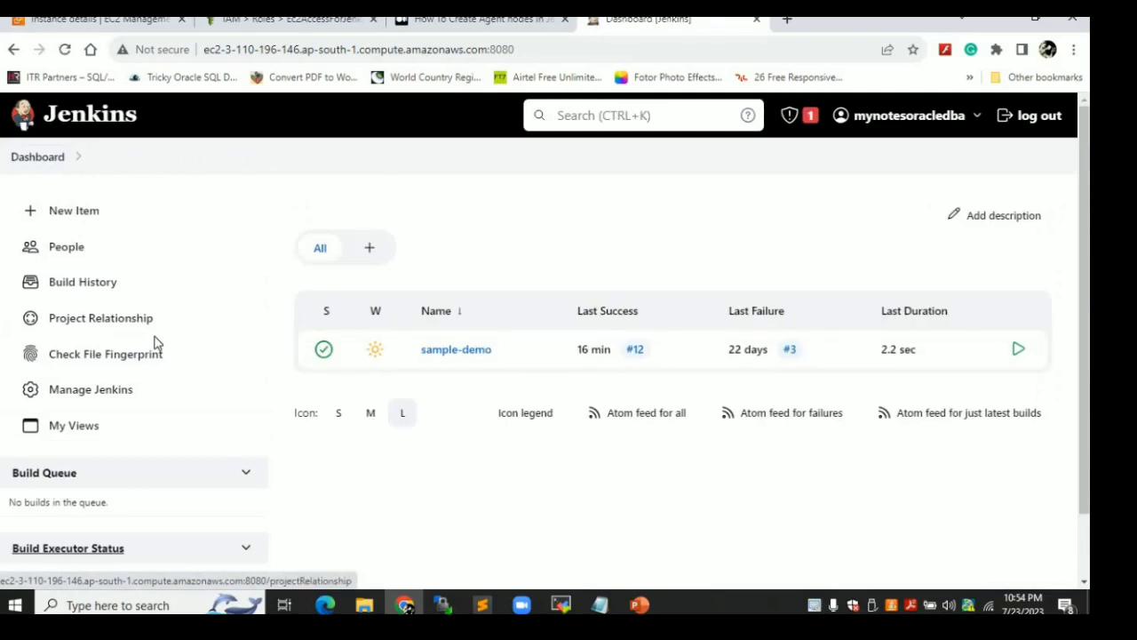
pyautogui.click(457, 350)
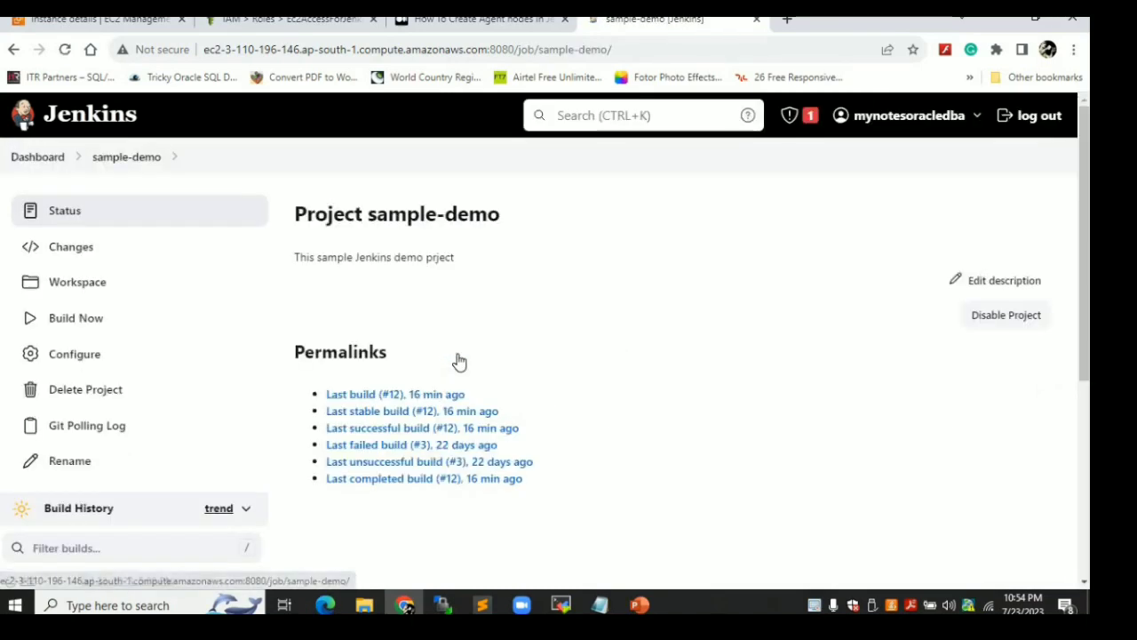
pyautogui.click(51, 364)
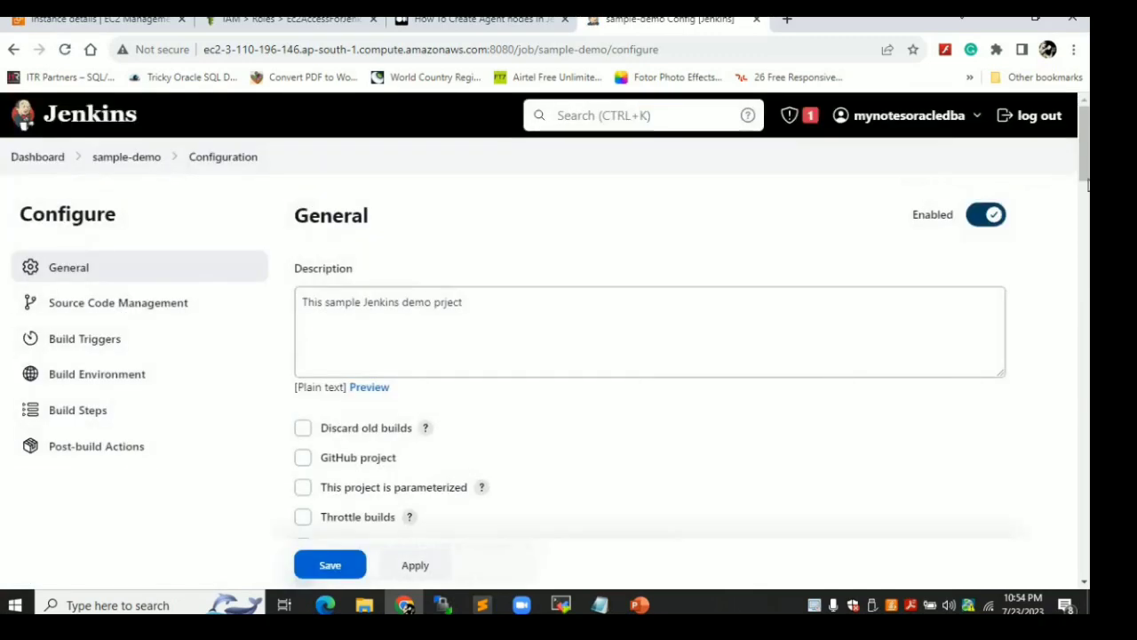
pyautogui.scroll(-4, 1086, 182)
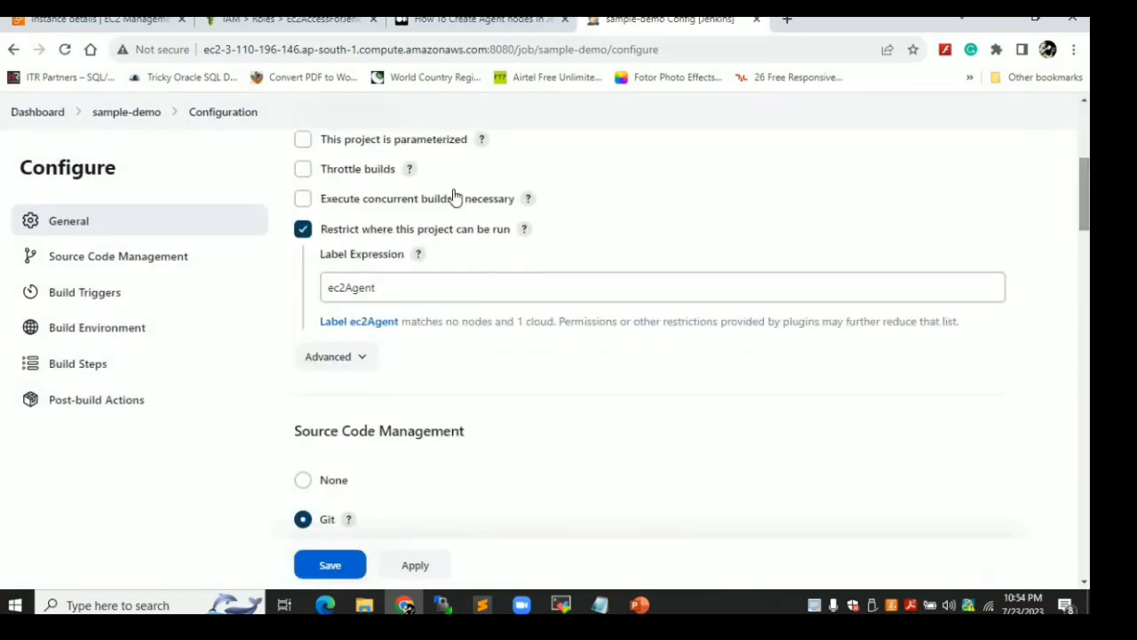
# Restrict where the sample-demo project can be run, with ec2Agent as the label expression
pyautogui.click(303, 230)
pyautogui.click(303, 230)
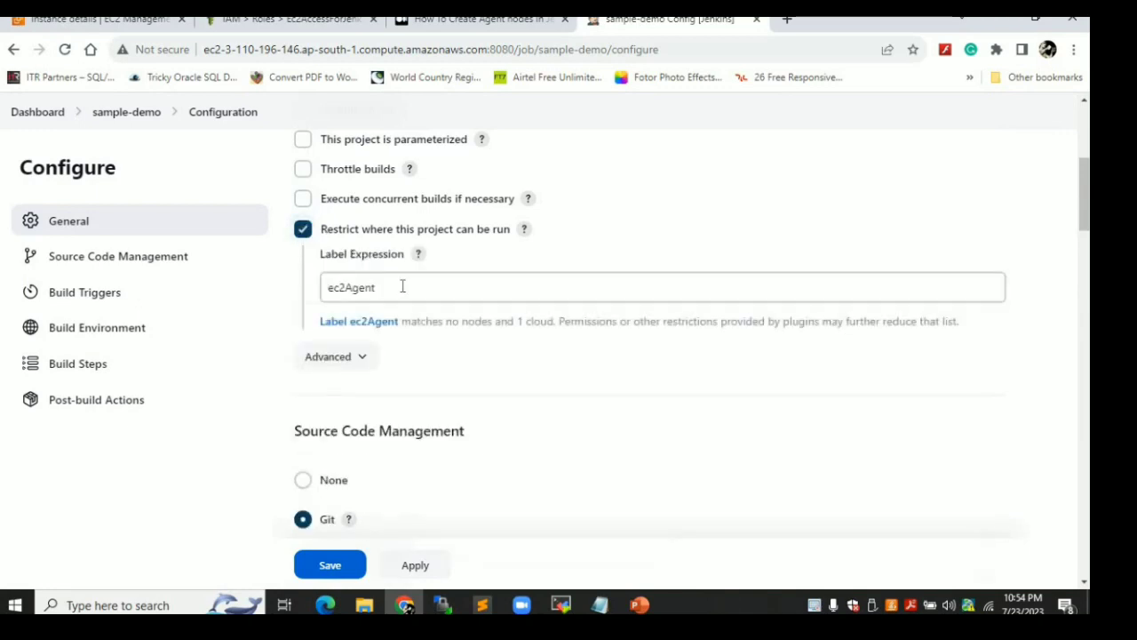
pyautogui.click(402, 293)
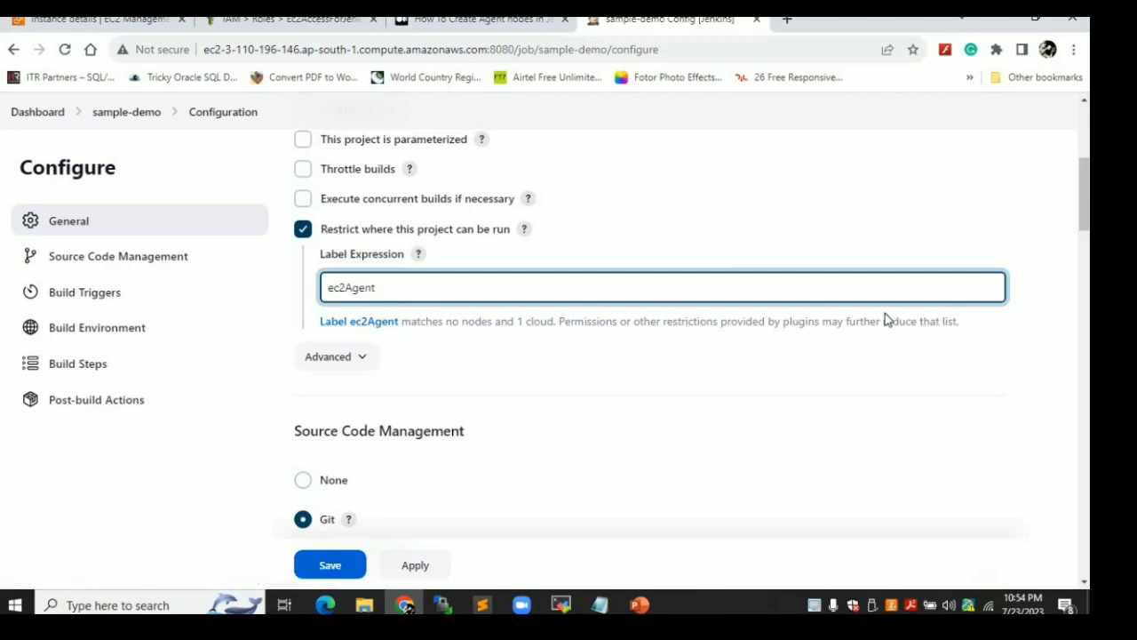
pyautogui.press('BackSpace')
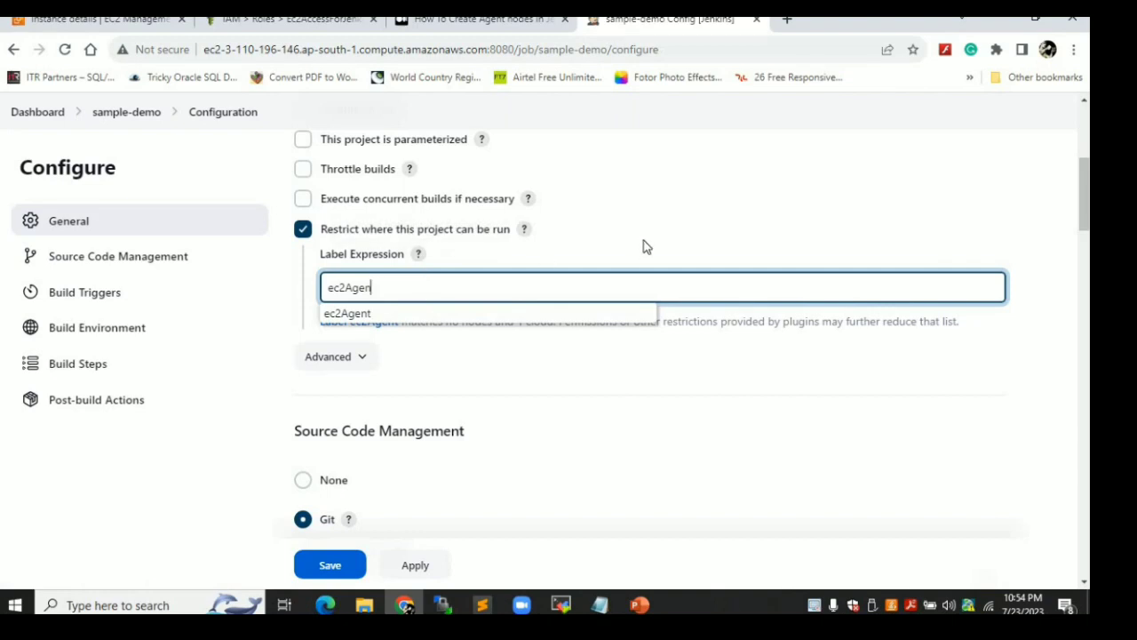
pyautogui.click(542, 364)
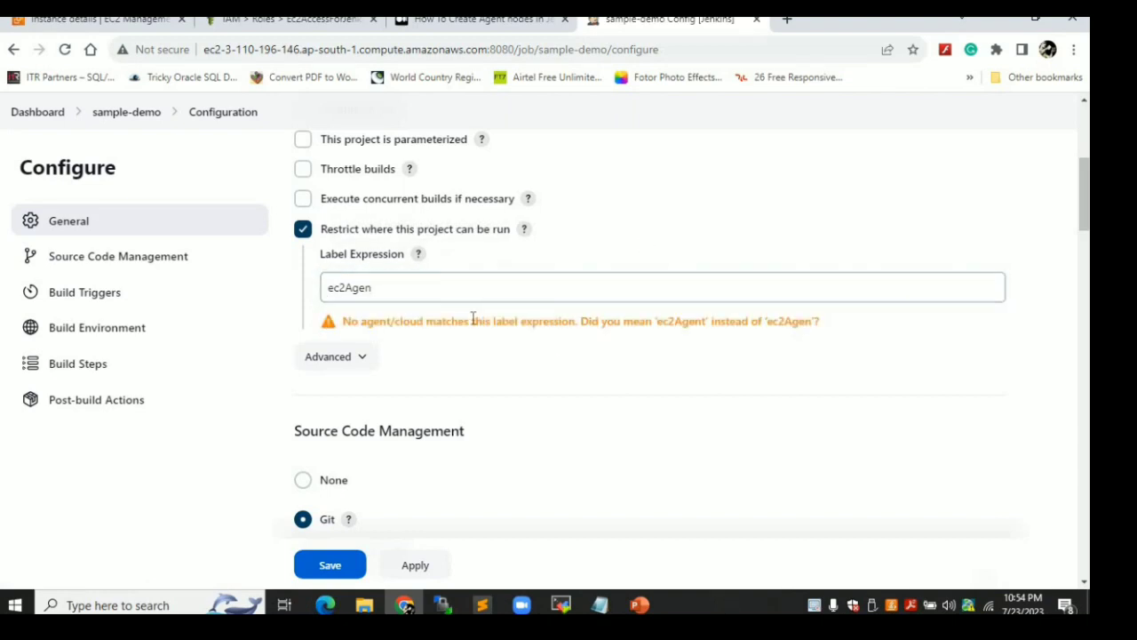
pyautogui.click(429, 285)
pyautogui.write('t')
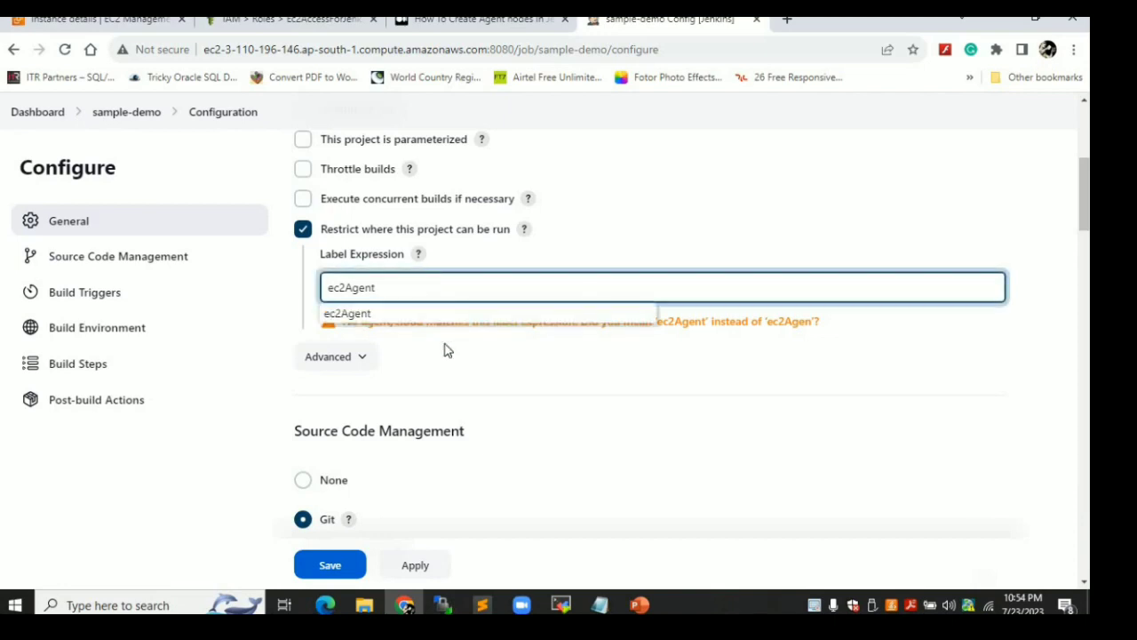
pyautogui.click(412, 305)
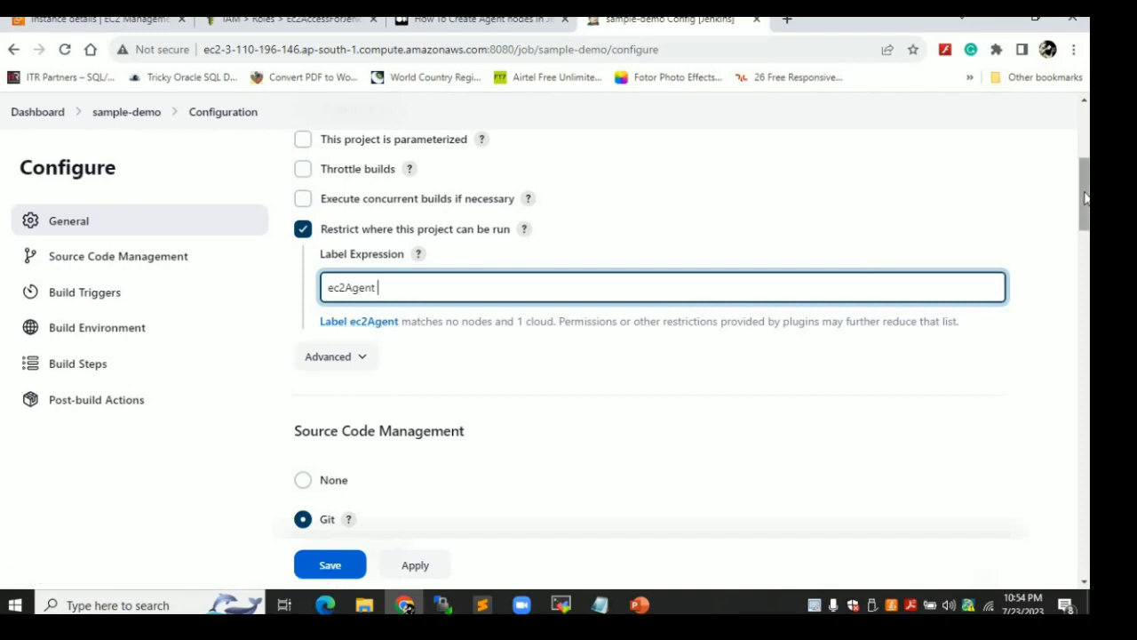
# Review the project's Git repository and Execute shell build step, and save the project configuration
pyautogui.moveTo(1084, 199); pyautogui.dragTo(1085, 236)
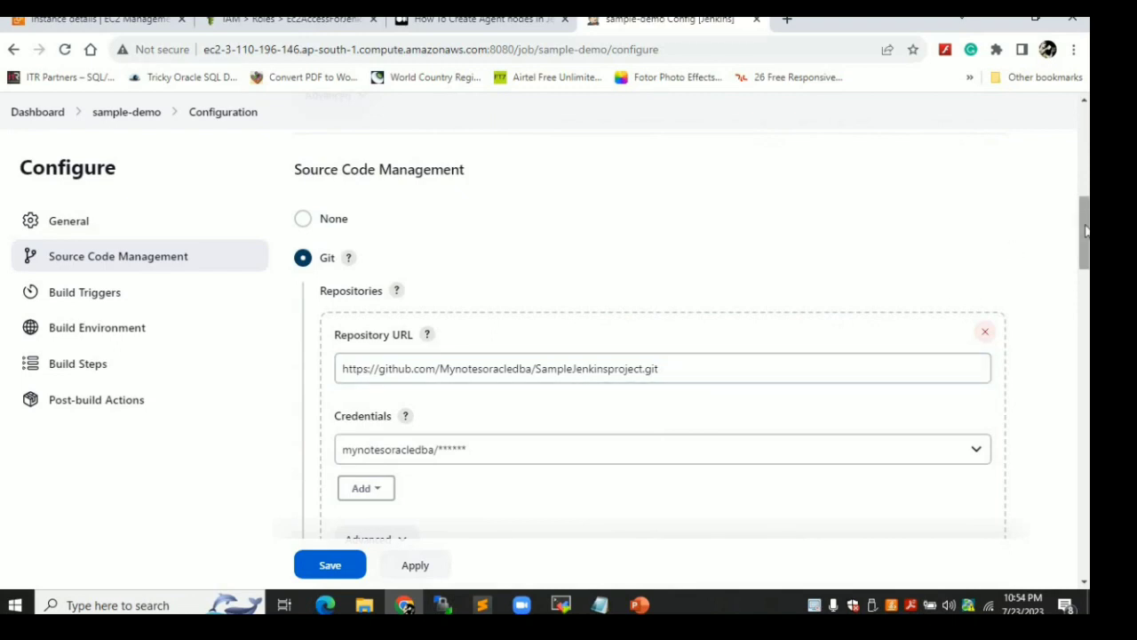
pyautogui.moveTo(1084, 231); pyautogui.dragTo(1068, 461)
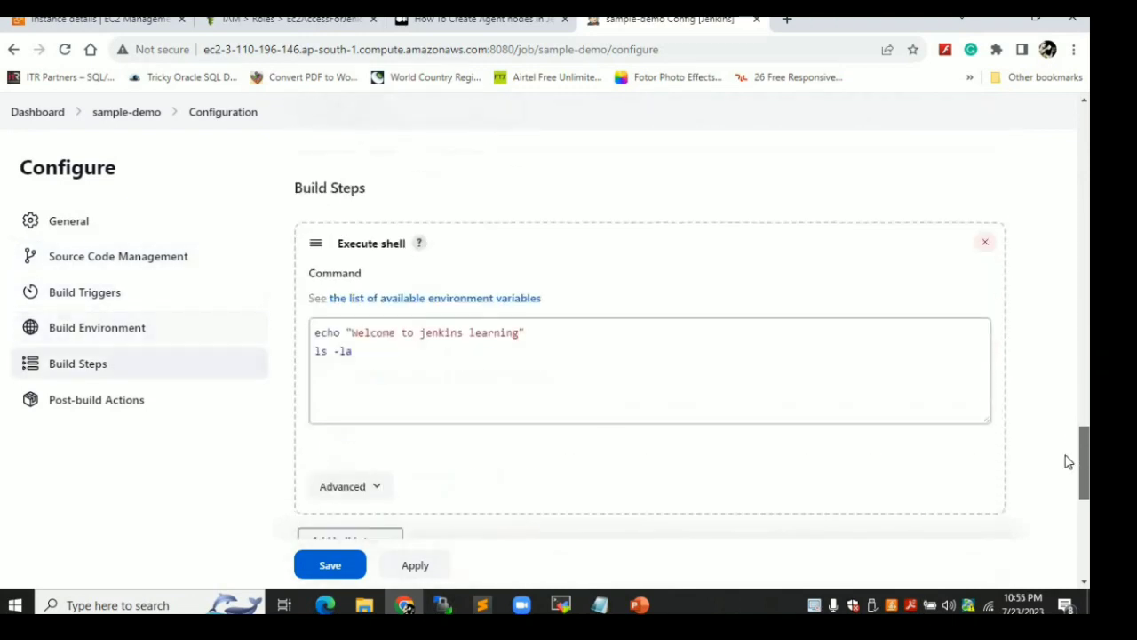
pyautogui.click(319, 568)
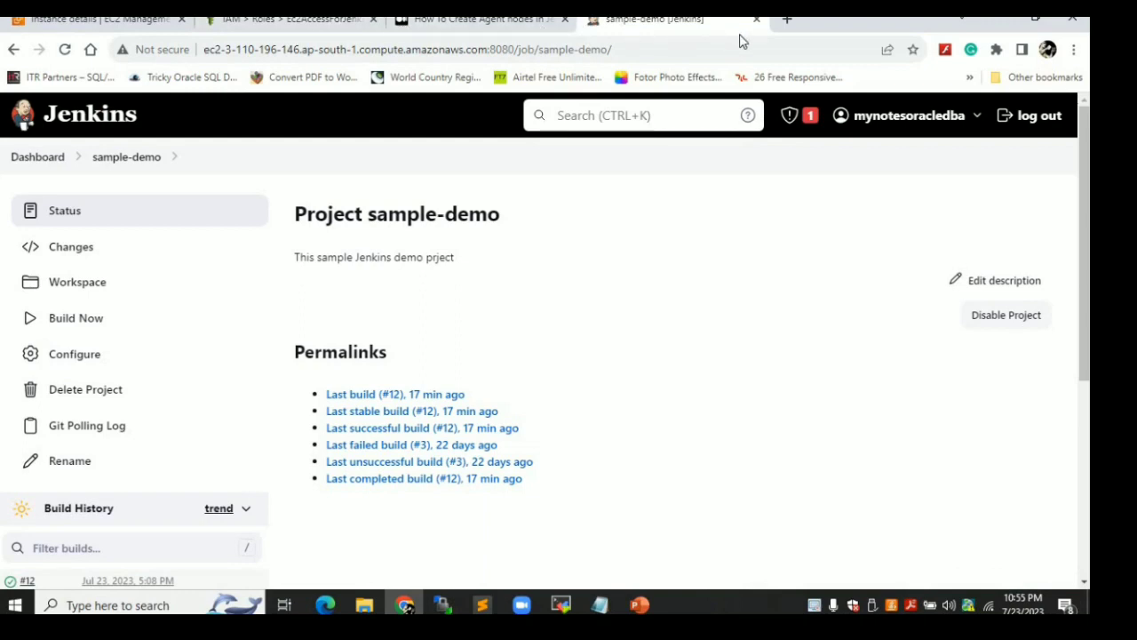
# Open the GitHub dashboard at github.com in a new browser tab
pyautogui.click(787, 20)
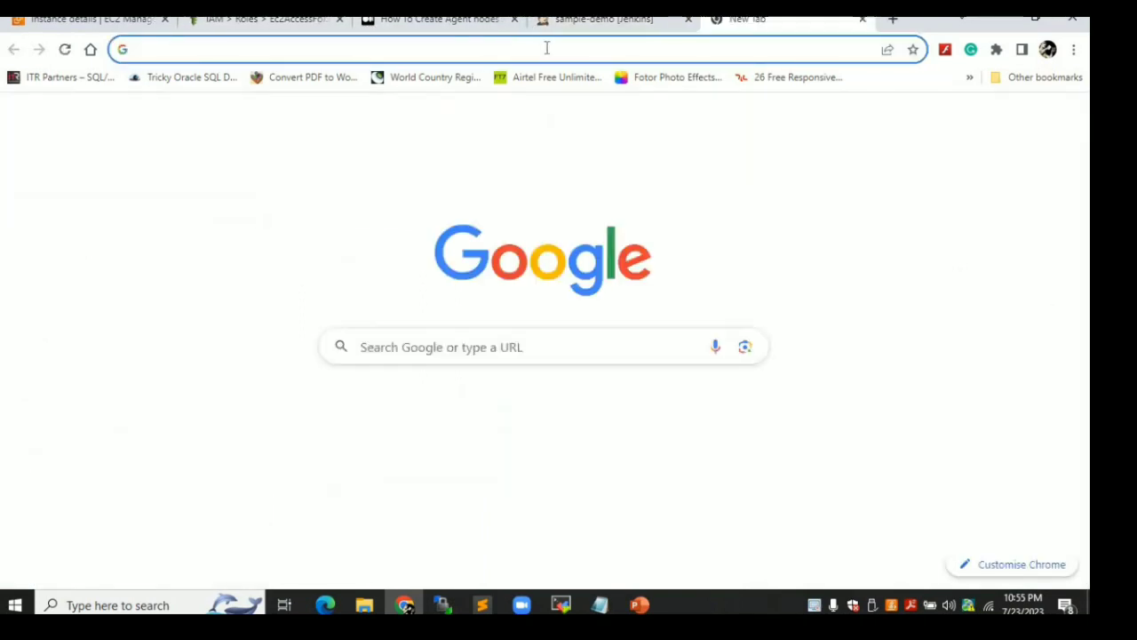
pyautogui.write('gi')
pyautogui.press('Return')
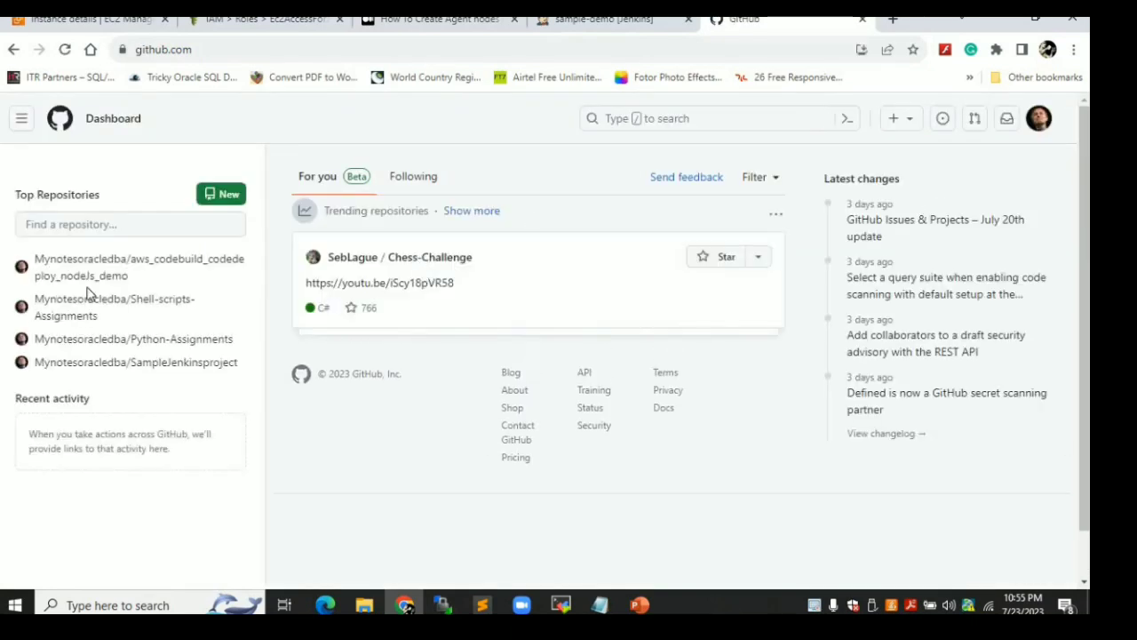
# Open the Sampleshell.sh file of the SampleJenkinsproject repository for editing on the Master branch
pyautogui.moveTo(112, 306)
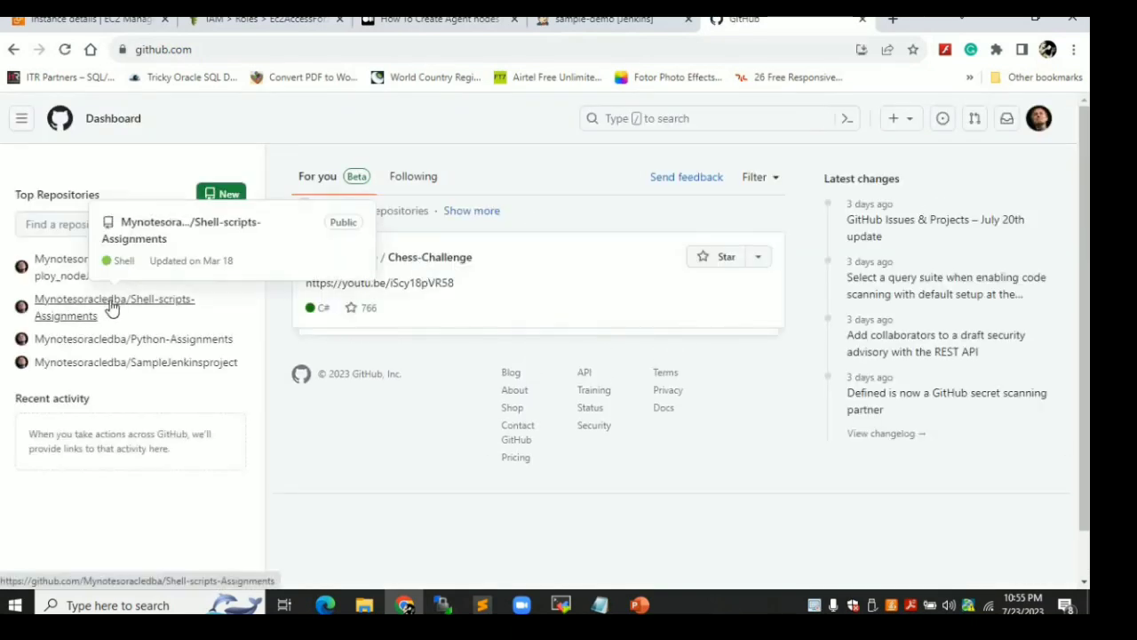
pyautogui.click(123, 366)
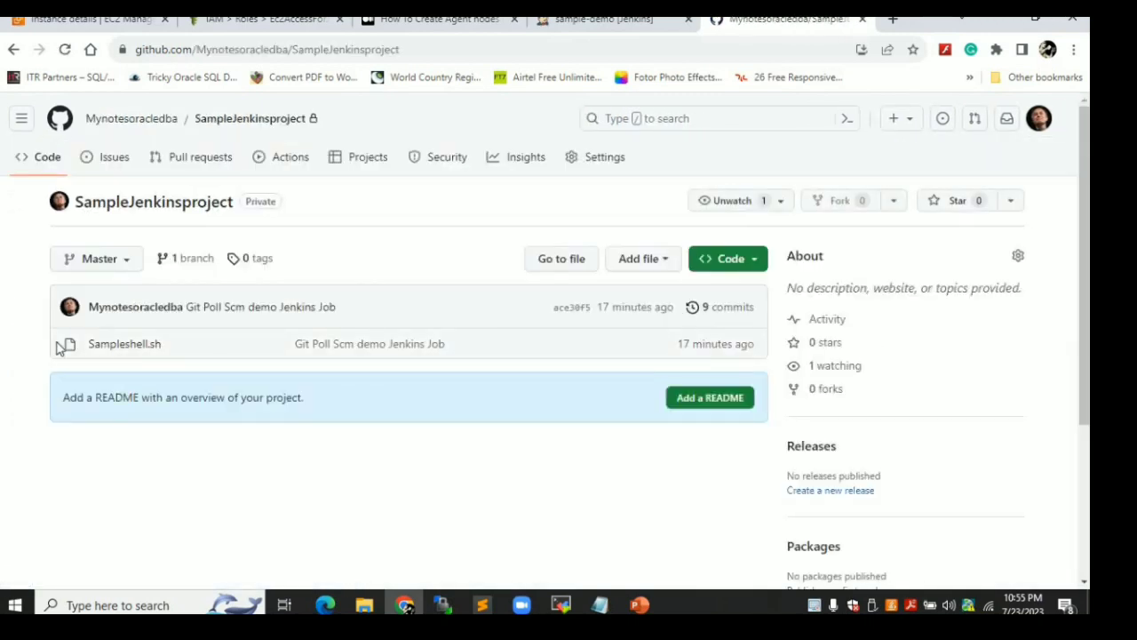
pyautogui.click(125, 348)
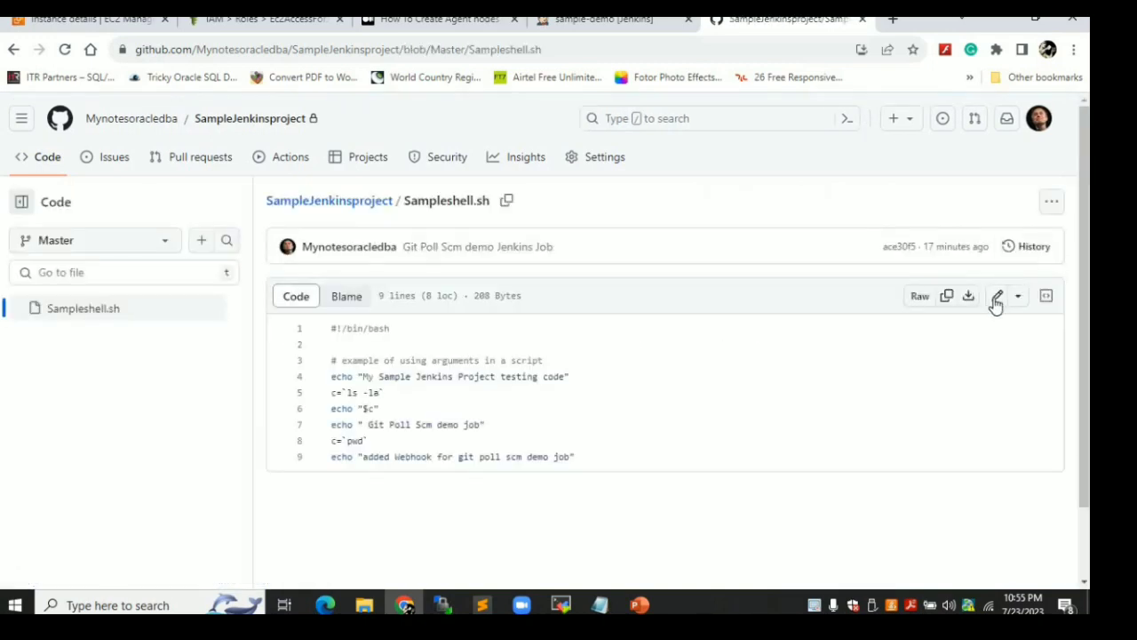
pyautogui.click(995, 298)
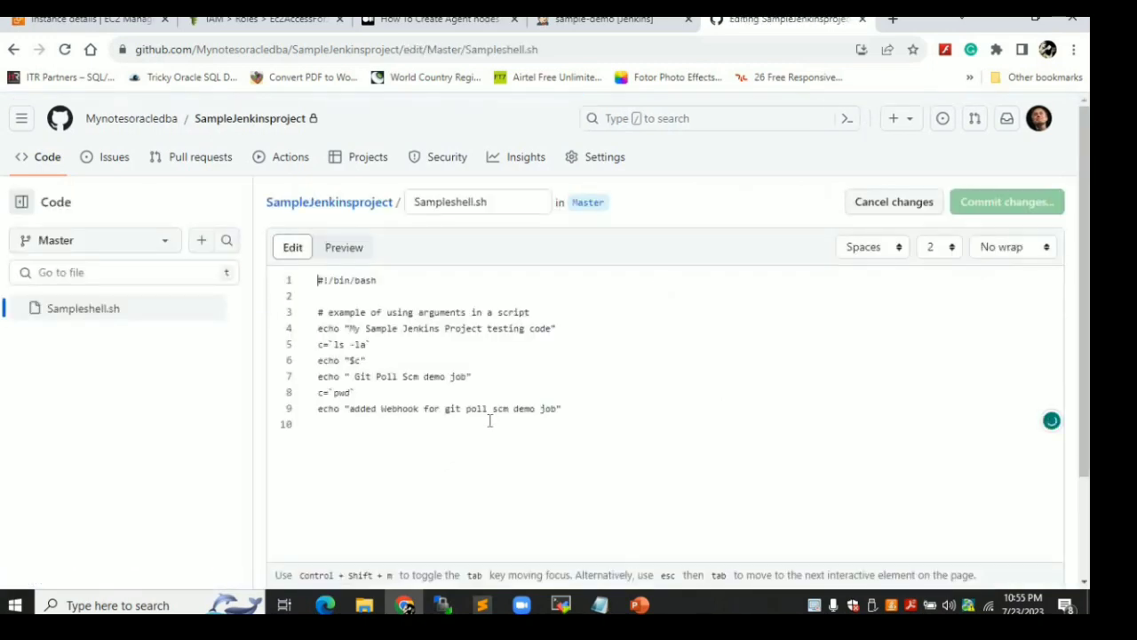
# Comment out lines 7 to 9 of Sampleshell.sh, from the Git Poll Scm echo through the Webhook echo
pyautogui.keyDown('shift'); pyautogui.click(297, 359); pyautogui.keyUp('shift')
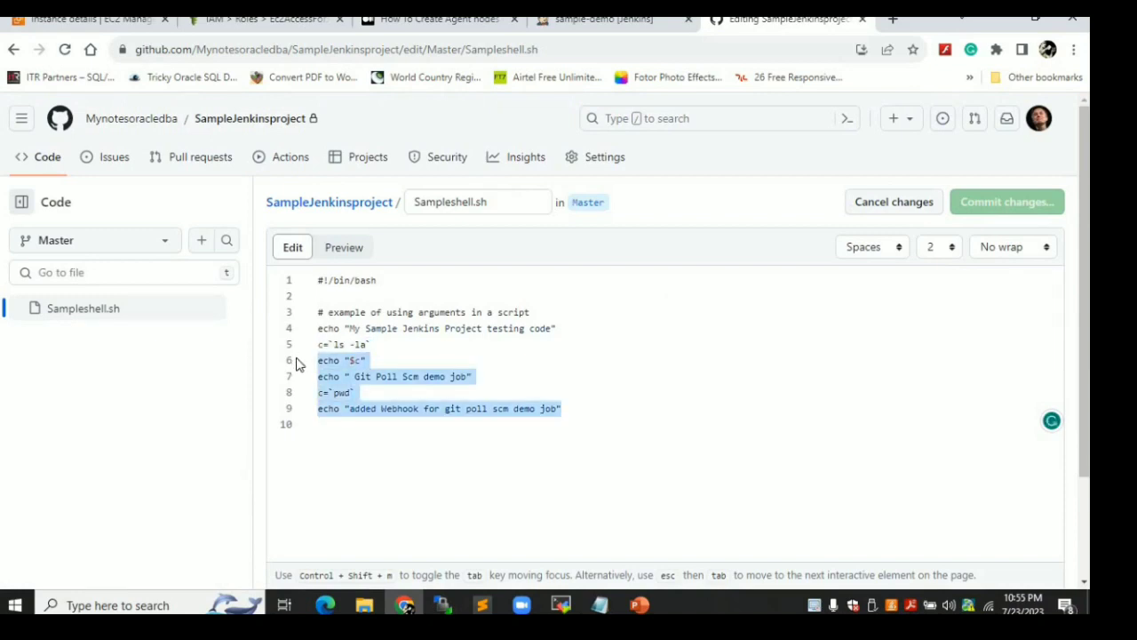
pyautogui.keyDown('shift'); pyautogui.click(300, 369); pyautogui.keyUp('shift')
pyautogui.hotkey('ctrl', '/')
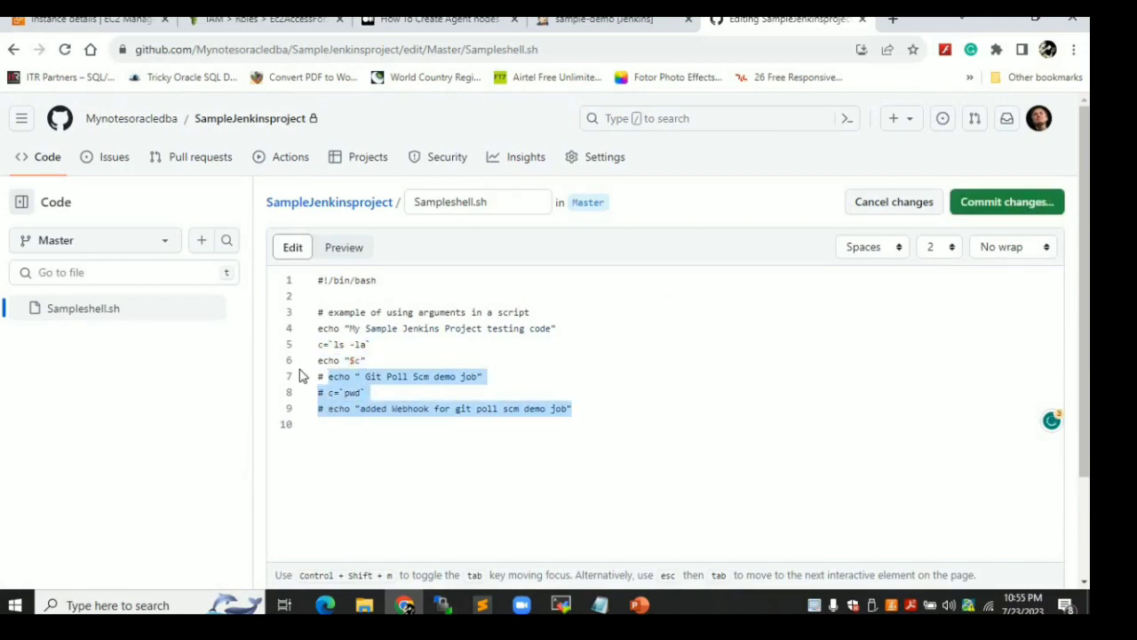
# Commit the script changes directly to the Master branch with the message "agent node jenkins job test"
pyautogui.click(999, 209)
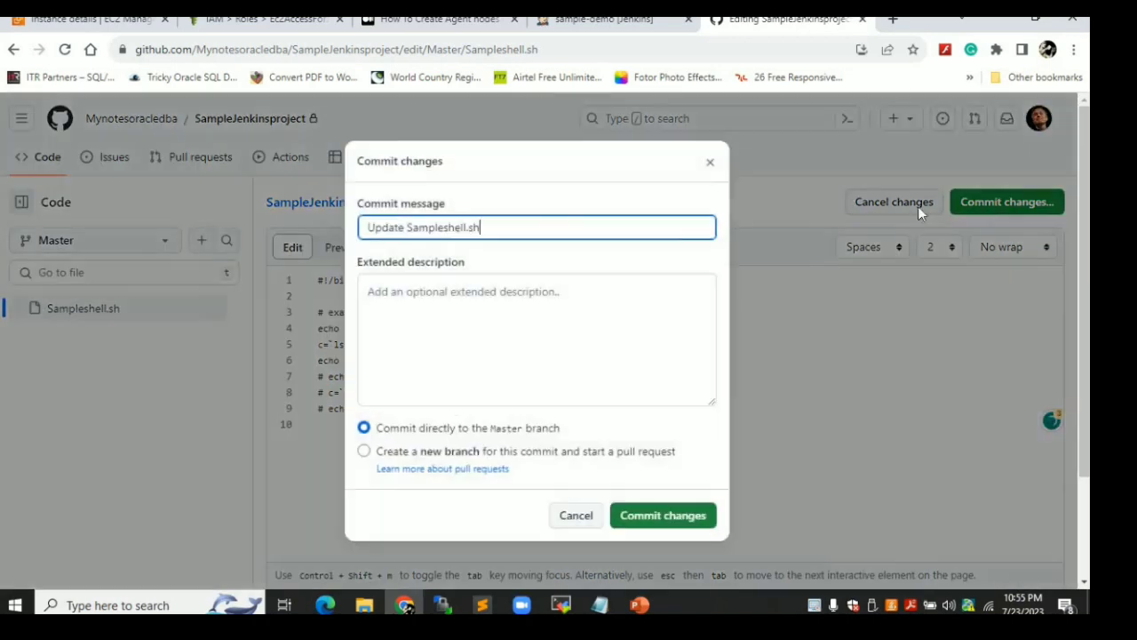
pyautogui.hotkey('ctrl', 'a')
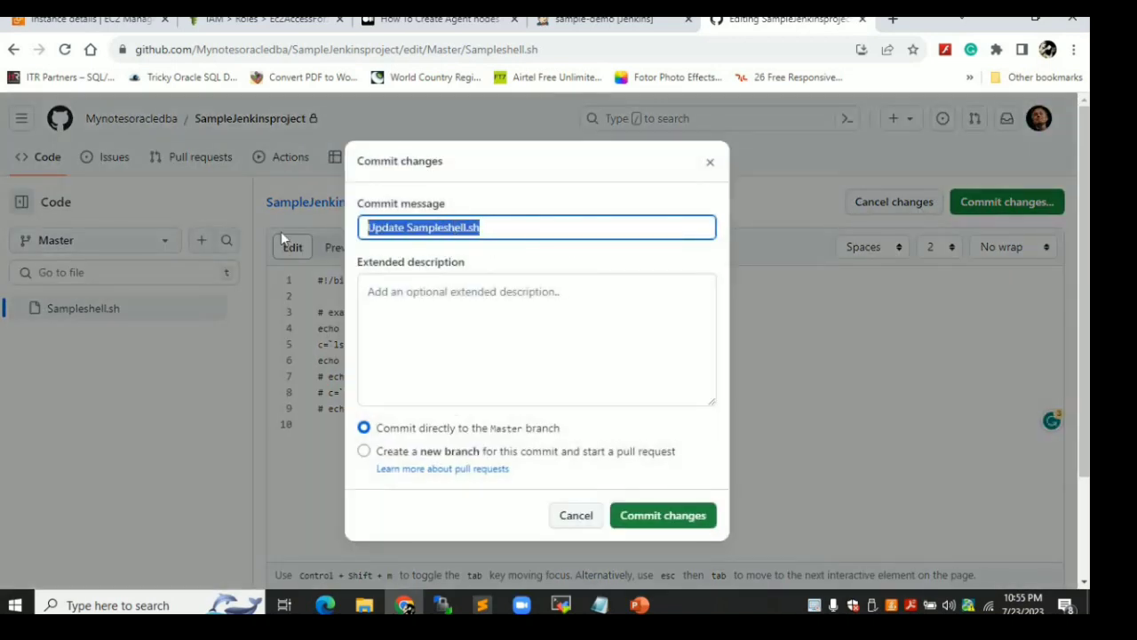
pyautogui.write('agent no')
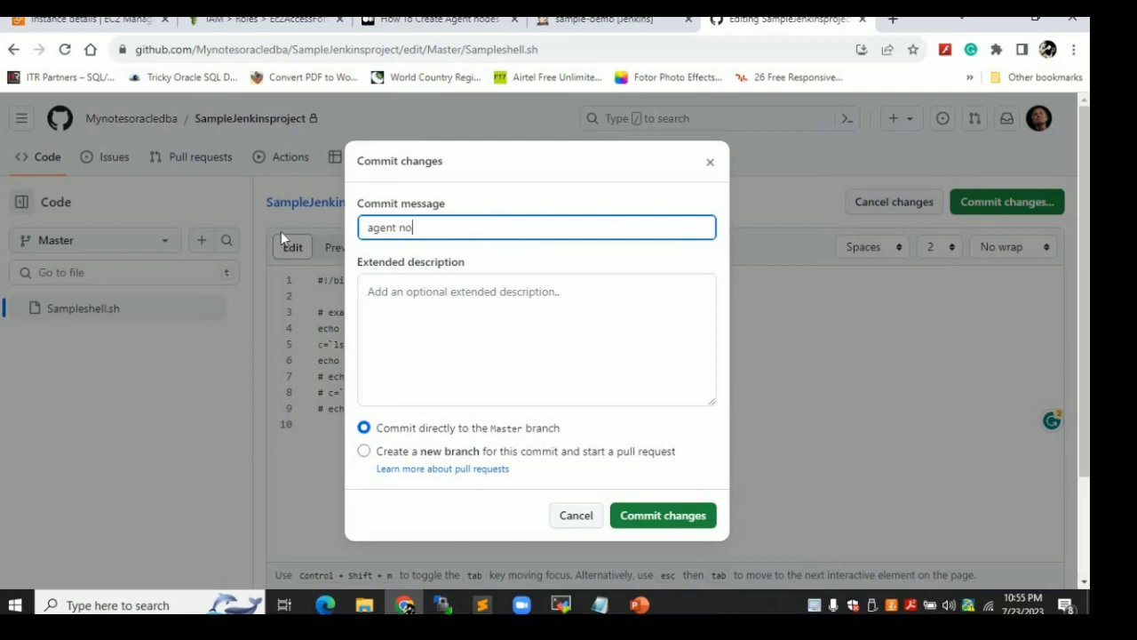
pyautogui.write('de jenkins job test')
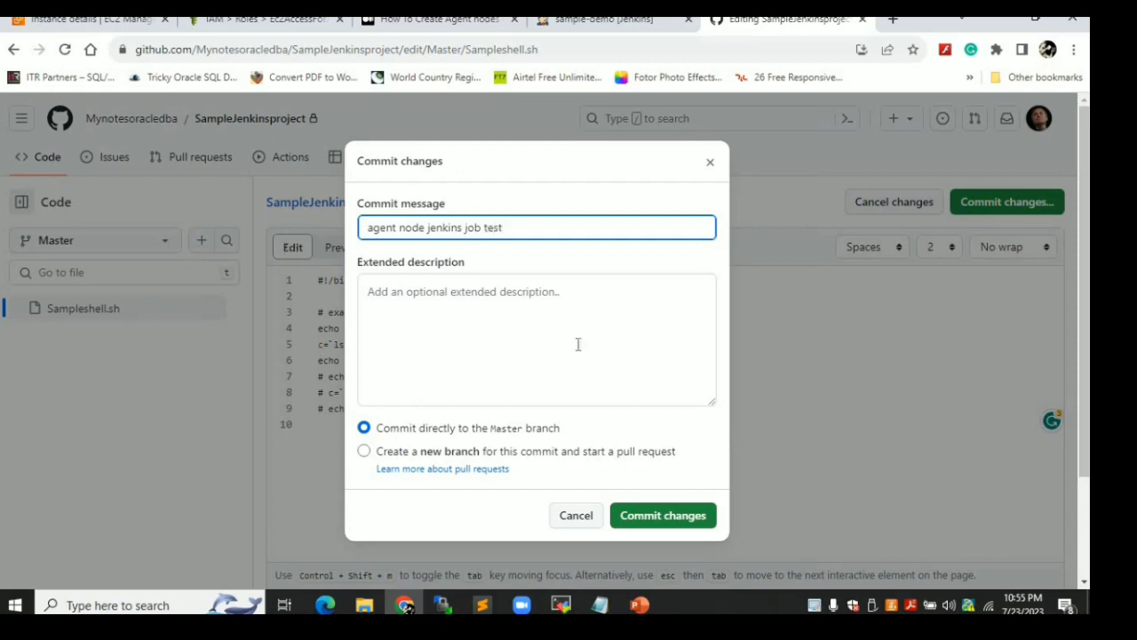
pyautogui.click(675, 519)
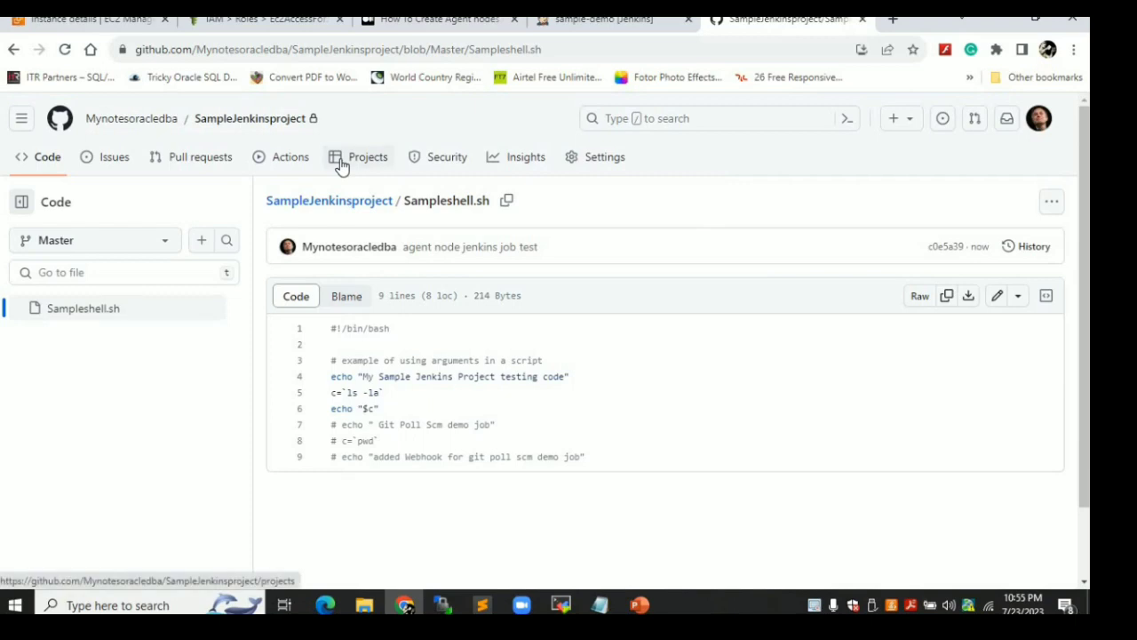
# Return to the sample-demo project in Jenkins and check its build history for a build triggered by the commit, reloading the page as needed
pyautogui.click(557, 29)
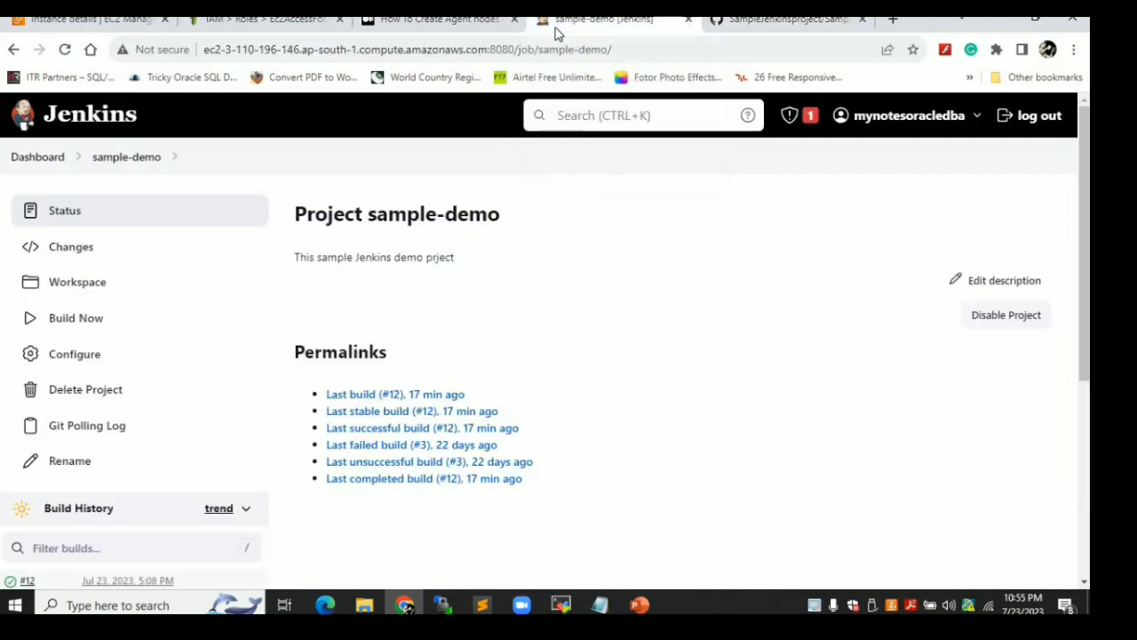
pyautogui.scroll(-1, 132, 175)
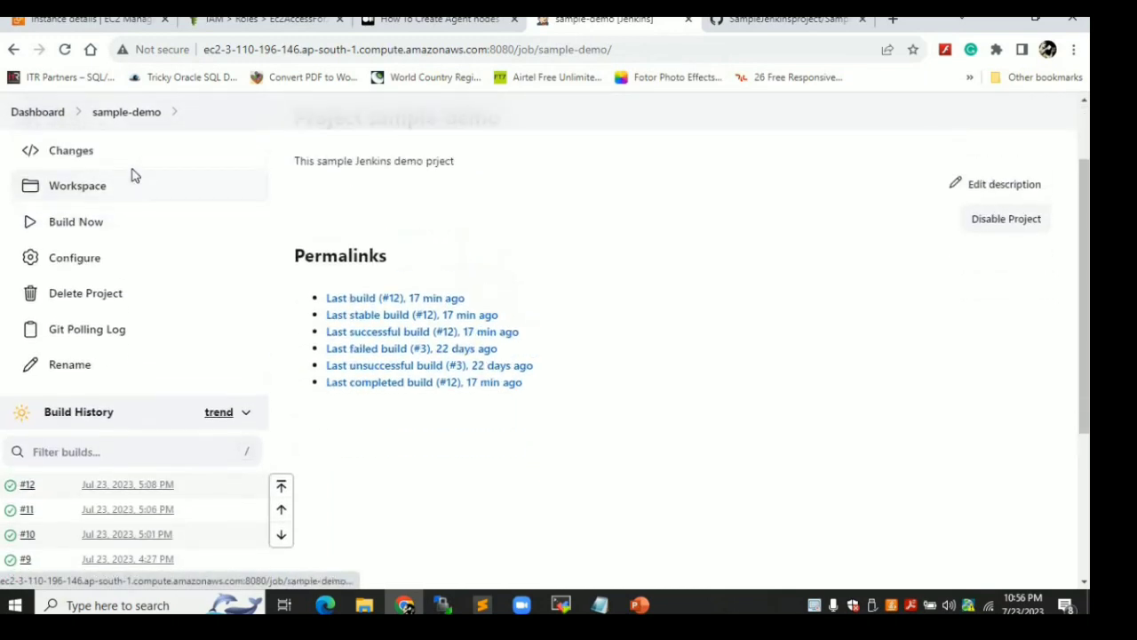
pyautogui.click(132, 116)
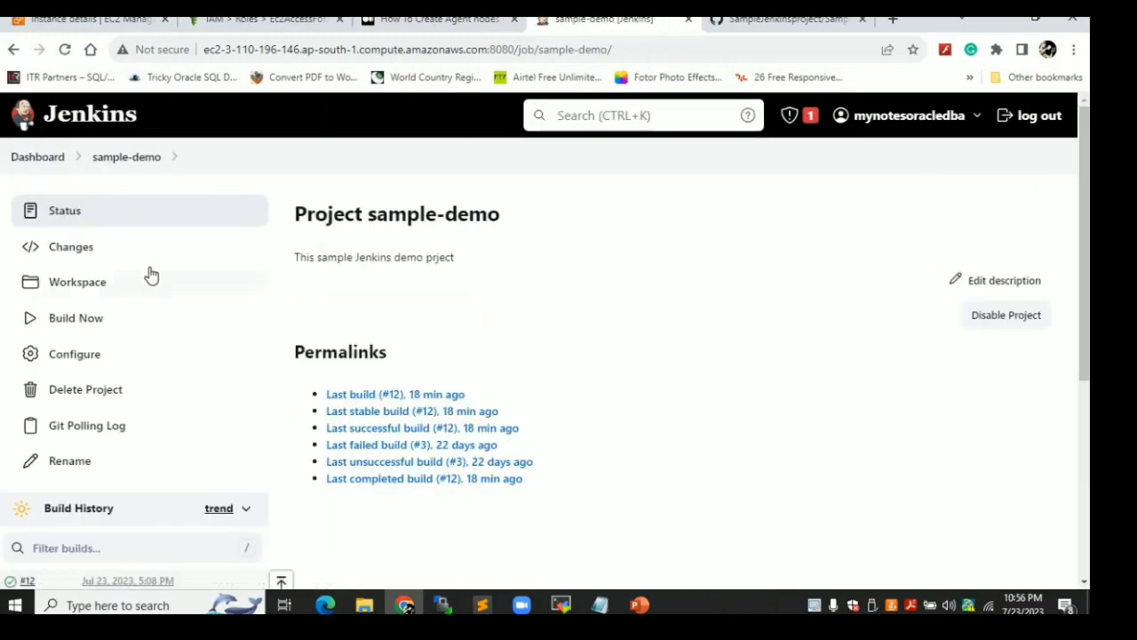
pyautogui.scroll(-1, 149, 276)
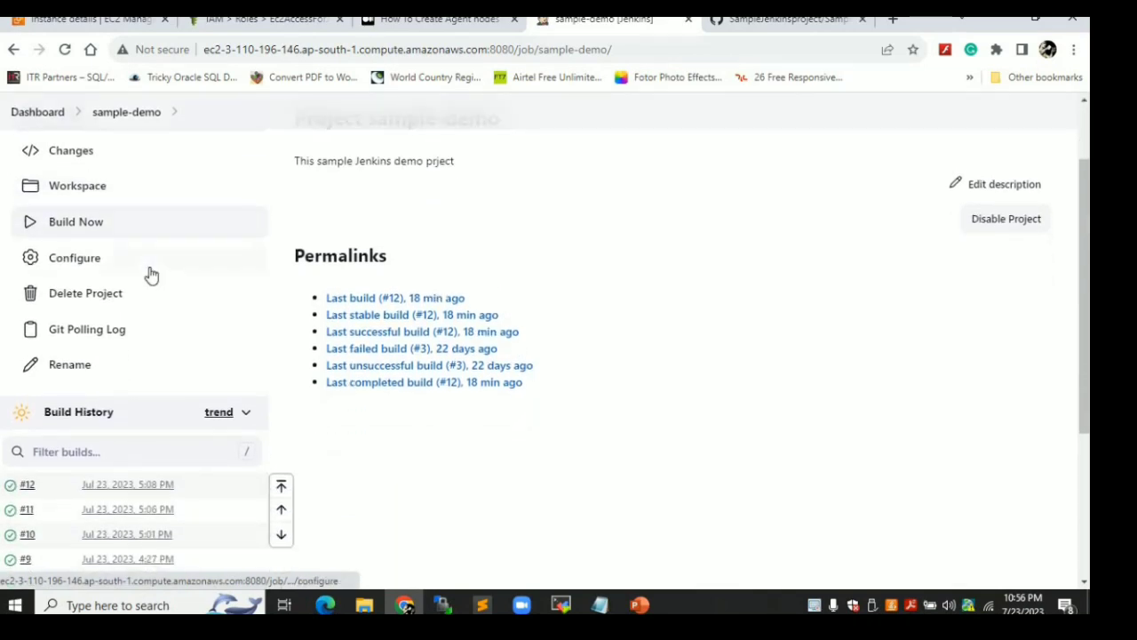
pyautogui.click(64, 50)
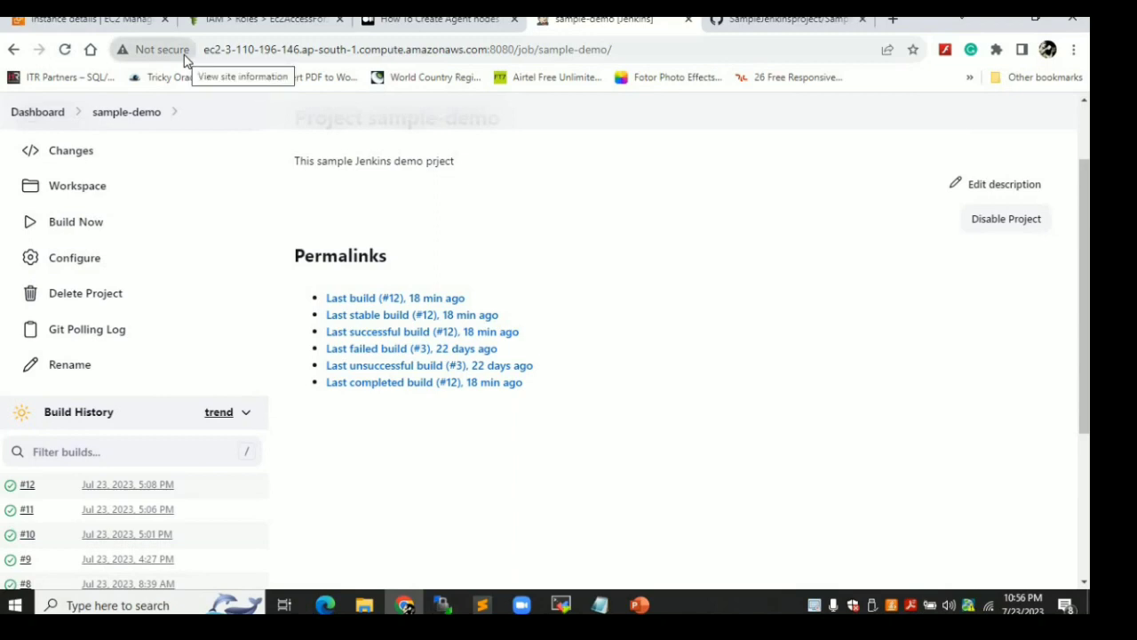
pyautogui.click(68, 56)
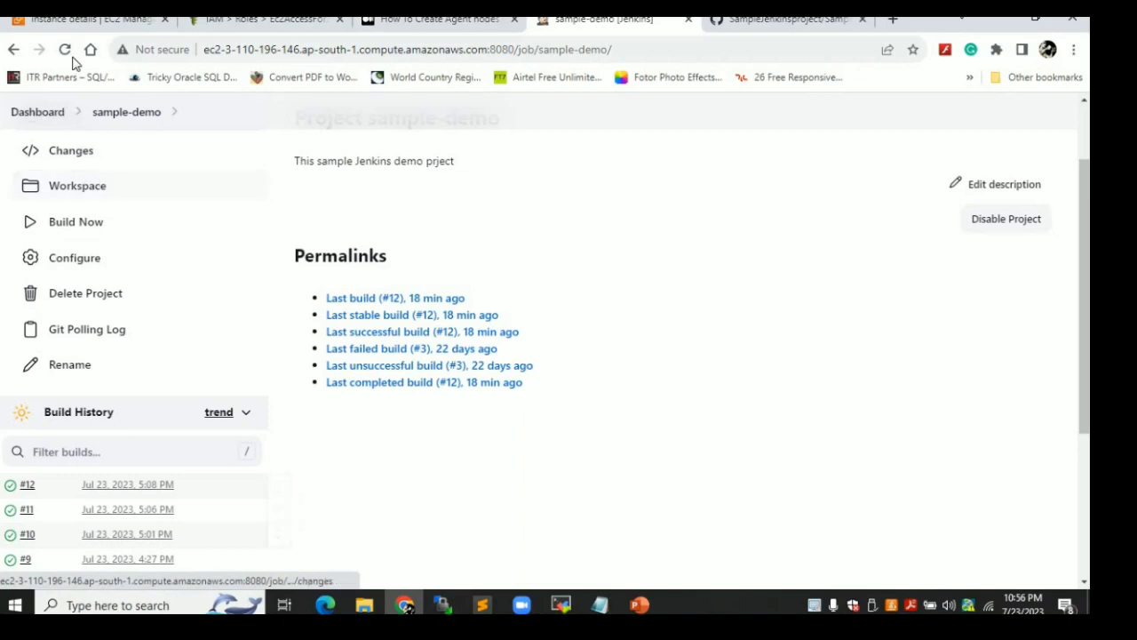
pyautogui.click(74, 58)
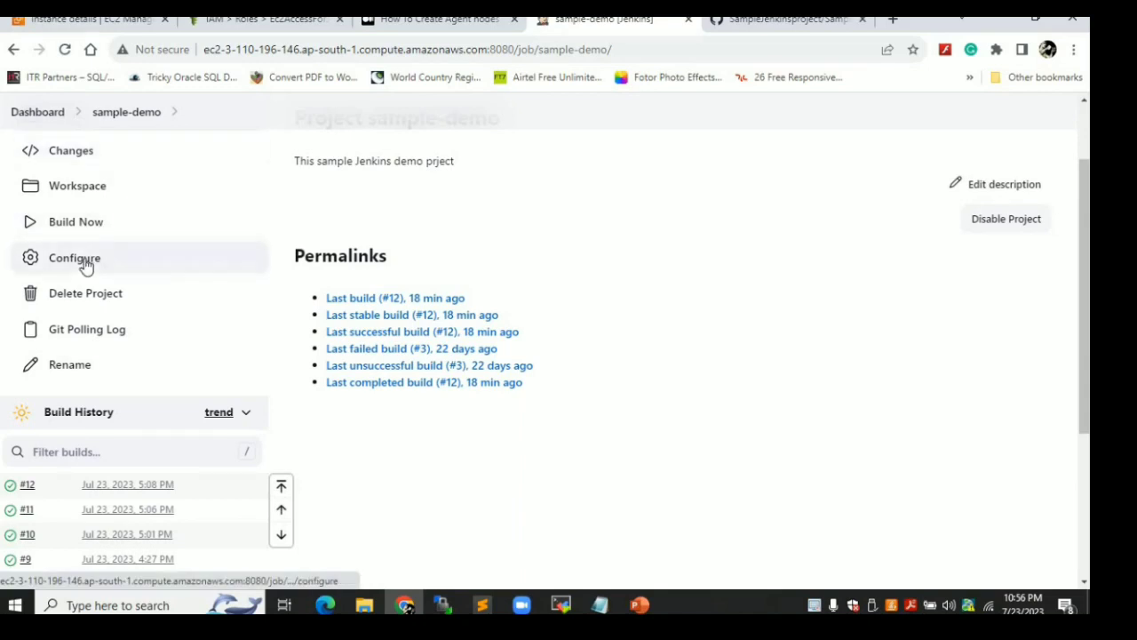
pyautogui.scroll(-1, 85, 266)
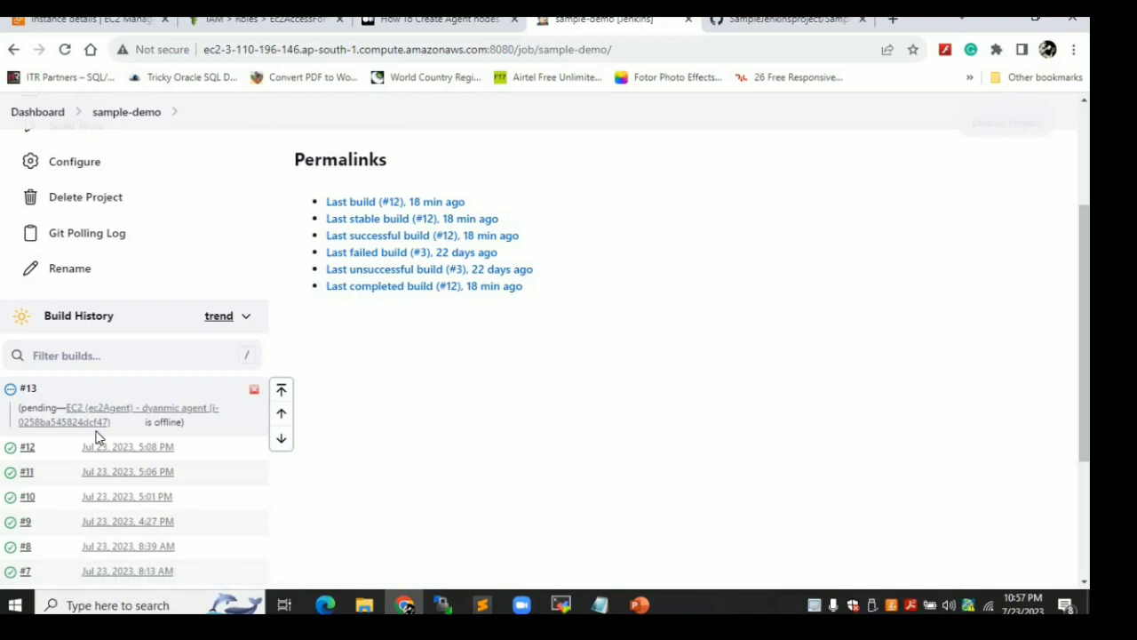
# Switch to the AWS console and check the refreshed EC2 instances list for the newly launched agent instance
pyautogui.click(44, 25)
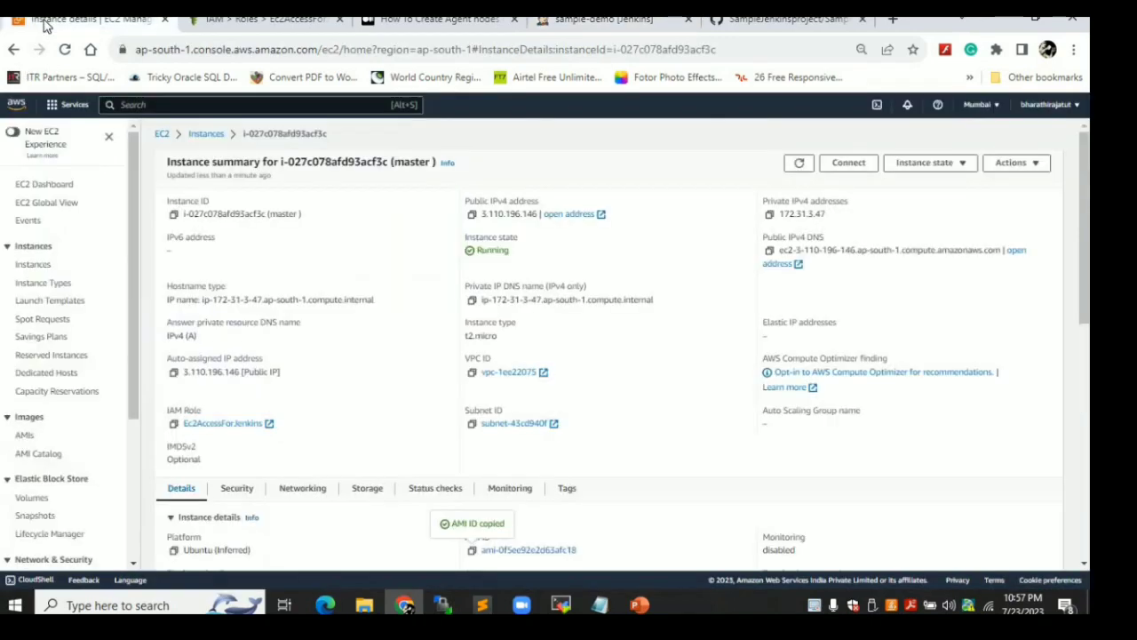
pyautogui.click(205, 134)
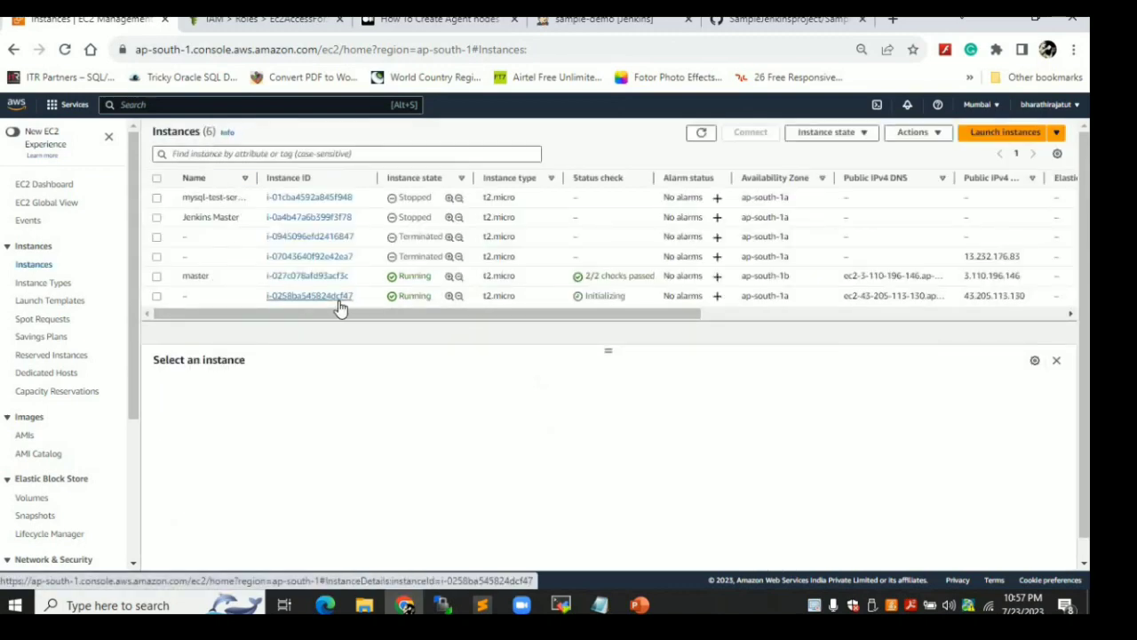
pyautogui.click(701, 133)
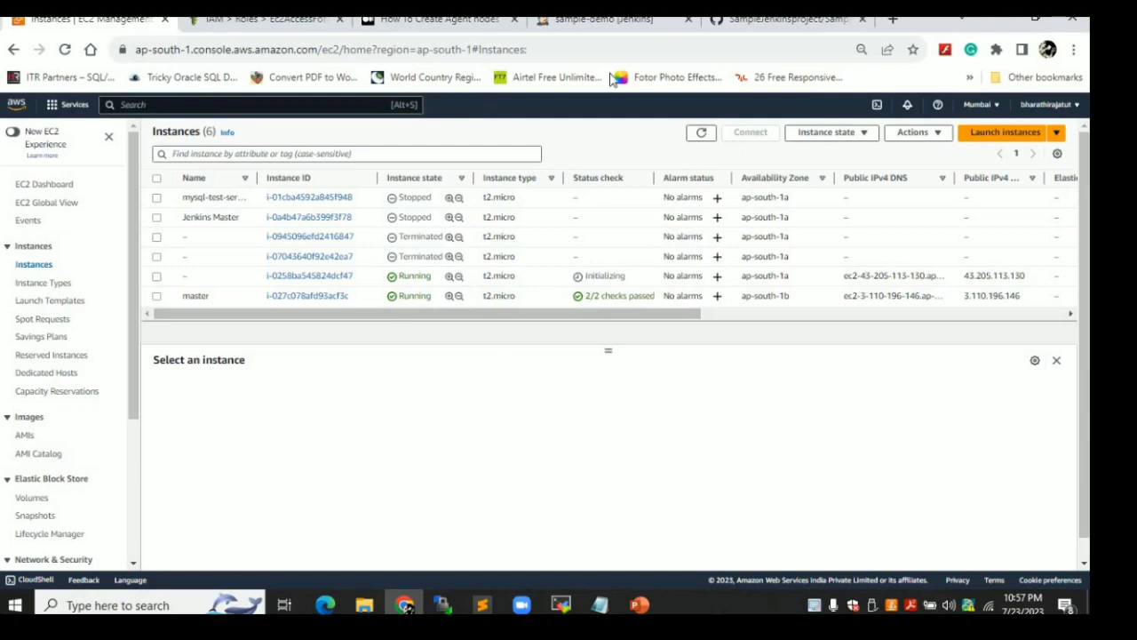
# Return to the sample-demo project in Jenkins, open the EC2 agent that build #13 is waiting for, and view its launch log
pyautogui.click(589, 21)
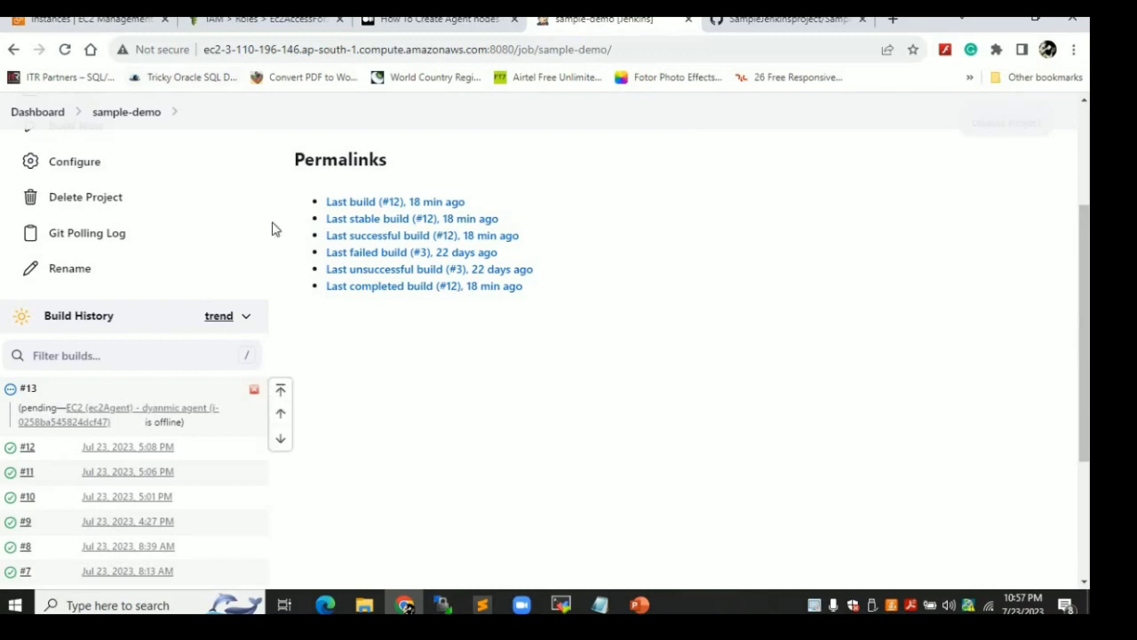
pyautogui.click(78, 421)
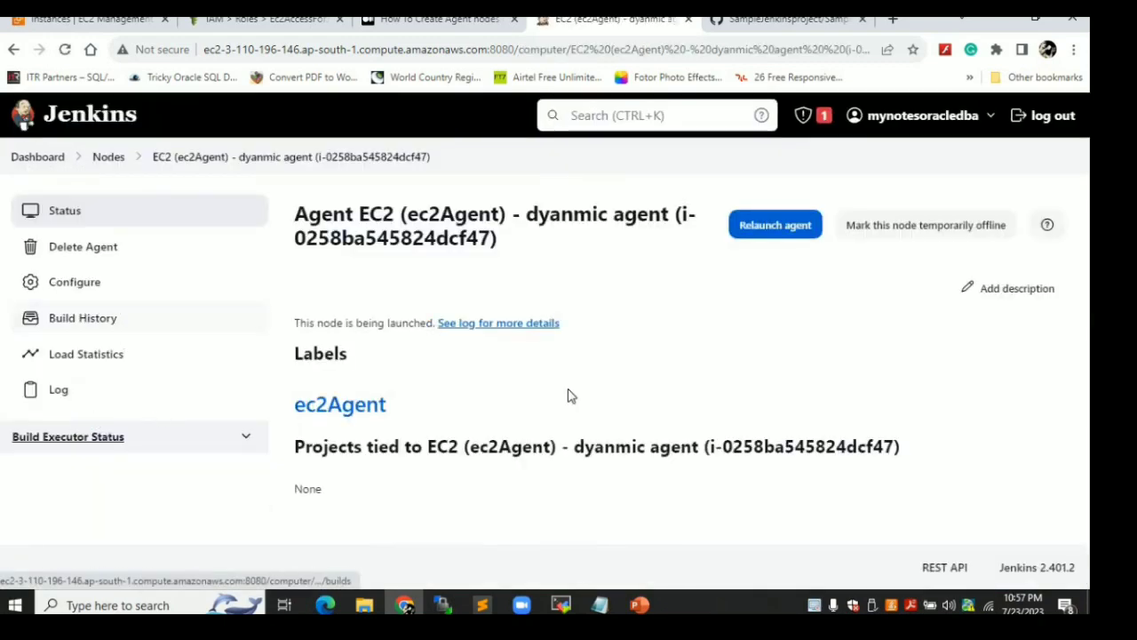
pyautogui.click(483, 326)
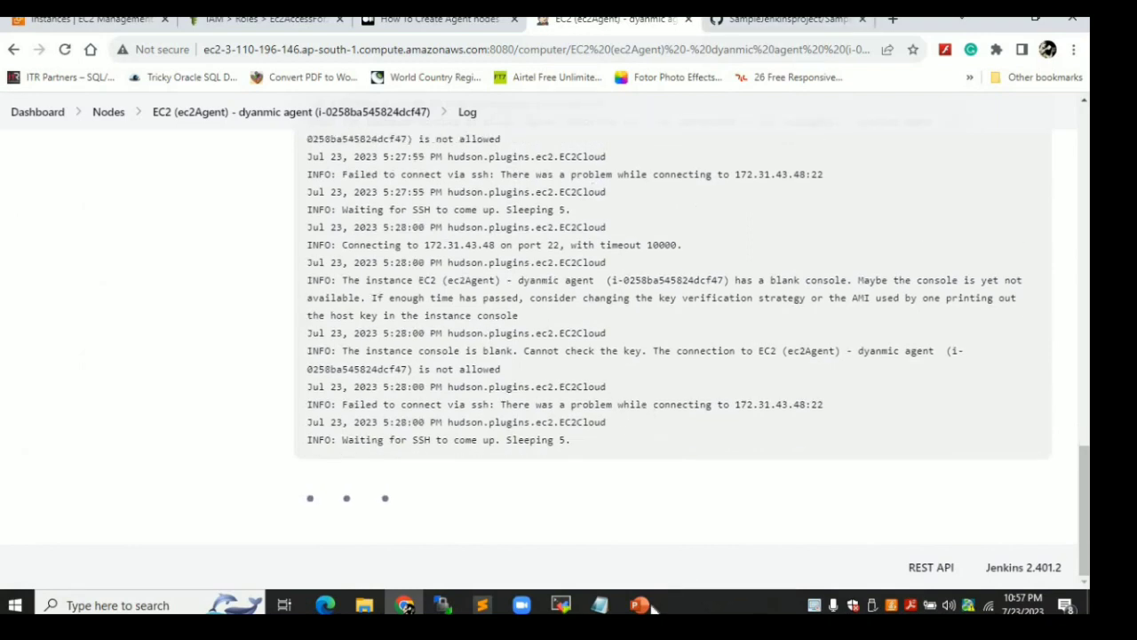
# Switch to the PowerPoint slide show and advance past the Jenkins master and slave diagram
pyautogui.moveTo(640, 605)
pyautogui.click(697, 548)
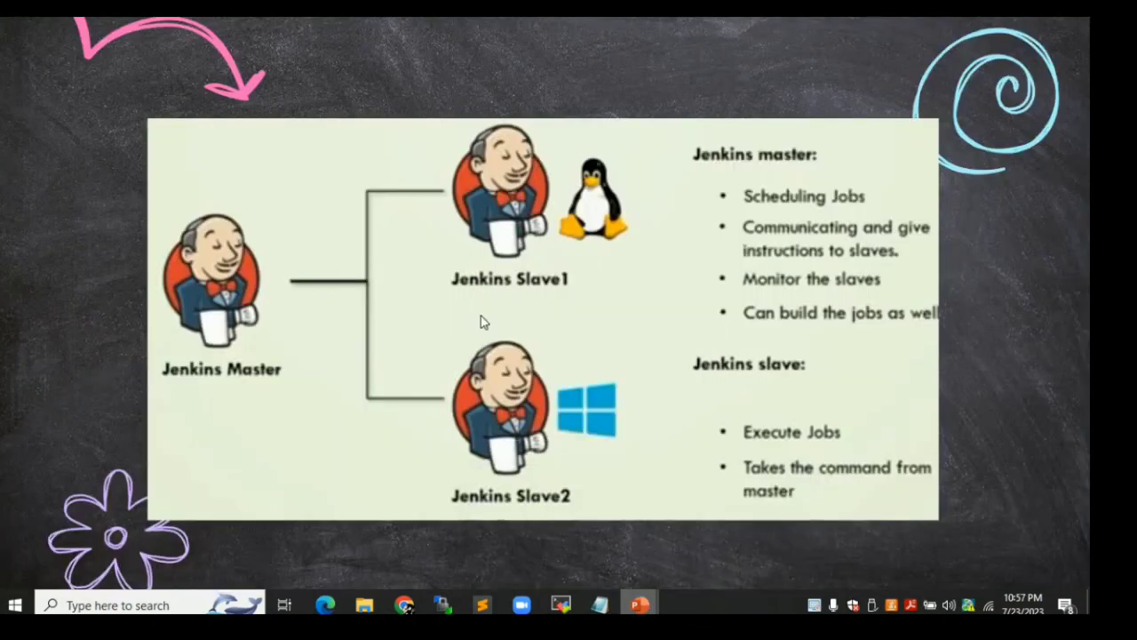
pyautogui.click(481, 317)
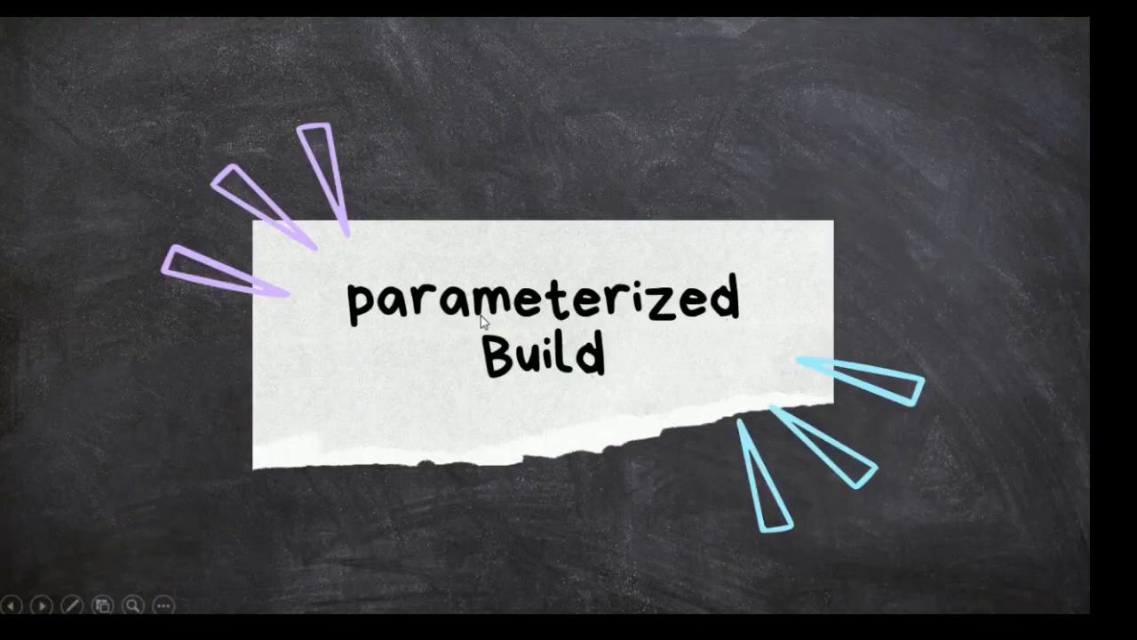
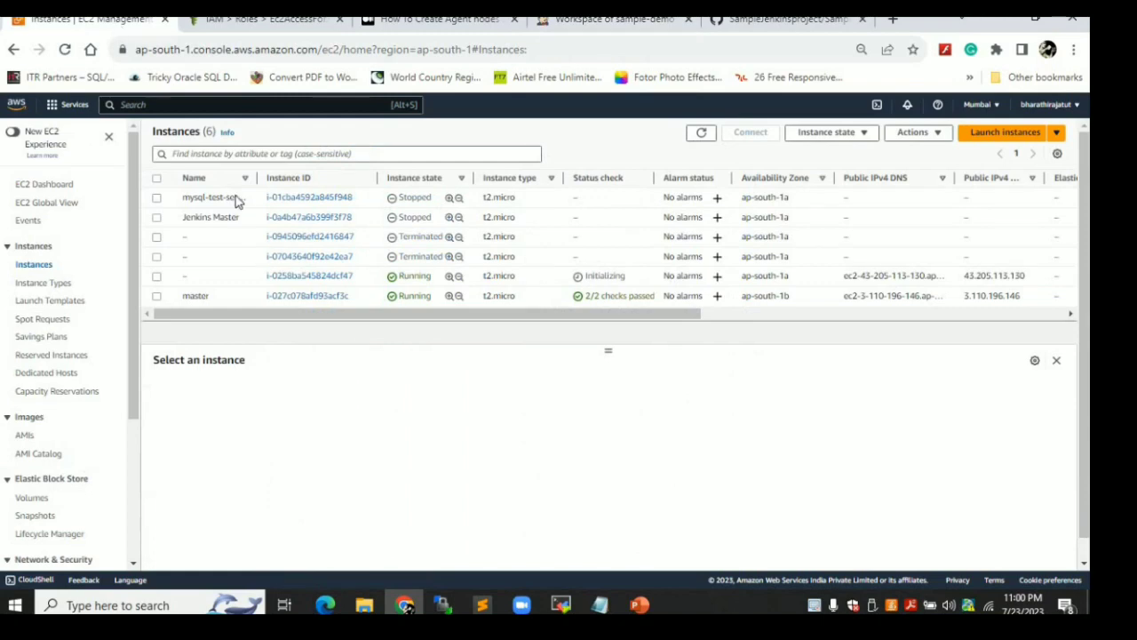
# Connect to the master instance as ubuntu through EC2 Instance Connect and dismiss the instance information pane below the terminal
pyautogui.click(156, 297)
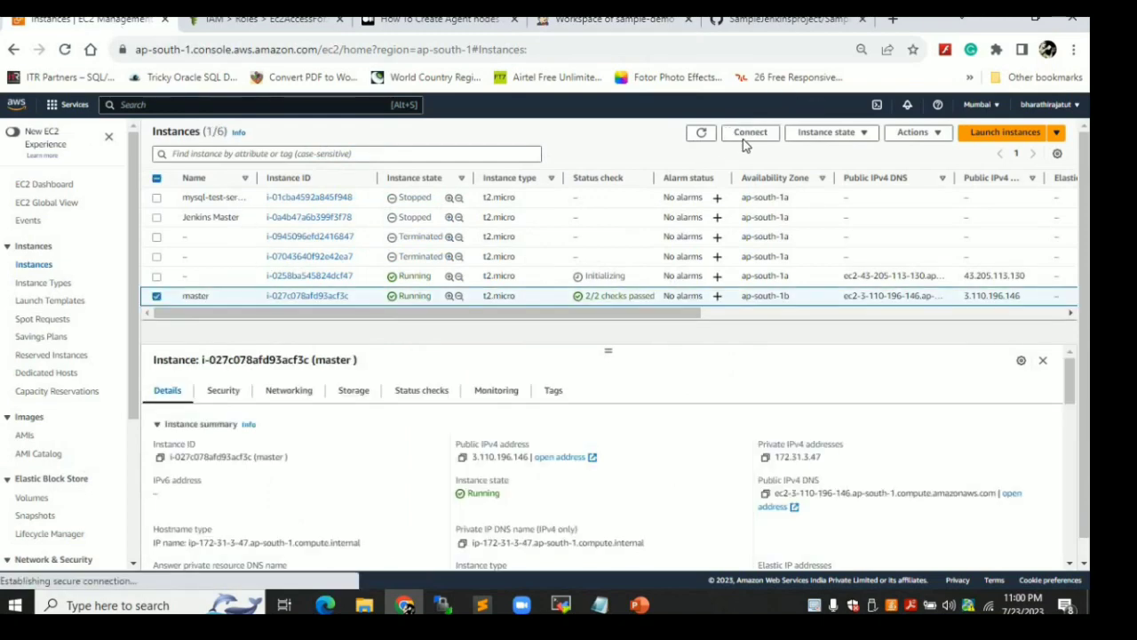
pyautogui.click(749, 141)
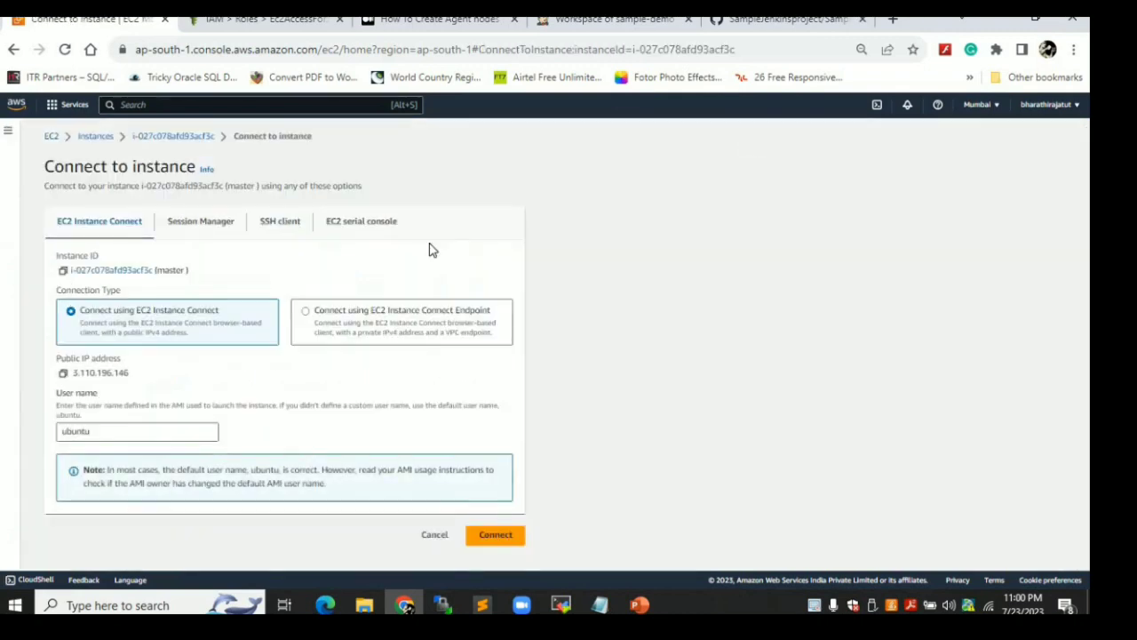
pyautogui.click(497, 542)
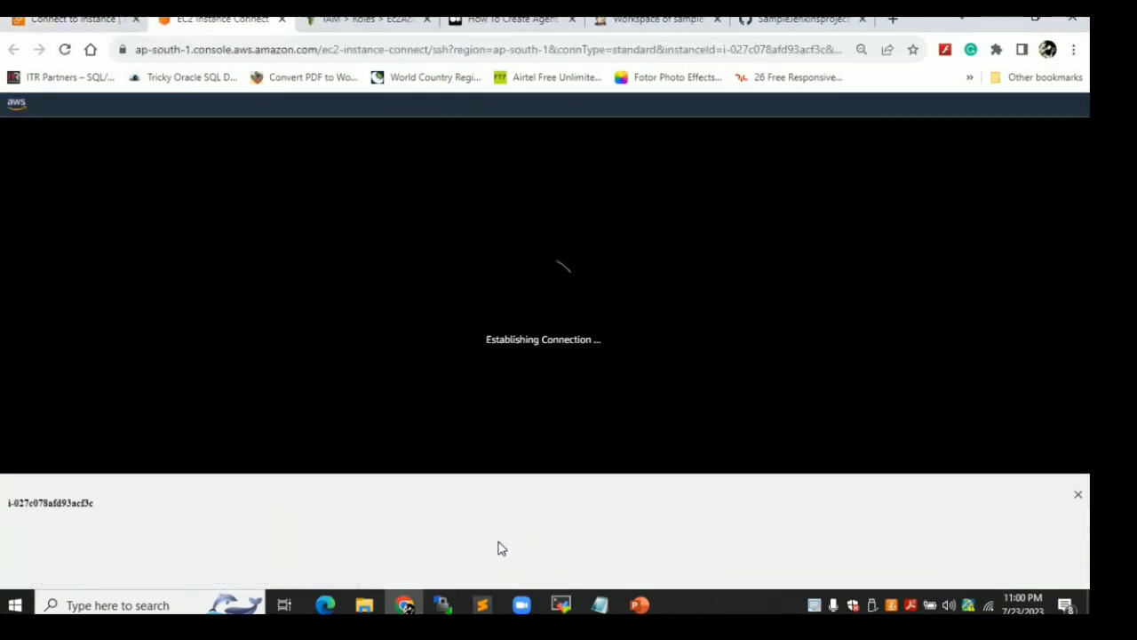
pyautogui.click(1078, 495)
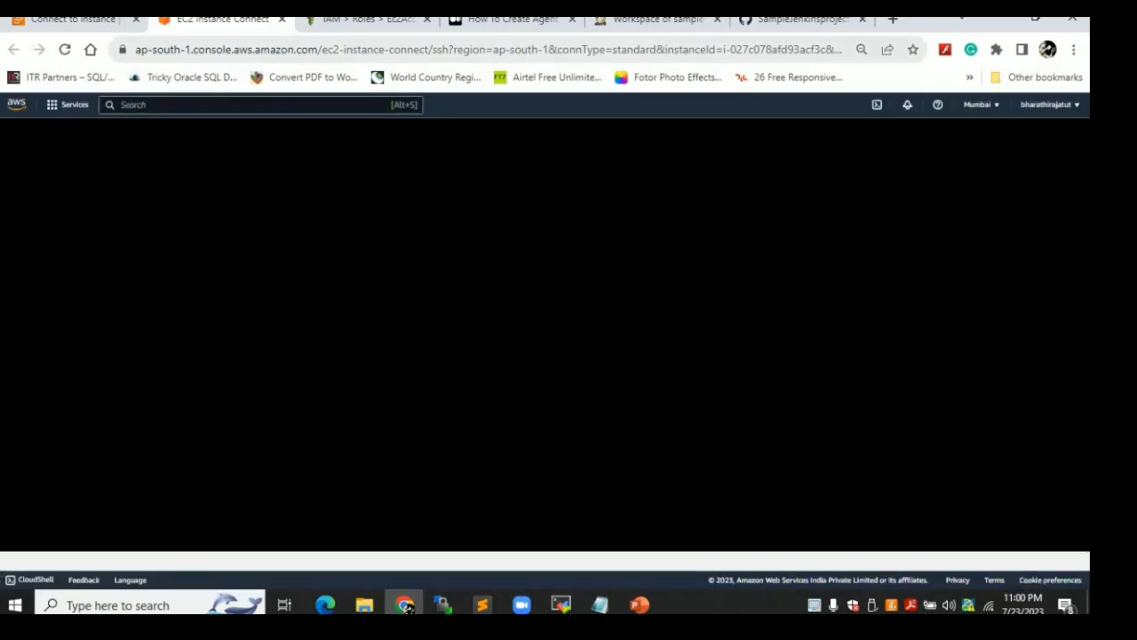
# Glance at the sample-demo workspace in Jenkins, and list the contents of /var/lib/jenkins/ in the master instance's terminal
pyautogui.click(604, 24)
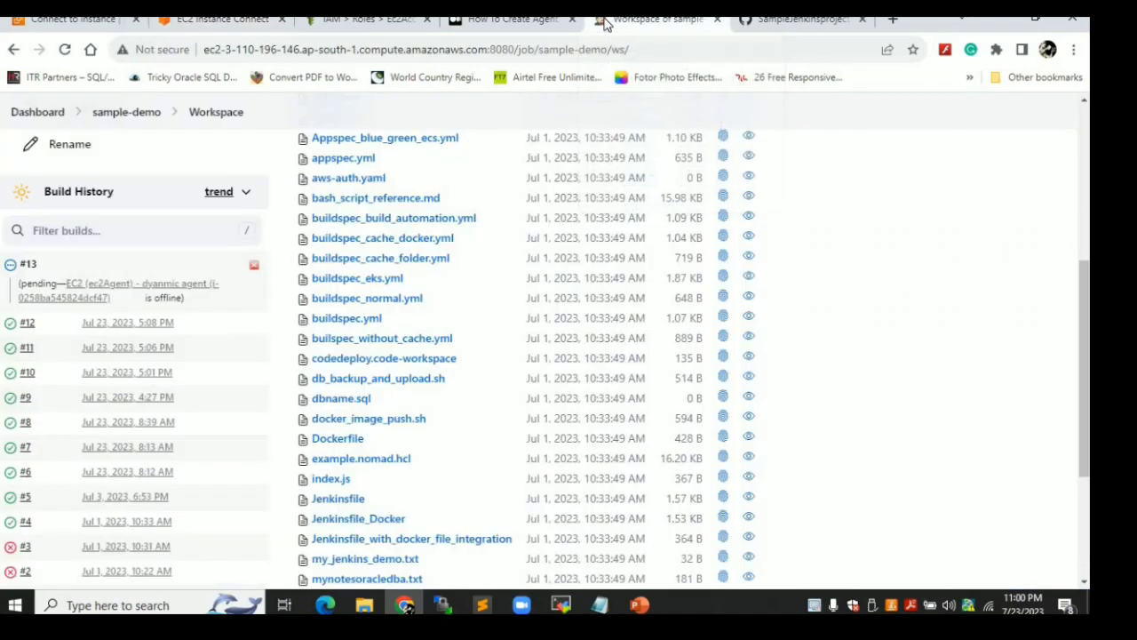
pyautogui.click(263, 23)
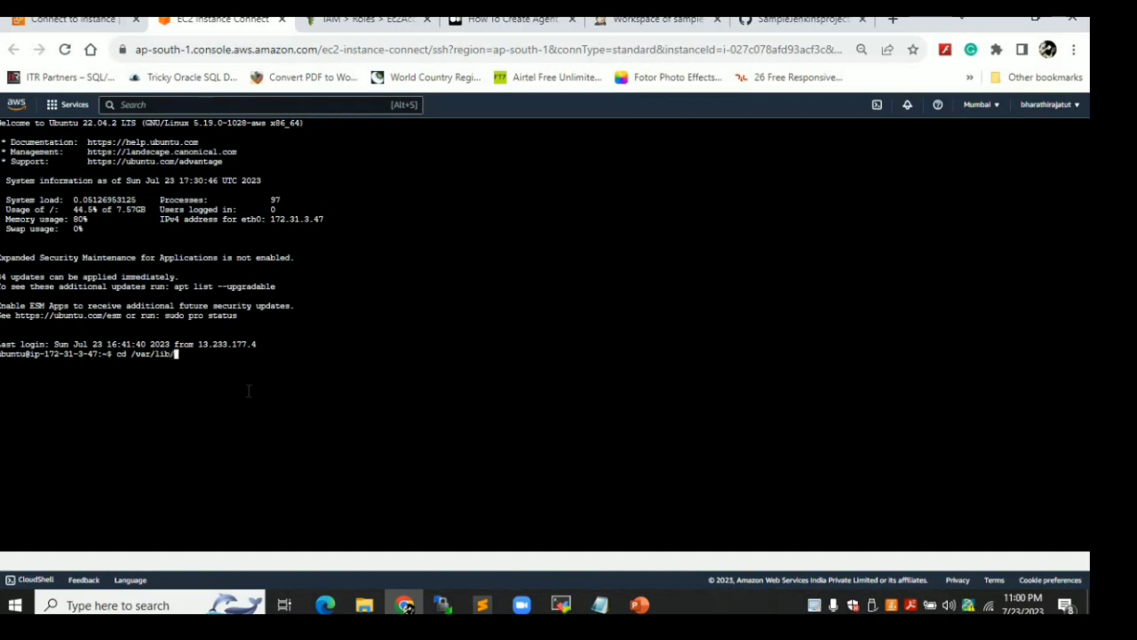
pyautogui.write('jenkins/')
pyautogui.press('Return')
pyautogui.write('ls')
pyautogui.press('Return')
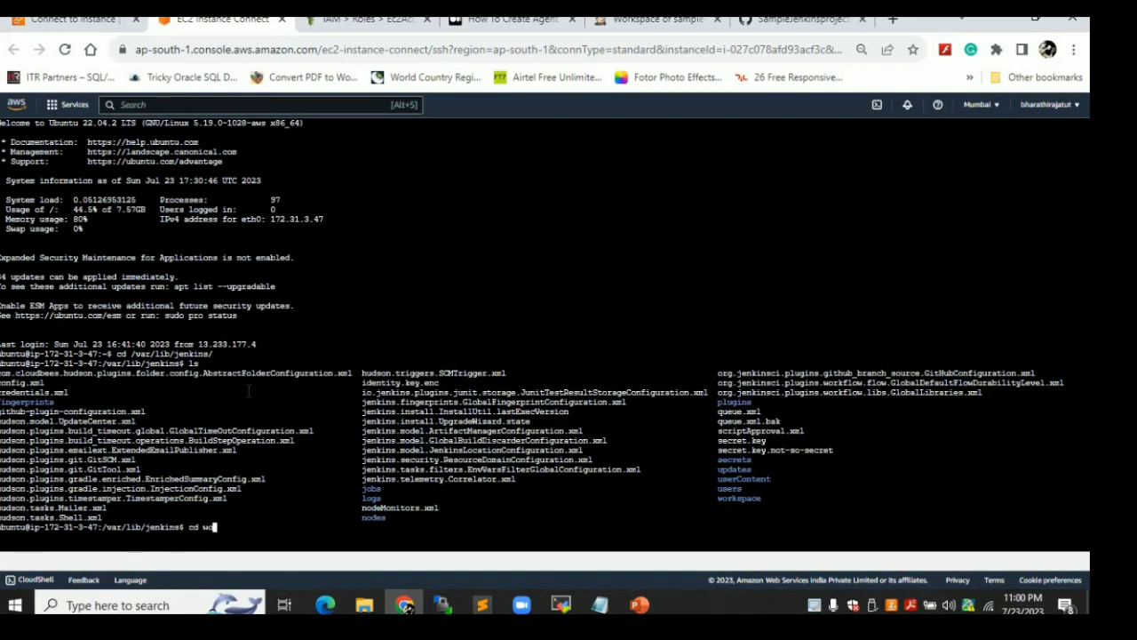
# Change to the workspace directory in the master instance's terminal, list its contents, and highlight the sample-demo folder
pyautogui.write('cd wo')
pyautogui.press('Tab')
pyautogui.press('Return')
pyautogui.write('ls')
pyautogui.press('Return')
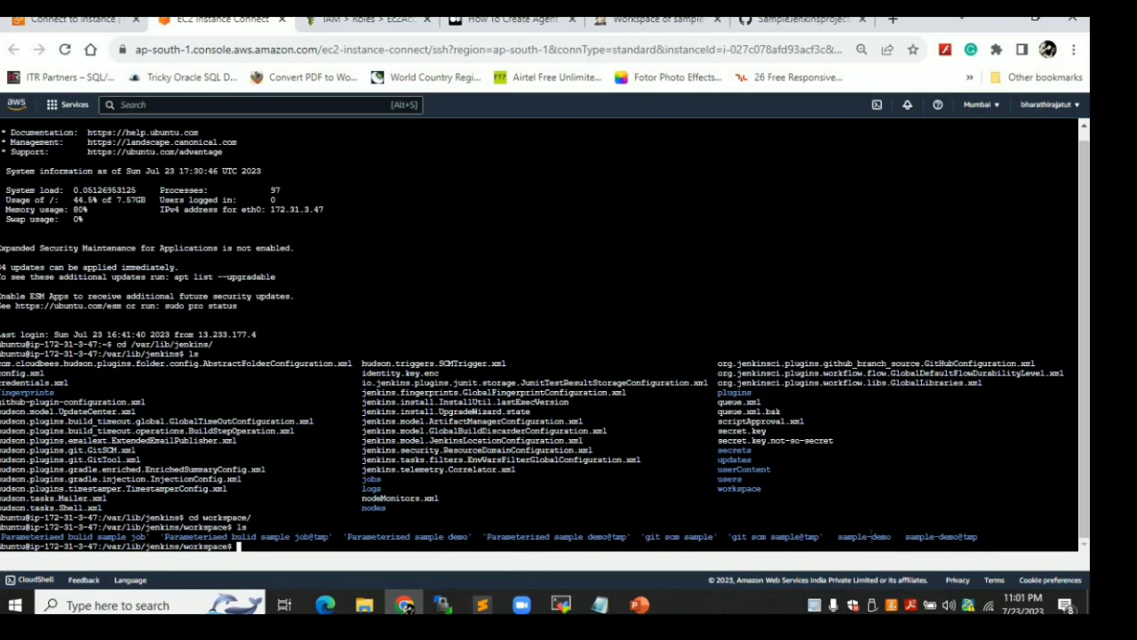
pyautogui.tripleClick(871, 535)
pyautogui.doubleClick(872, 535)
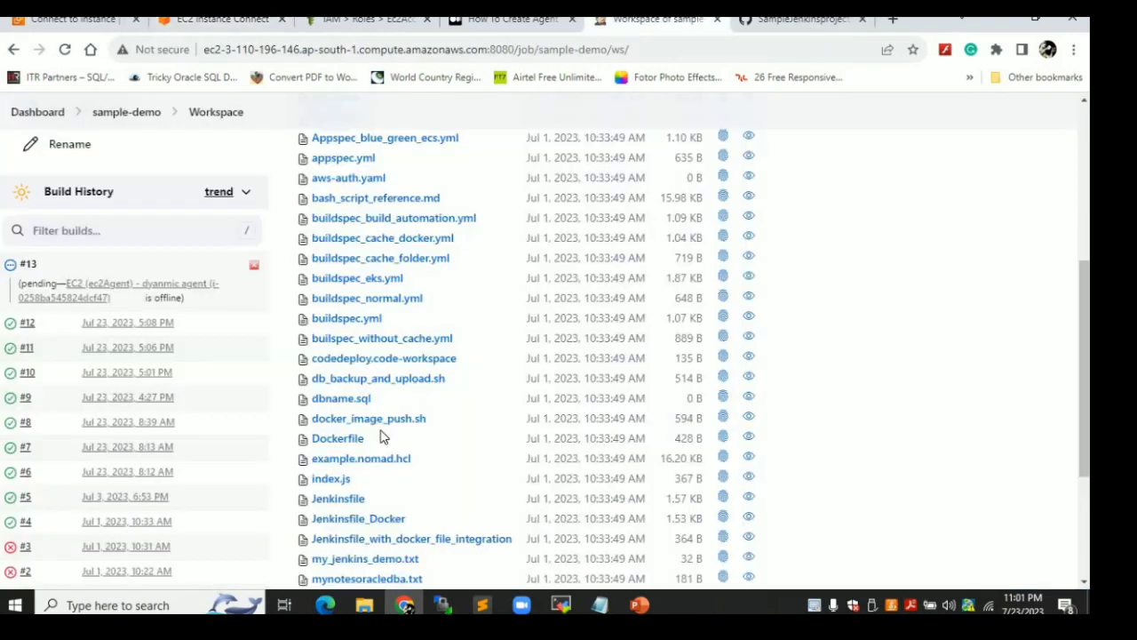
# Refresh the sample-demo workspace page in Jenkins, and list the running instances in the EC2 console
pyautogui.click(649, 19)
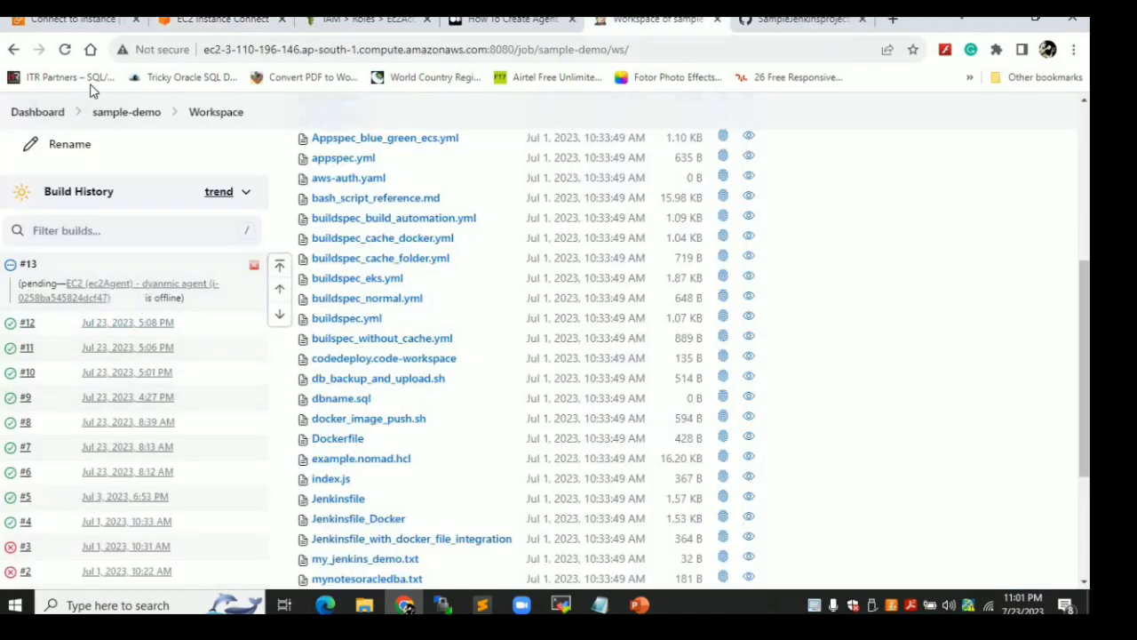
pyautogui.click(65, 52)
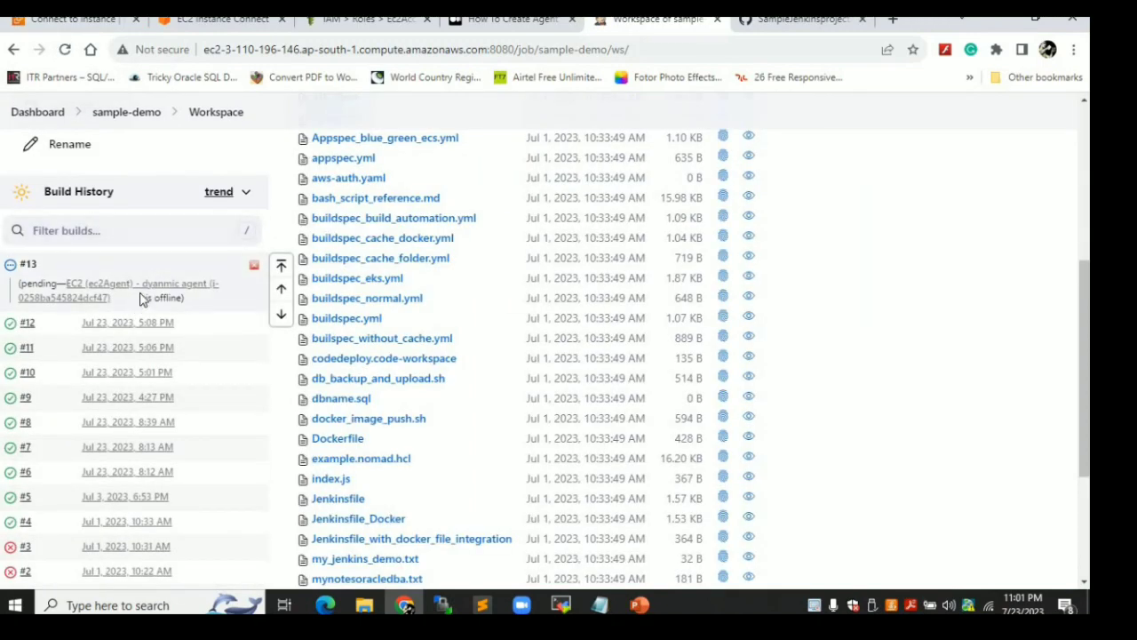
pyautogui.click(64, 19)
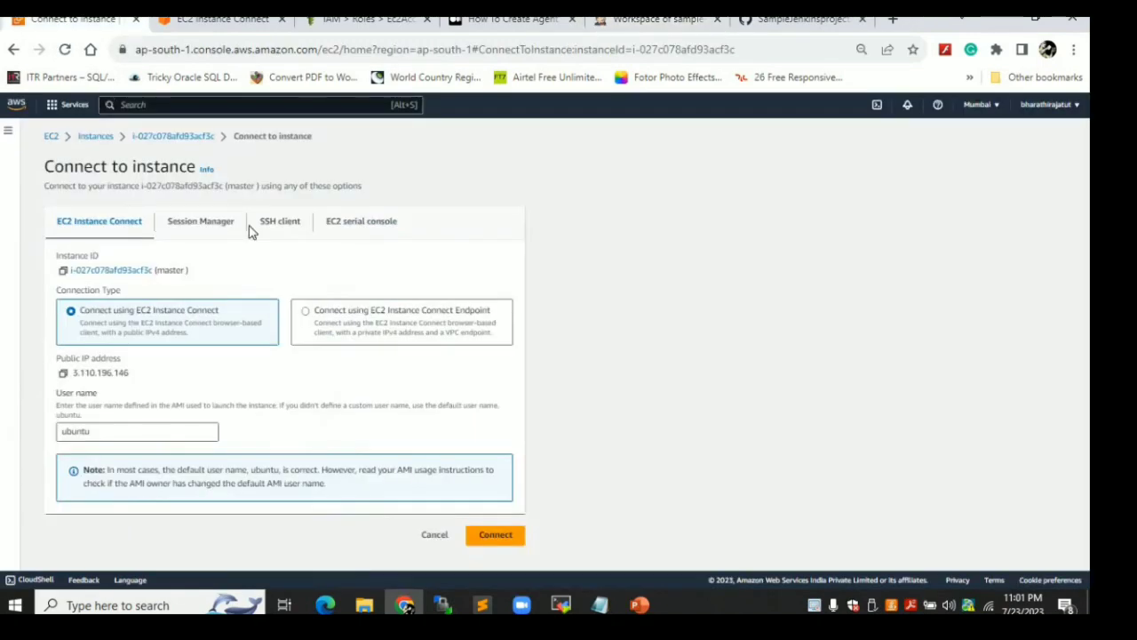
pyautogui.click(50, 140)
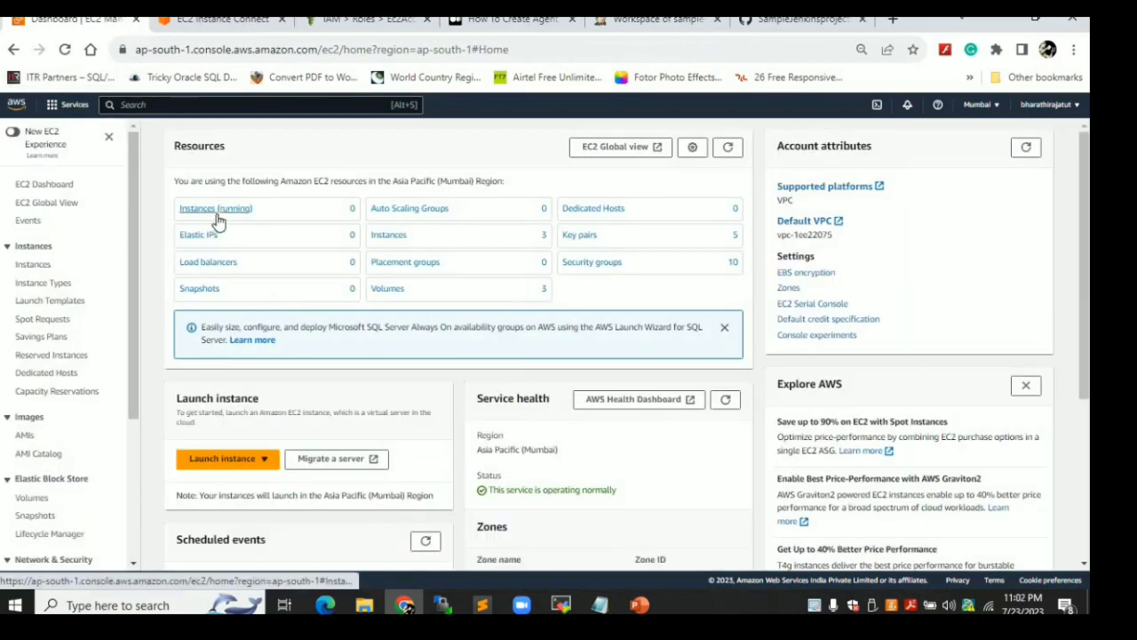
pyautogui.click(216, 214)
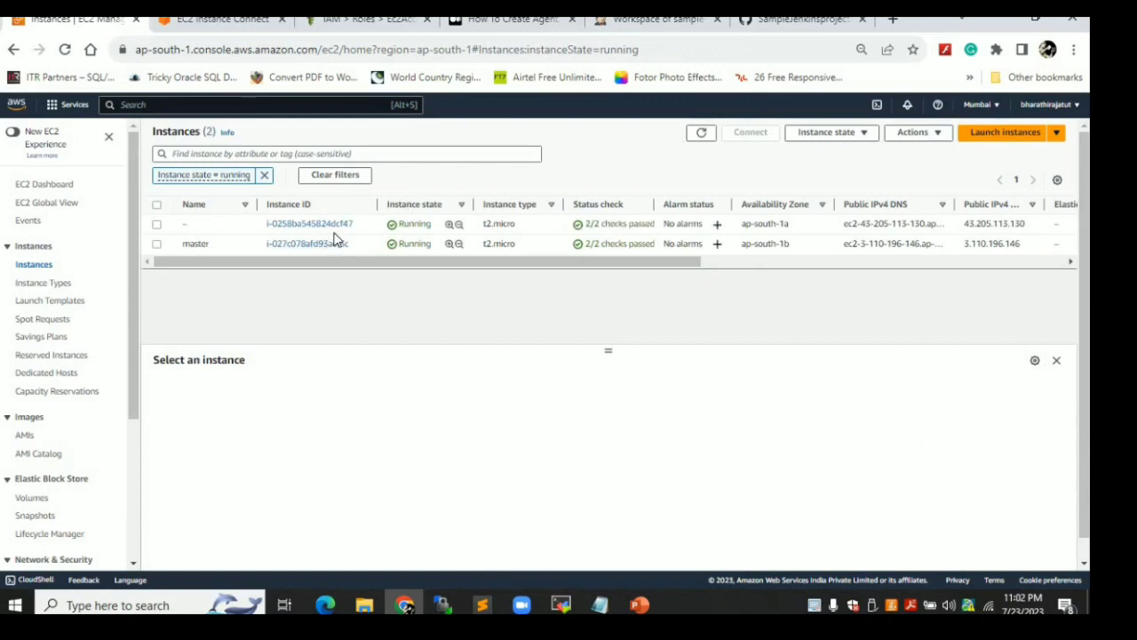
# Return to Jenkins, open the ec2Agent dynamic agent from the Nodes and Clouds list, and view its launch log
pyautogui.click(679, 19)
pyautogui.click(126, 113)
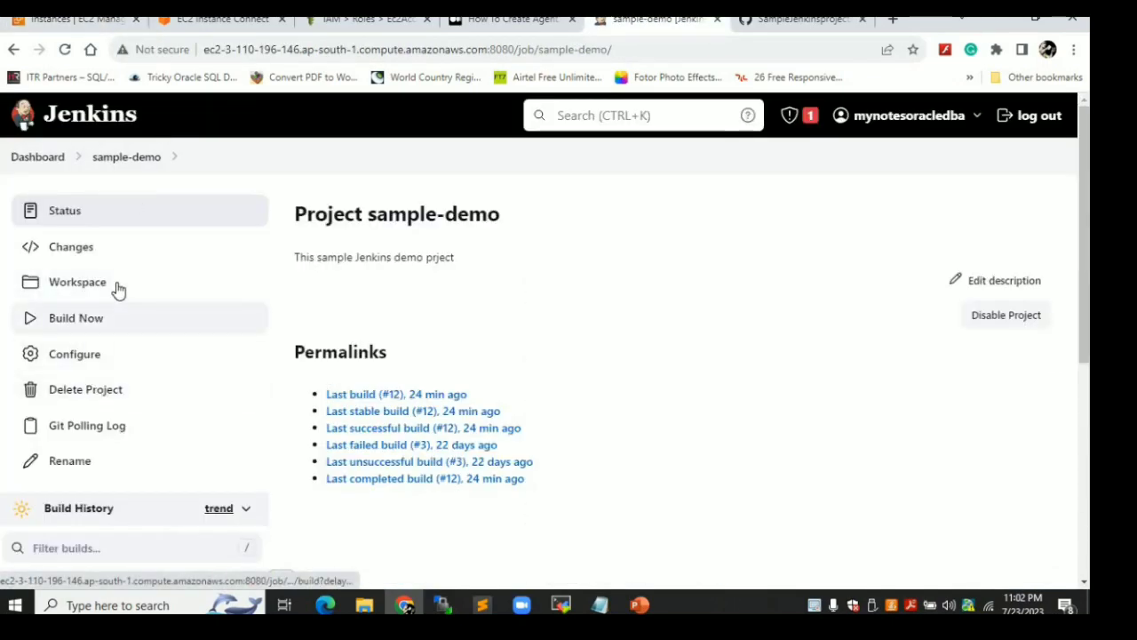
pyautogui.click(47, 162)
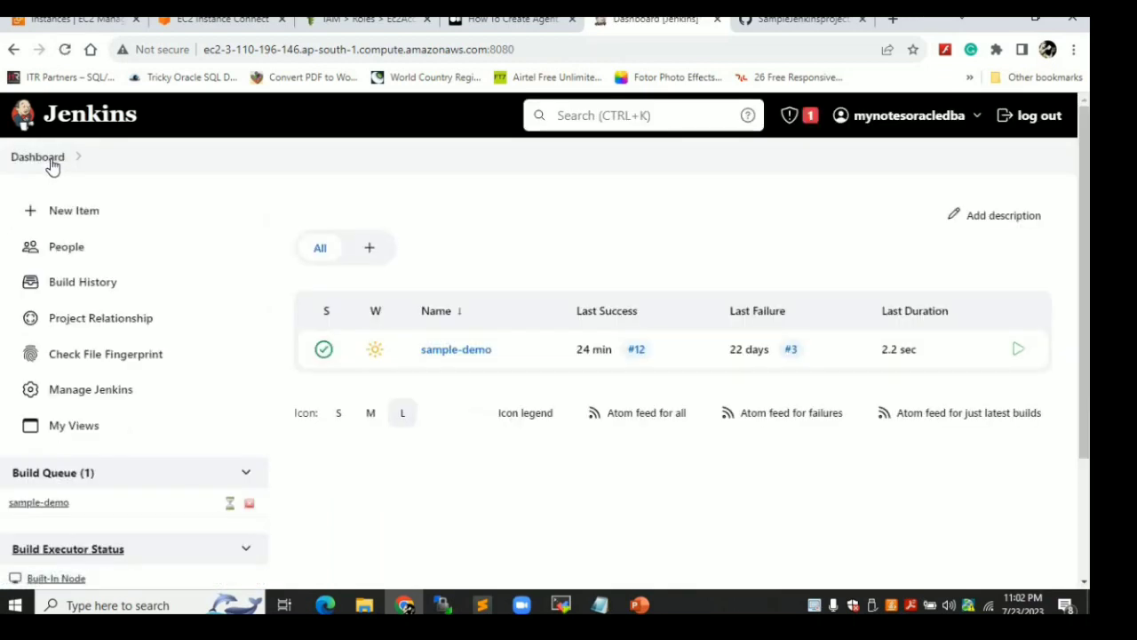
pyautogui.click(62, 395)
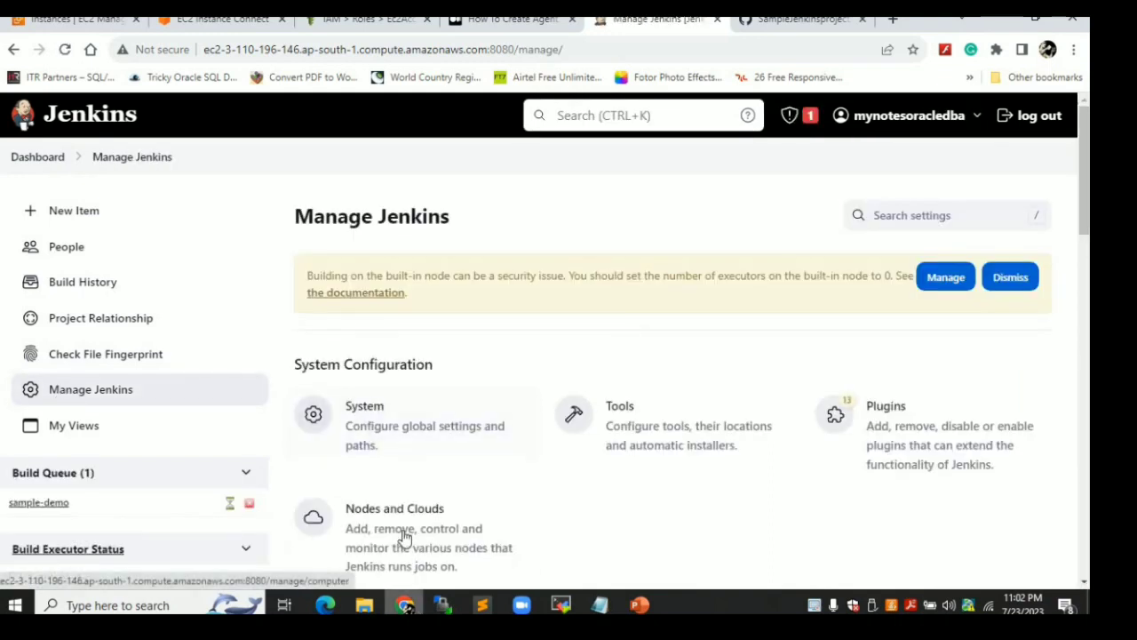
pyautogui.click(404, 536)
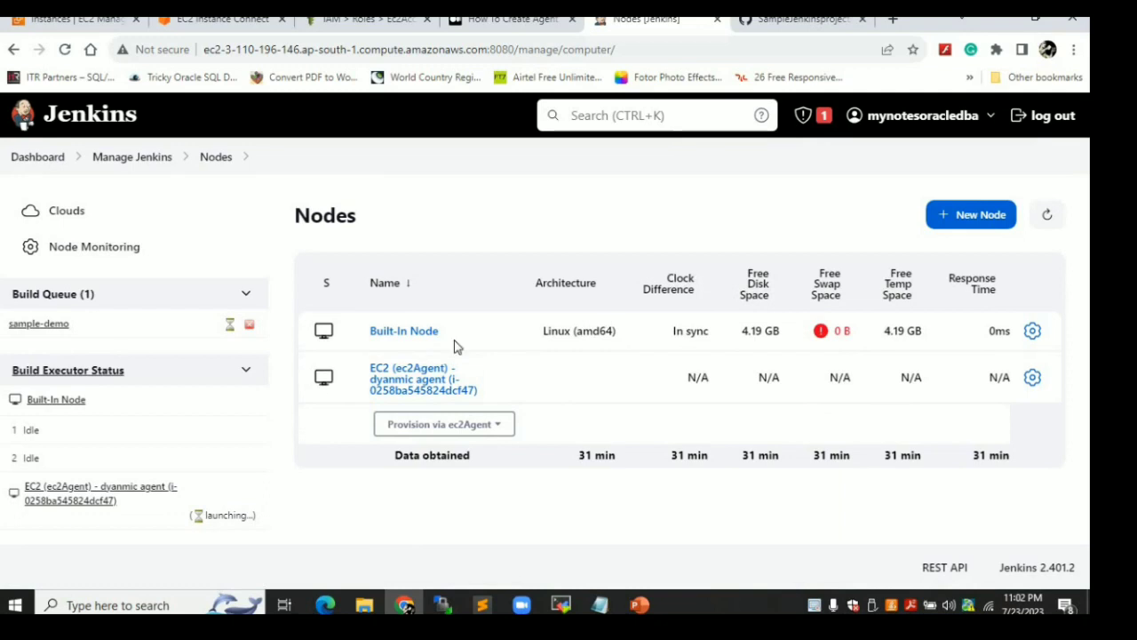
pyautogui.click(403, 395)
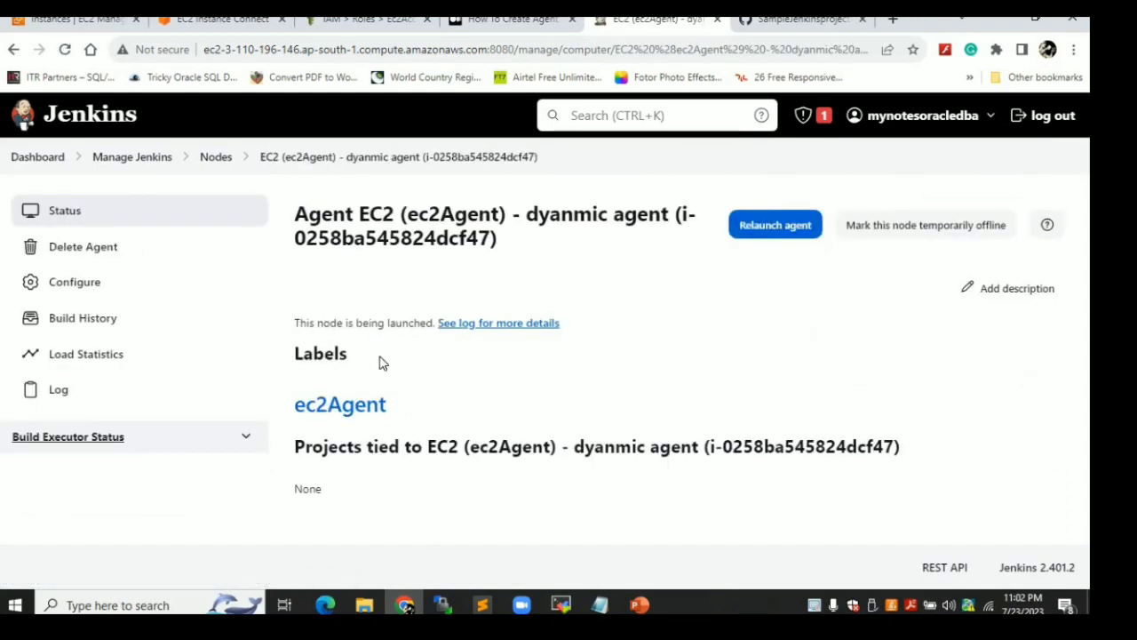
pyautogui.click(500, 325)
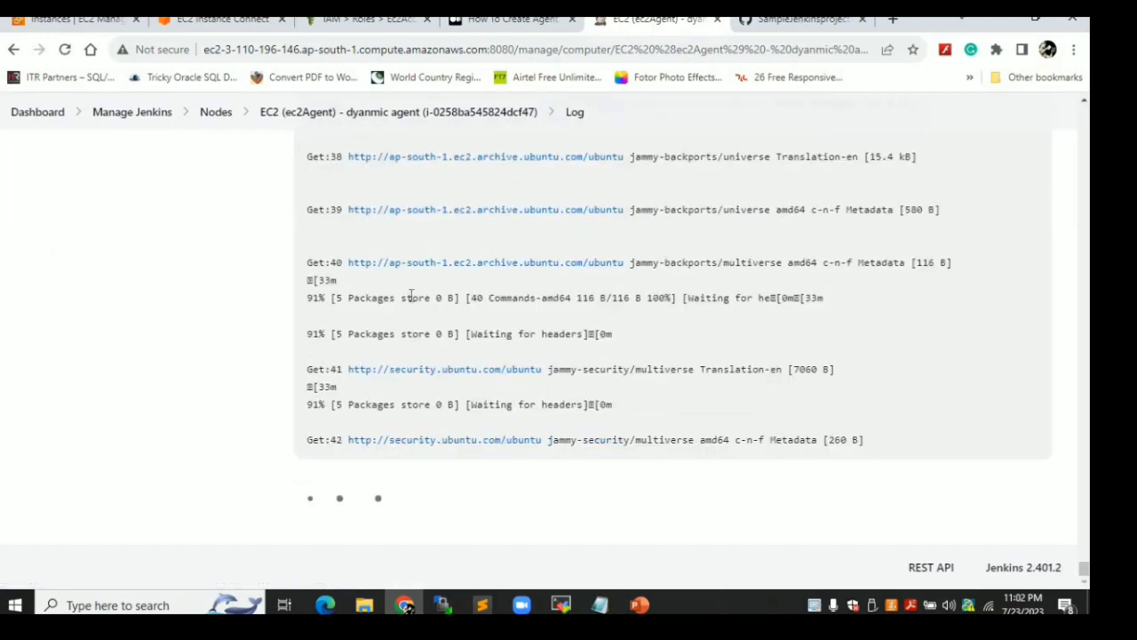
# Examine the agent's launch log through the package list updates and the Java package downloads
pyautogui.click(1083, 104)
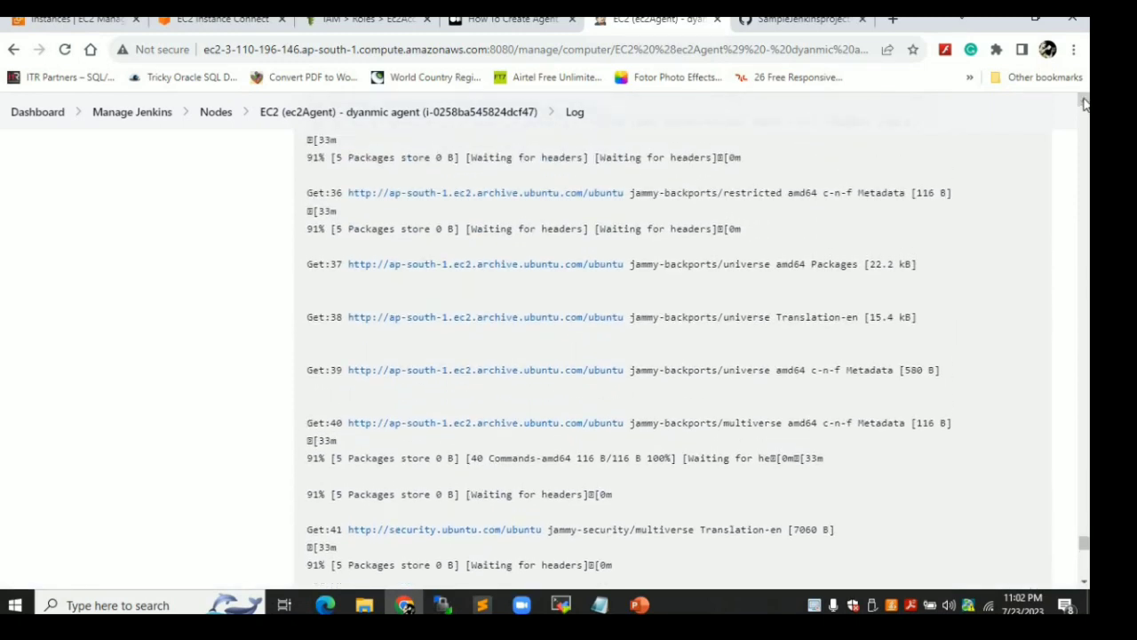
pyautogui.scroll(3, 1083, 104)
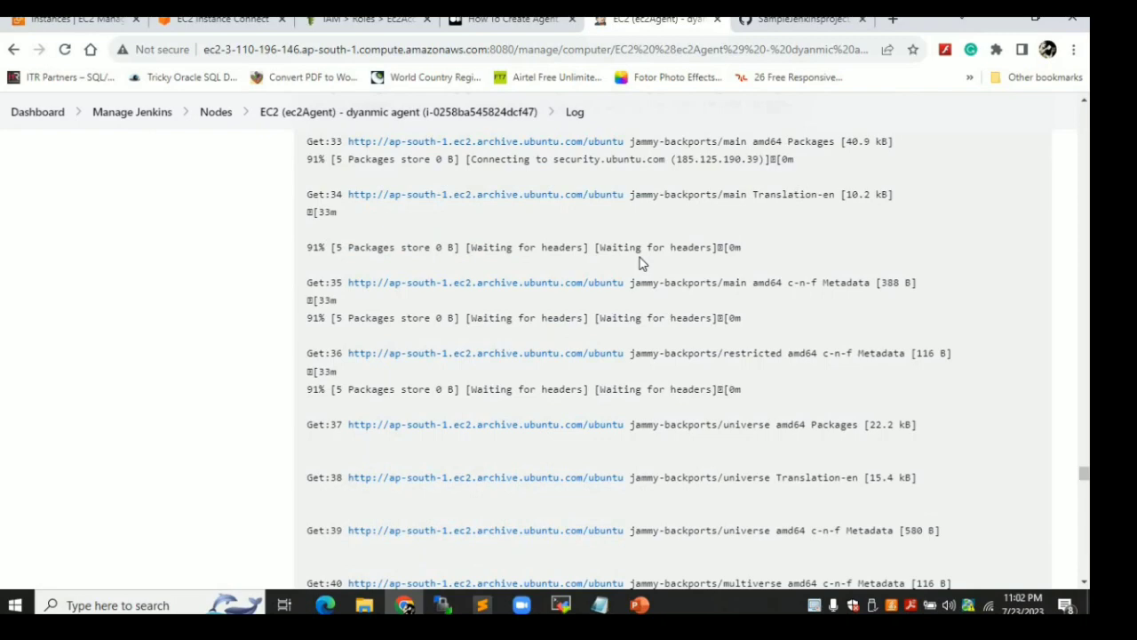
pyautogui.scroll(-15, 642, 262)
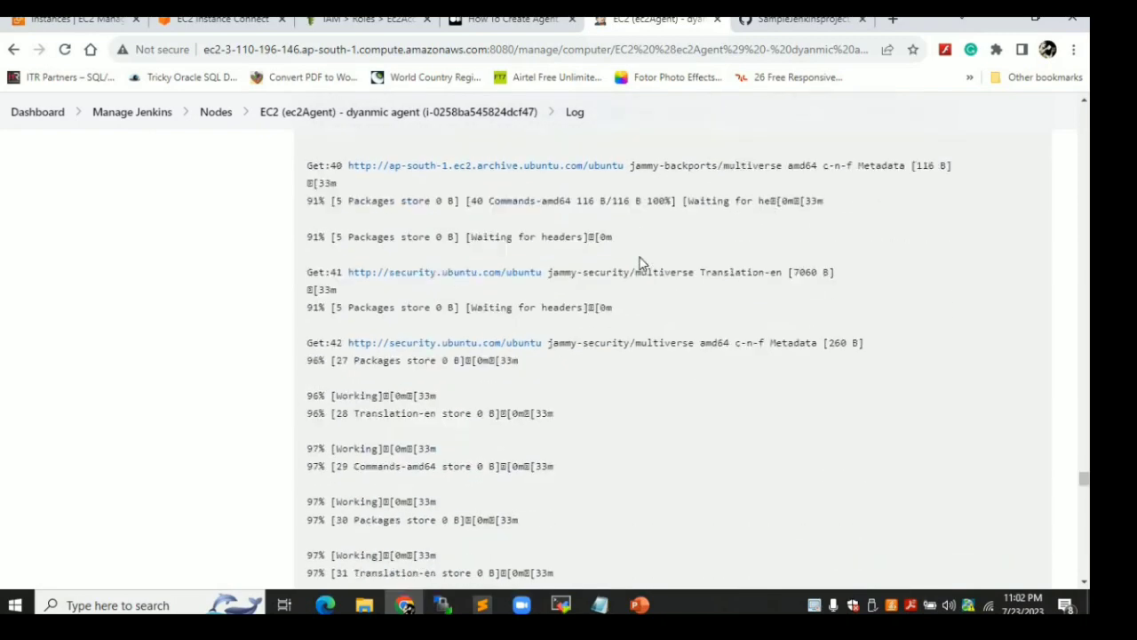
pyautogui.scroll(-15, 641, 262)
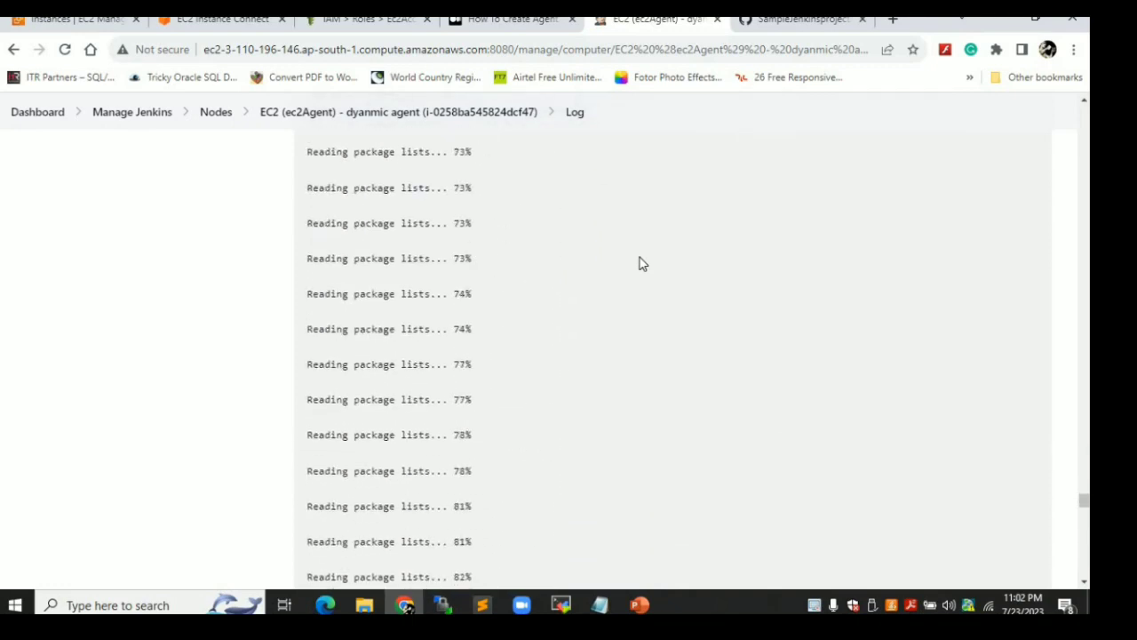
pyautogui.scroll(-8, 642, 263)
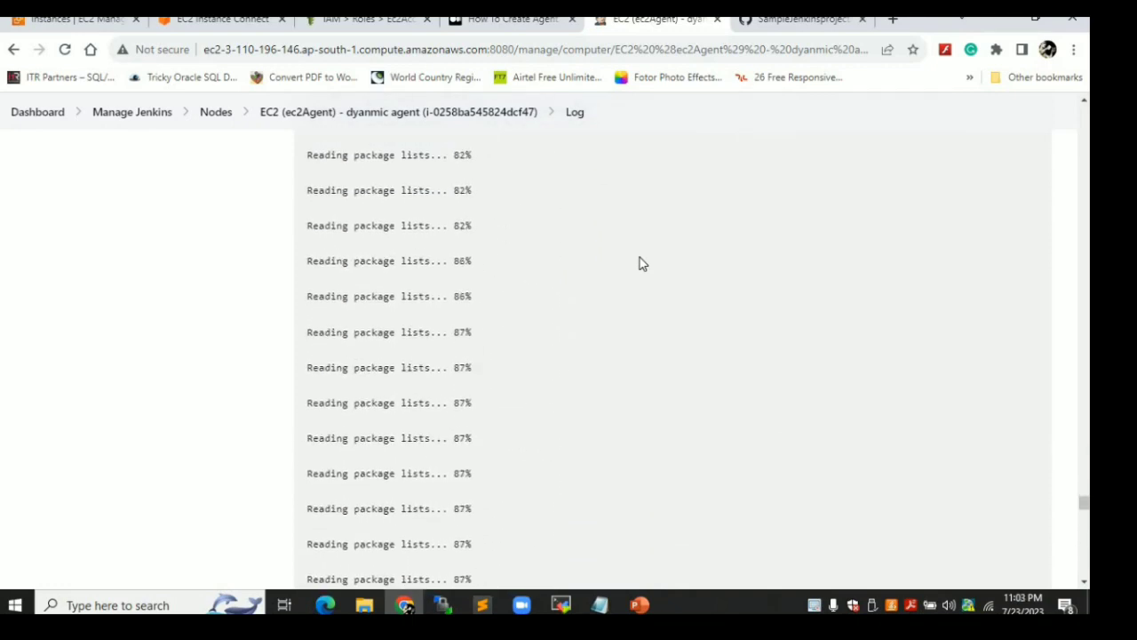
pyautogui.scroll(-12, 641, 263)
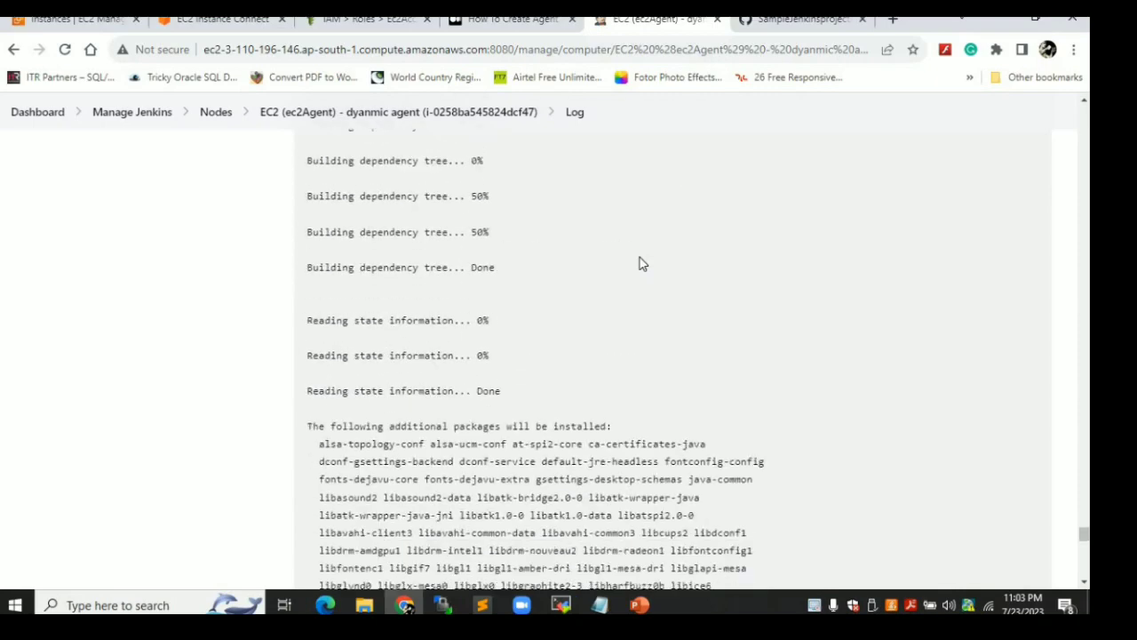
pyautogui.scroll(-10, 641, 263)
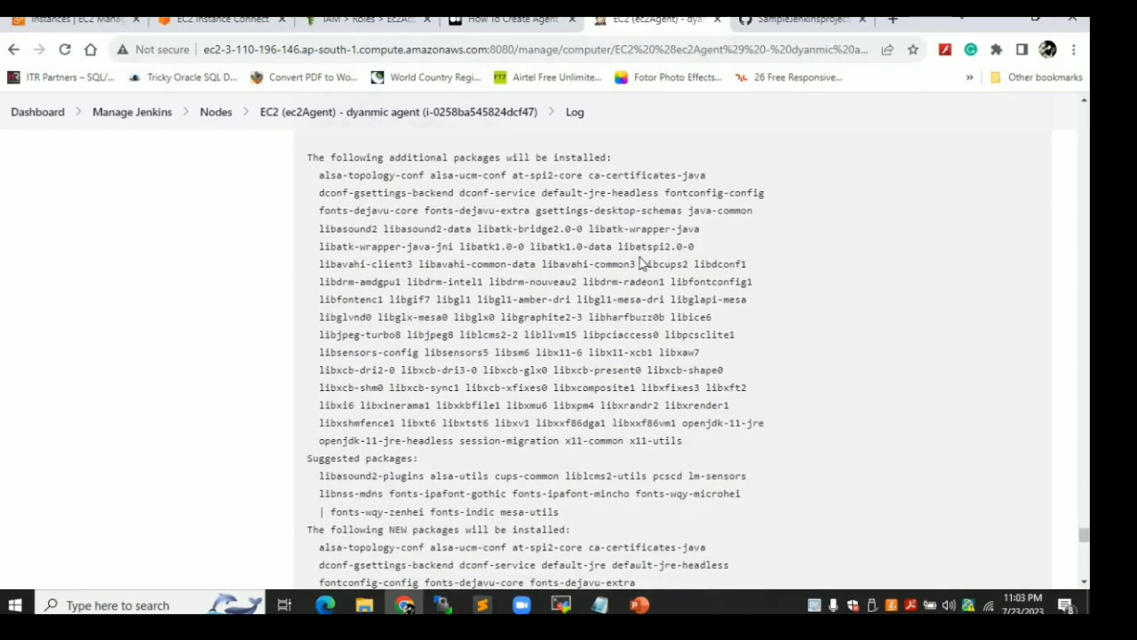
pyautogui.scroll(-10, 641, 258)
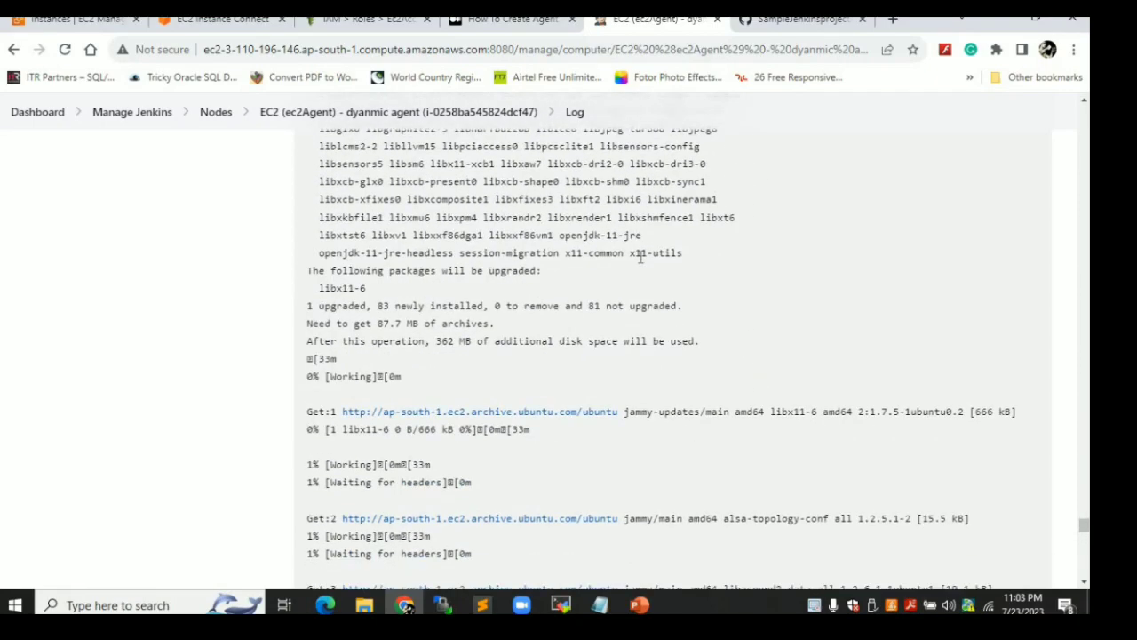
pyautogui.scroll(-10, 642, 261)
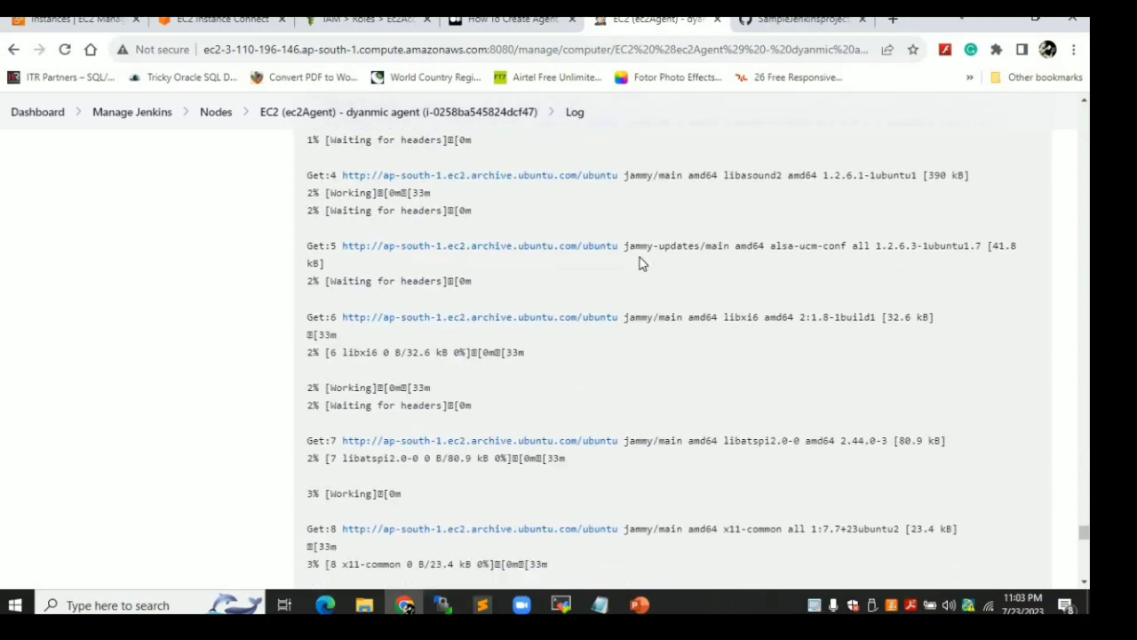
pyautogui.scroll(-5, 640, 257)
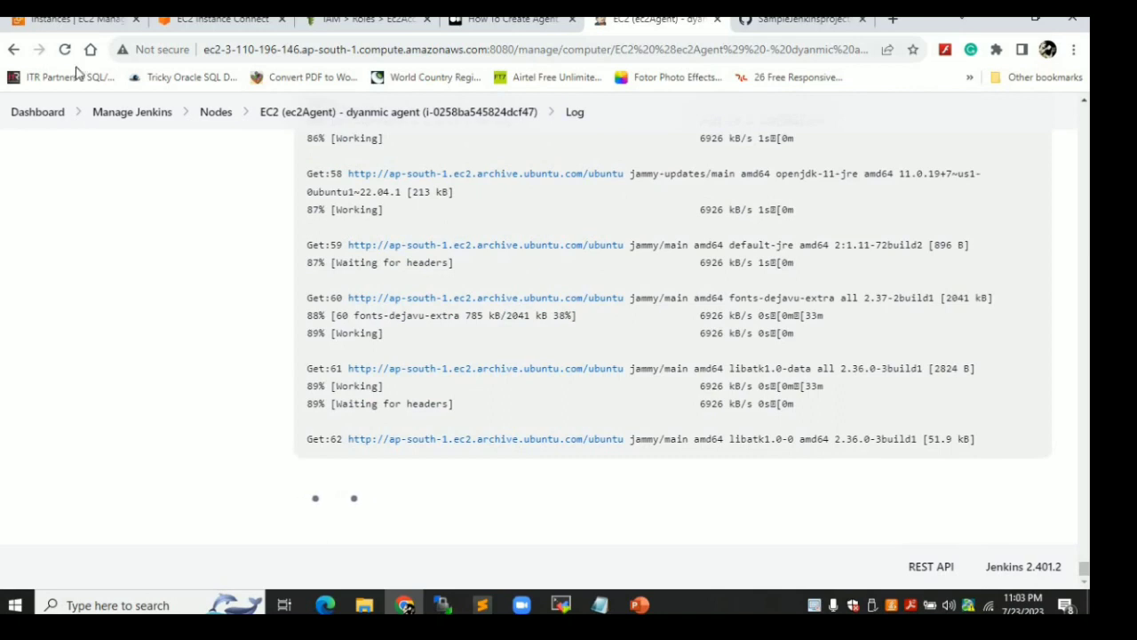
# Duplicate the agent log's browser tab, open the Jenkins dashboard in the copy, and check the build queue and executor status
pyautogui.rightClick(658, 30)
pyautogui.click(728, 143)
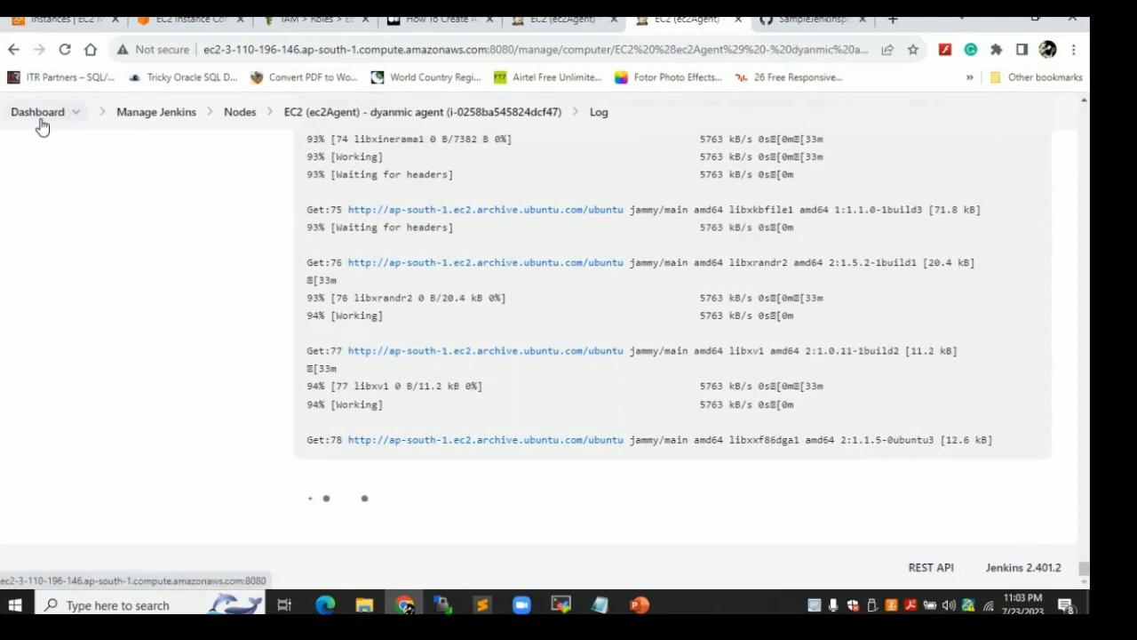
pyautogui.click(40, 123)
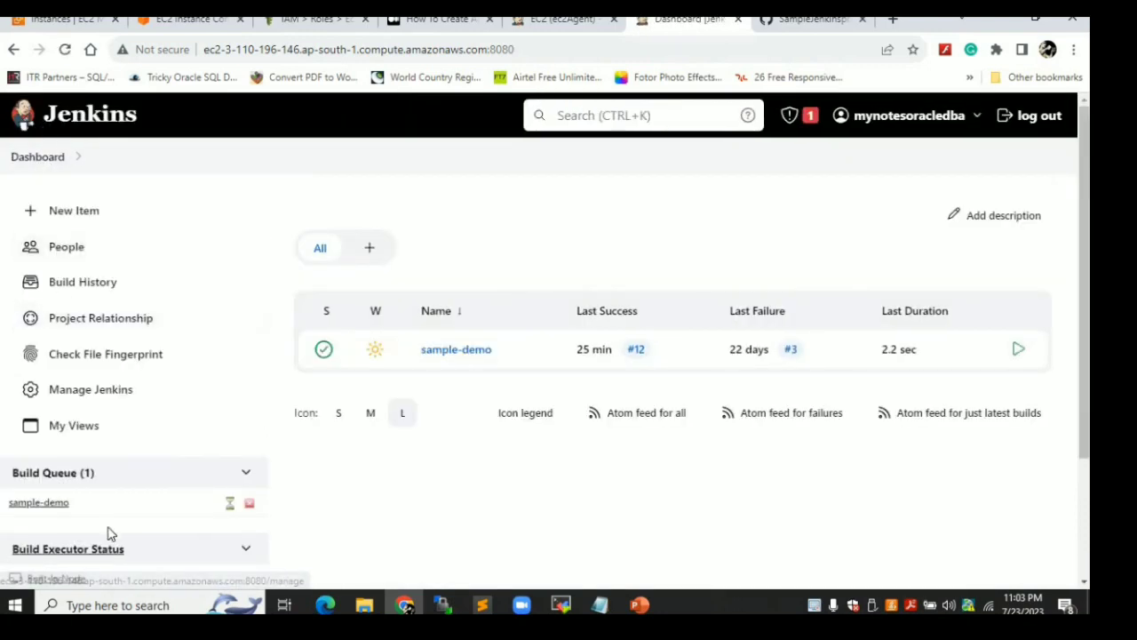
pyautogui.scroll(-2, 107, 529)
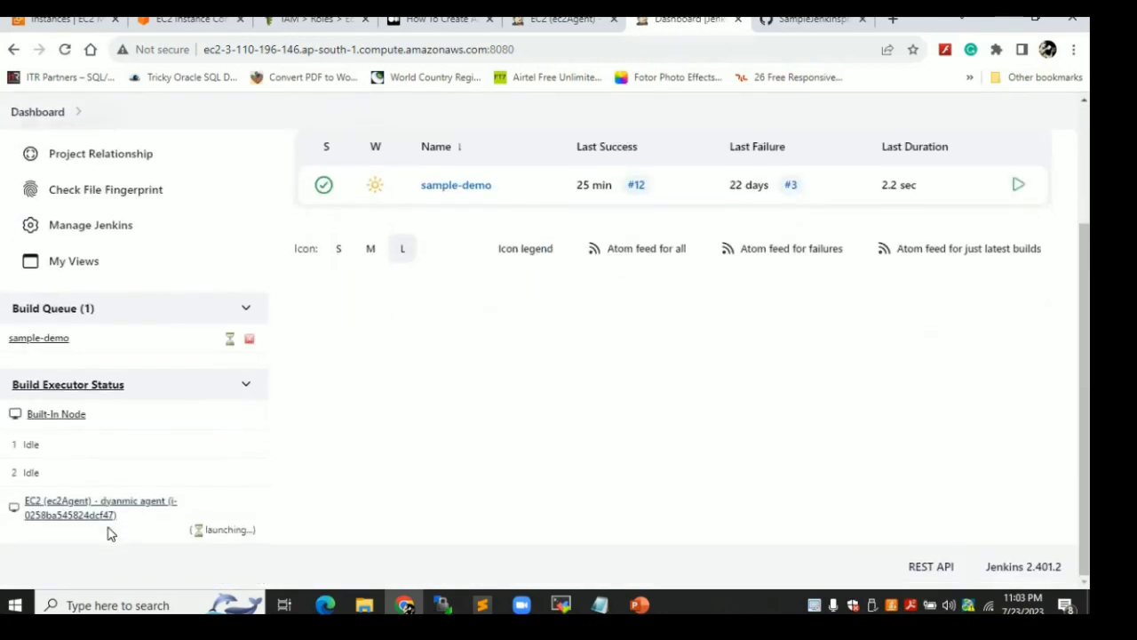
pyautogui.scroll(1, 106, 532)
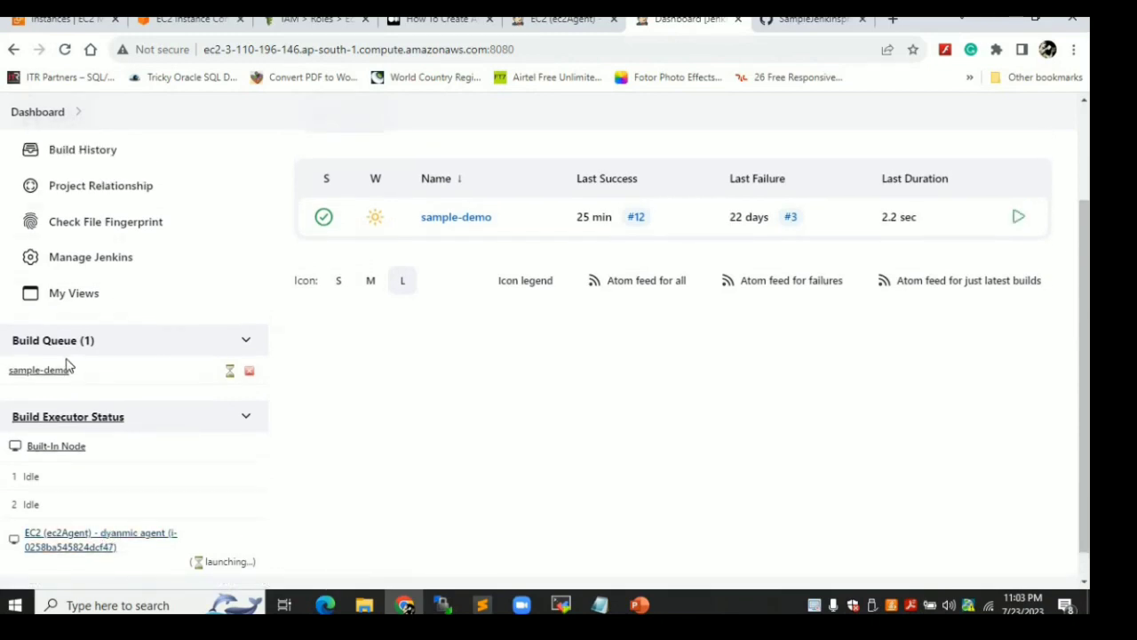
pyautogui.moveTo(62, 371)
pyautogui.scroll(3, 414, 347)
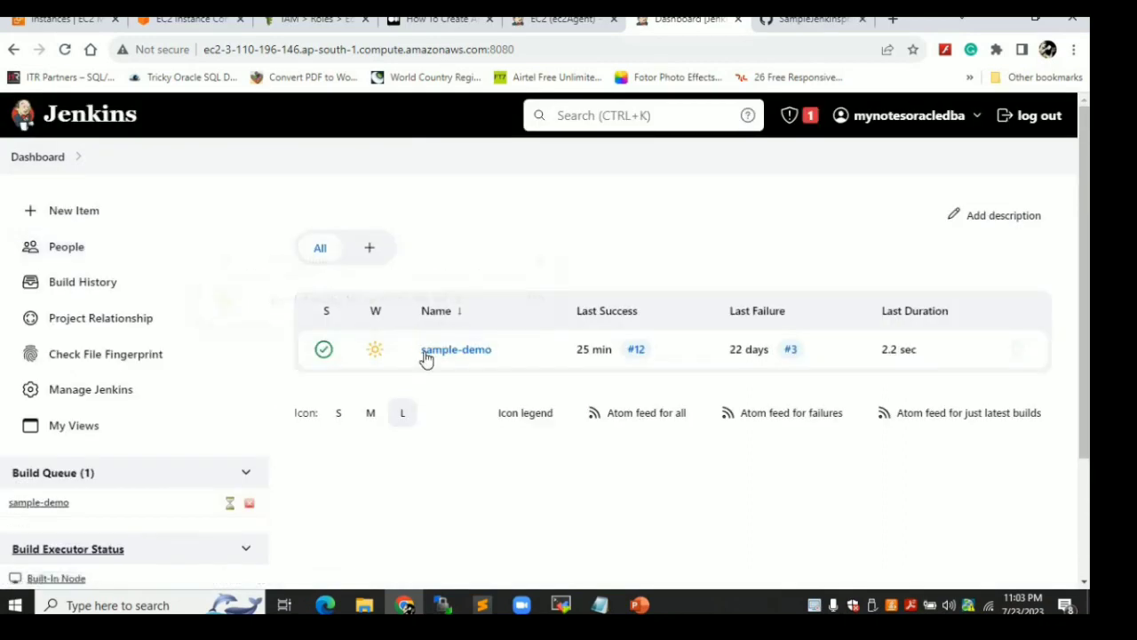
# Open the sample-demo project, request a build, and check its build history
pyautogui.click(426, 353)
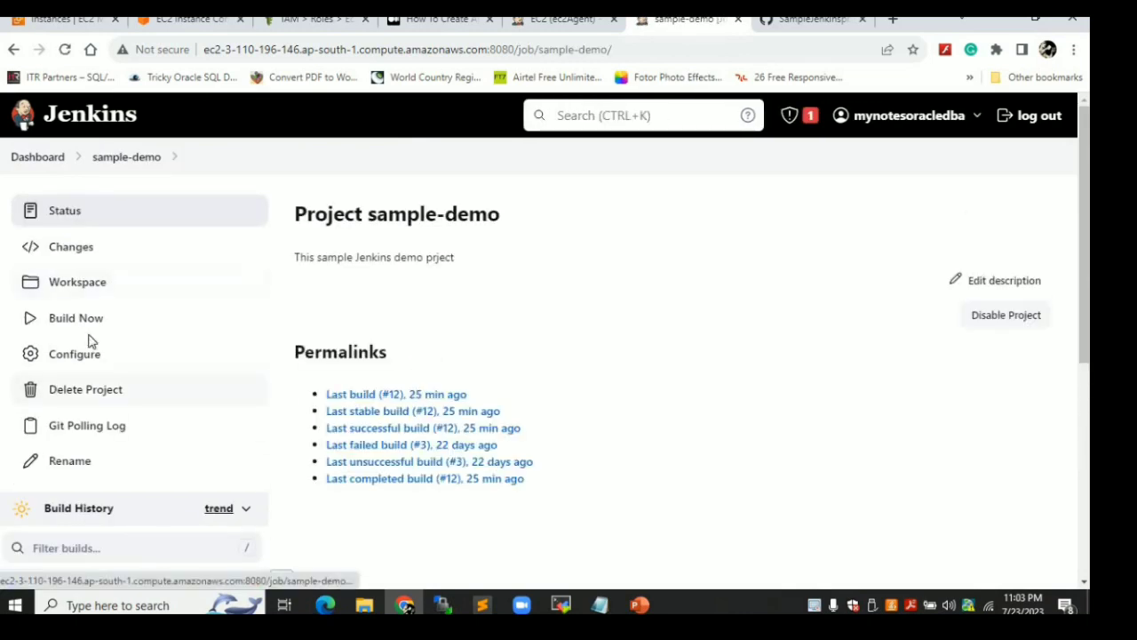
pyautogui.click(89, 313)
pyautogui.scroll(-3, 89, 310)
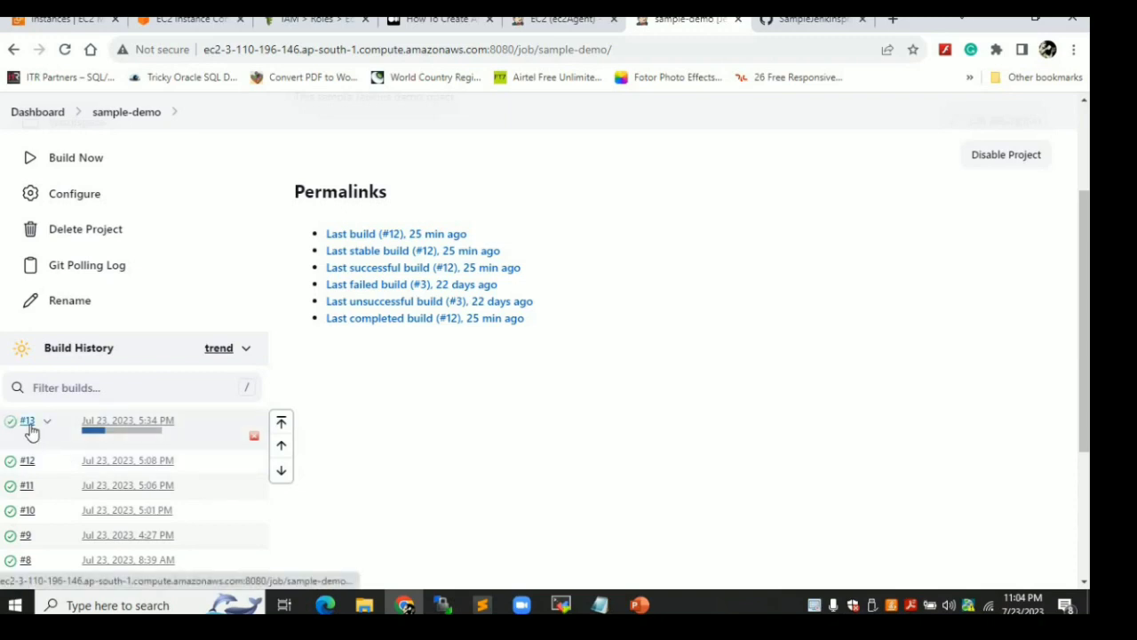
# Review build #13's console output, highlighting the echo command and the final status line, and return to the ec2Agent launch log
pyautogui.click(29, 424)
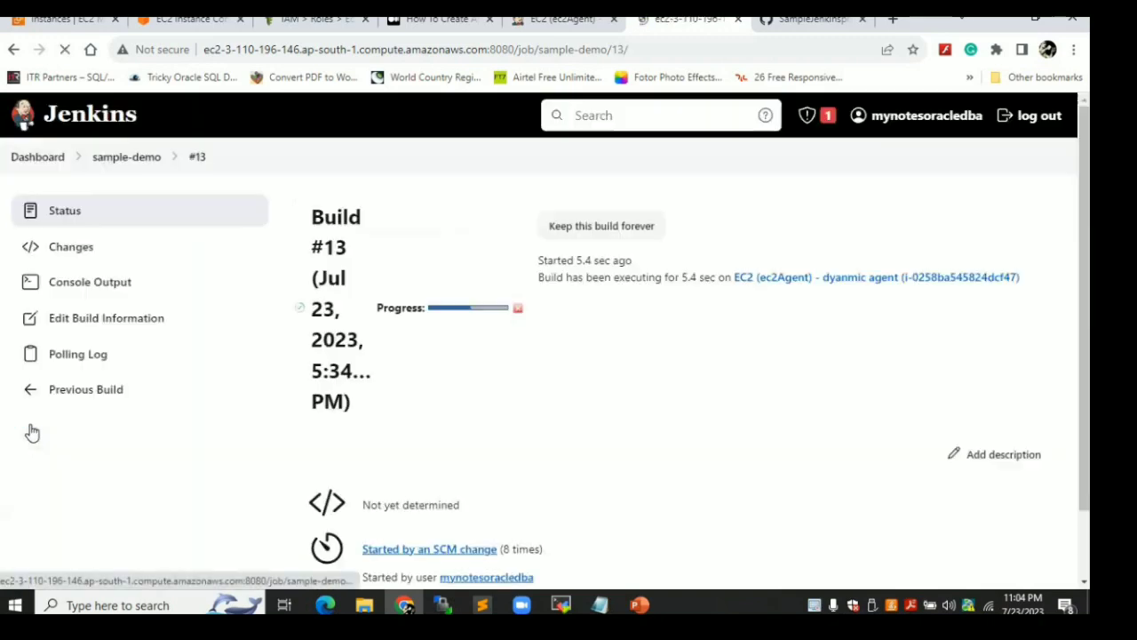
pyautogui.click(63, 286)
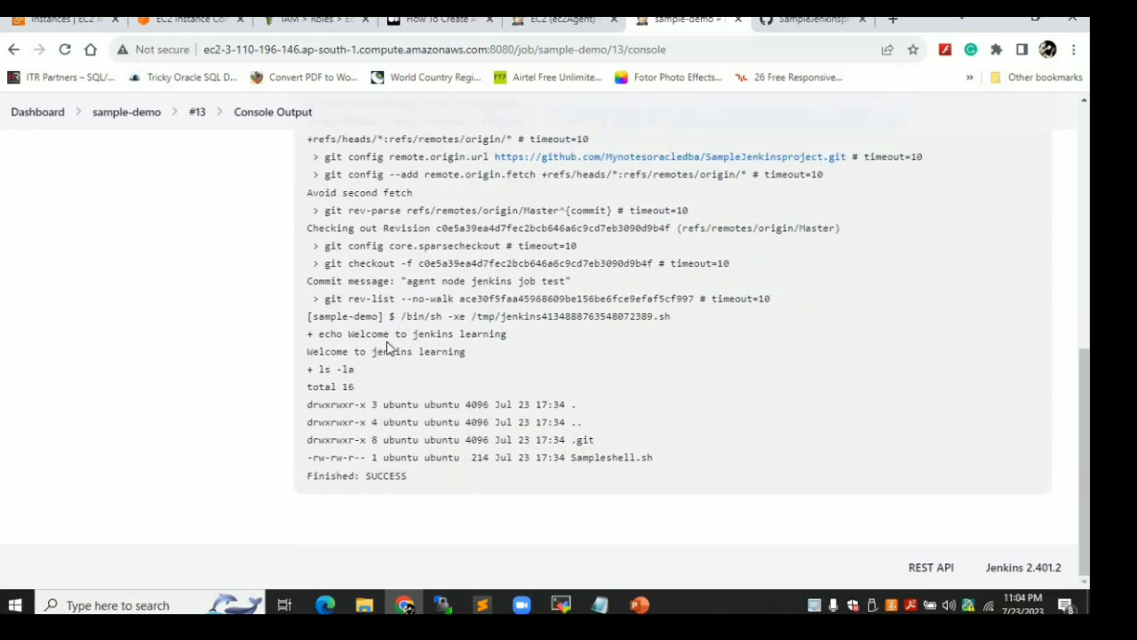
pyautogui.doubleClick(393, 354)
pyautogui.doubleClick(332, 334)
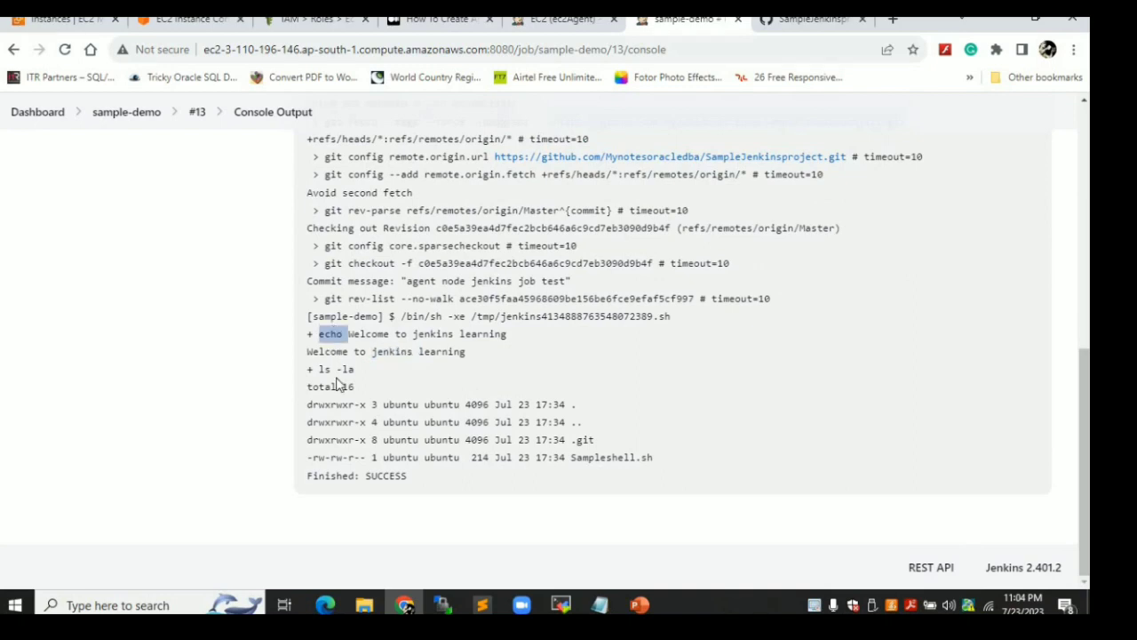
pyautogui.tripleClick(374, 475)
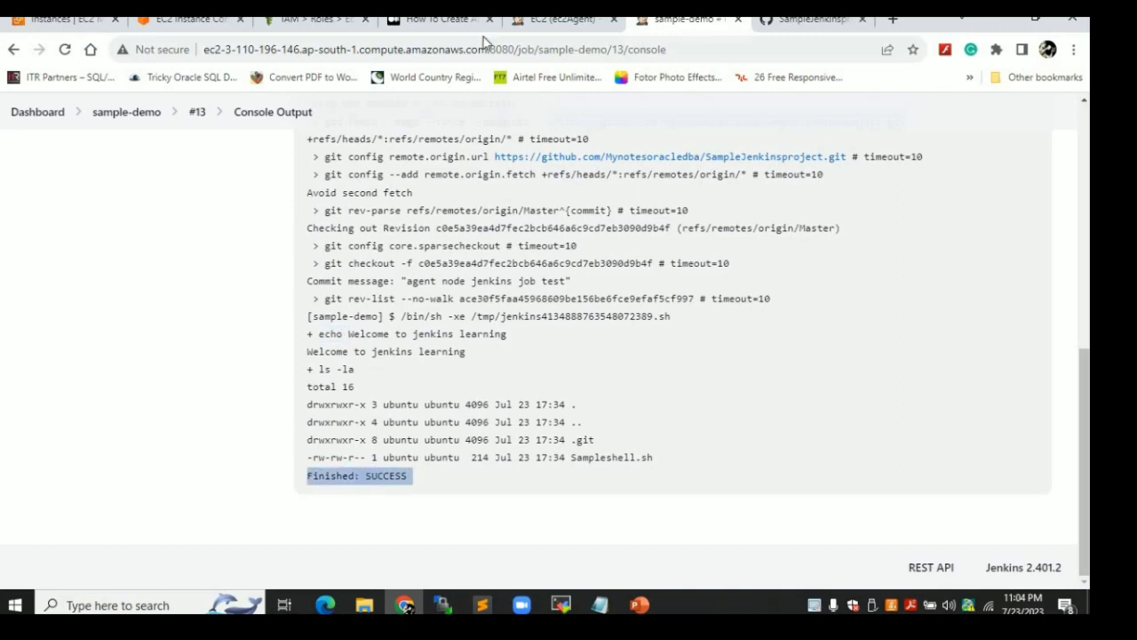
pyautogui.click(564, 19)
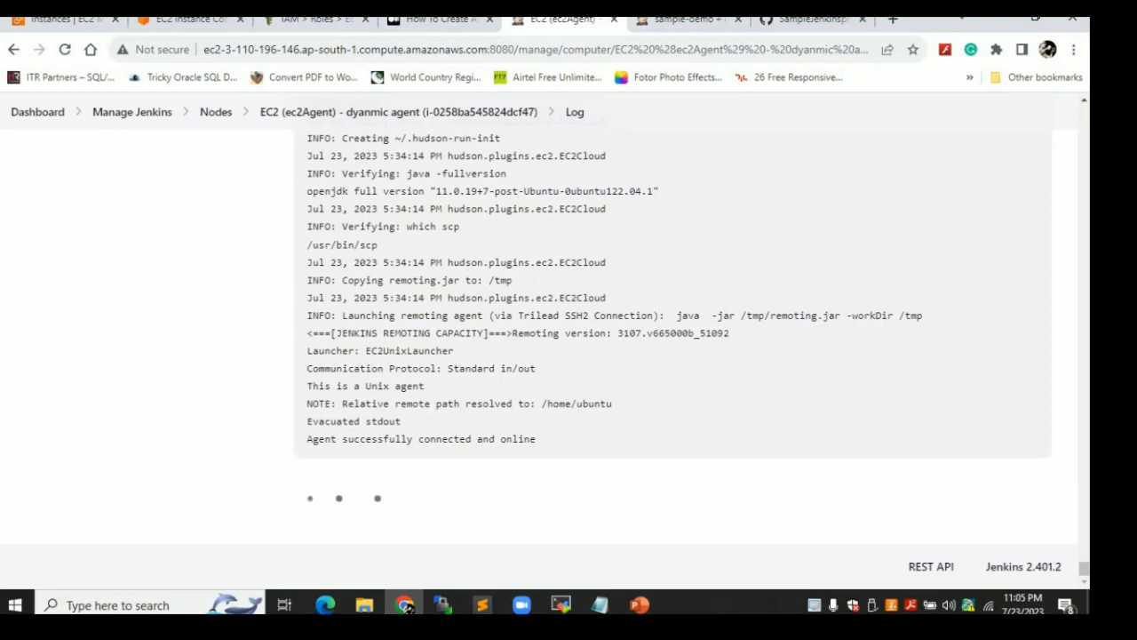
# From the Jenkins dashboard, create a new freestyle project named "Demo Parameter build"
pyautogui.click(666, 21)
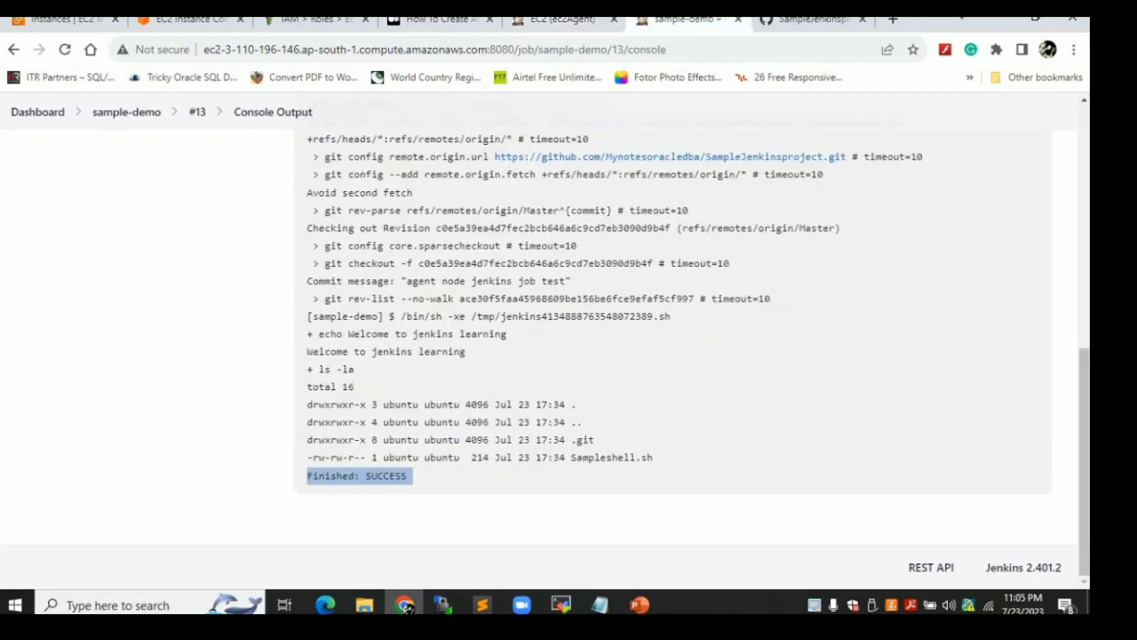
pyautogui.click(51, 121)
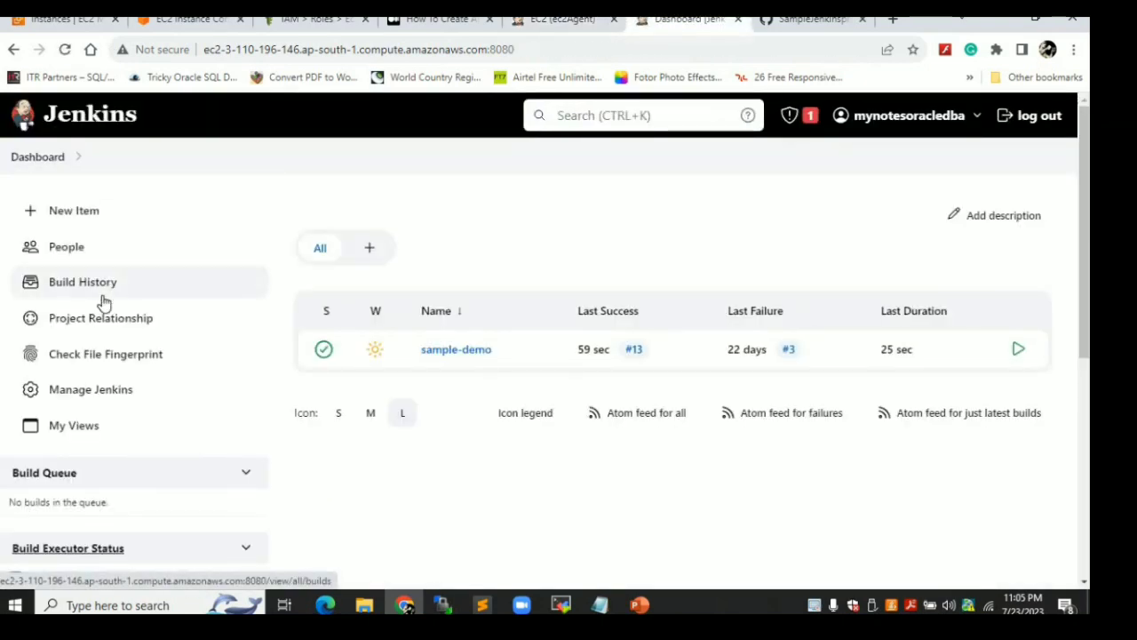
pyautogui.click(80, 217)
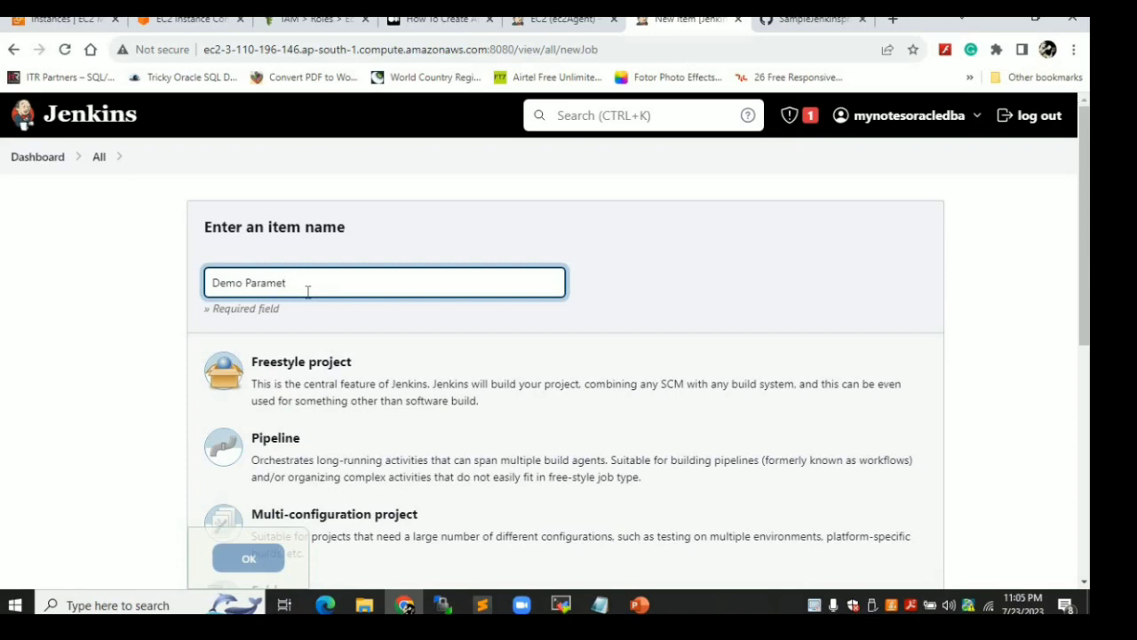
pyautogui.write('r build')
pyautogui.click(286, 377)
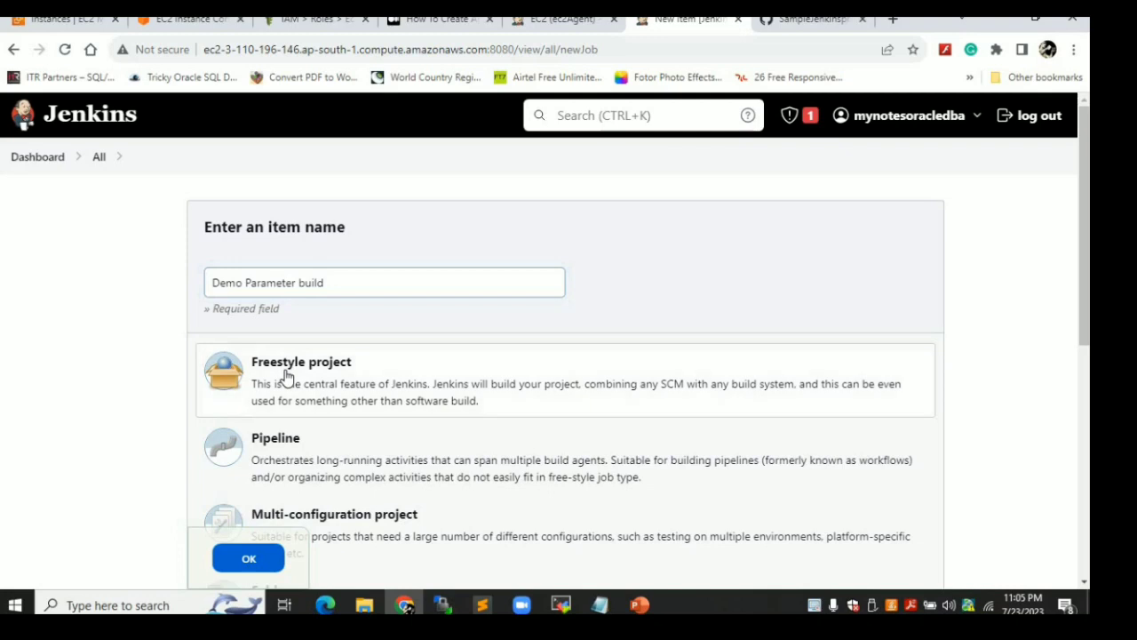
pyautogui.click(258, 564)
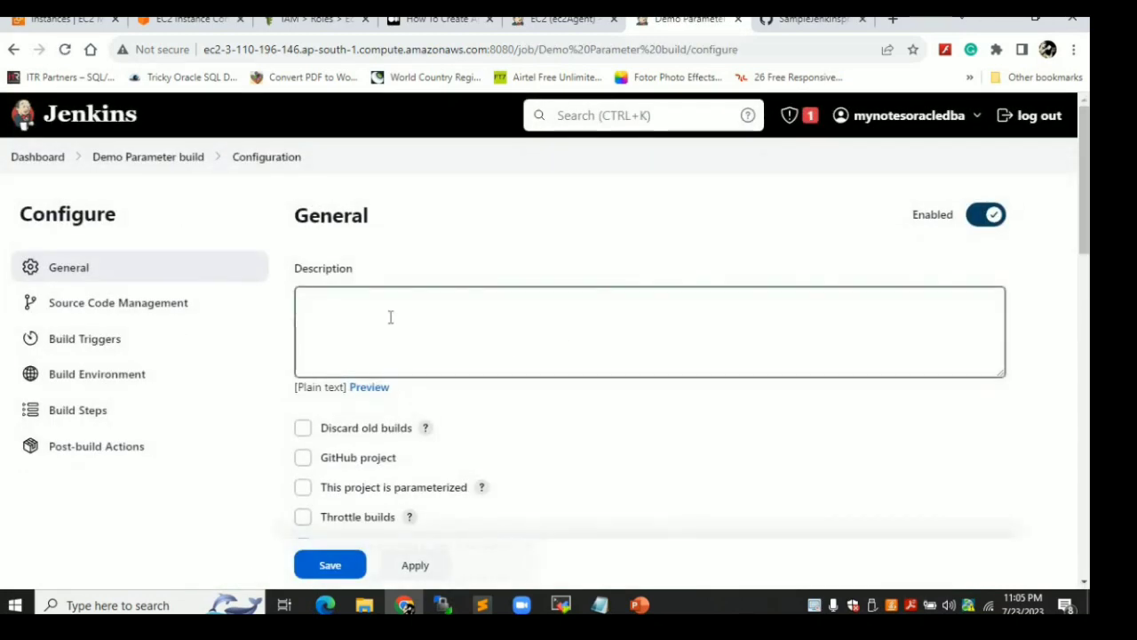
# Set the project's description to "This is a parameter job build"
pyautogui.click(390, 317)
pyautogui.write('This is')
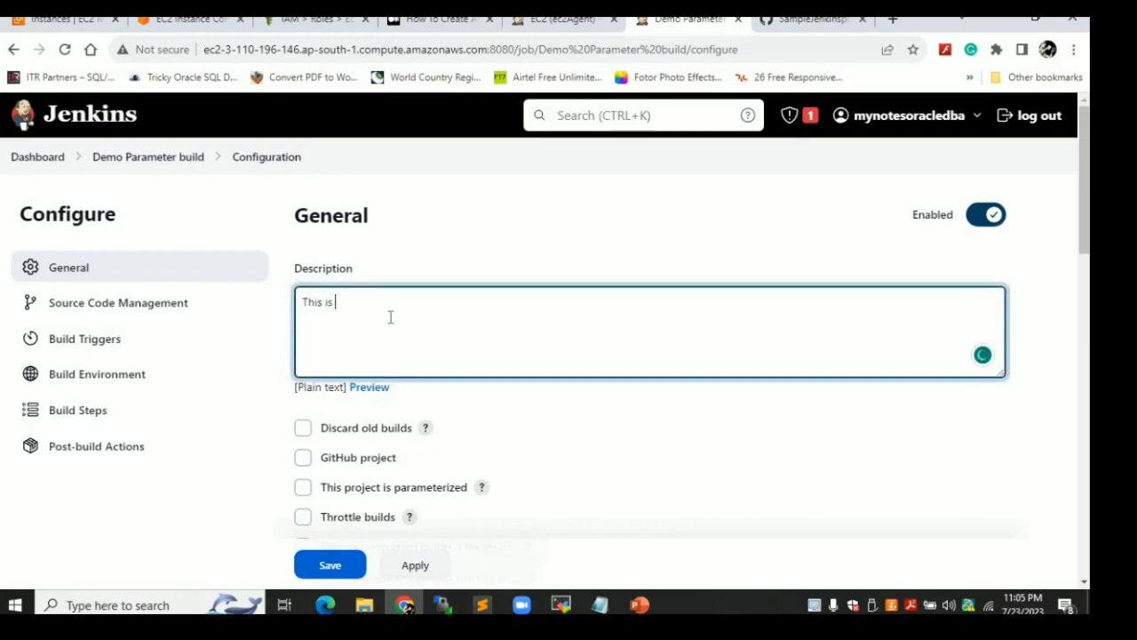
pyautogui.write(' a p')
pyautogui.press('BackSpace')
pyautogui.press('BackSpace')
pyautogui.press('BackSpace')
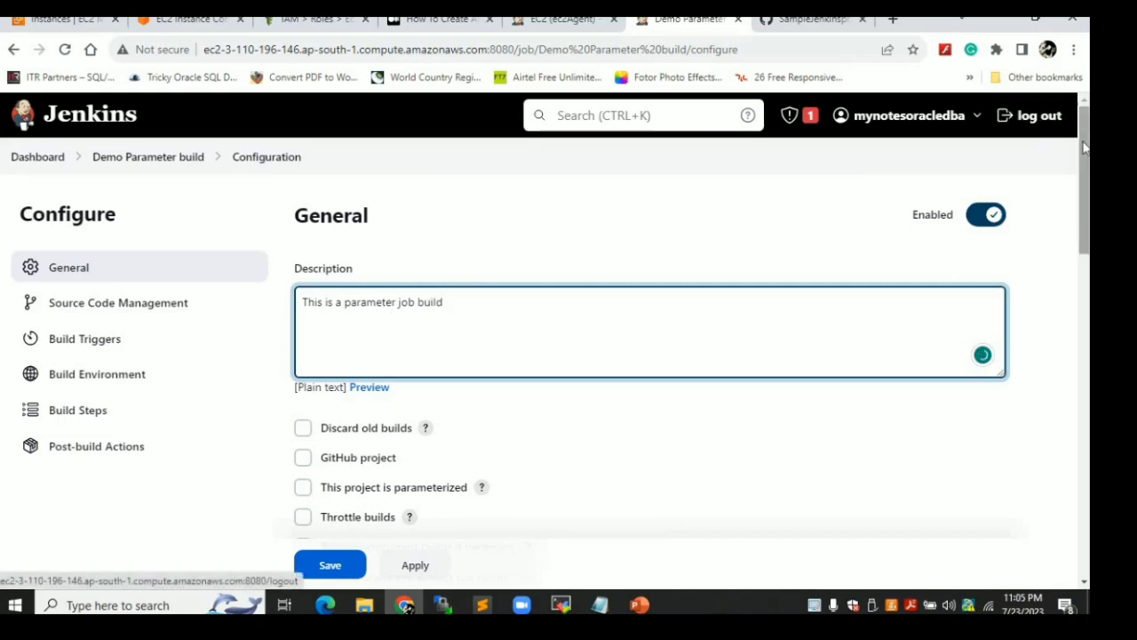
# Make the project parameterized with a string parameter named env whose default value is Prod, and save the configuration
pyautogui.moveTo(1083, 158); pyautogui.dragTo(1082, 222)
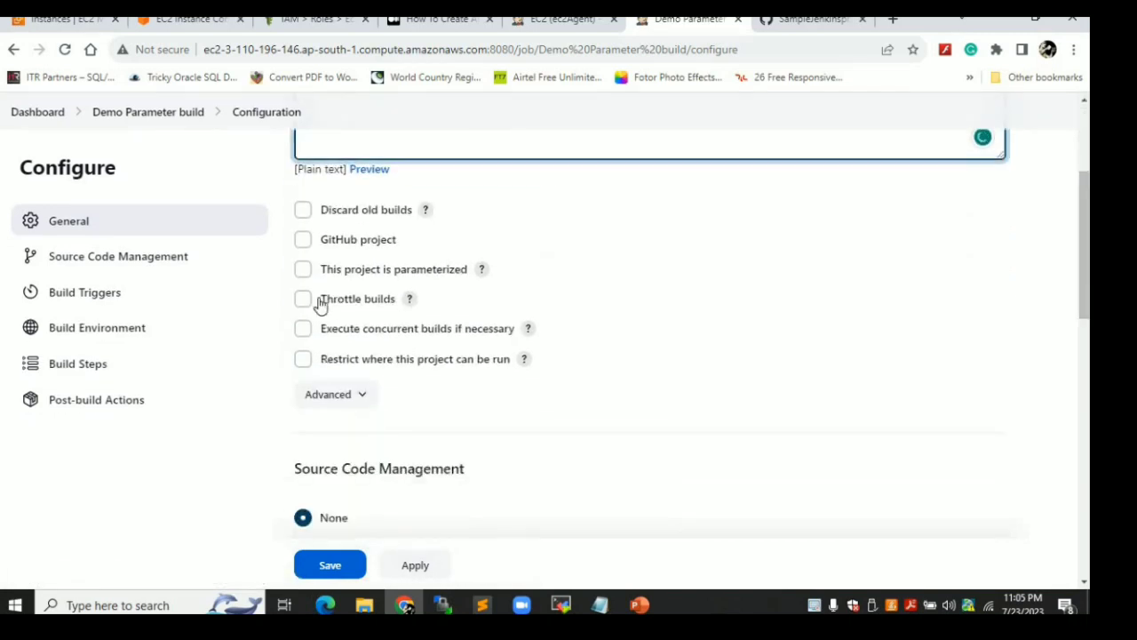
pyautogui.click(303, 271)
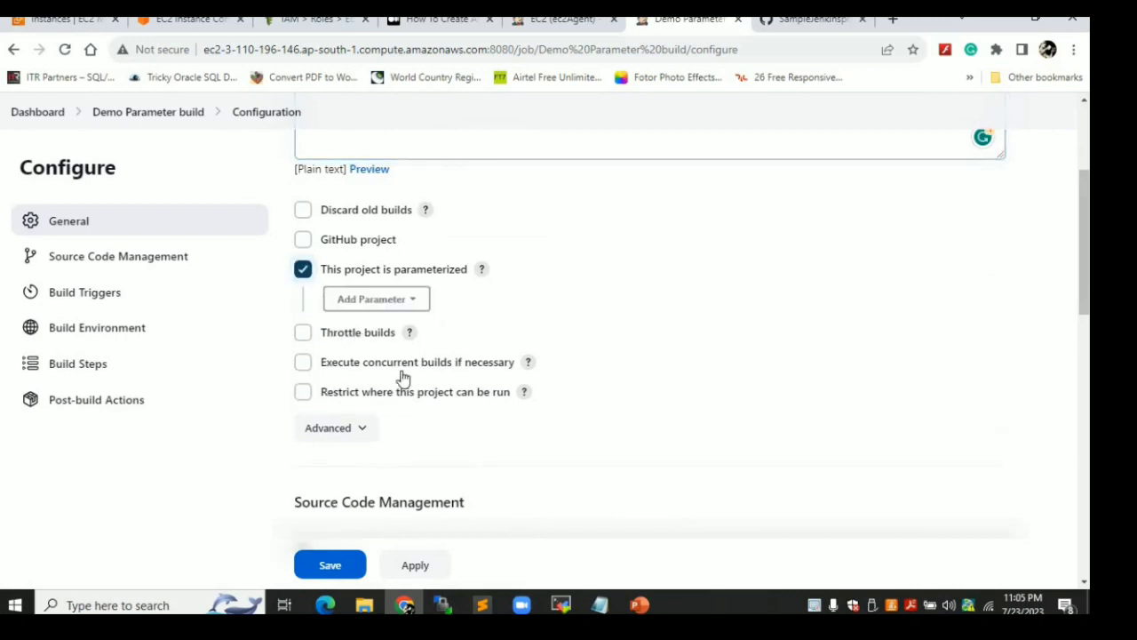
pyautogui.click(384, 302)
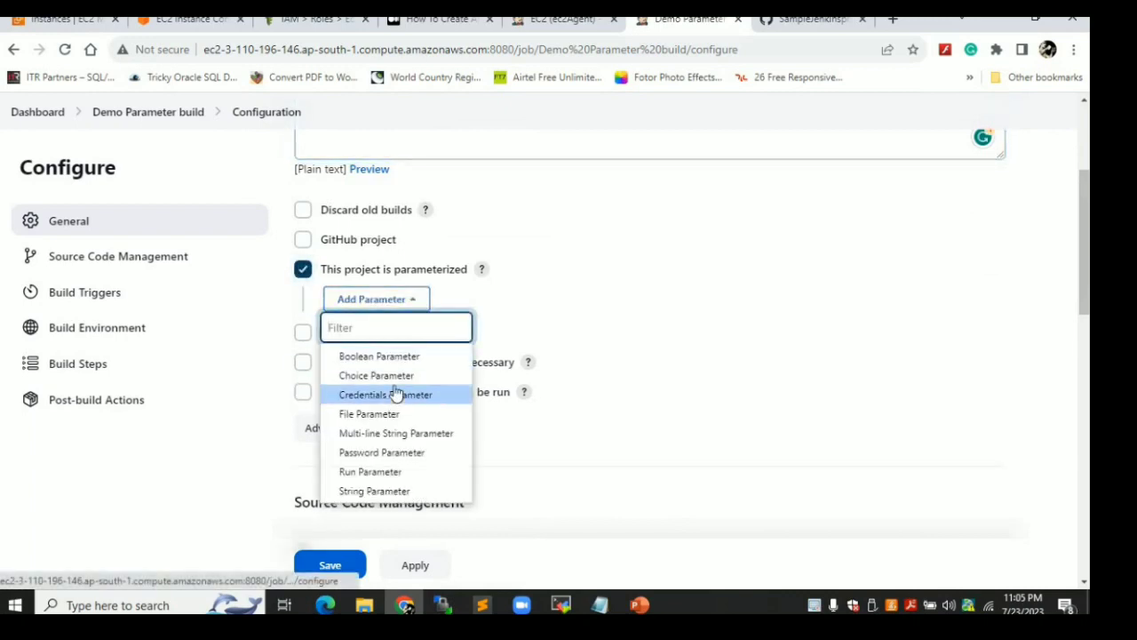
pyautogui.click(388, 492)
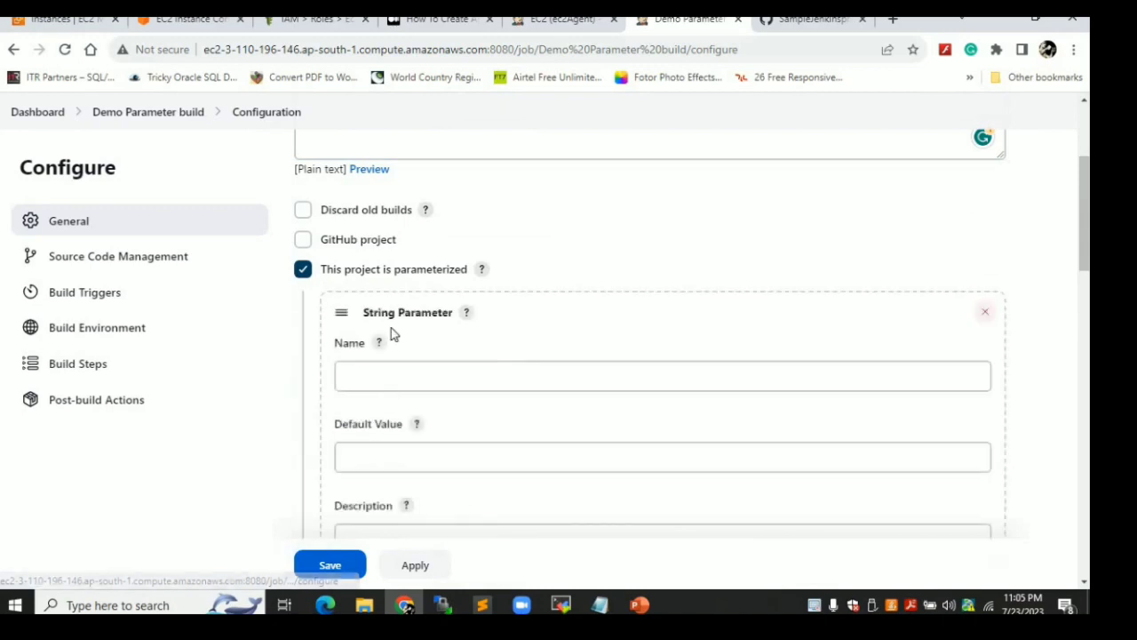
pyautogui.click(377, 375)
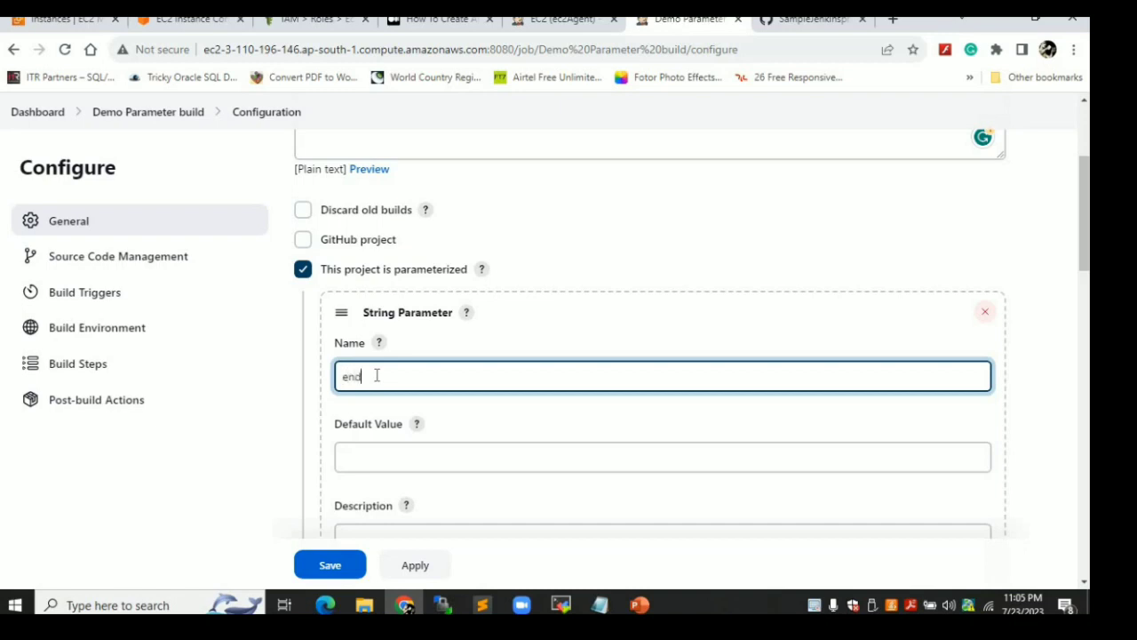
pyautogui.click(353, 452)
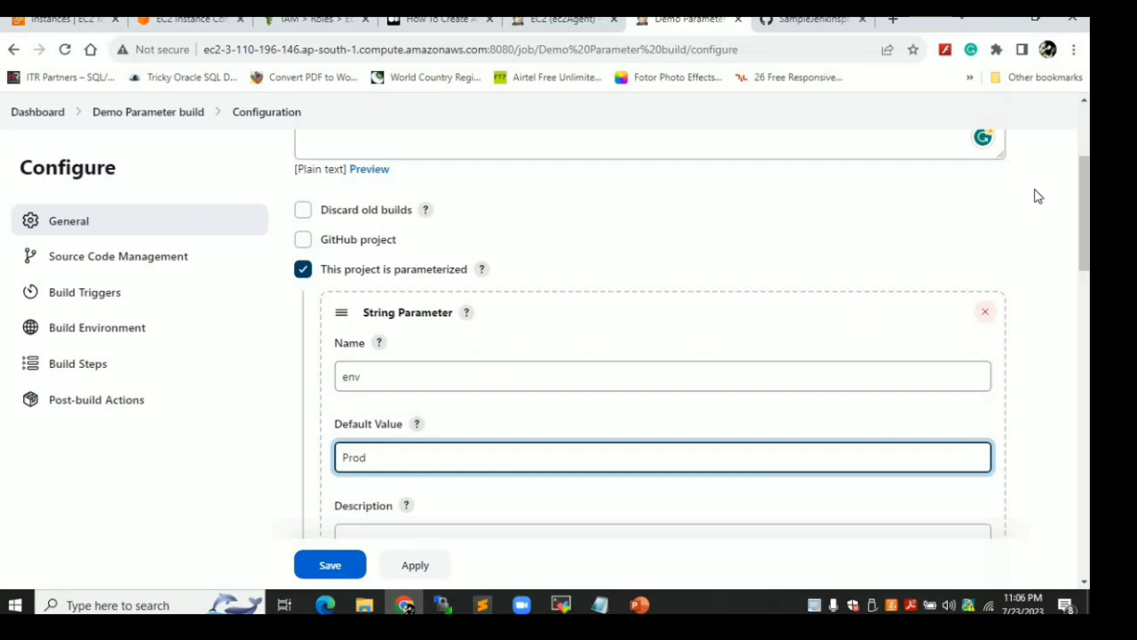
pyautogui.click(1089, 211)
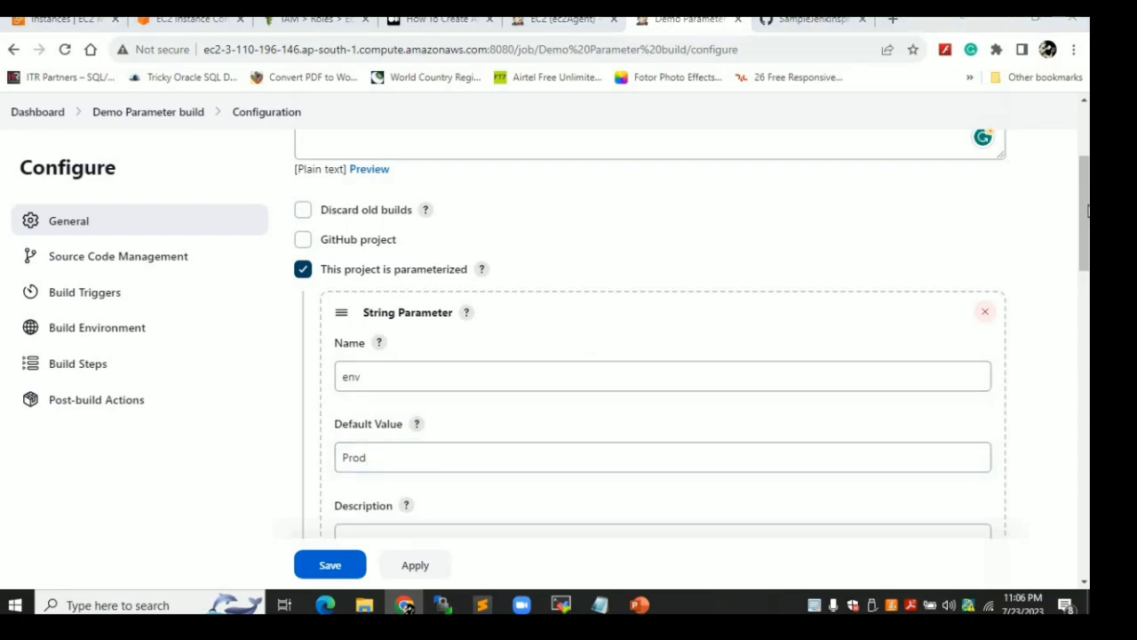
pyautogui.moveTo(1089, 210); pyautogui.dragTo(1085, 409)
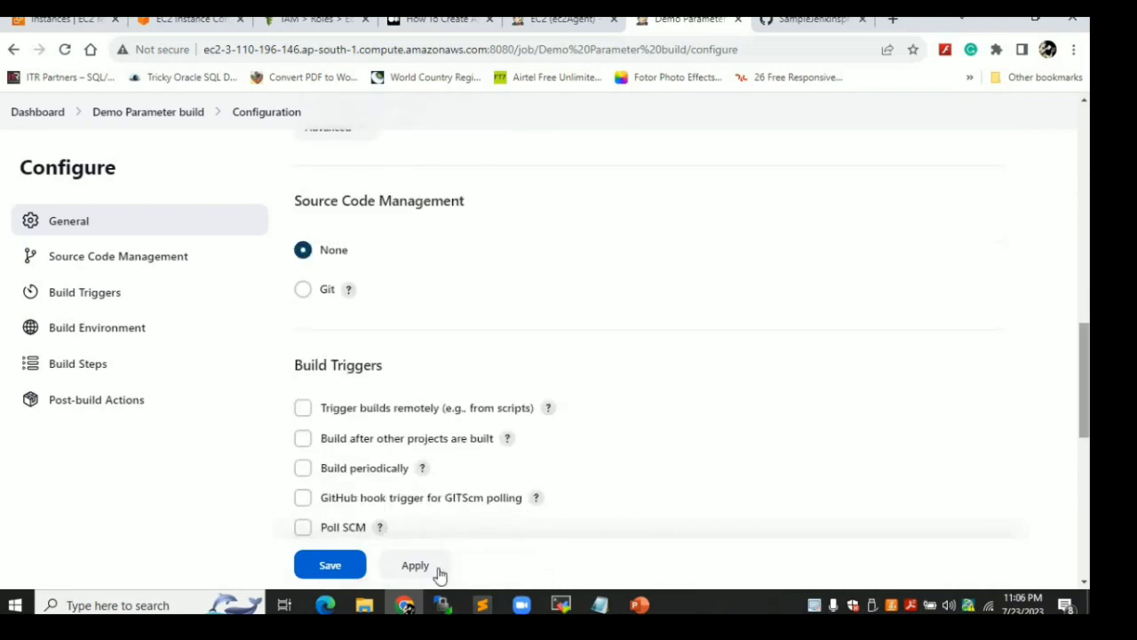
pyautogui.click(322, 568)
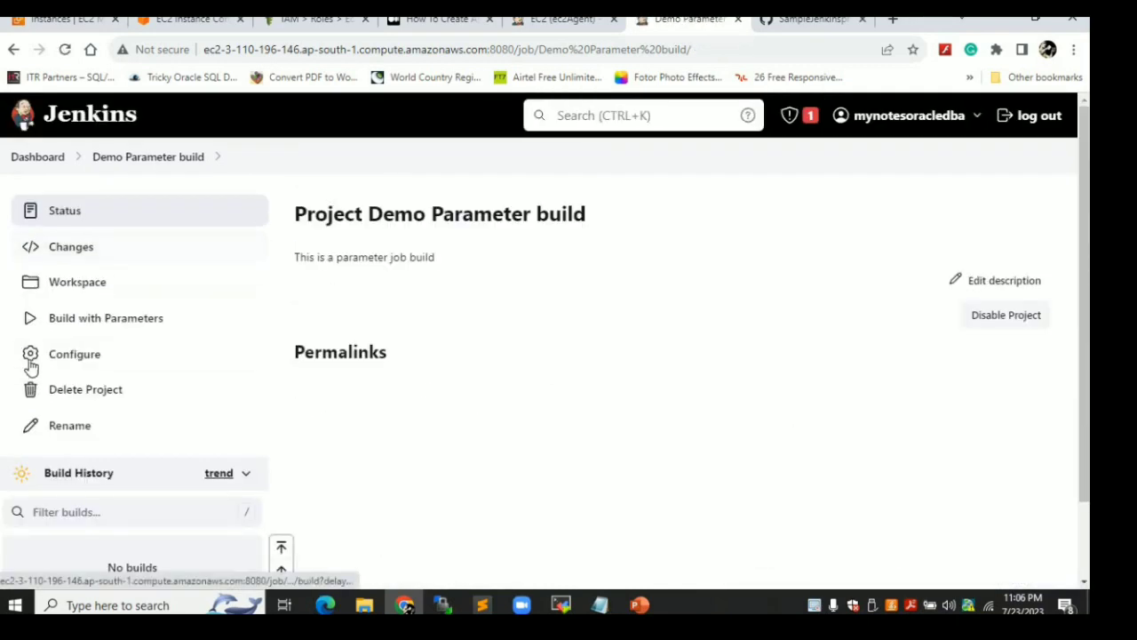
# Add an Execute shell build step with echo "Welcome to mynotesorcledba Jenkins tutorials" and ls -la, and save the project
pyautogui.click(41, 366)
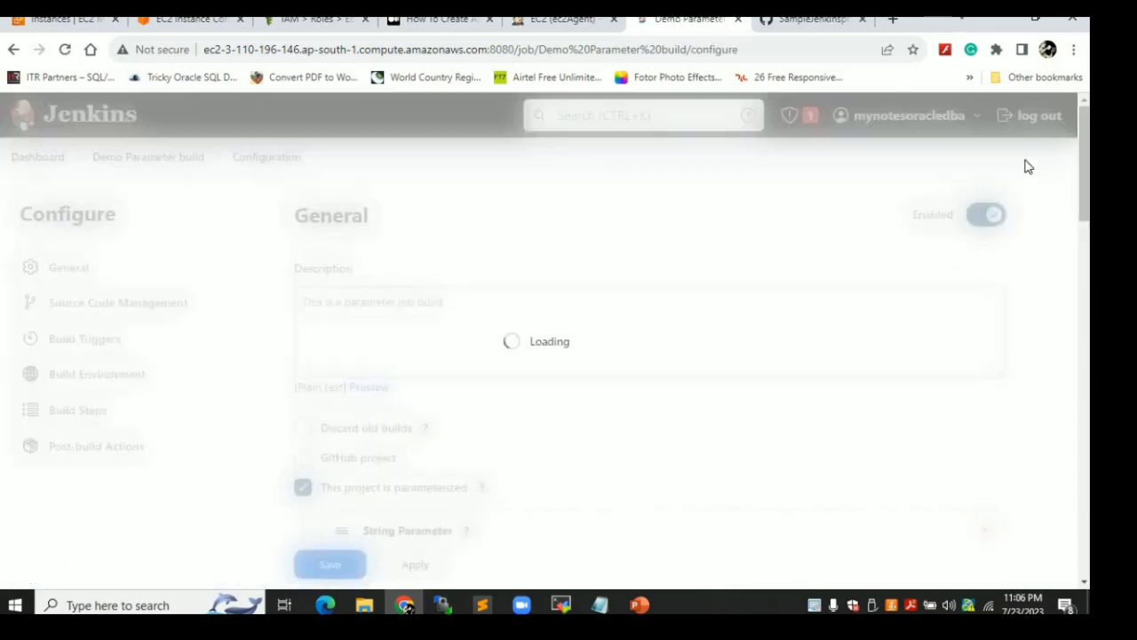
pyautogui.moveTo(1084, 191); pyautogui.dragTo(1018, 535)
pyautogui.click(356, 307)
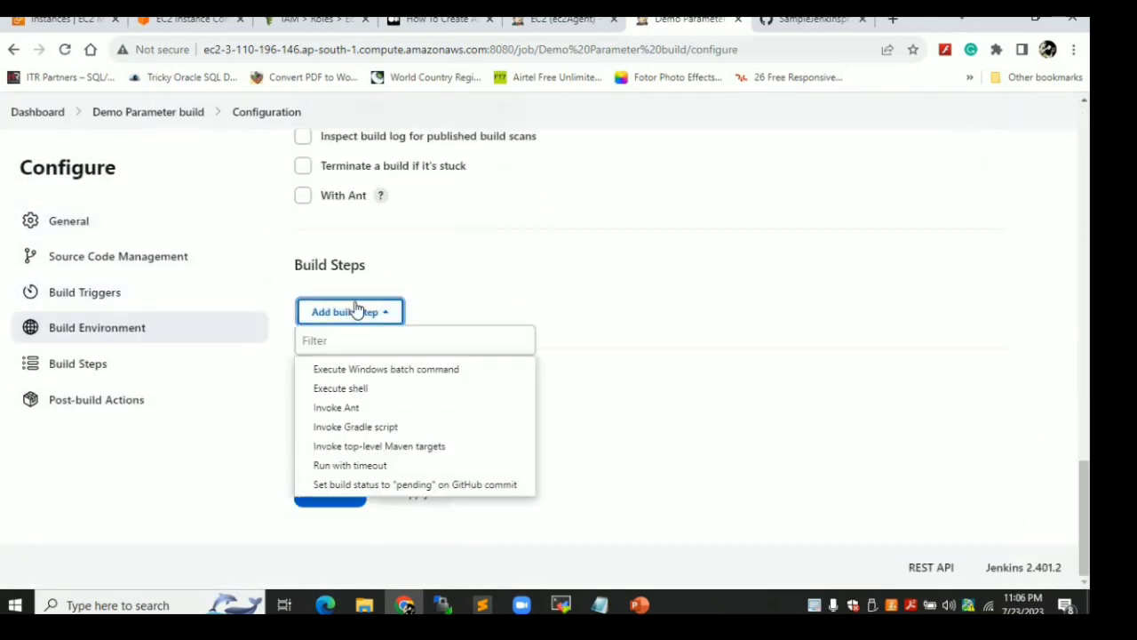
pyautogui.click(370, 390)
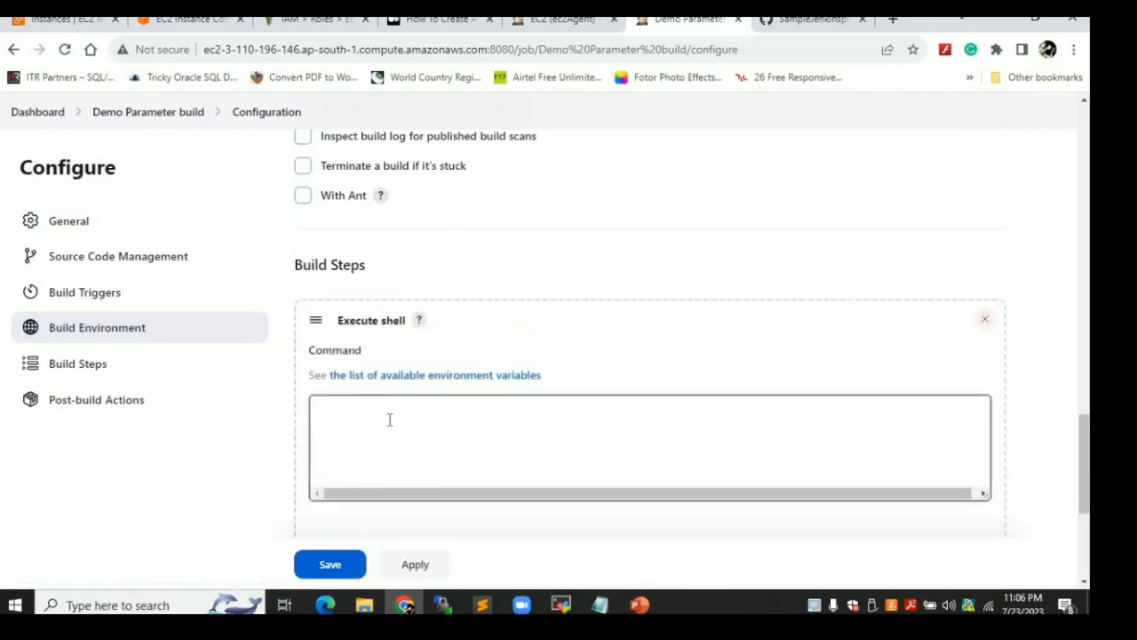
pyautogui.click(389, 419)
pyautogui.write('ec')
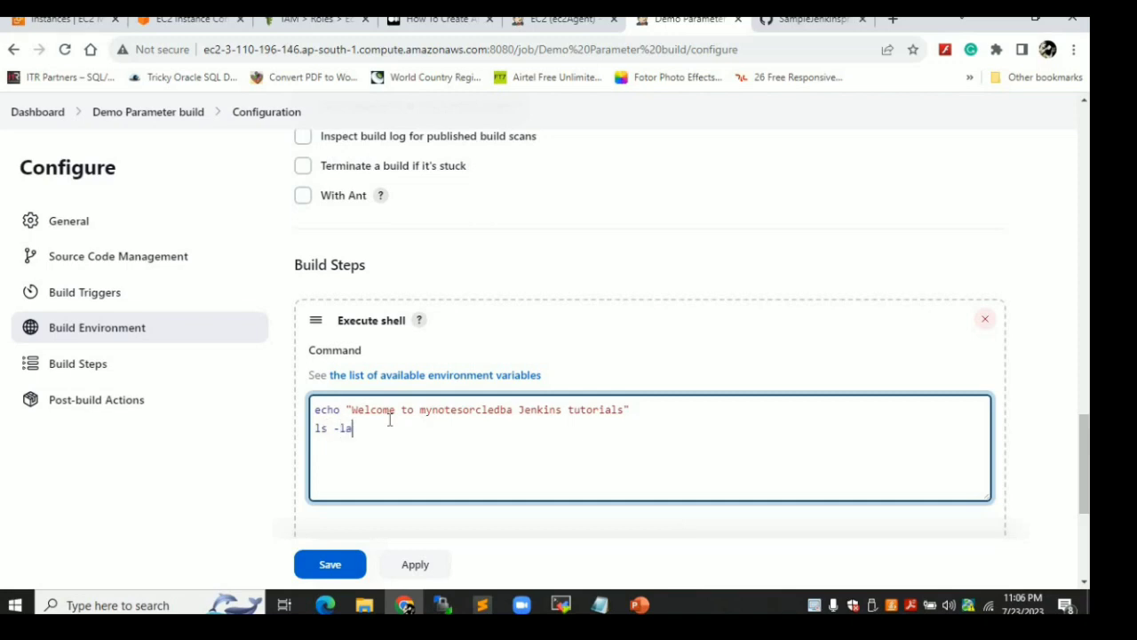
pyautogui.click(342, 567)
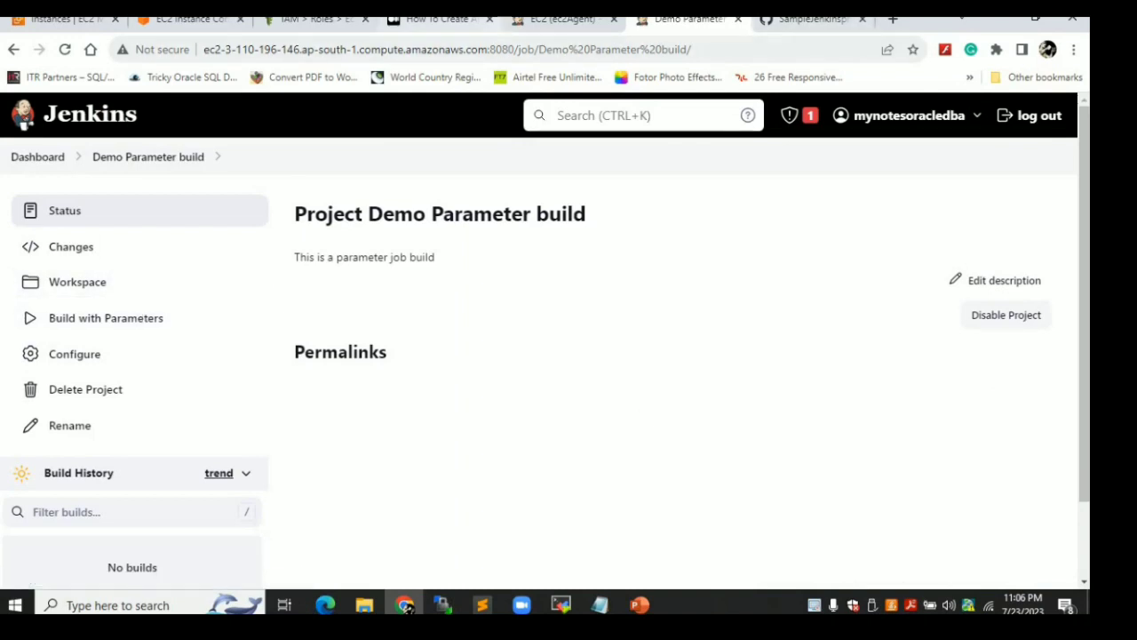
# View the sample-demo project's page in the agent log's tab for comparison, and return to the Demo Parameter build project
pyautogui.click(560, 18)
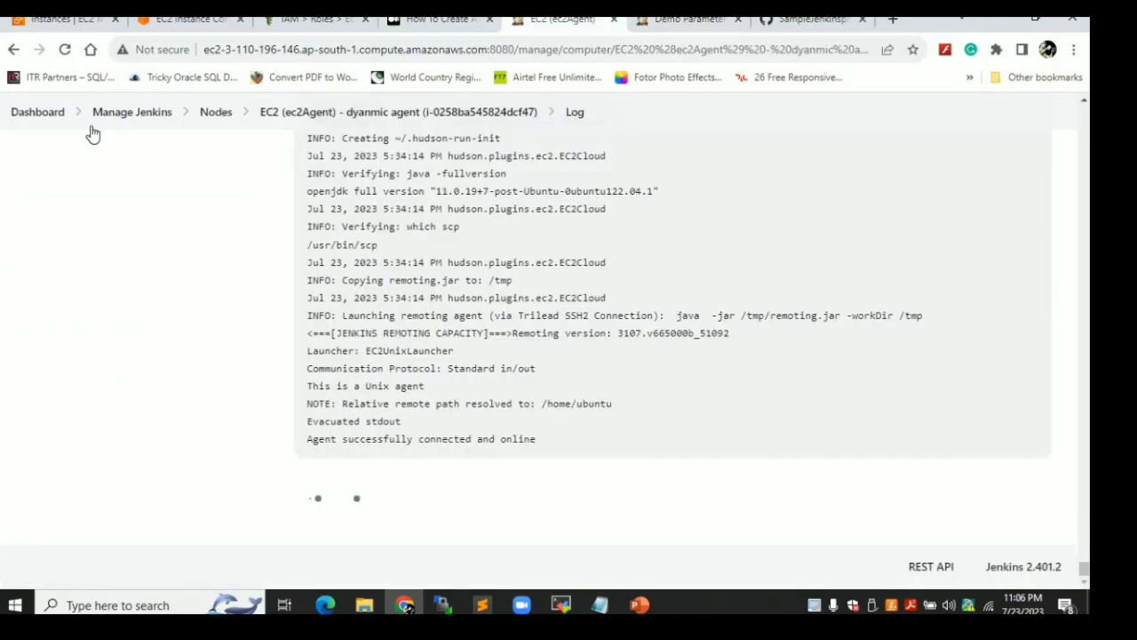
pyautogui.click(41, 124)
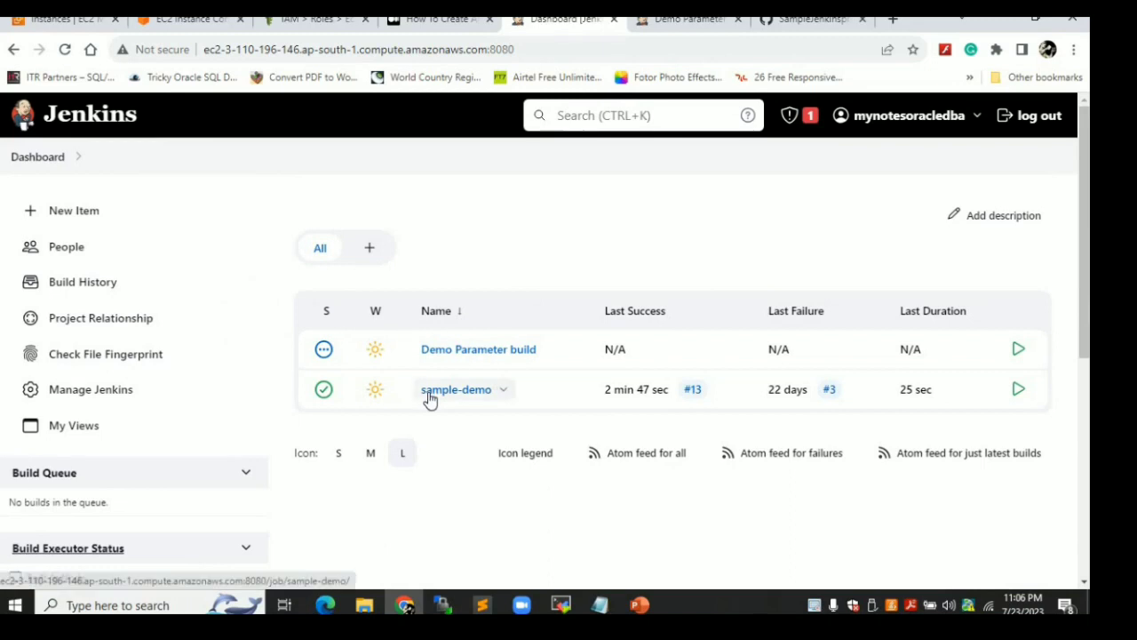
pyautogui.click(429, 391)
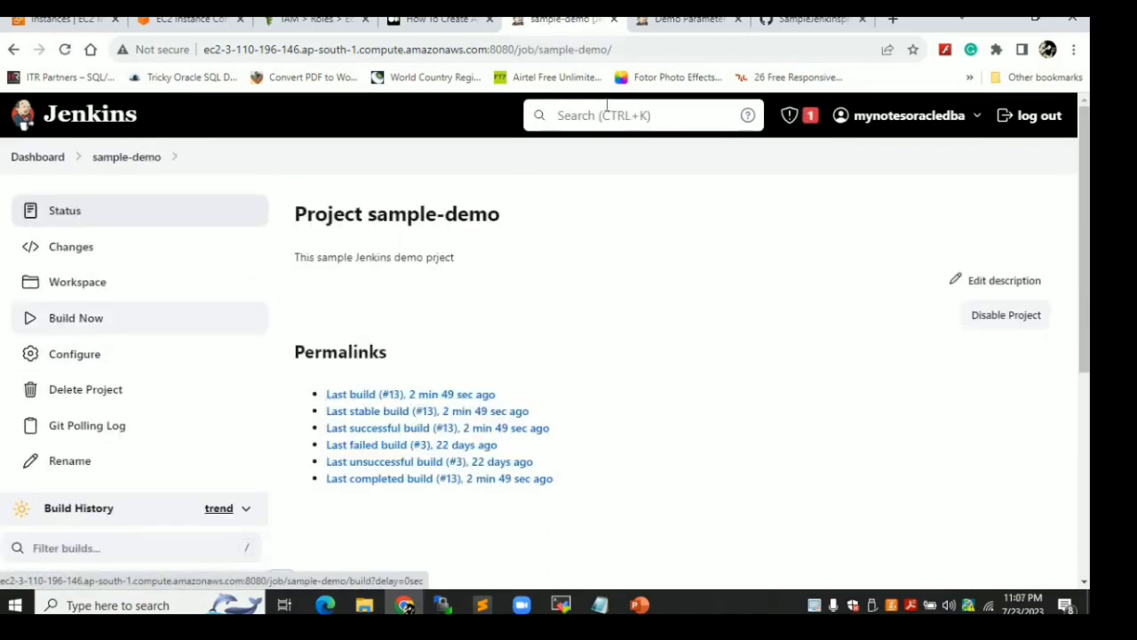
pyautogui.click(649, 20)
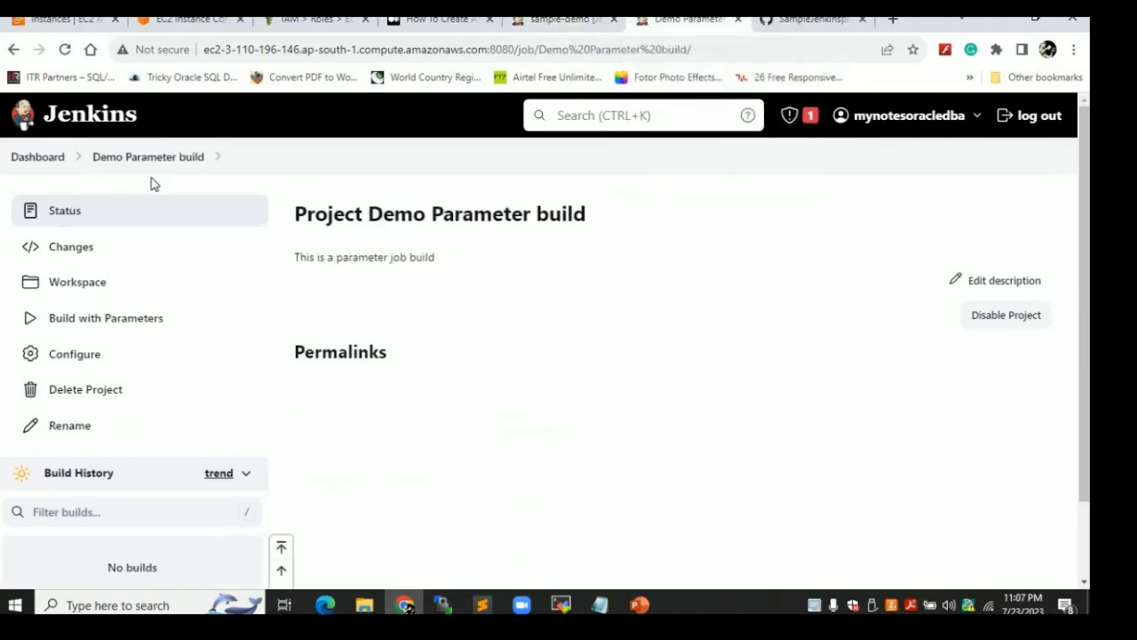
# Build the Demo Parameter build project with env set to Prod, and open build #1's console output
pyautogui.click(101, 327)
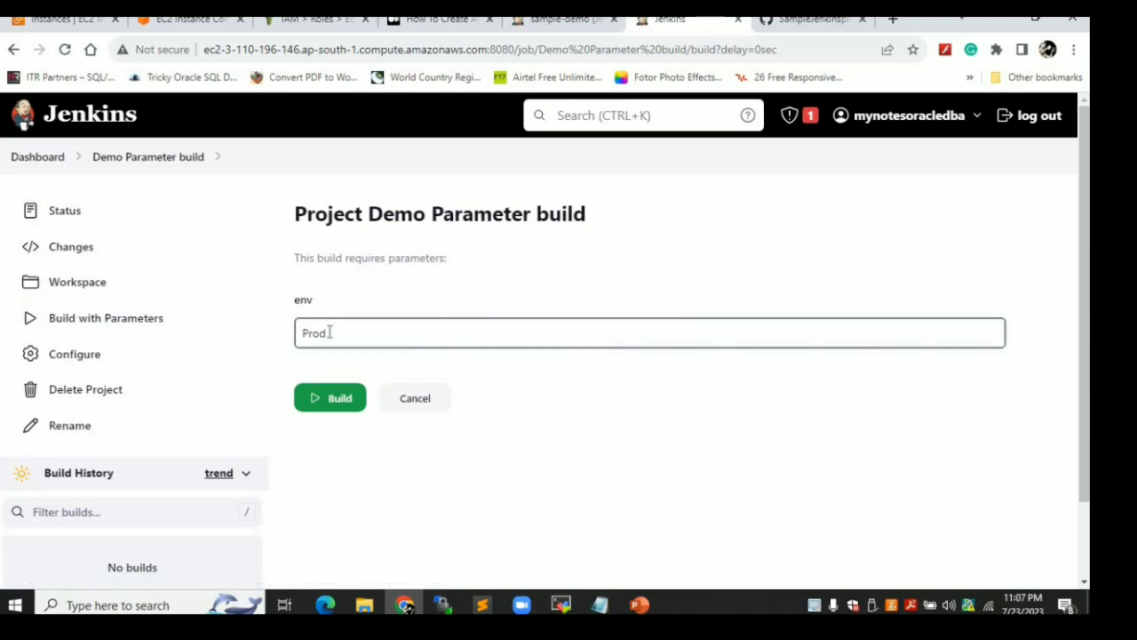
pyautogui.click(331, 408)
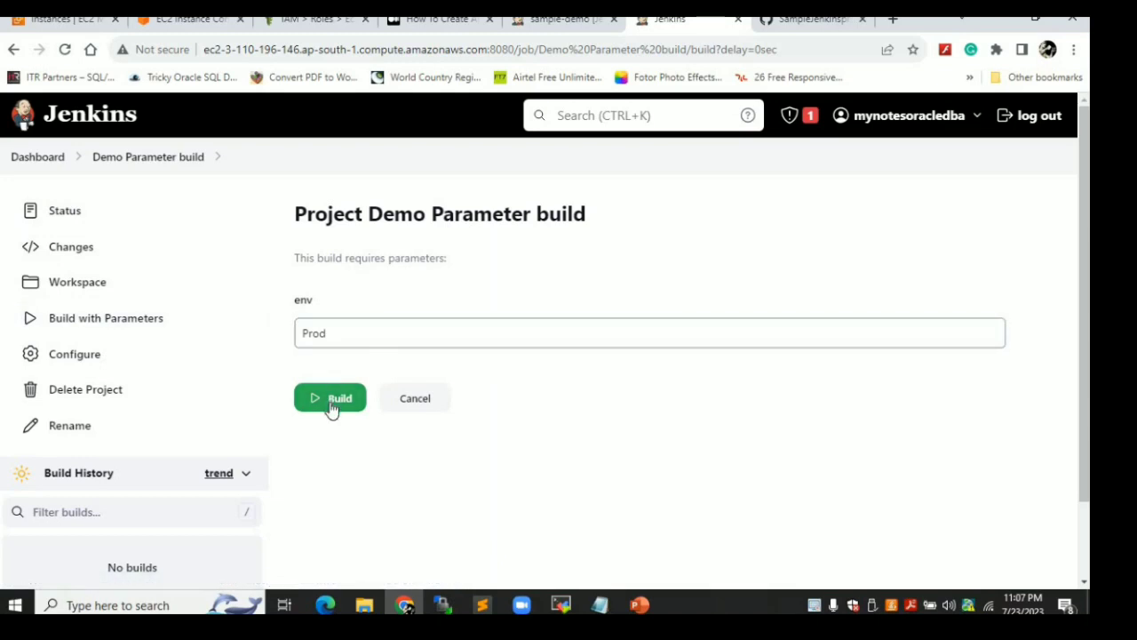
pyautogui.scroll(-1, 332, 410)
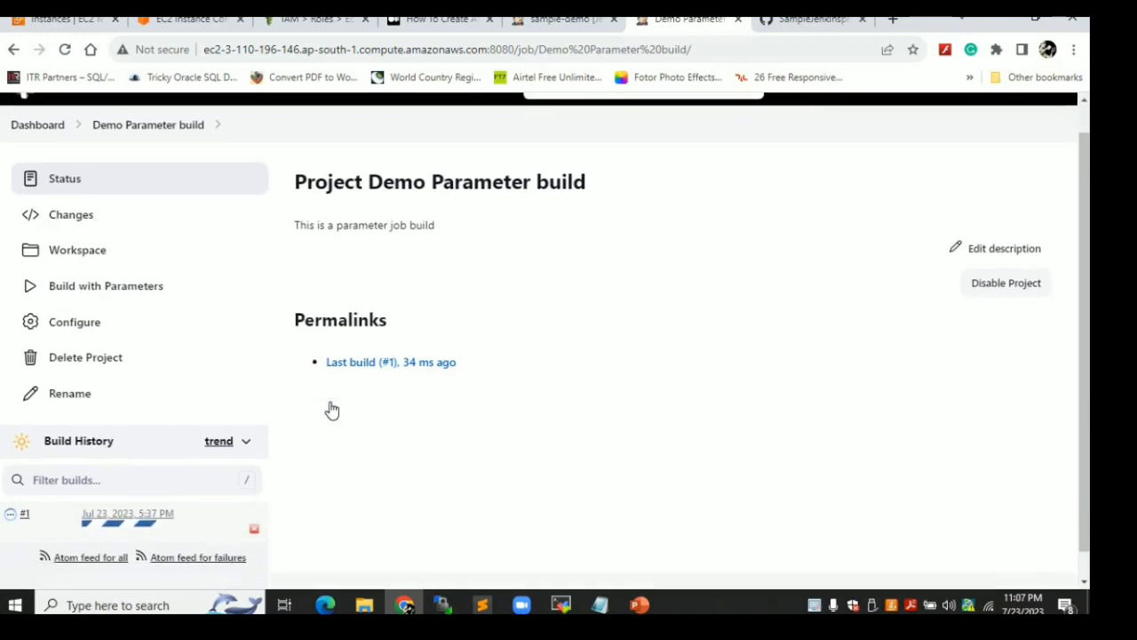
pyautogui.scroll(-1, 331, 410)
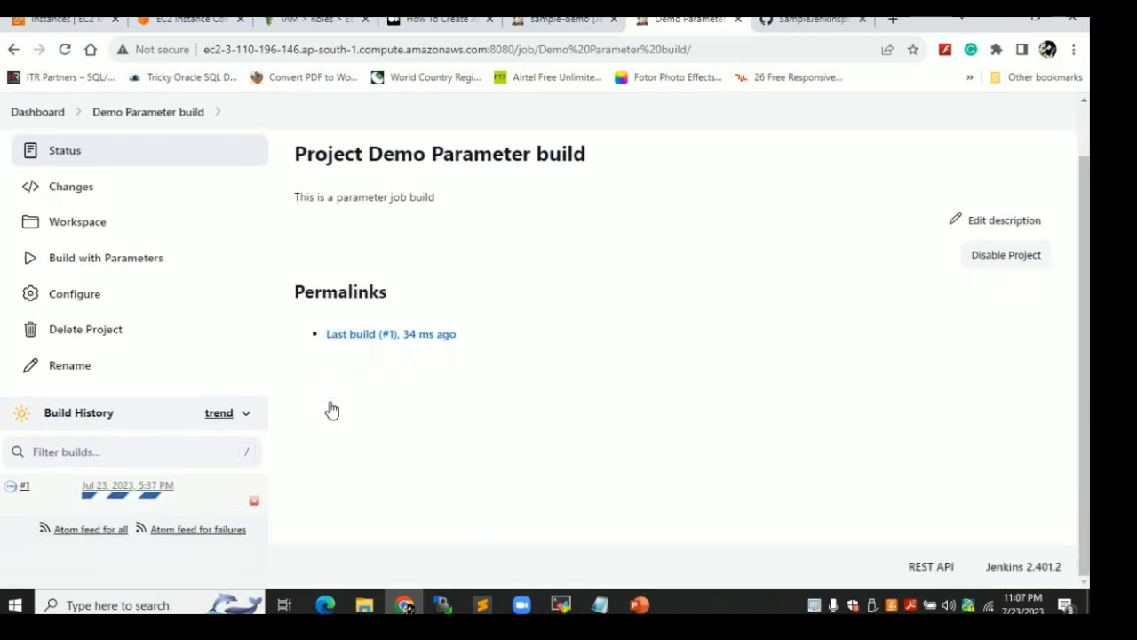
pyautogui.click(25, 501)
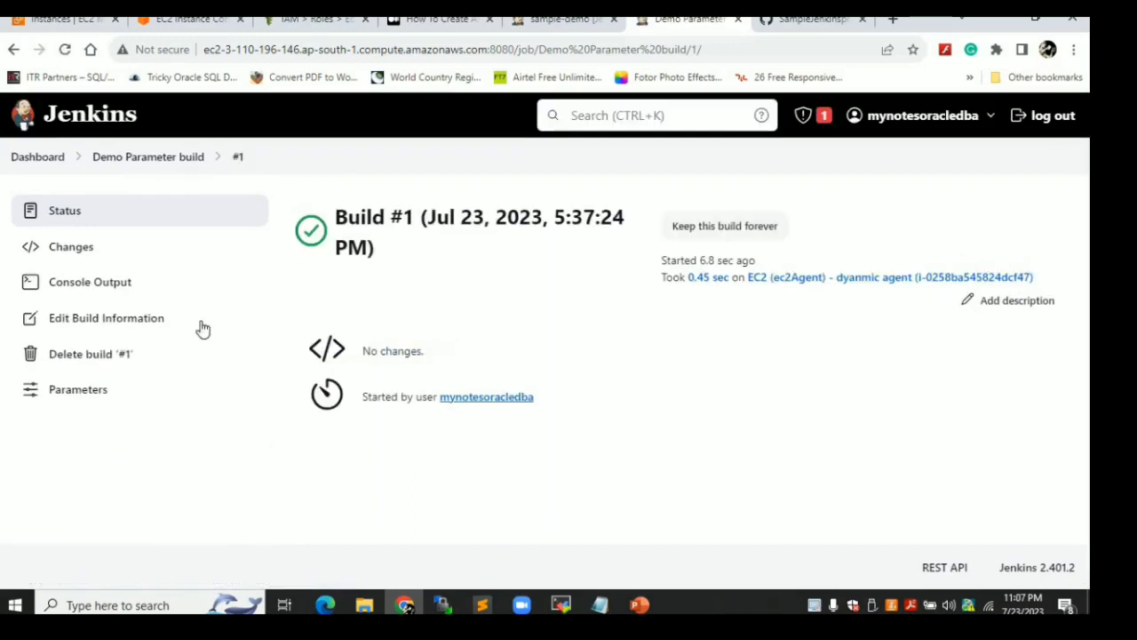
pyautogui.click(93, 287)
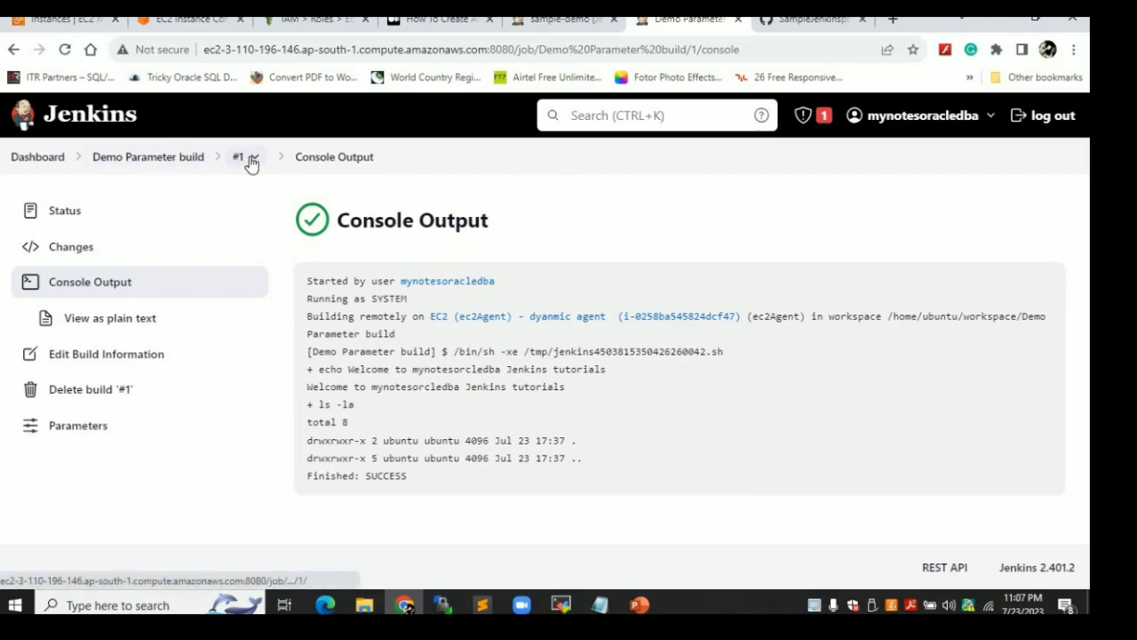
# Open the Demo Parameter build project's configuration and remove its string parameter
pyautogui.click(175, 166)
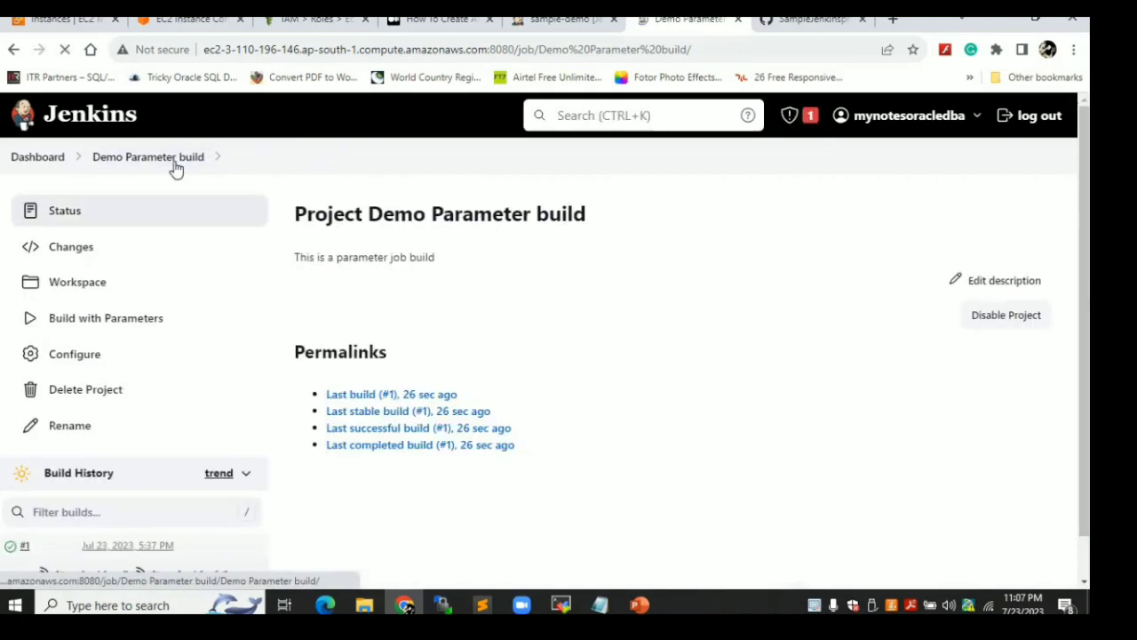
pyautogui.click(84, 366)
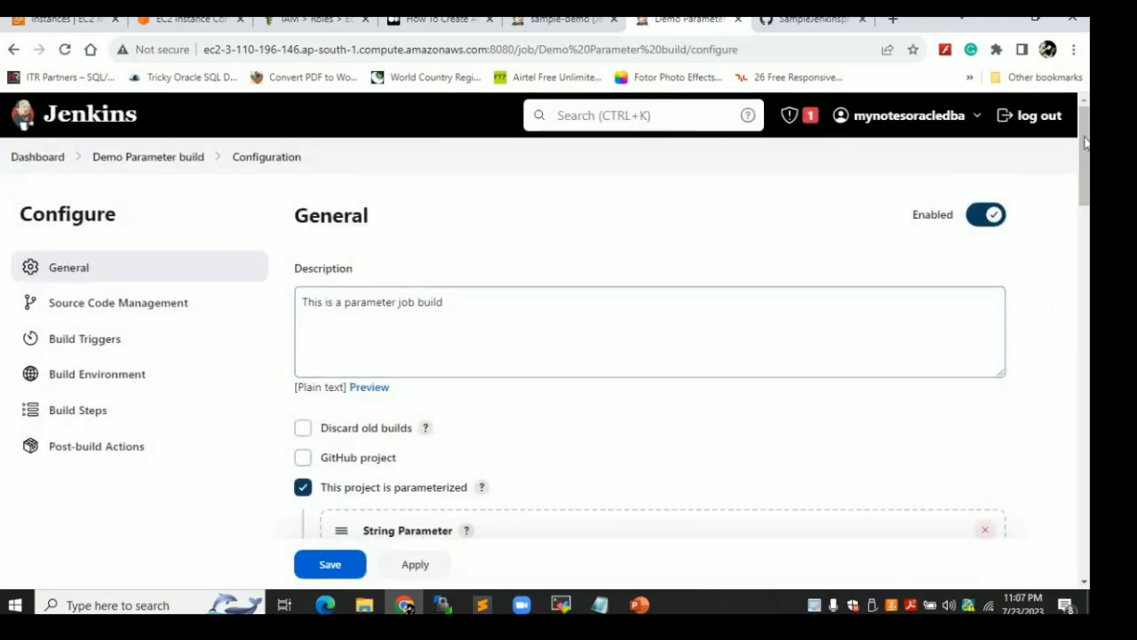
pyautogui.scroll(-4, 1066, 203)
pyautogui.scroll(-4, 1063, 204)
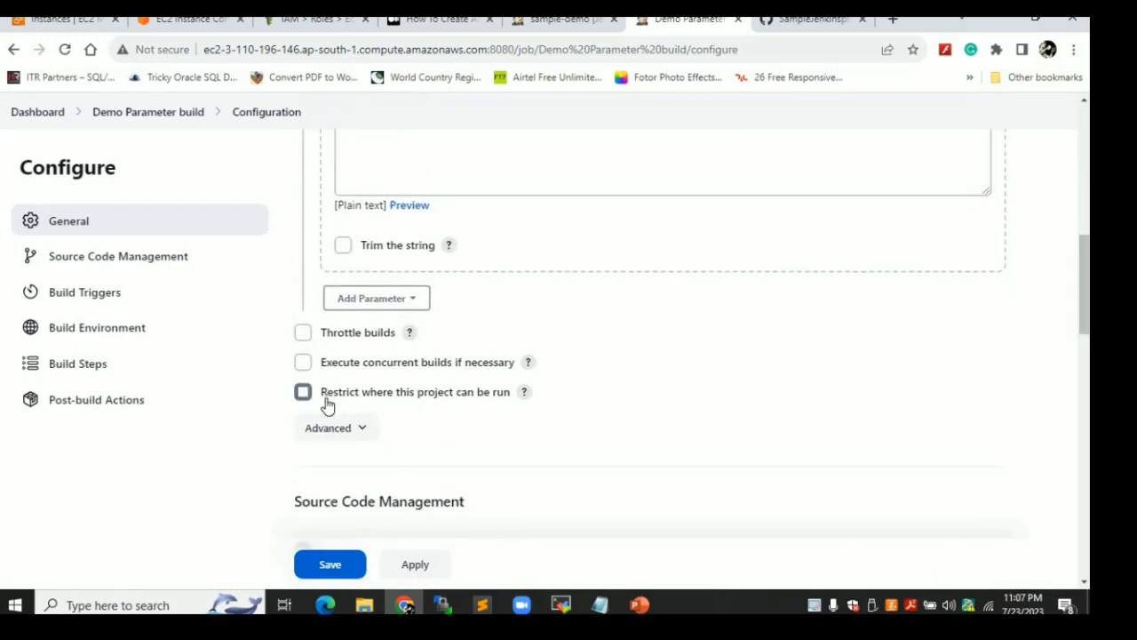
pyautogui.click(303, 393)
pyautogui.click(318, 397)
pyautogui.scroll(5, 1066, 194)
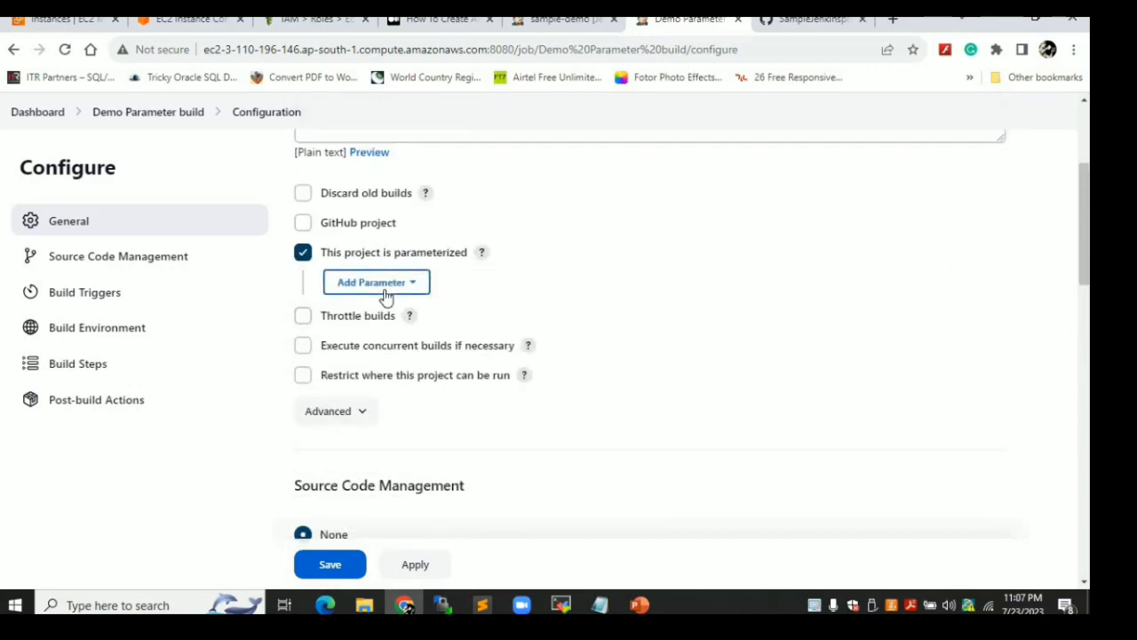
# Add a choice parameter named env to the parameterized project
pyautogui.click(380, 284)
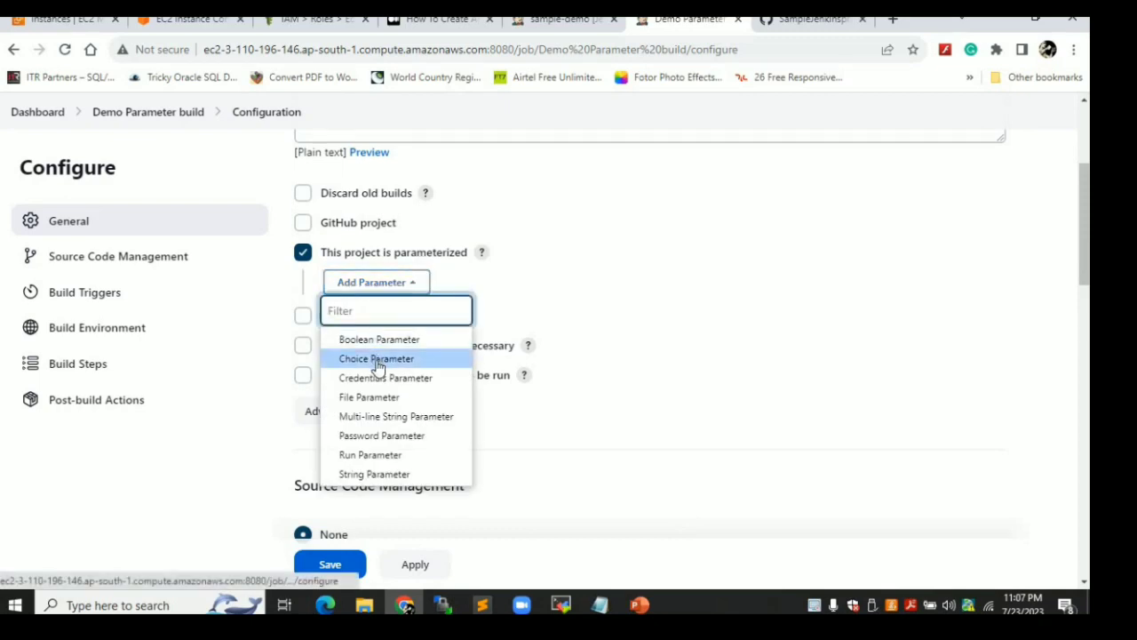
pyautogui.click(377, 359)
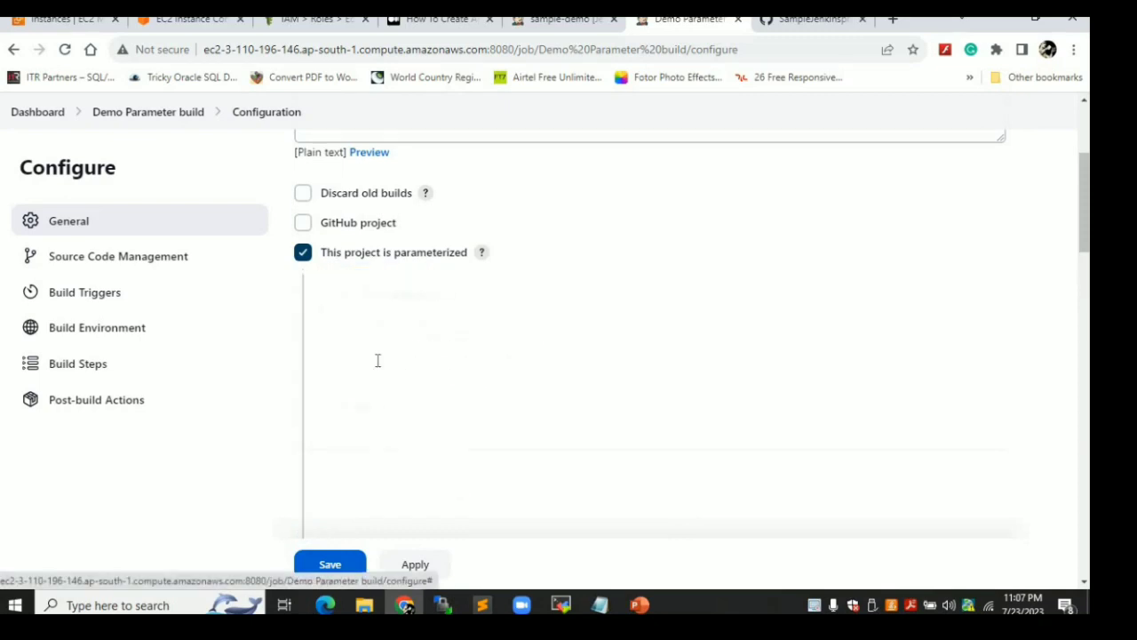
pyautogui.write('en')
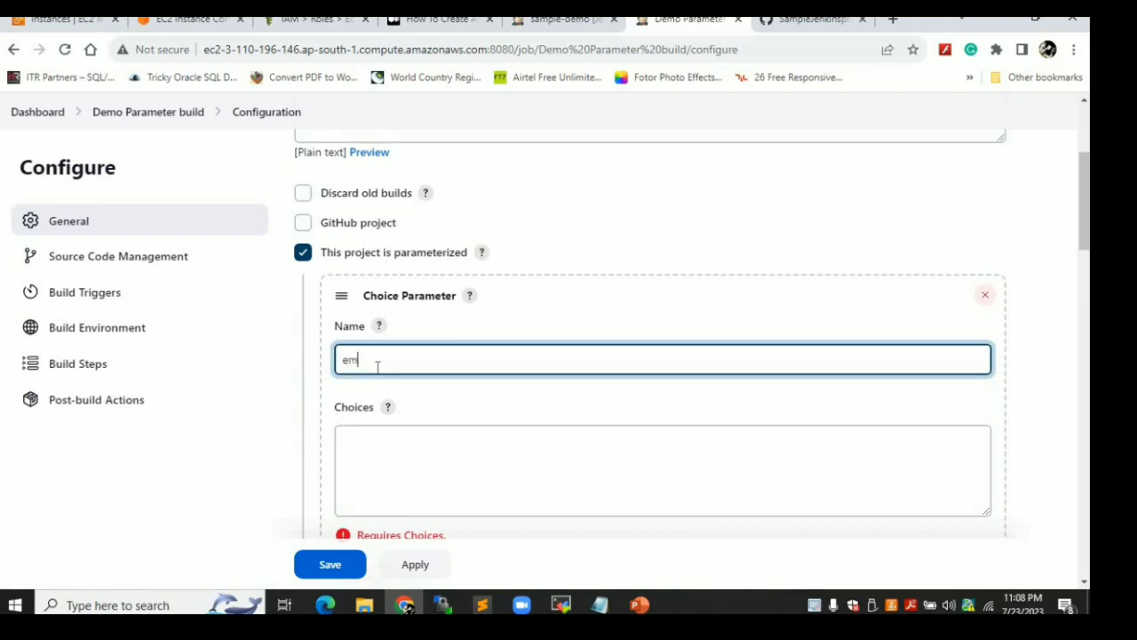
pyautogui.press('BackSpace')
pyautogui.write('nc')
pyautogui.press('BackSpace')
pyautogui.write('v')
# Enter QA, Dev, Stage and Prod on separate lines as the env parameter's choices, and save the project
pyautogui.click(396, 462)
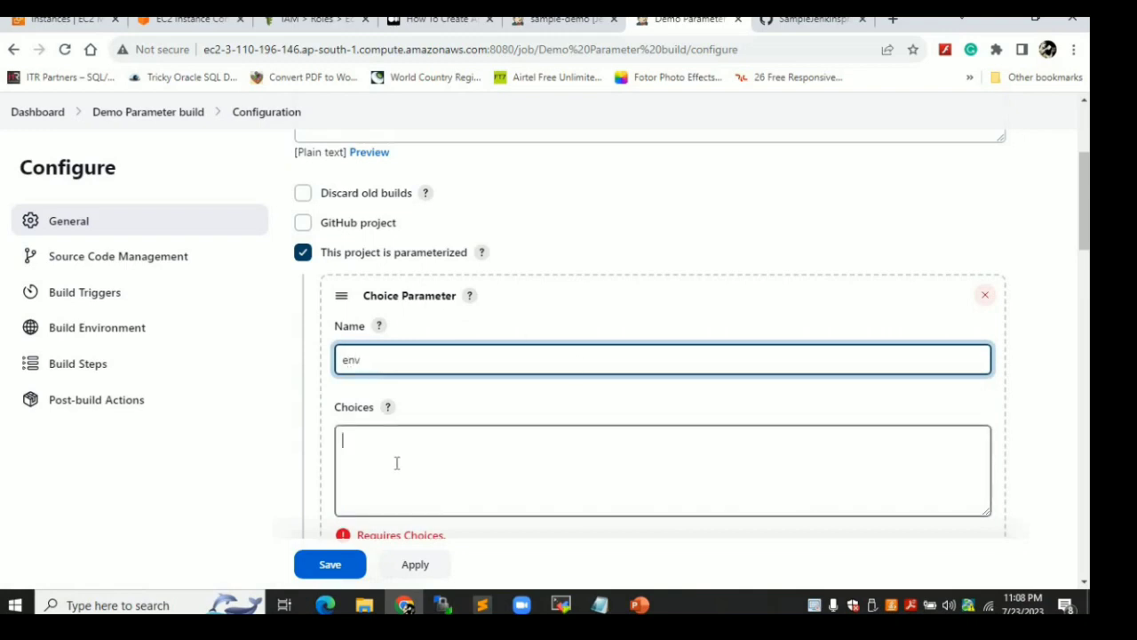
pyautogui.write('Qa')
pyautogui.press('Return')
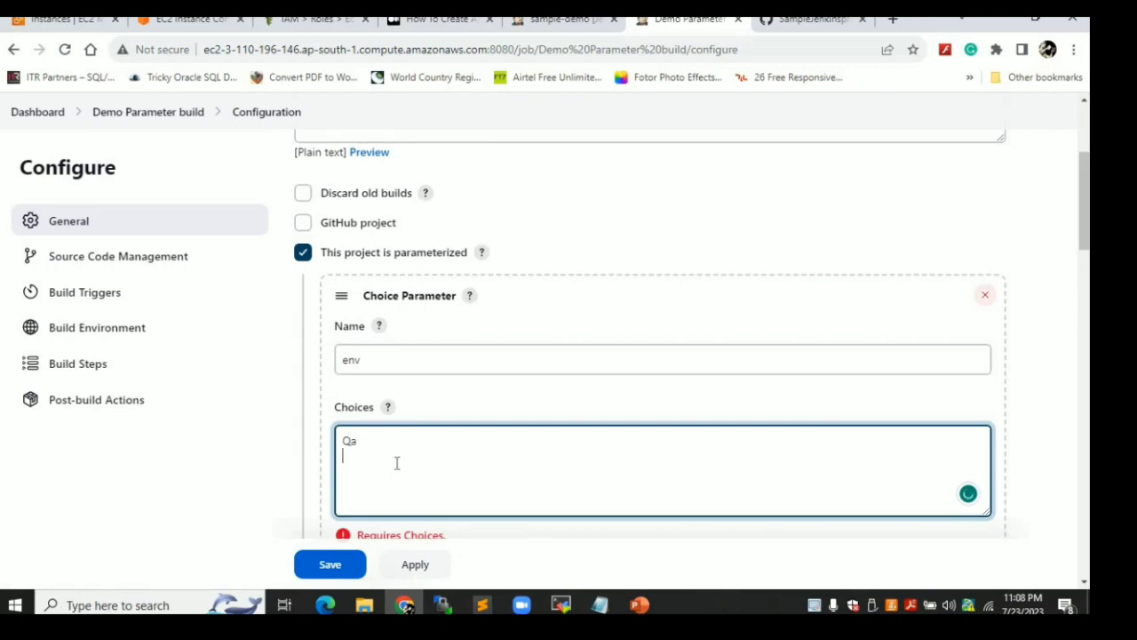
pyautogui.press('BackSpace')
pyautogui.write('A')
pyautogui.press('Return')
pyautogui.write('Dev ')
pyautogui.write('Stage')
pyautogui.press('Return')
pyautogui.write('Prod')
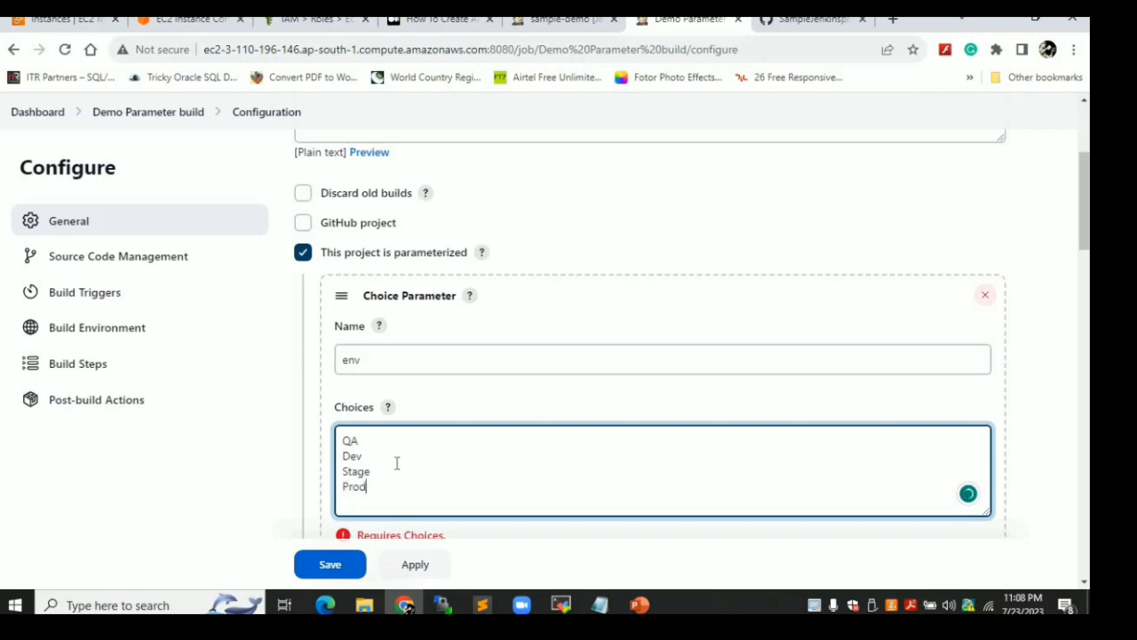
pyautogui.click(344, 573)
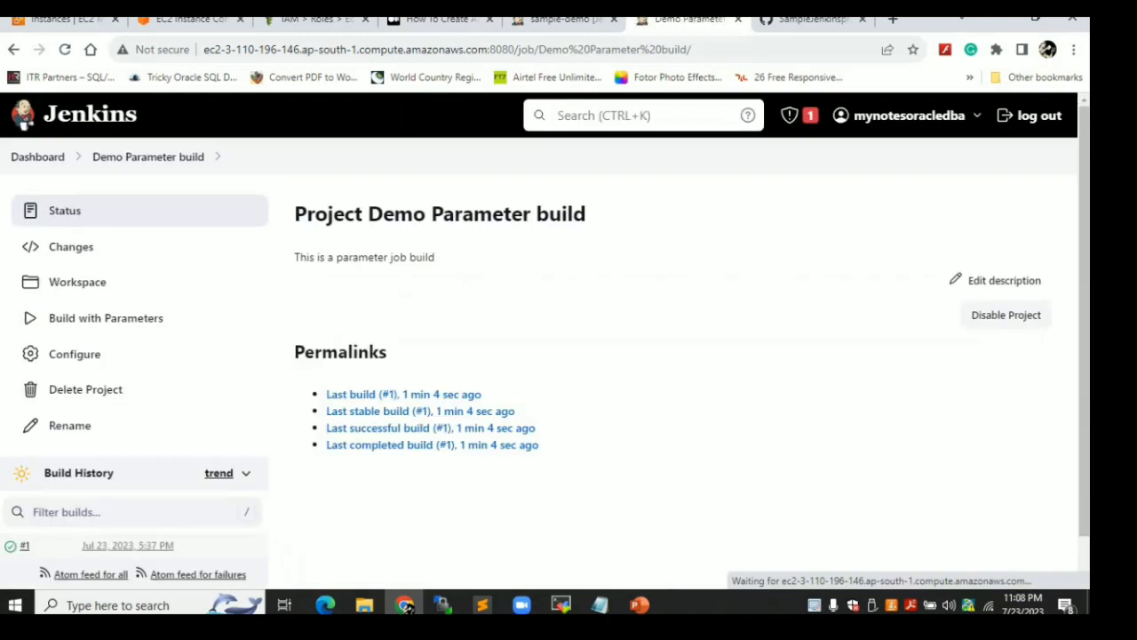
# Build the Demo Parameter build project with env set to Stage
pyautogui.click(68, 331)
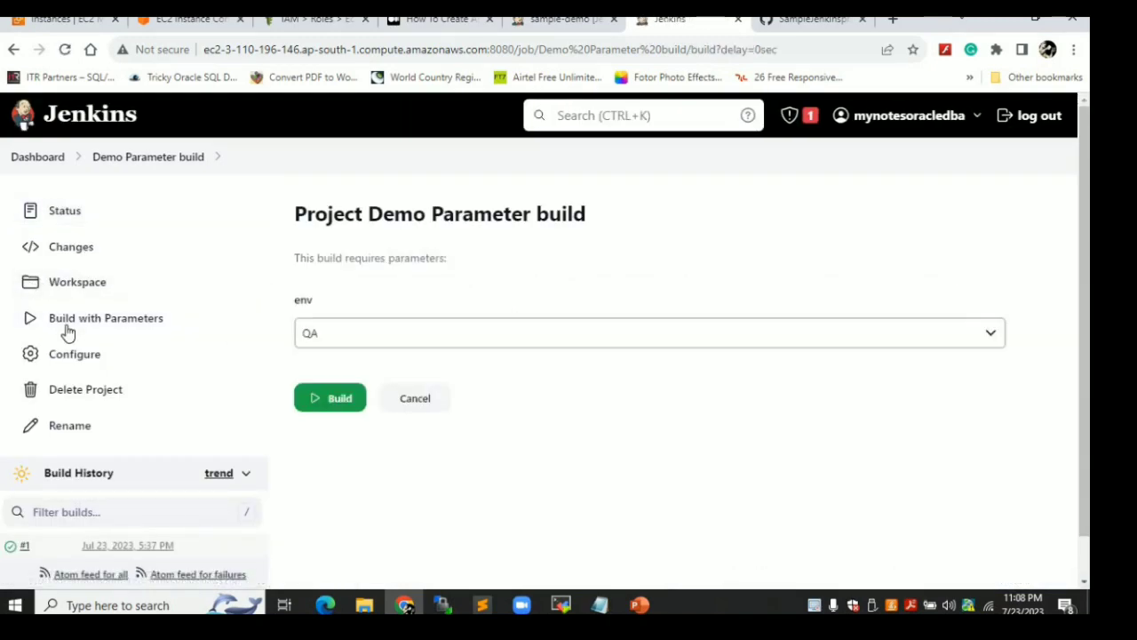
pyautogui.click(388, 327)
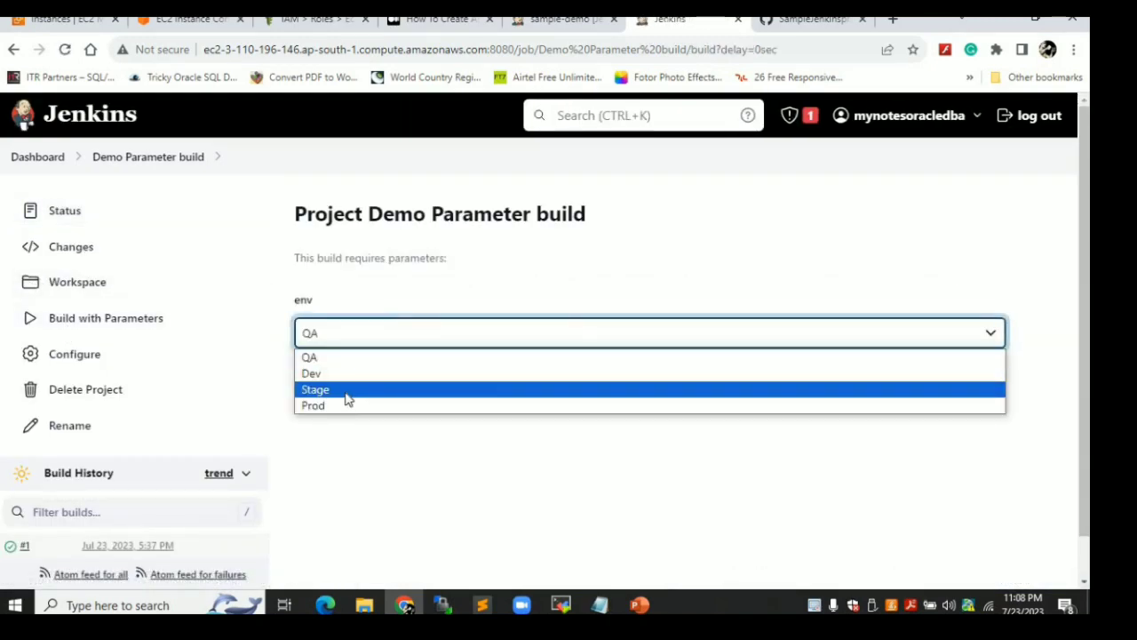
pyautogui.click(347, 396)
pyautogui.click(333, 400)
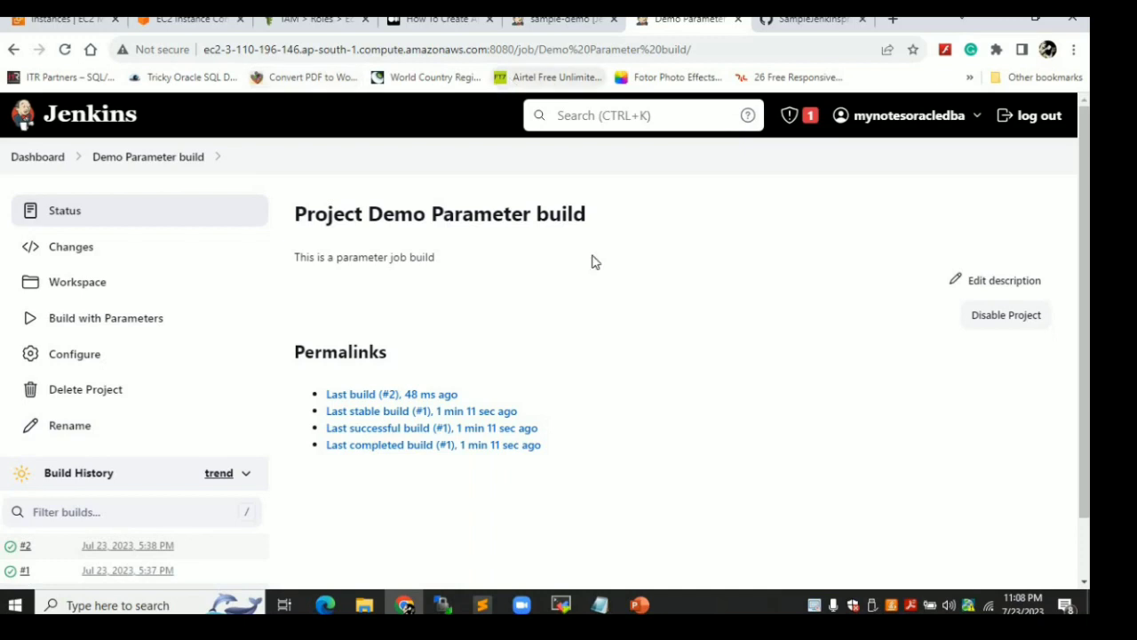
# Switch to the PowerPoint slide show and advance from the parameterized Build slide to the Cron Expression slide
pyautogui.click(642, 606)
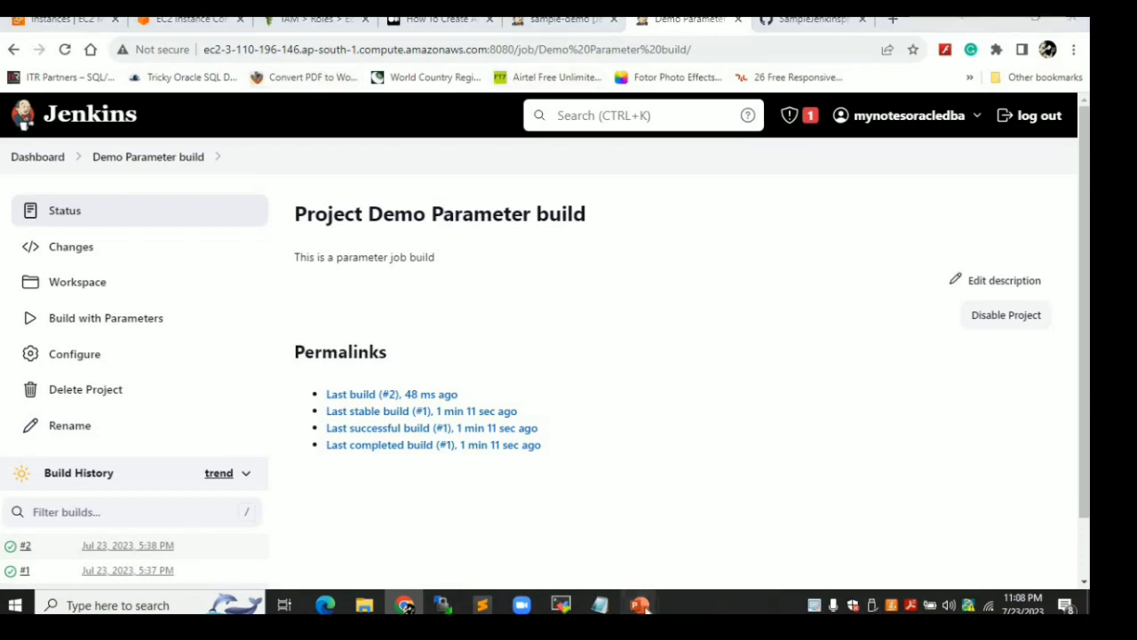
pyautogui.click(715, 562)
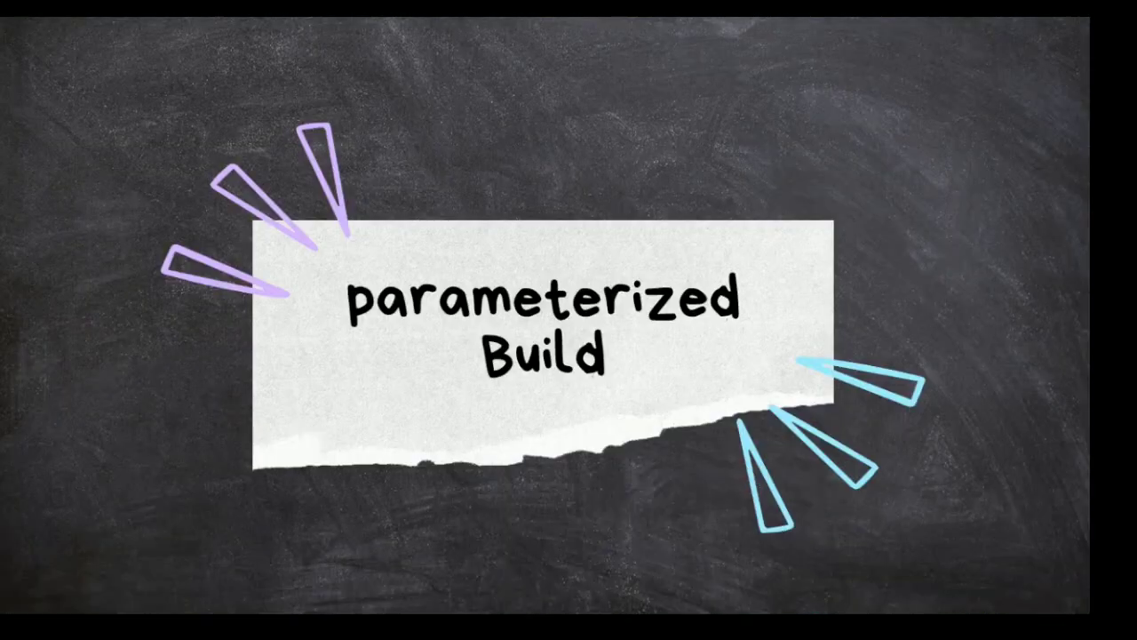
pyautogui.press('Right')
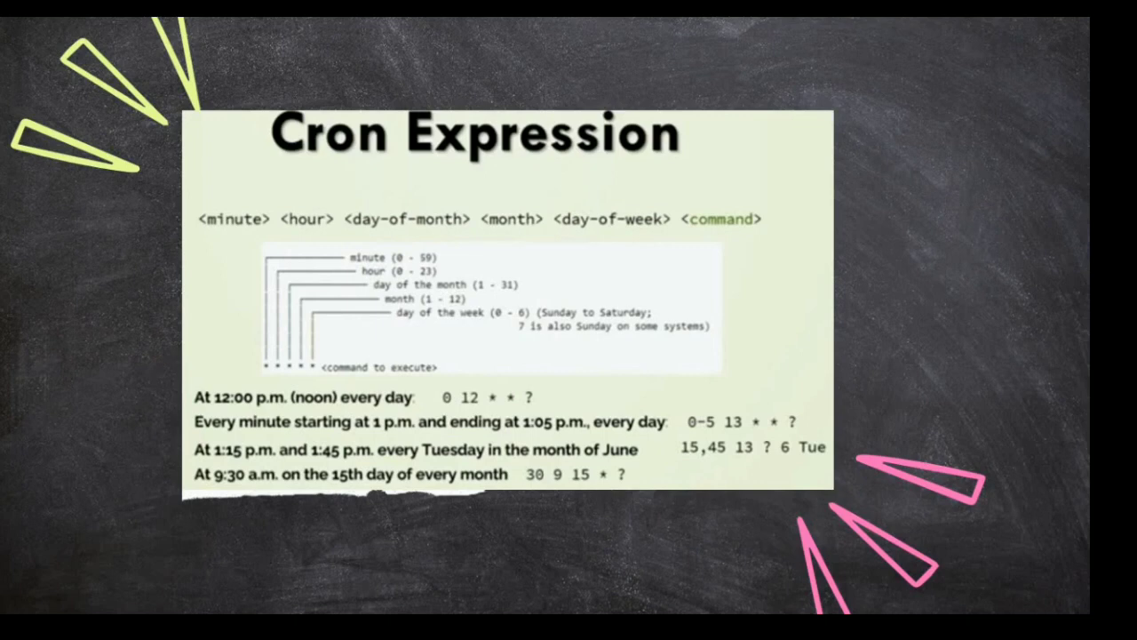
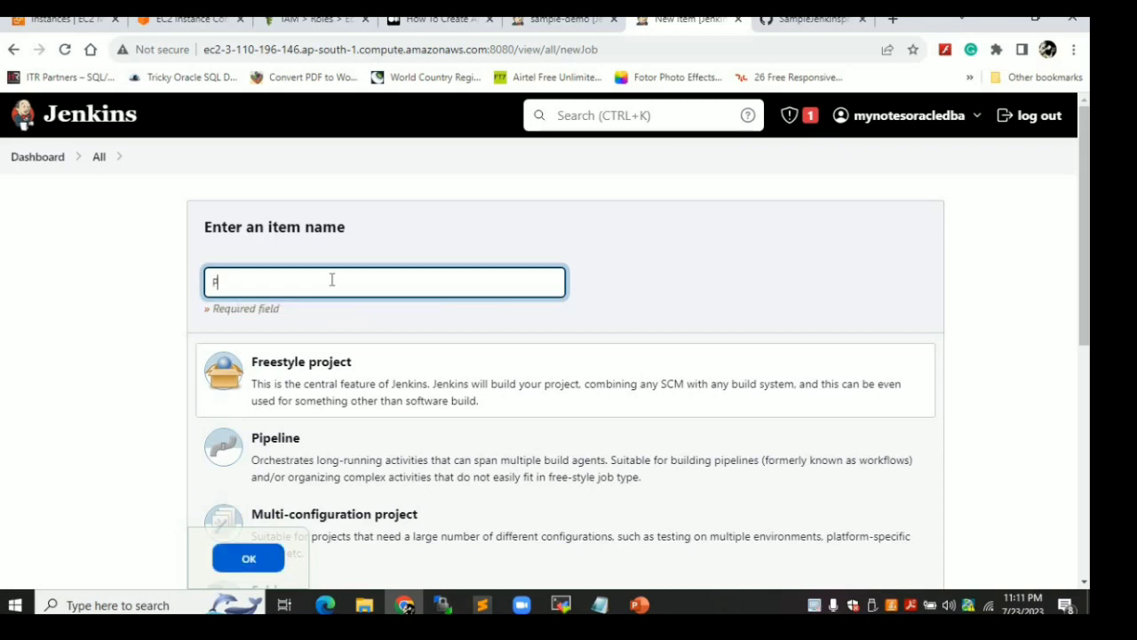
# Create a freestyle project named Poll Scm demo and give it the description "Poll scm demo"
pyautogui.write('oll Scm demo')
pyautogui.click(352, 398)
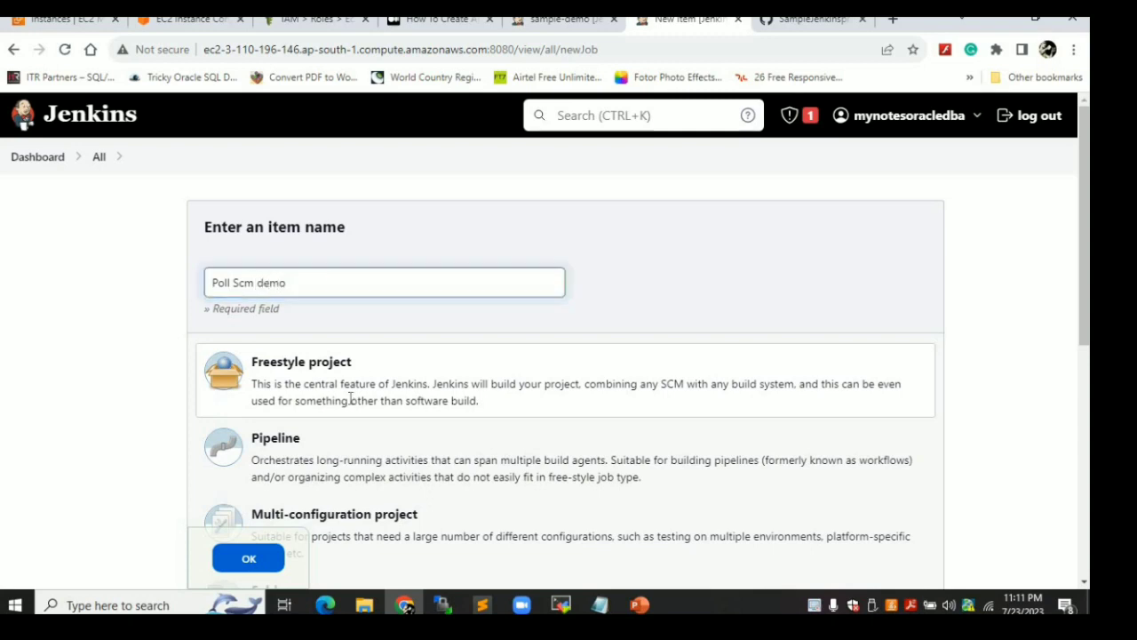
pyautogui.click(261, 566)
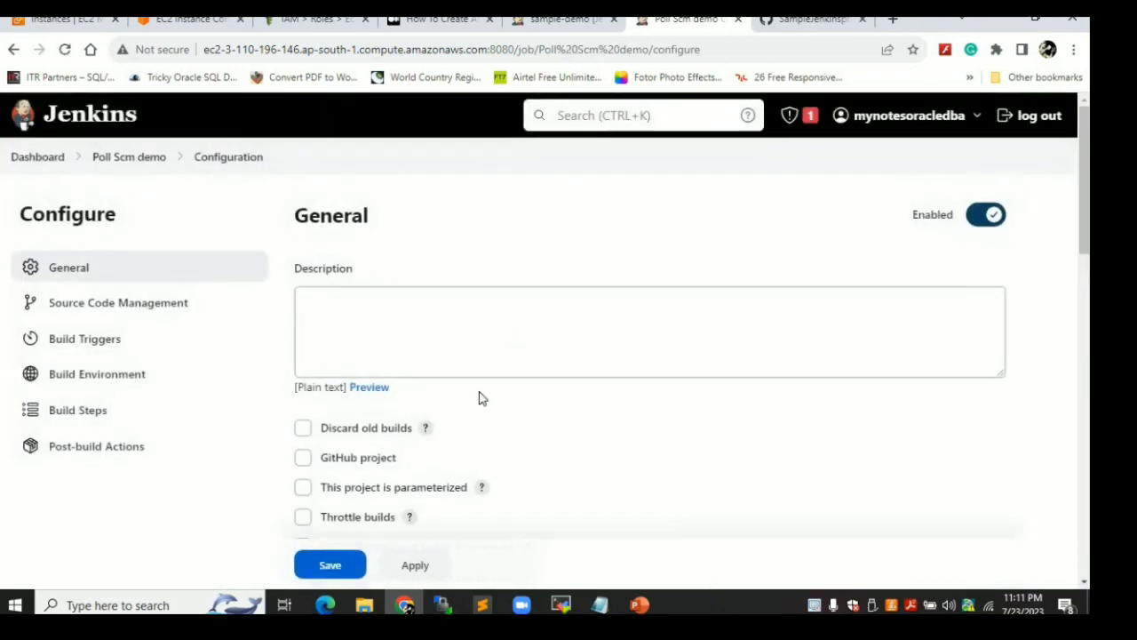
pyautogui.click(378, 307)
pyautogui.write('Po')
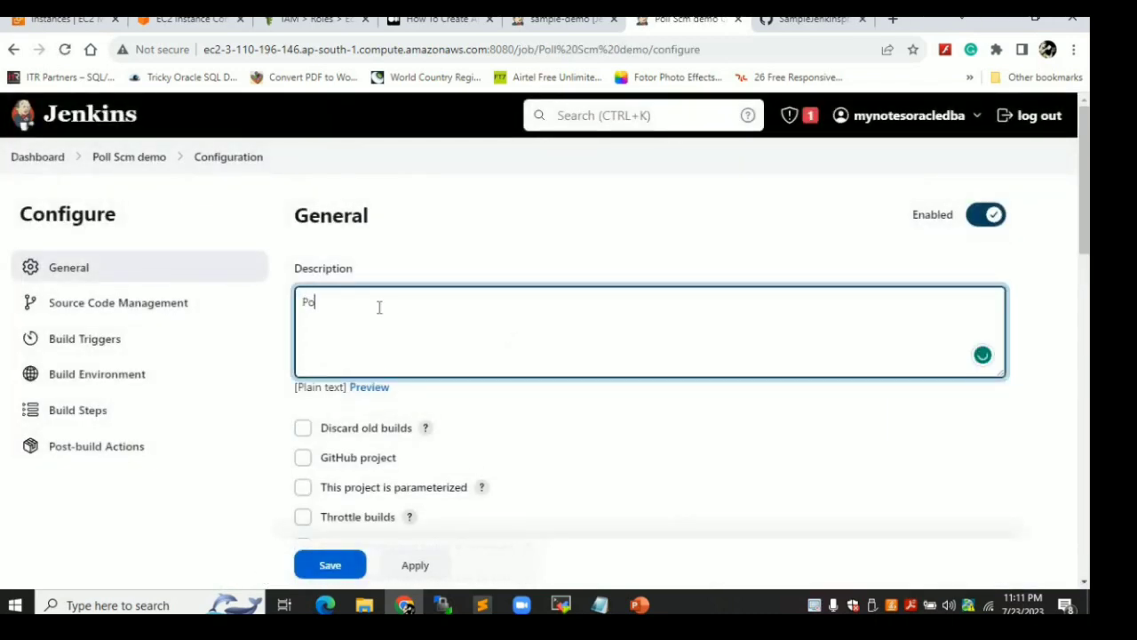
pyautogui.write('ll scm demo')
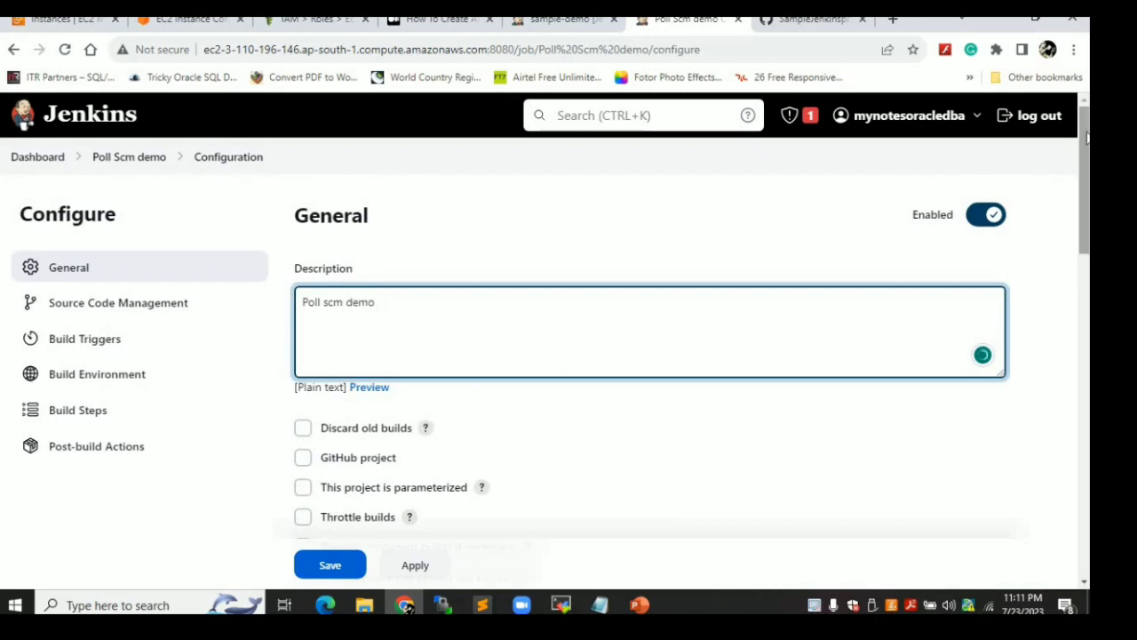
# Choose Git as the Poll Scm demo project's source code management
pyautogui.moveTo(1087, 138); pyautogui.dragTo(1087, 263)
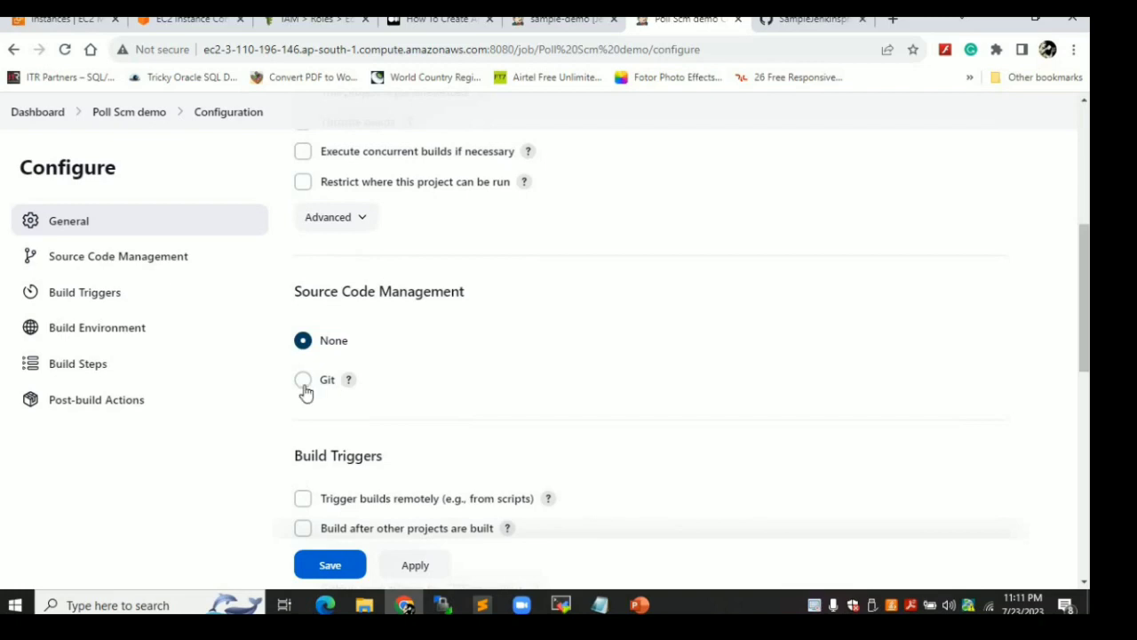
pyautogui.click(303, 384)
pyautogui.click(383, 488)
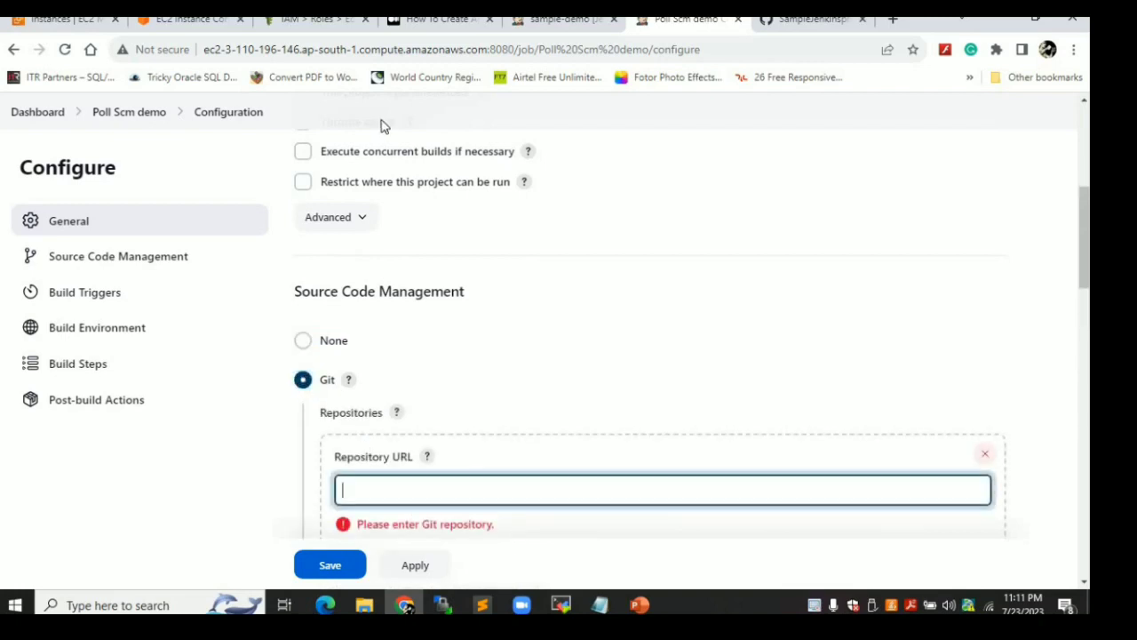
# Copy the HTTPS clone URL of SampleJenkinsproject from GitHub and paste it as the Git repository URL in the Poll Scm demo configuration
pyautogui.click(802, 21)
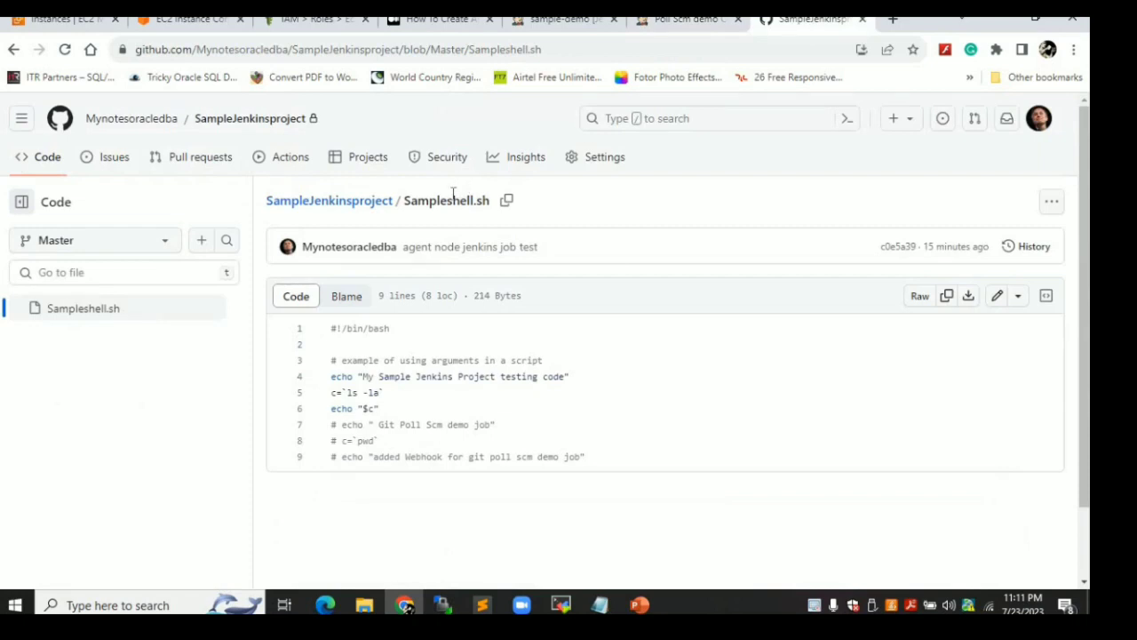
pyautogui.click(378, 201)
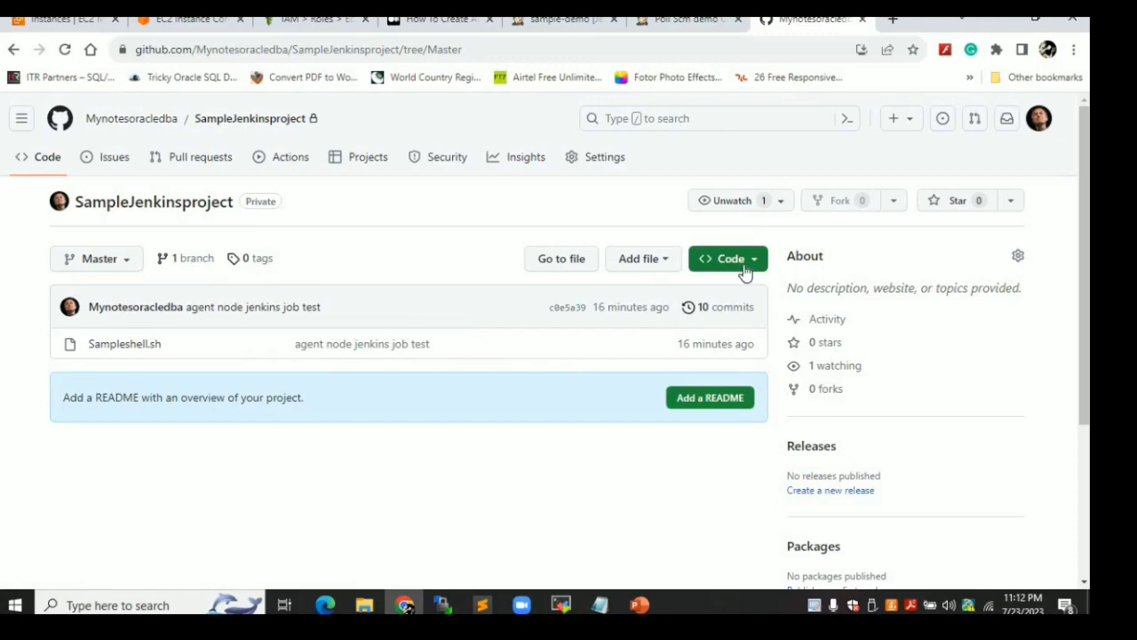
pyautogui.click(744, 265)
pyautogui.click(738, 405)
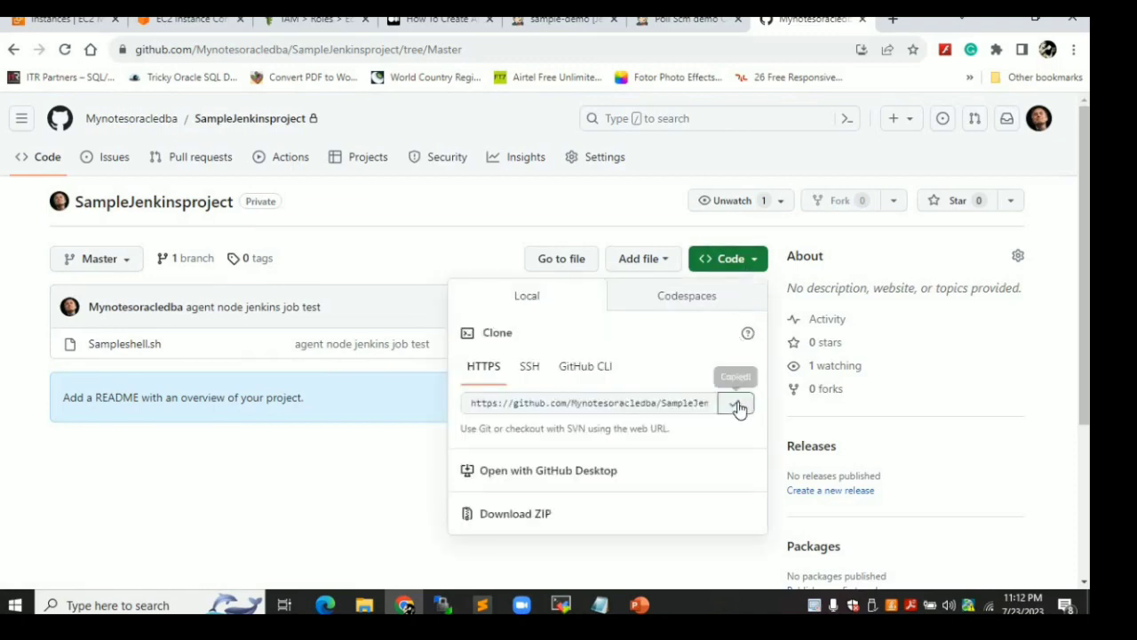
pyautogui.click(595, 27)
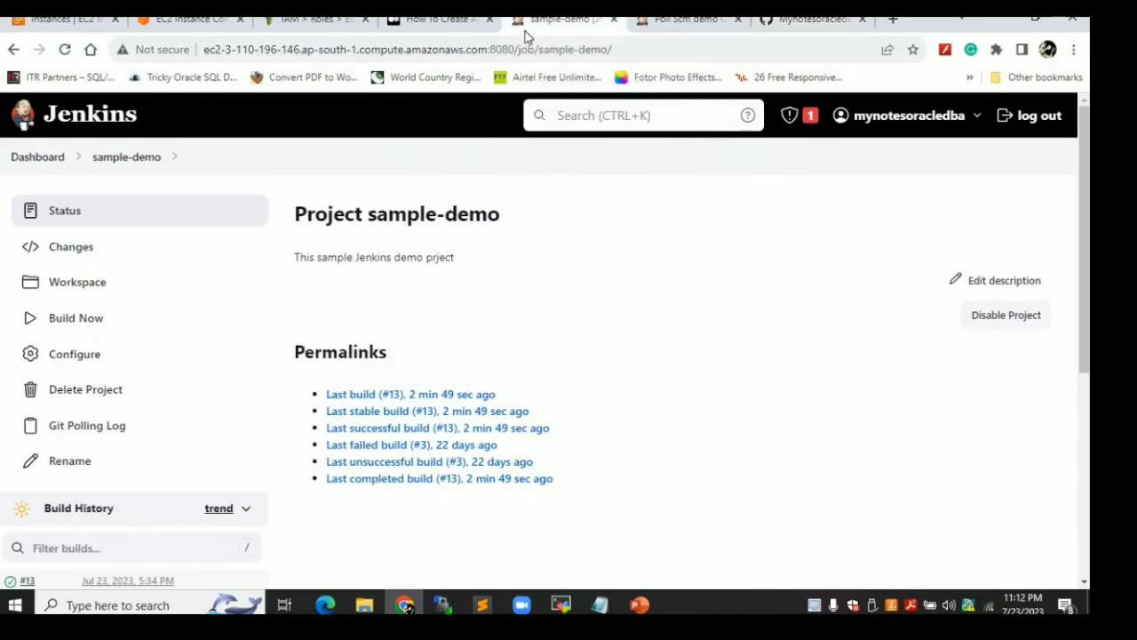
pyautogui.click(644, 27)
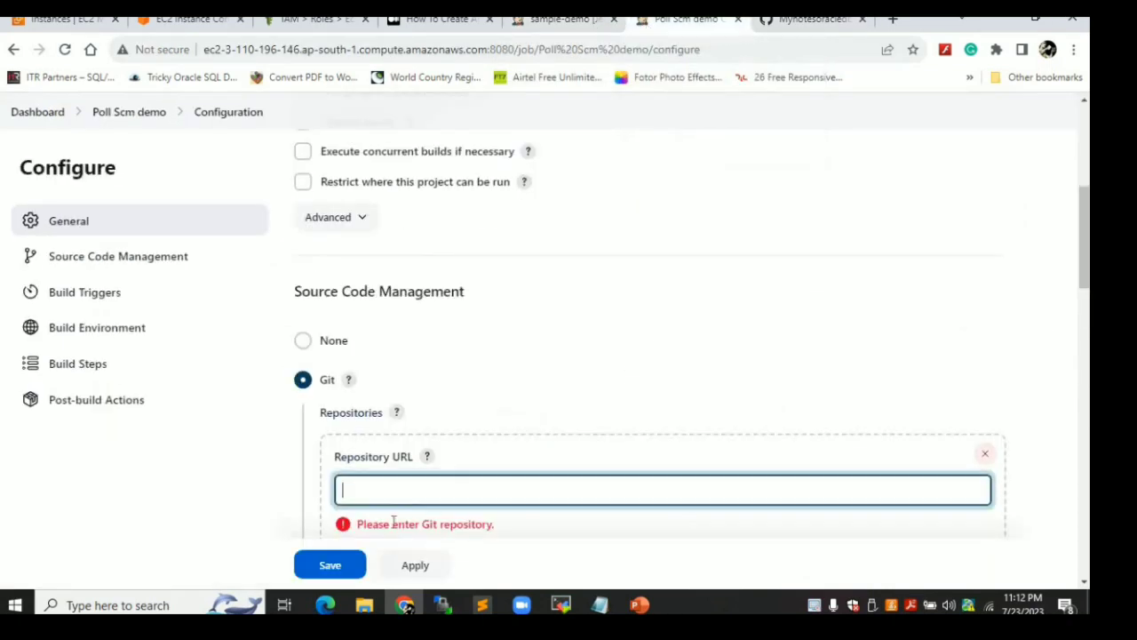
pyautogui.hotkey('ctrl', 'v')
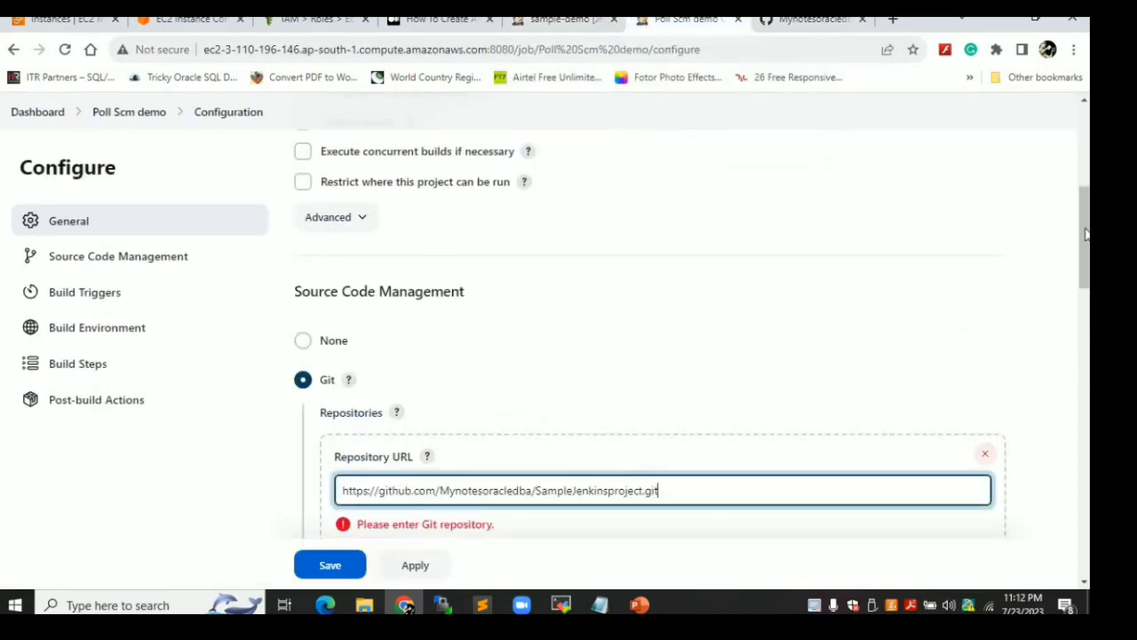
# Set the Git repository's credentials to the stored mynotesoracledba entry
pyautogui.moveTo(1084, 232); pyautogui.dragTo(1084, 284)
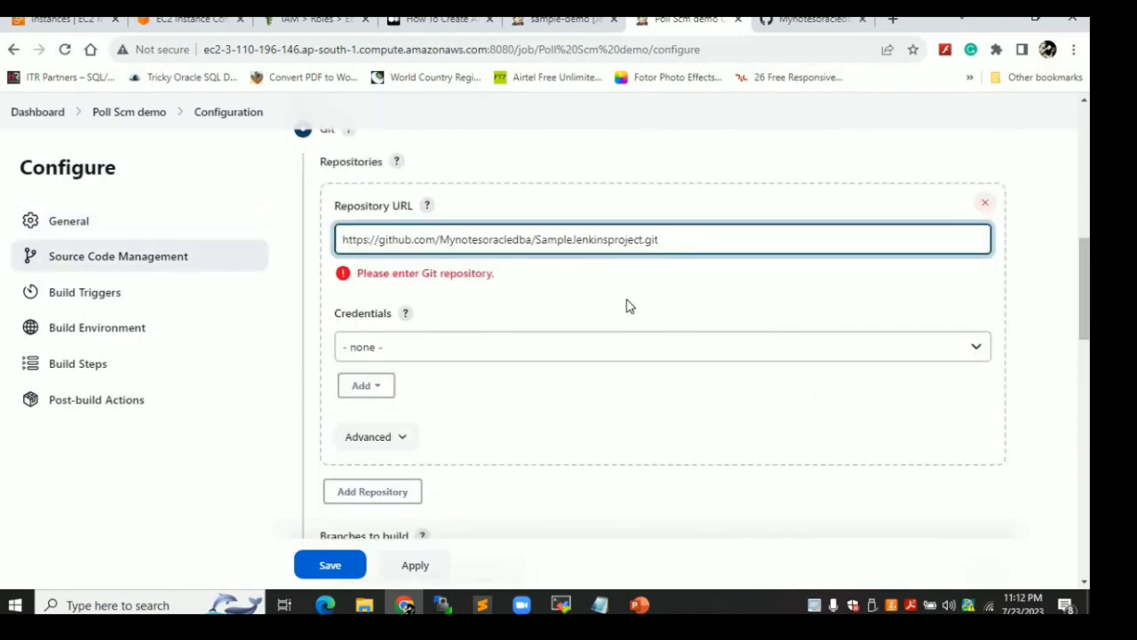
pyautogui.click(576, 347)
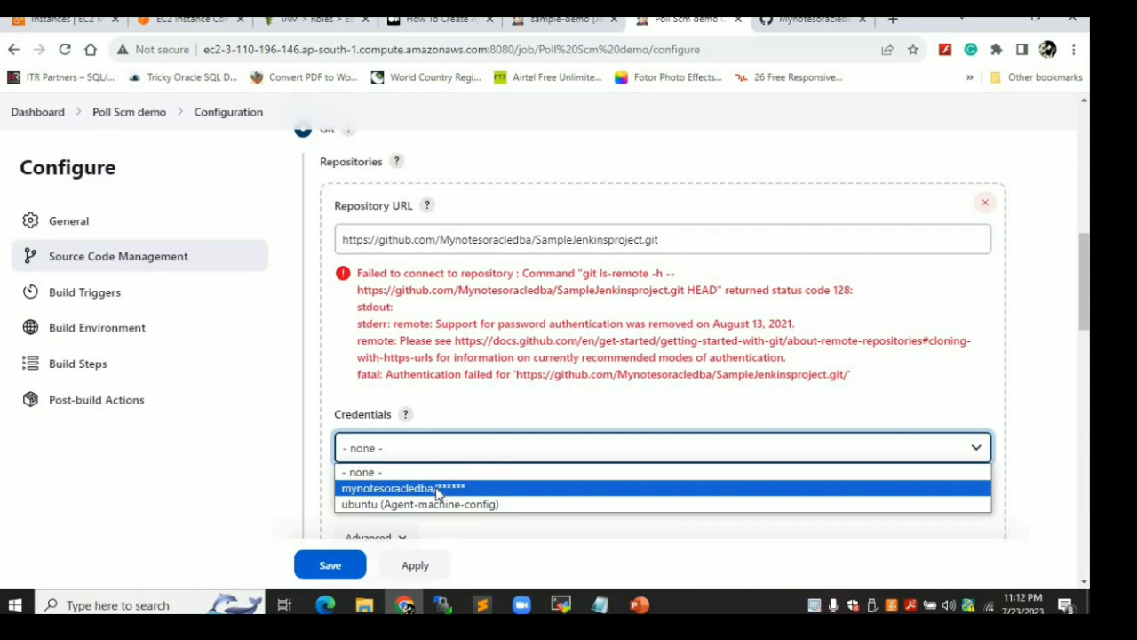
pyautogui.click(437, 489)
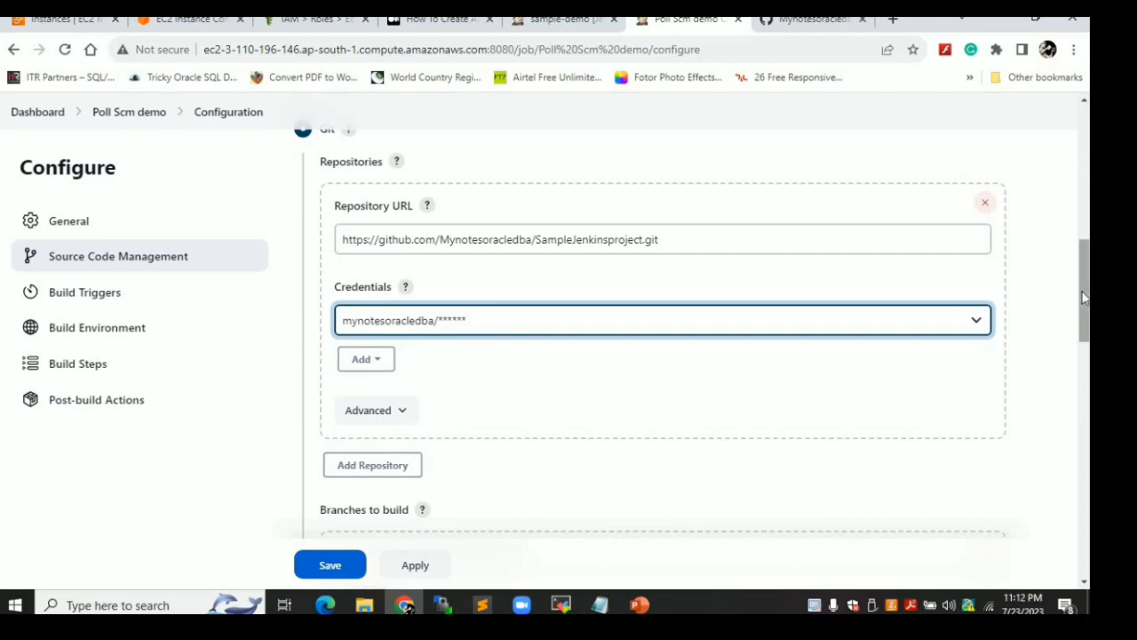
# Set the branch specifier to */Master, checking the branch name against the SampleJenkinsproject repository on GitHub
pyautogui.moveTo(1084, 297); pyautogui.dragTo(1085, 334)
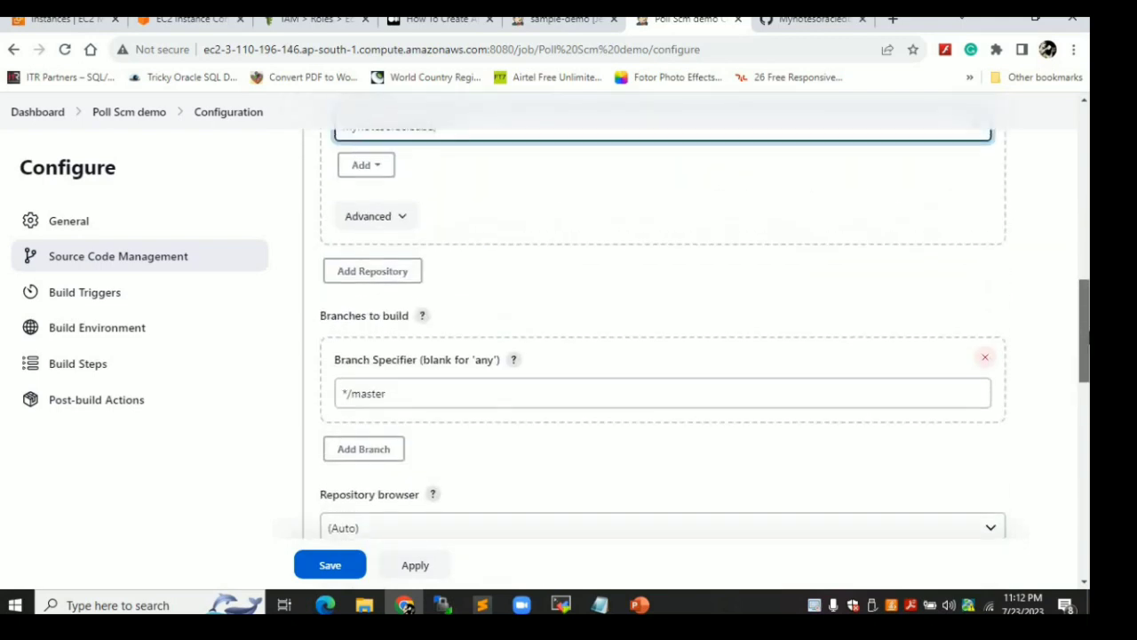
pyautogui.click(357, 396)
pyautogui.press('Delete')
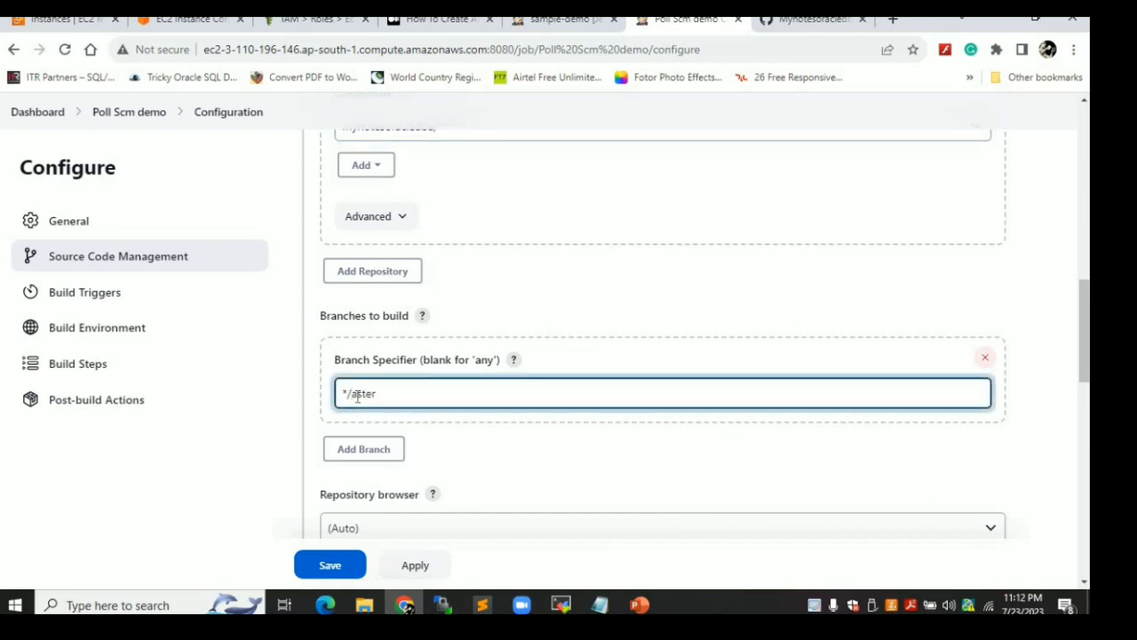
pyautogui.write('M')
pyautogui.click(459, 27)
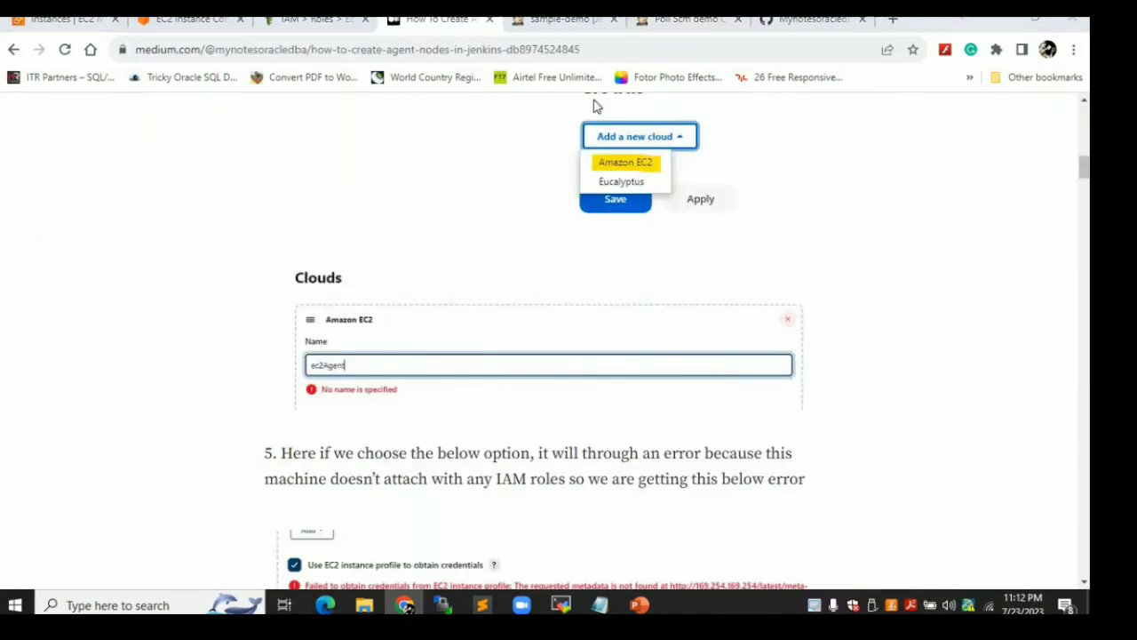
pyautogui.click(787, 23)
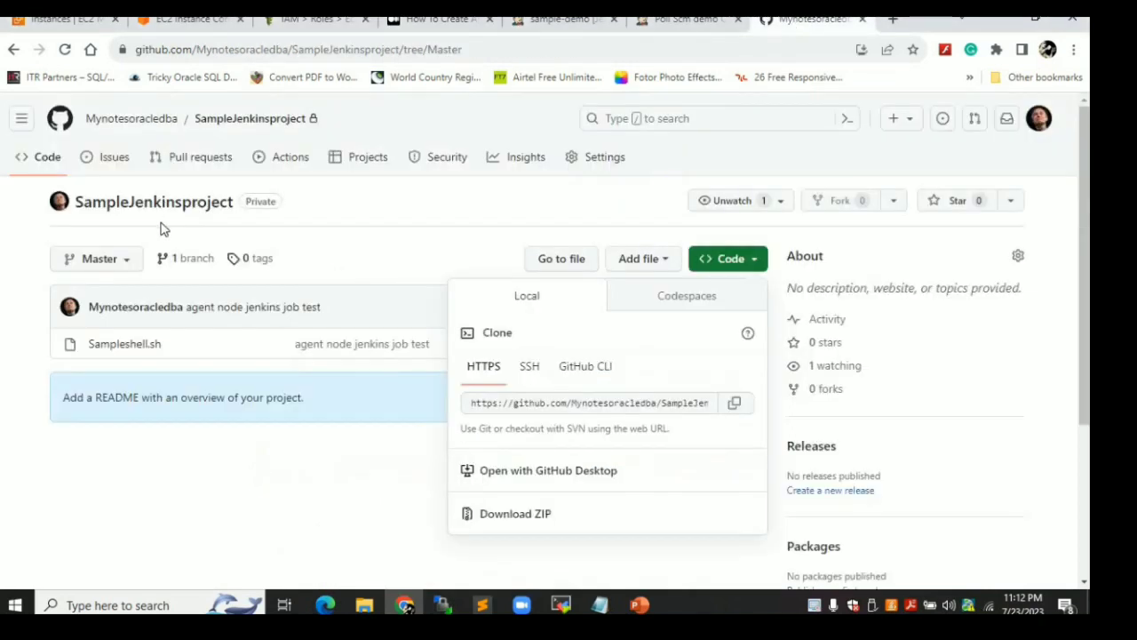
pyautogui.click(562, 22)
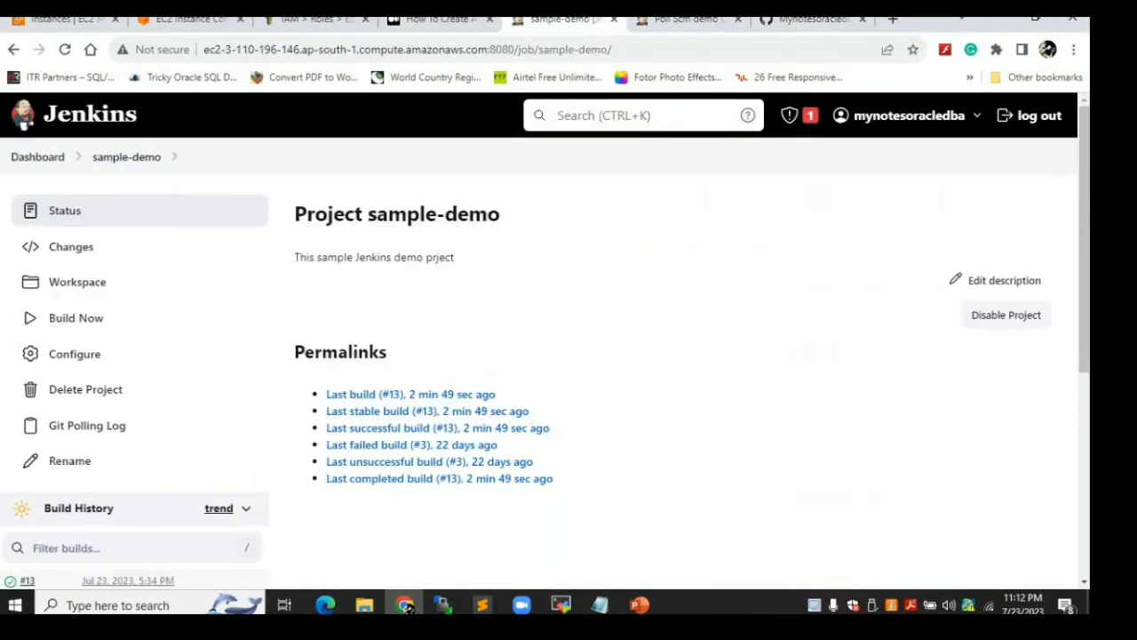
pyautogui.click(692, 22)
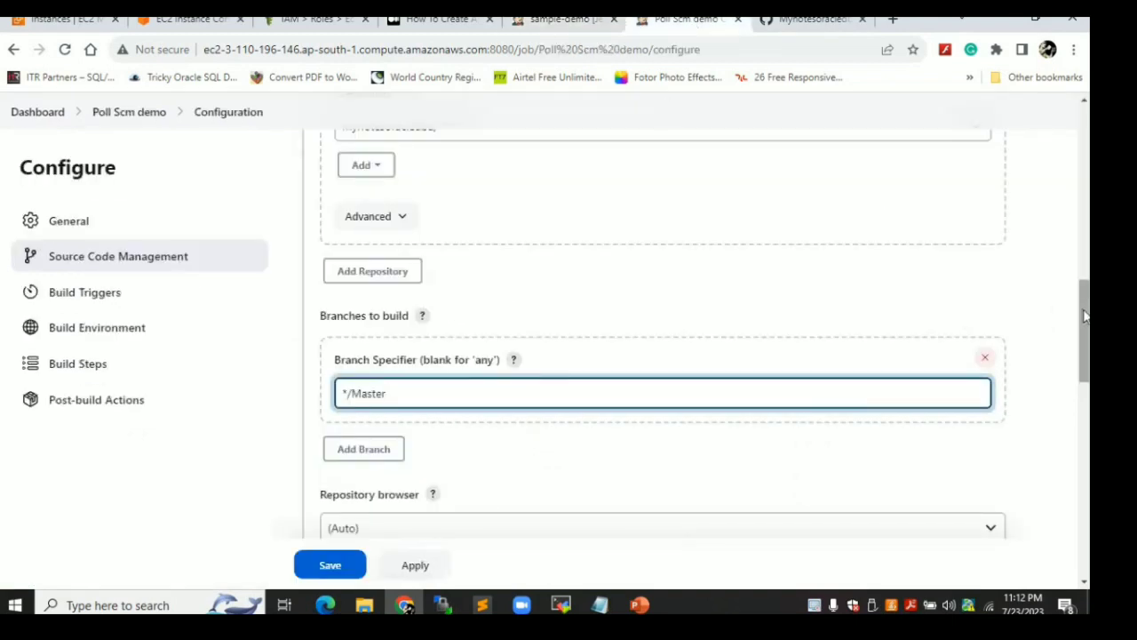
# Enable the Poll SCM build trigger with the schedule */1 * * * *
pyautogui.moveTo(1084, 311); pyautogui.dragTo(1084, 416)
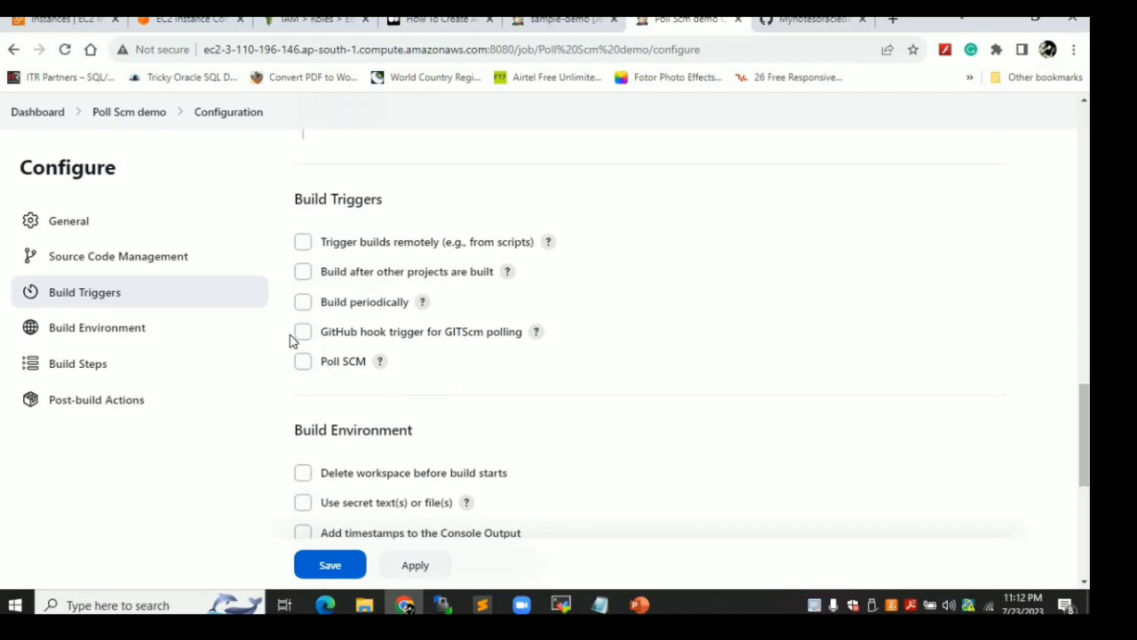
pyautogui.click(302, 361)
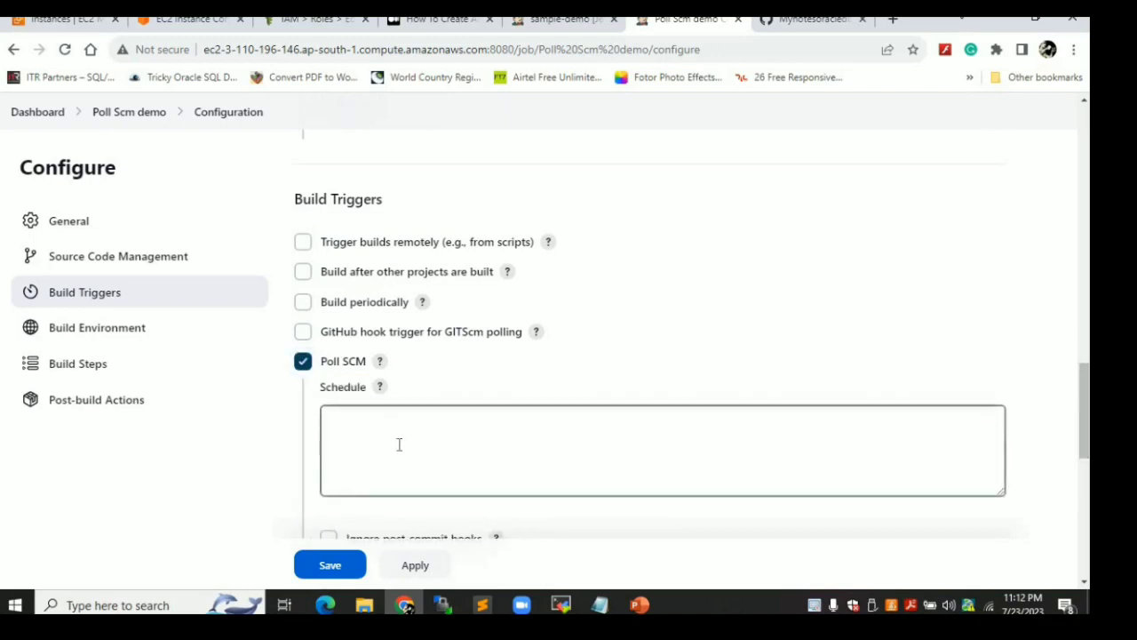
pyautogui.click(399, 445)
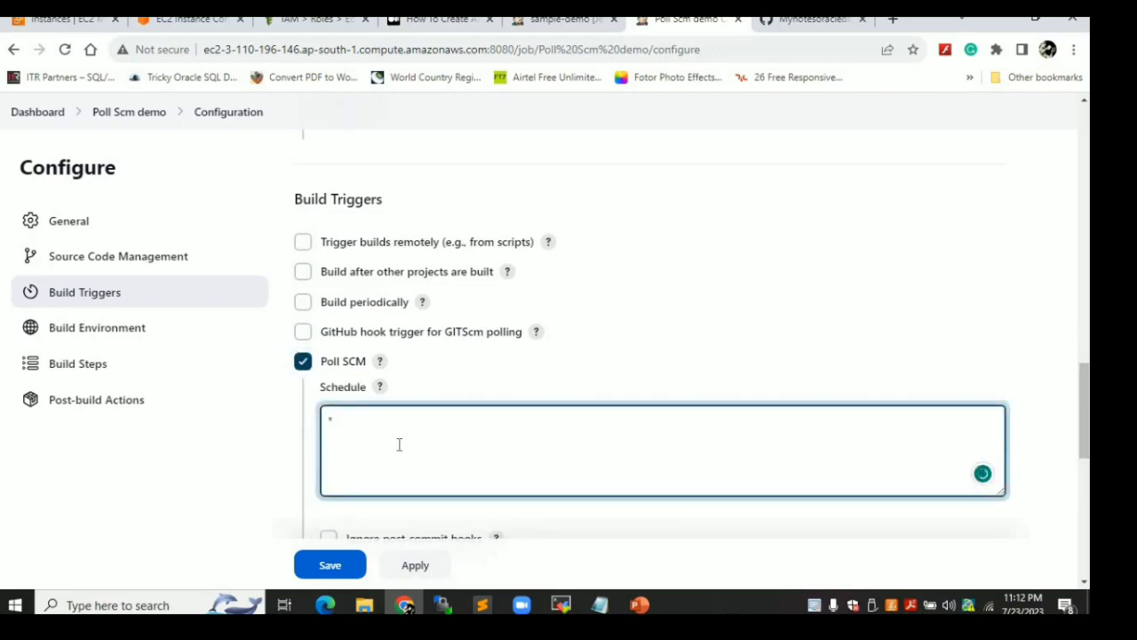
pyautogui.write('*/1 * * * *')
# Add an Execute shell build step with the command chmod 775 * and begin a second line with ./
pyautogui.scroll(-5, 338, 388)
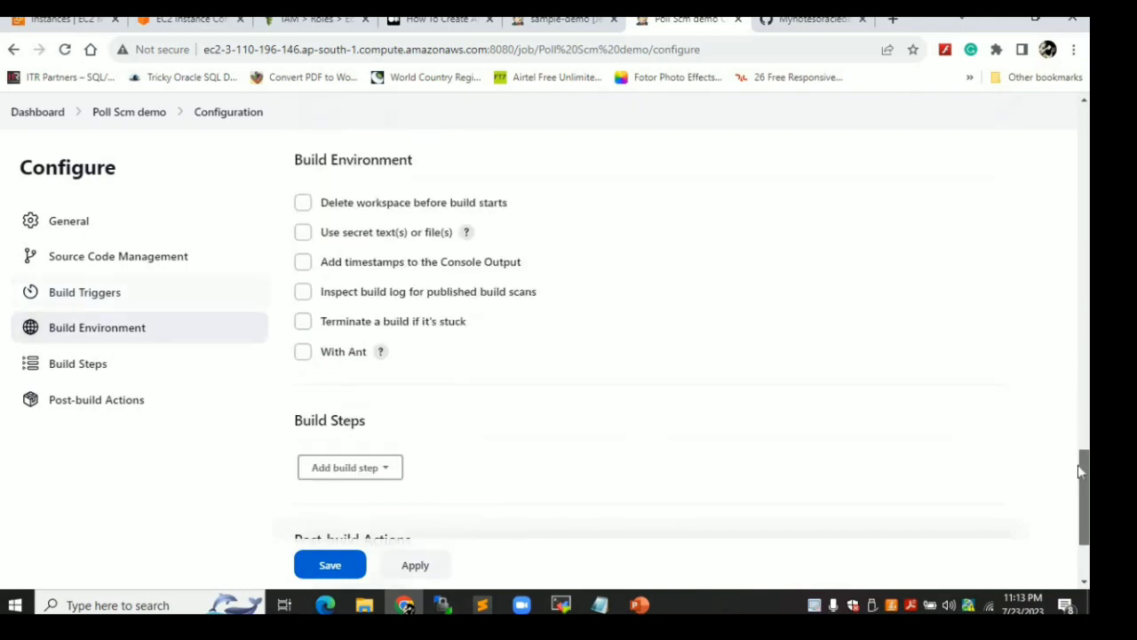
pyautogui.click(355, 467)
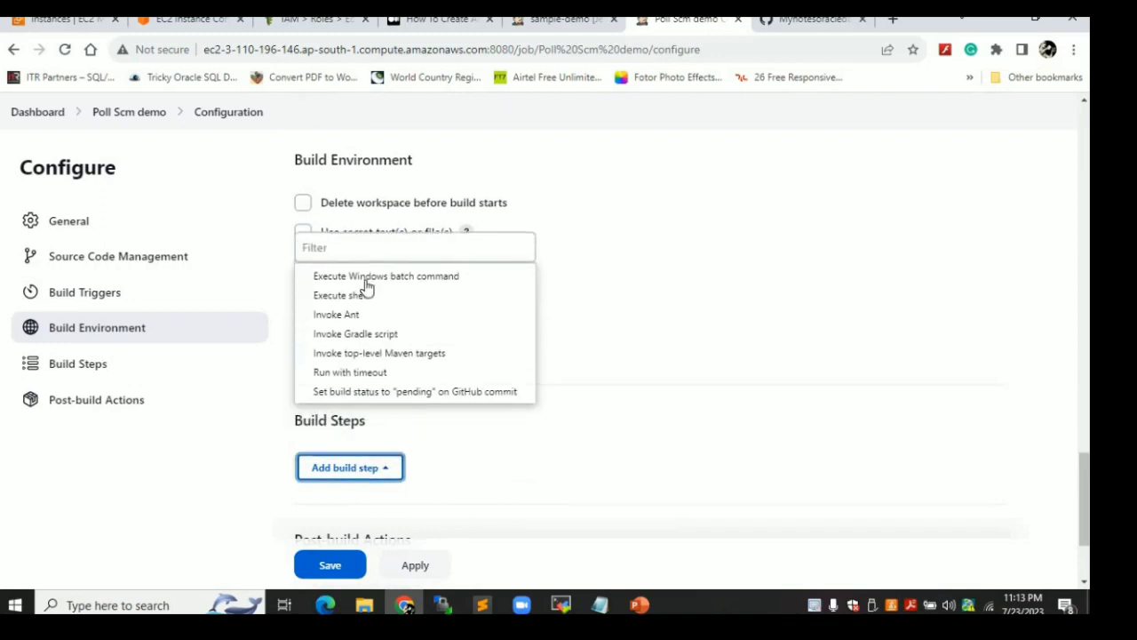
pyautogui.click(356, 296)
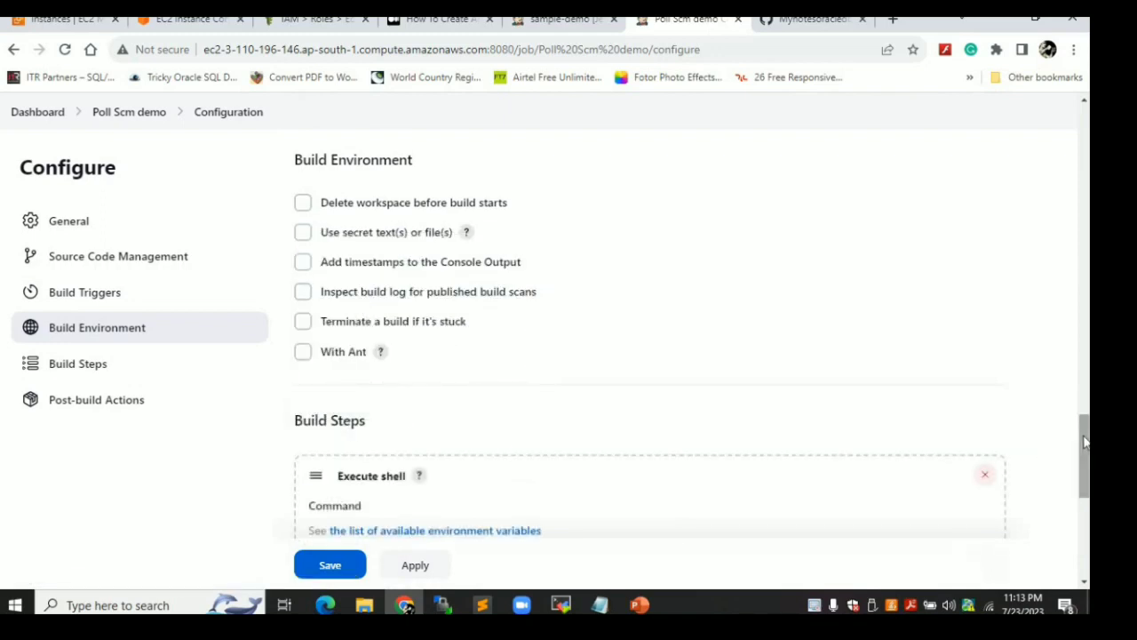
pyautogui.moveTo(1079, 444); pyautogui.dragTo(1078, 479)
pyautogui.click(452, 365)
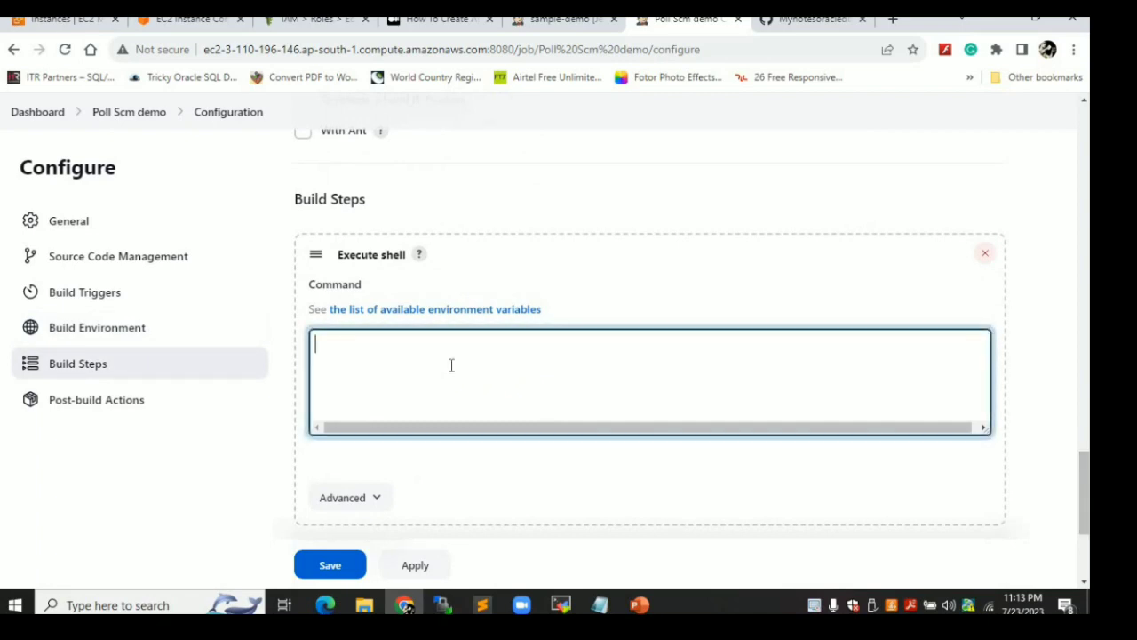
pyautogui.write('chmod 775 *')
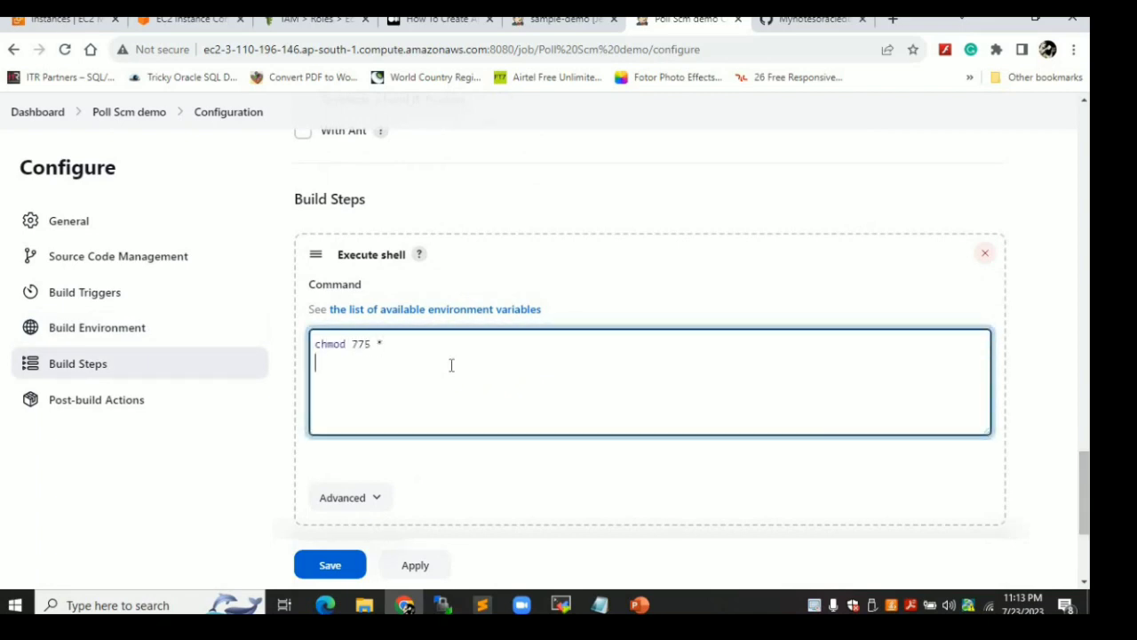
pyautogui.write('/')
# Copy the path of Sampleshell.sh from the GitHub repository and paste it to complete the second shell command as ./Sampleshell.sh
pyautogui.click(767, 24)
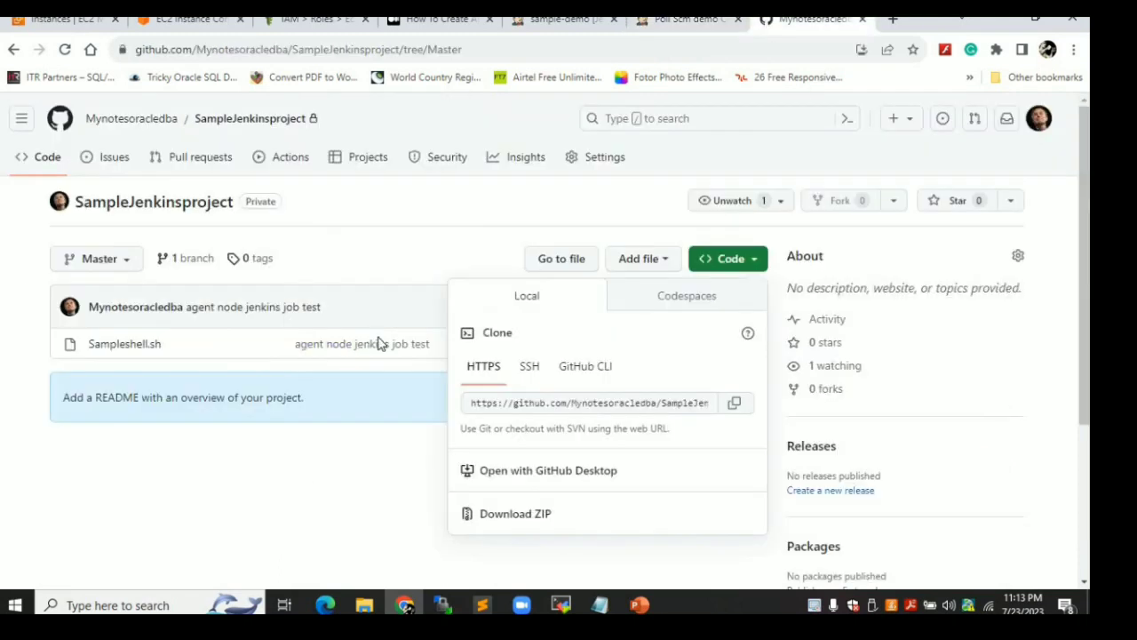
pyautogui.click(311, 238)
pyautogui.click(124, 350)
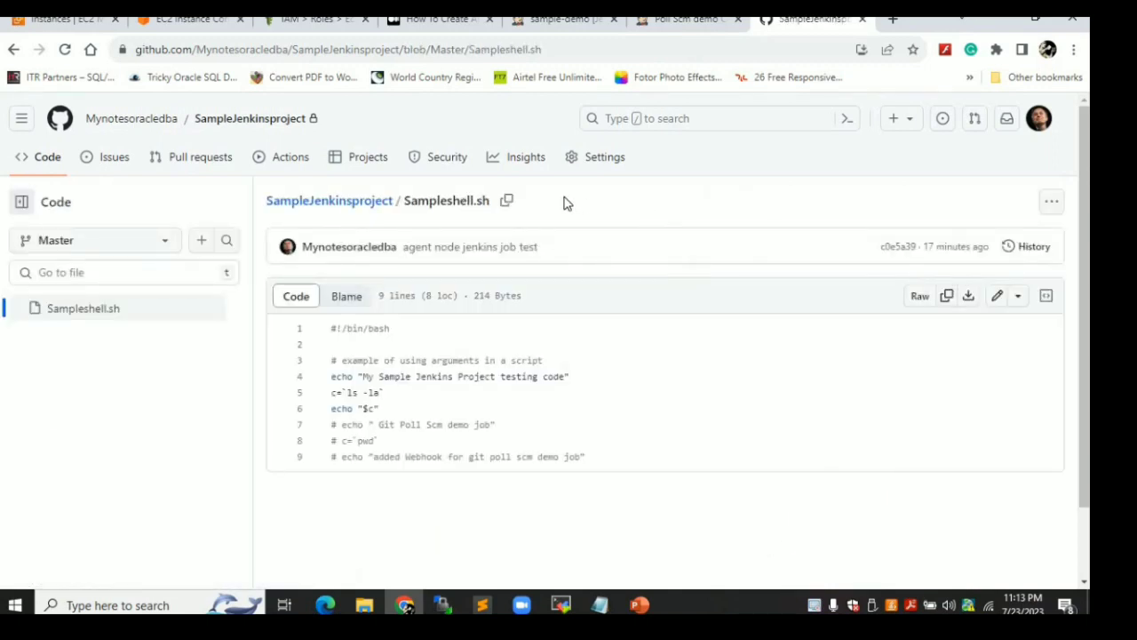
pyautogui.click(507, 204)
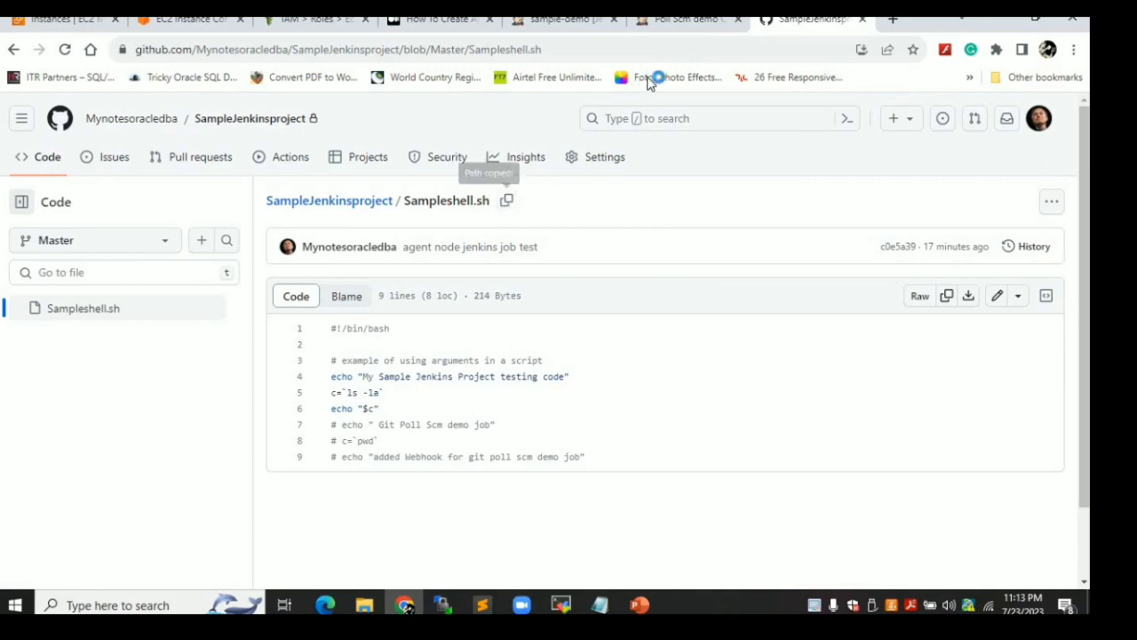
pyautogui.click(675, 38)
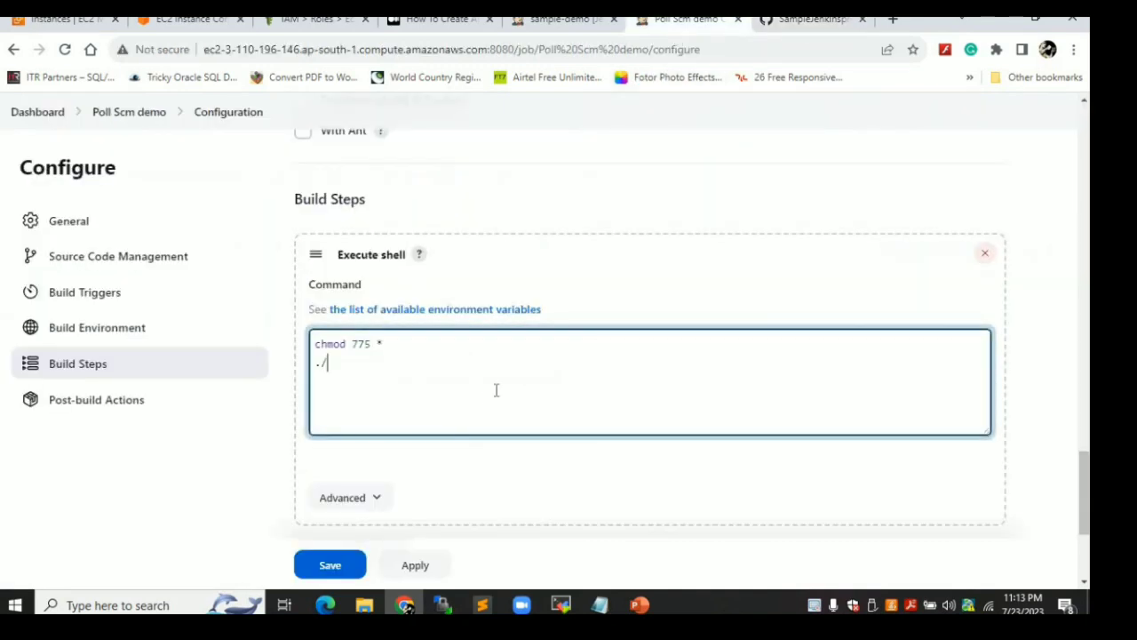
pyautogui.hotkey('ctrl', 'v')
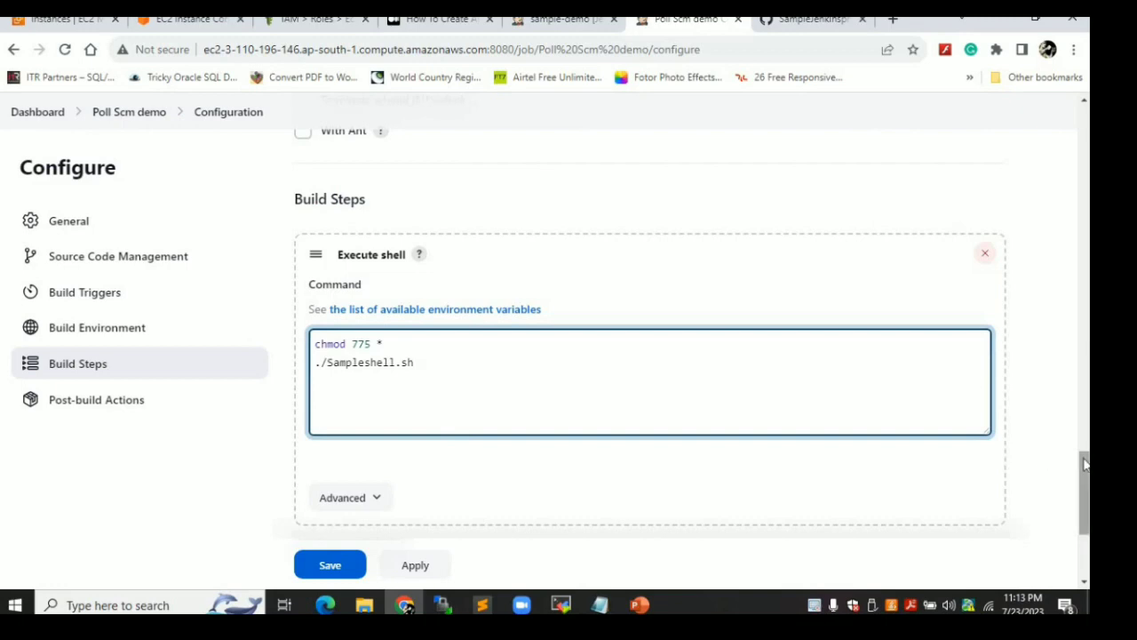
# Review the Poll Scm demo configuration from the source code settings to the build steps and save it
pyautogui.scroll(-5, 1083, 463)
pyautogui.scroll(8, 1071, 426)
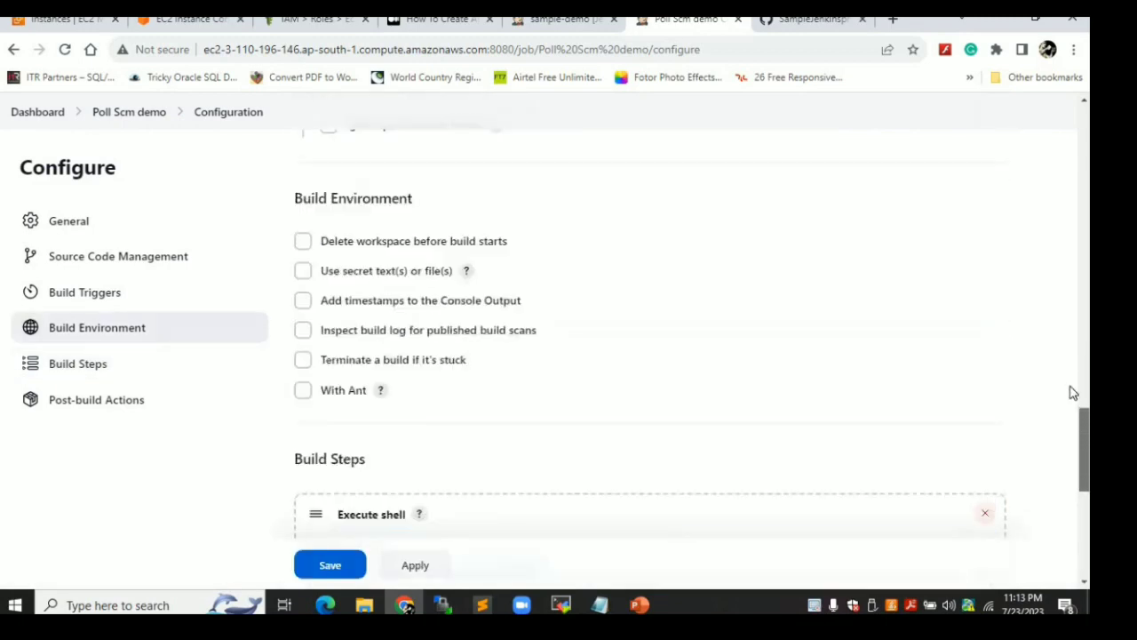
pyautogui.scroll(8, 1071, 392)
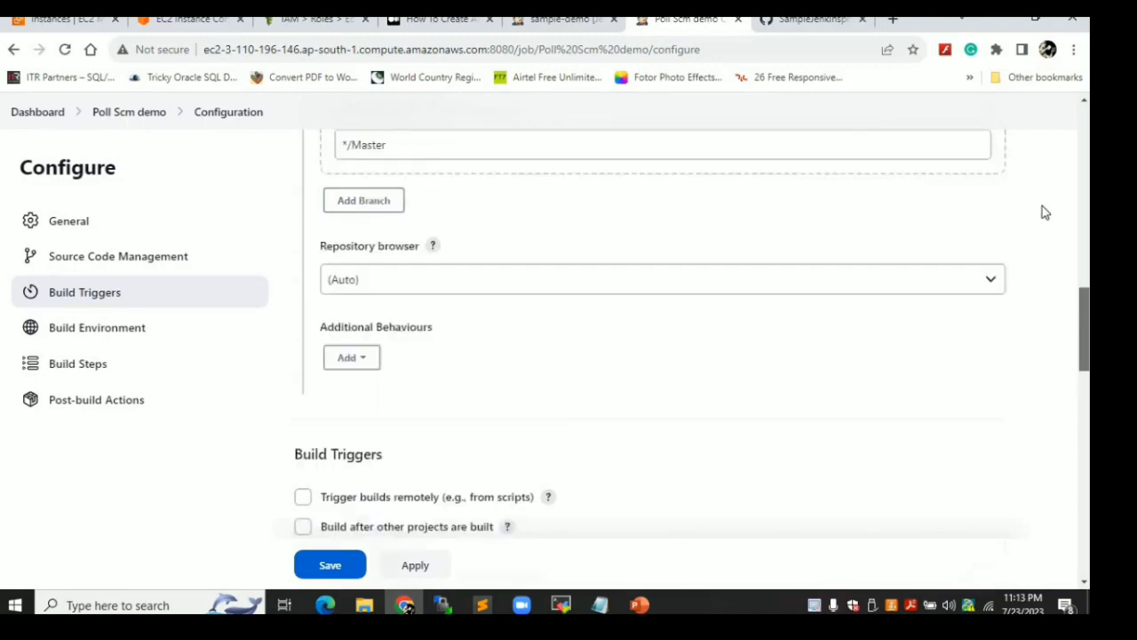
pyautogui.scroll(4, 1042, 213)
pyautogui.scroll(-12, 648, 355)
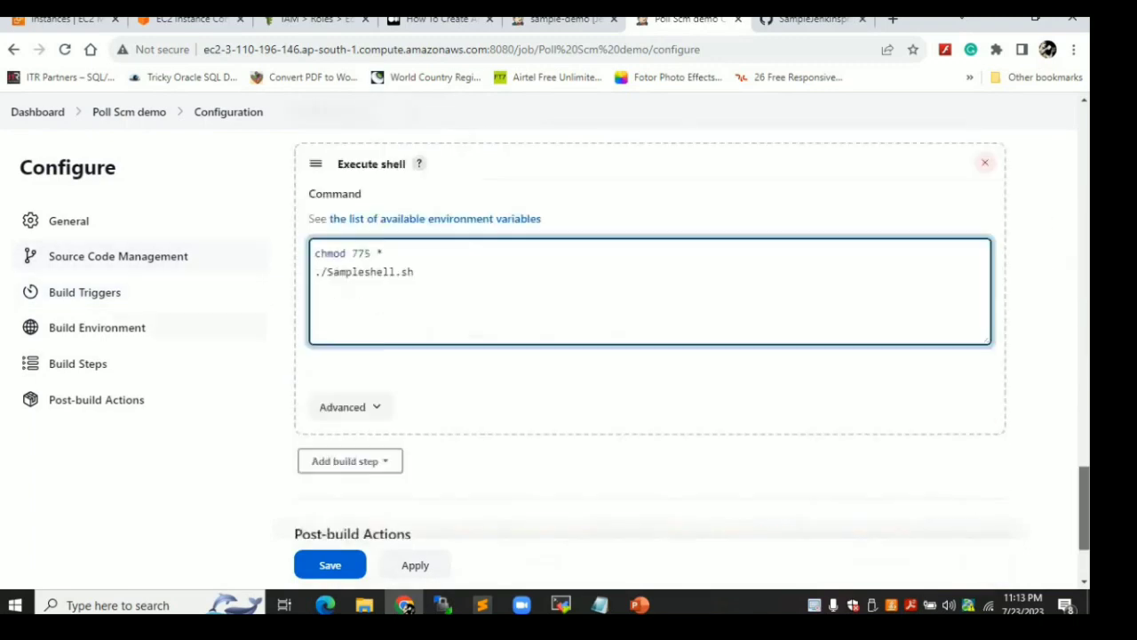
pyautogui.click(352, 561)
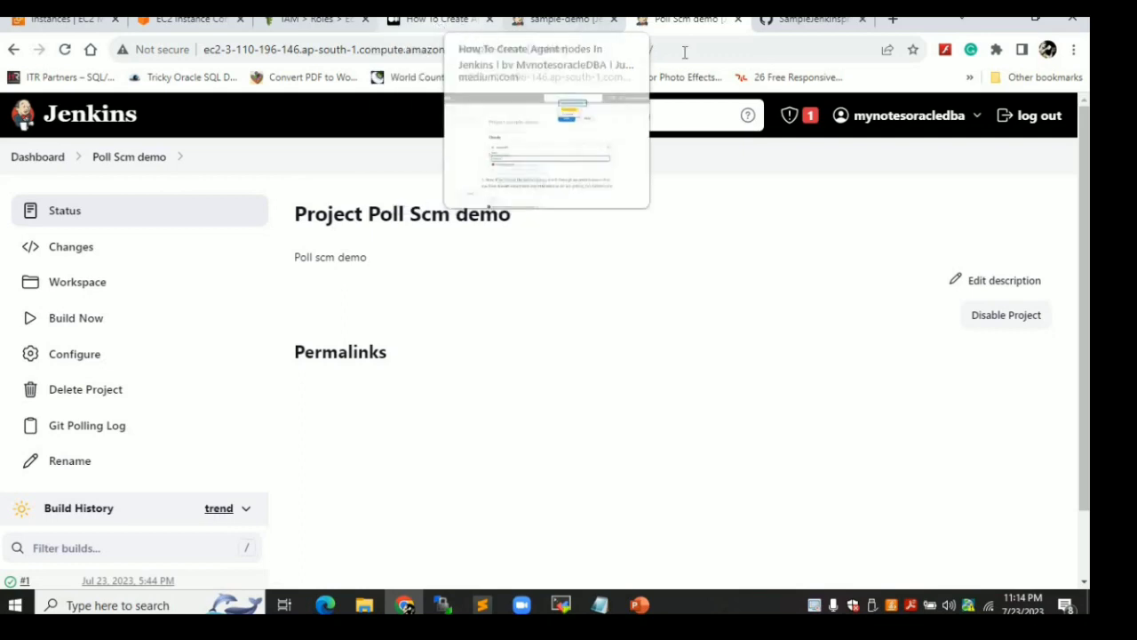
# Open Sampleshell.sh for editing on GitHub and uncomment lines 7 to 9
pyautogui.click(812, 21)
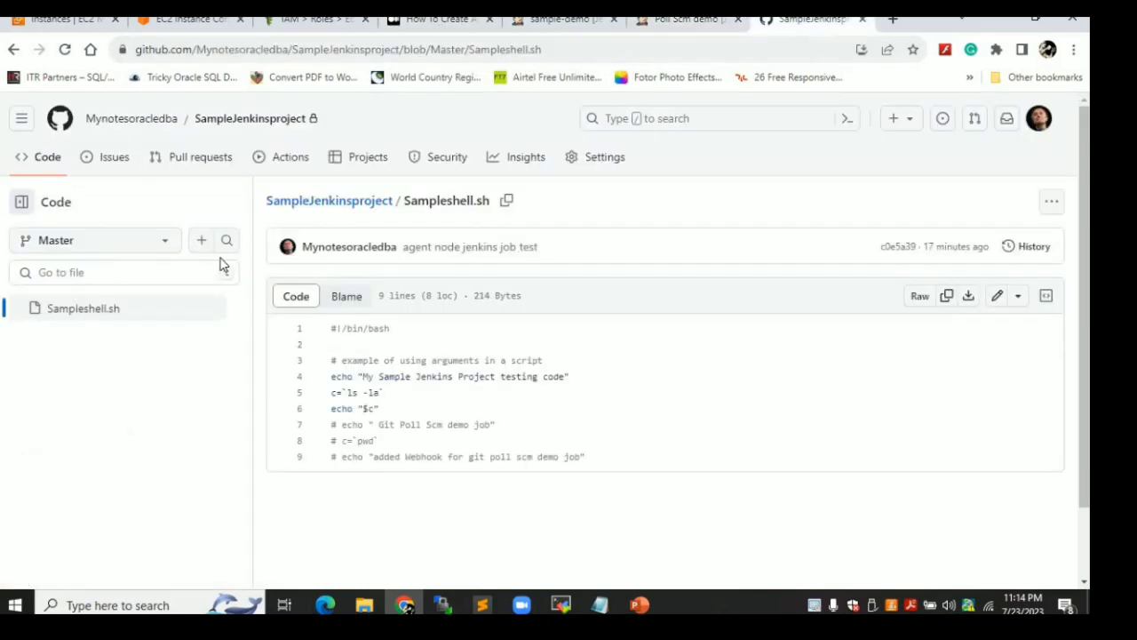
pyautogui.click(996, 304)
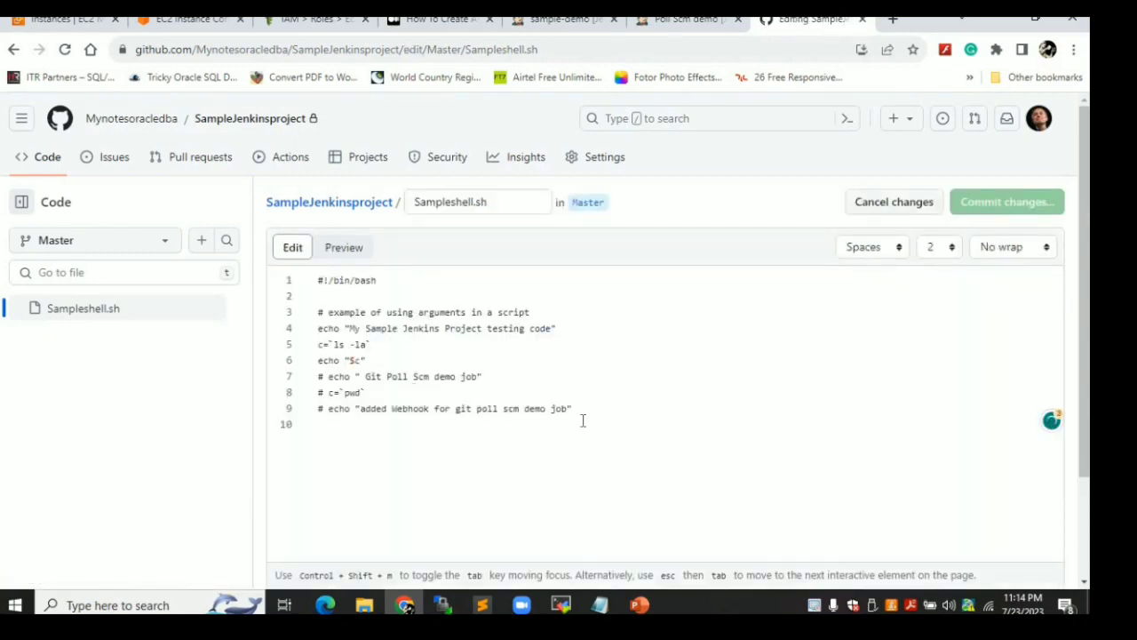
pyautogui.moveTo(581, 416); pyautogui.dragTo(311, 378)
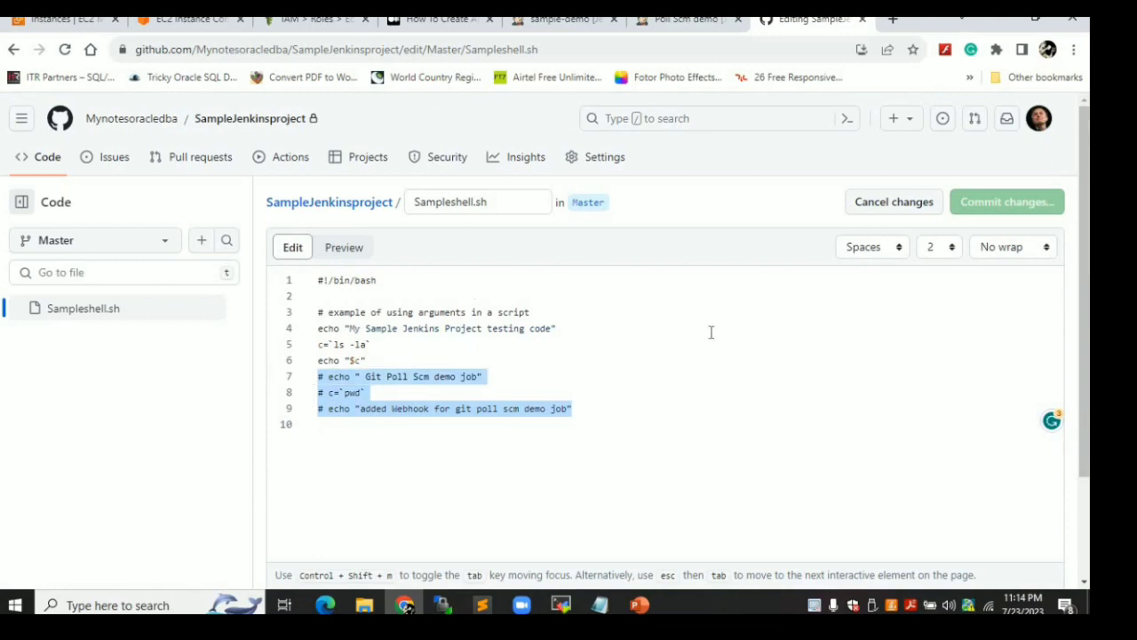
pyautogui.hotkey('ctrl', '/')
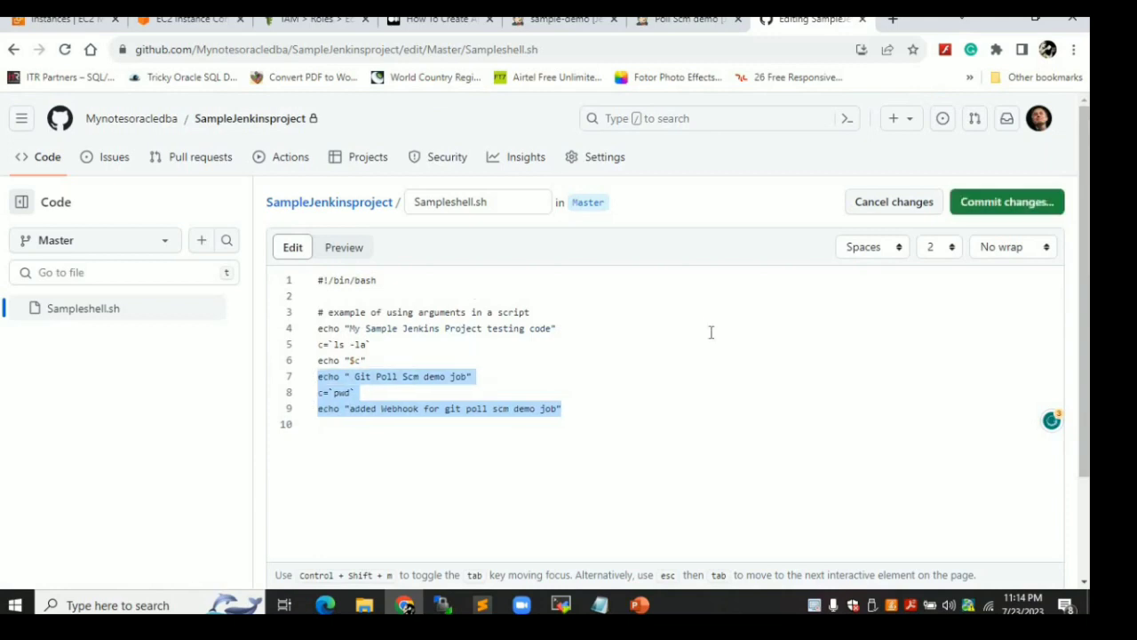
# Remove the word Git from the echo text on line 7 of Sampleshell.sh
pyautogui.click(369, 380)
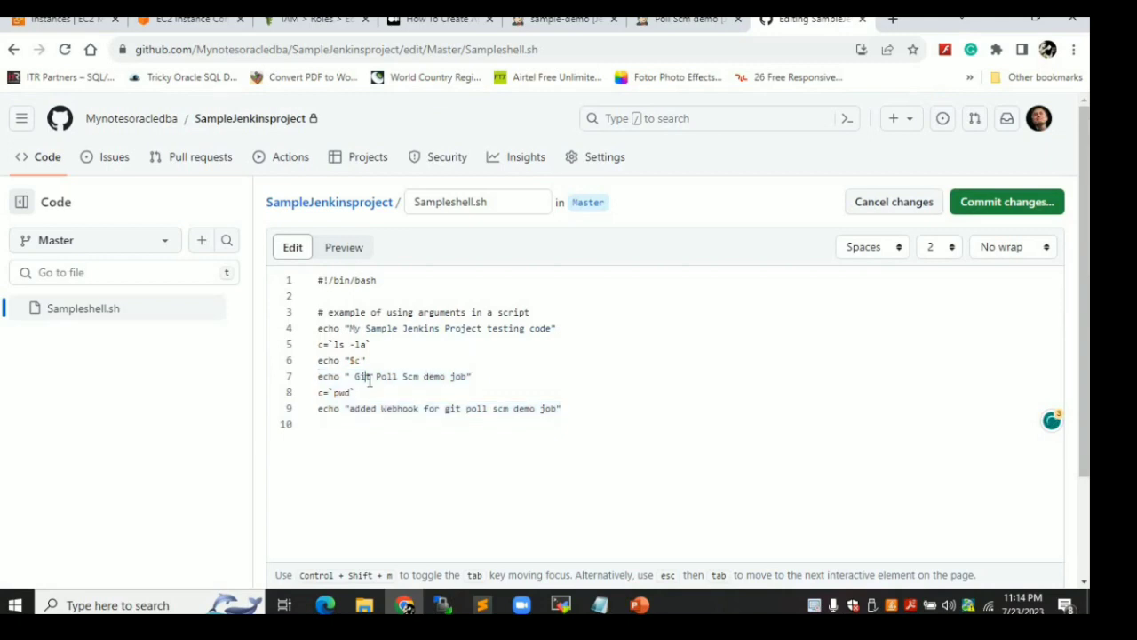
pyautogui.press('BackSpace')
pyautogui.press('BackSpace')
pyautogui.press('Delete')
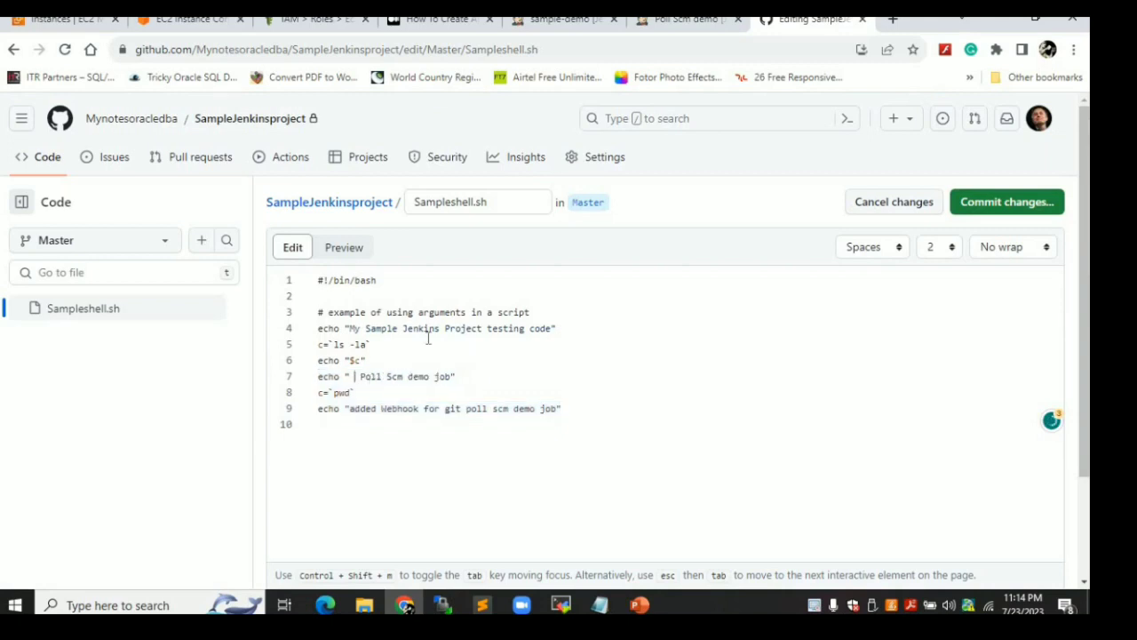
# Commit the Sampleshell.sh changes directly to the Master branch with the message "Poll Scm Demo"
pyautogui.click(989, 210)
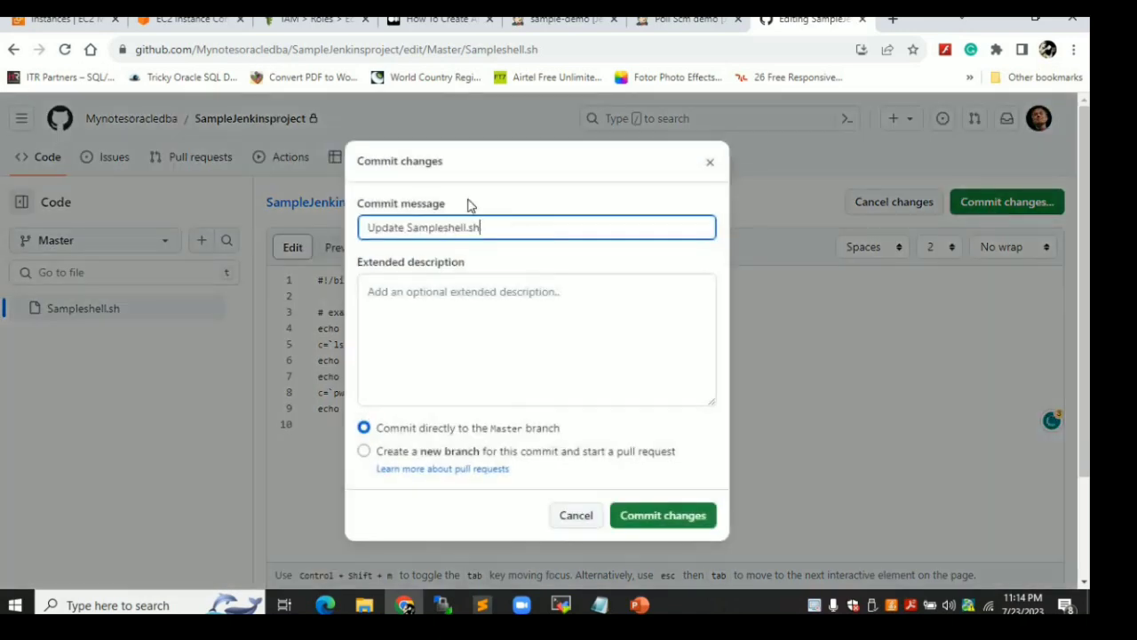
pyautogui.hotkey('ctrl', 'a')
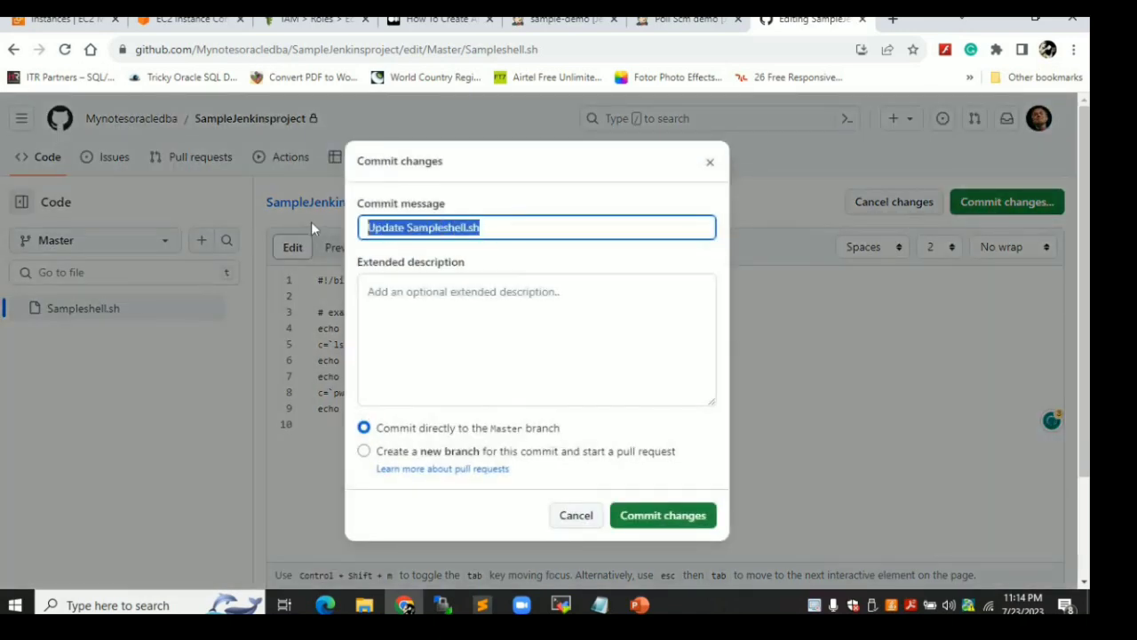
pyautogui.write('Poll Scm Demo')
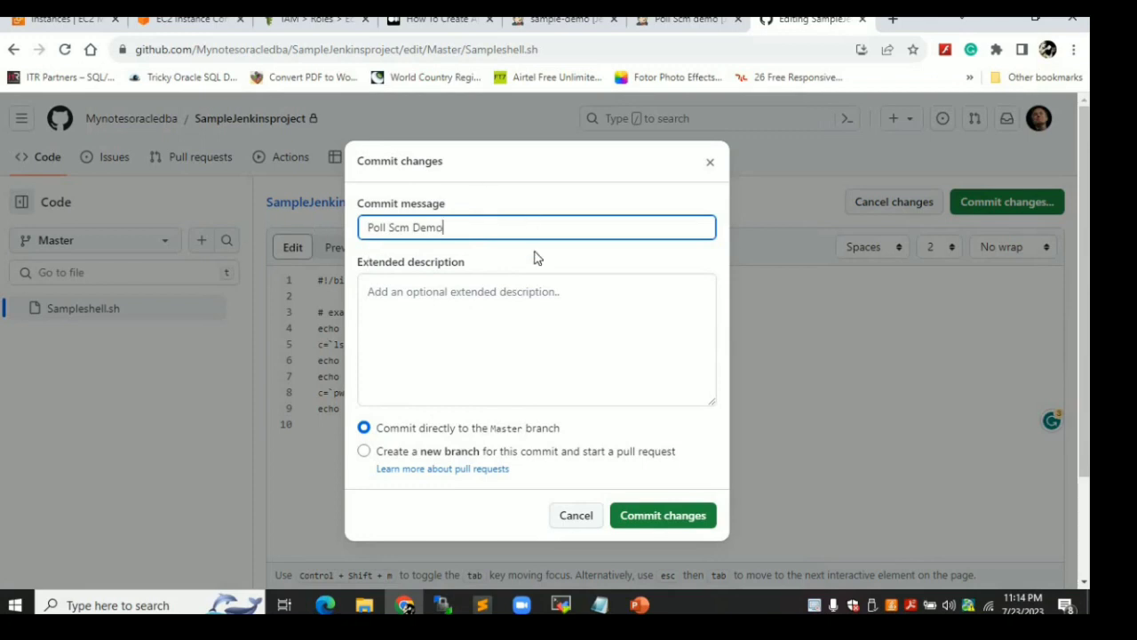
pyautogui.click(649, 519)
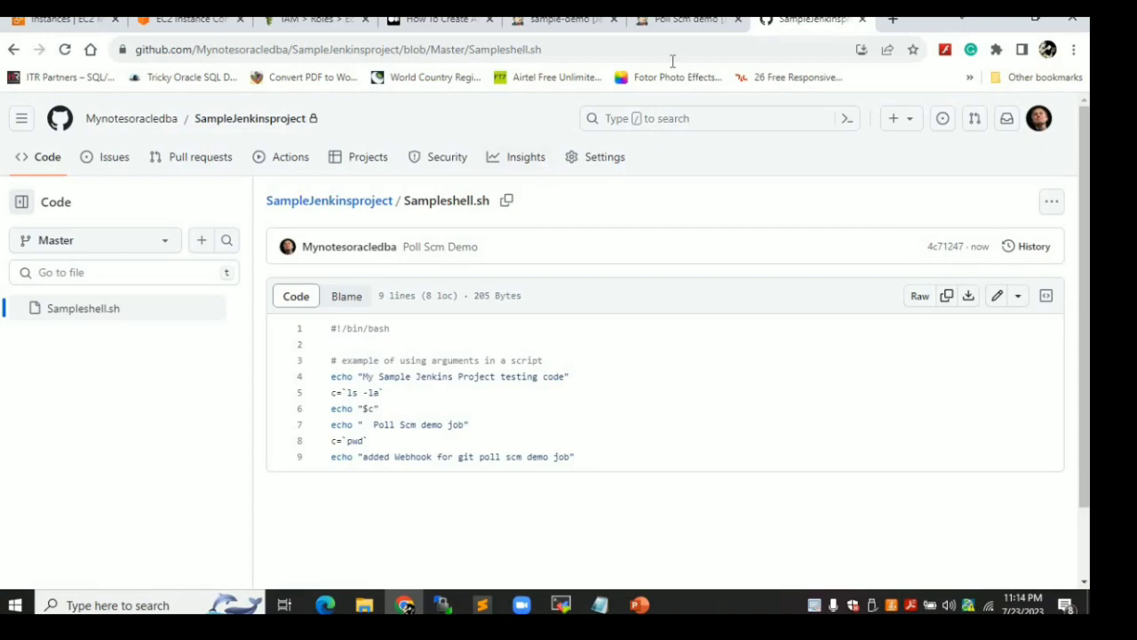
# Return to the Poll Scm demo project in Jenkins and reload its status page to check the builds
pyautogui.click(677, 20)
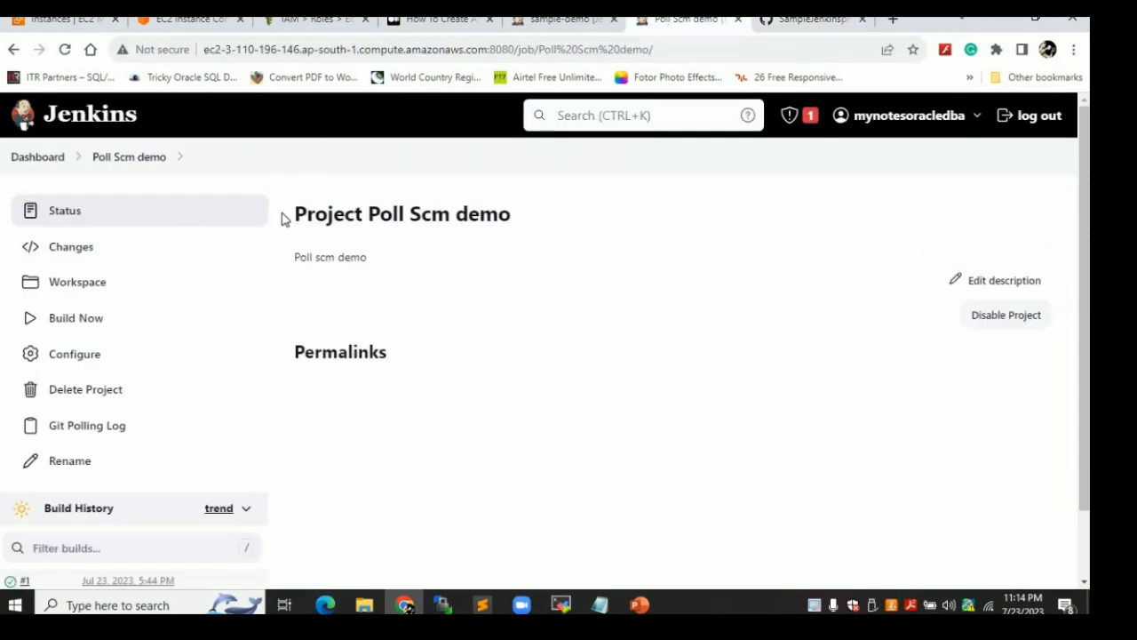
pyautogui.click(129, 168)
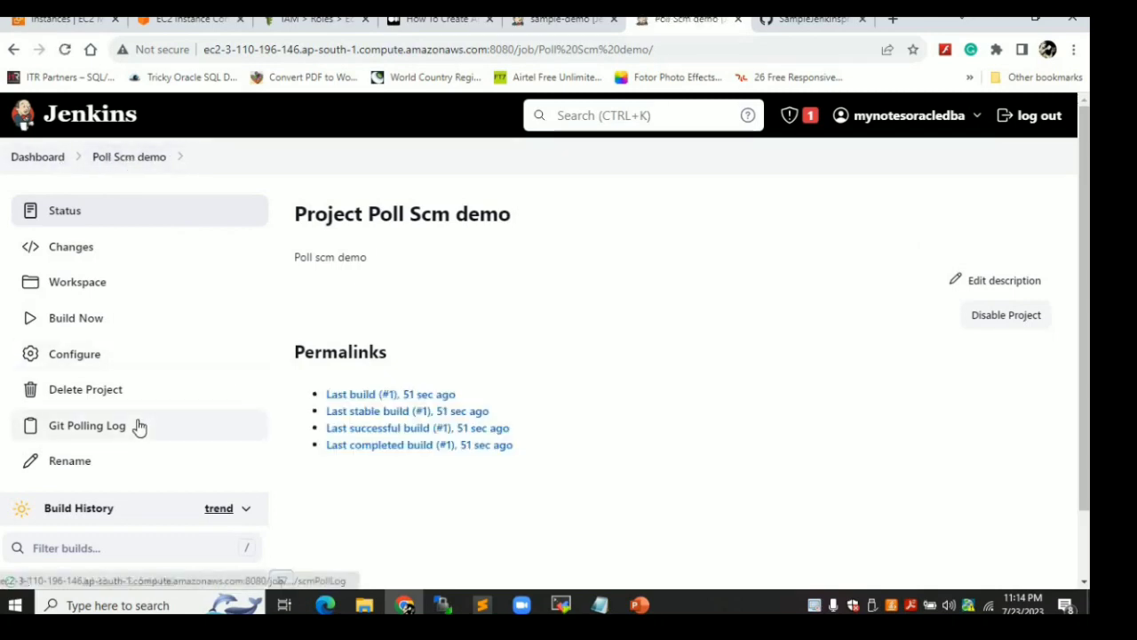
# Open the console output of Poll Scm demo build #2 and examine the lines echoed by Sampleshell.sh
pyautogui.scroll(-2, 135, 424)
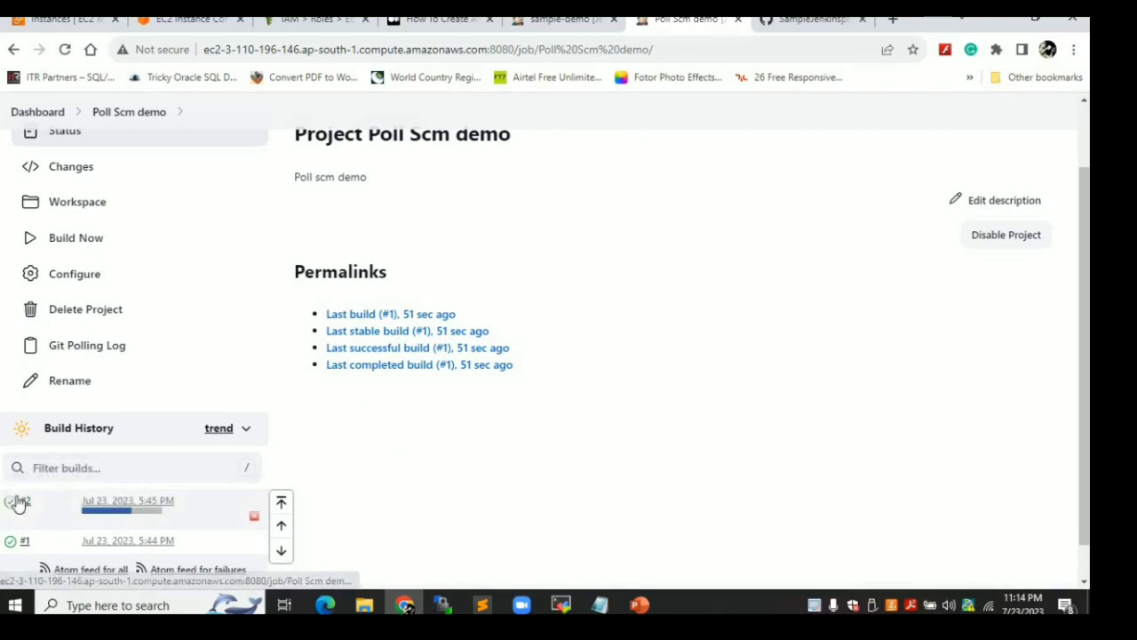
pyautogui.click(22, 503)
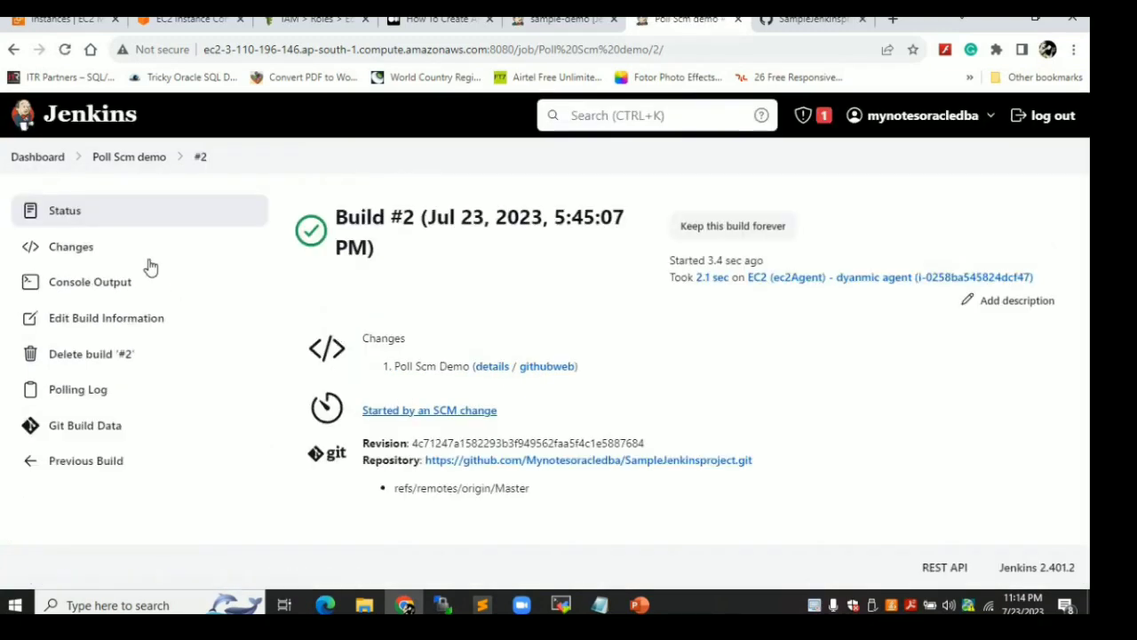
pyautogui.click(96, 286)
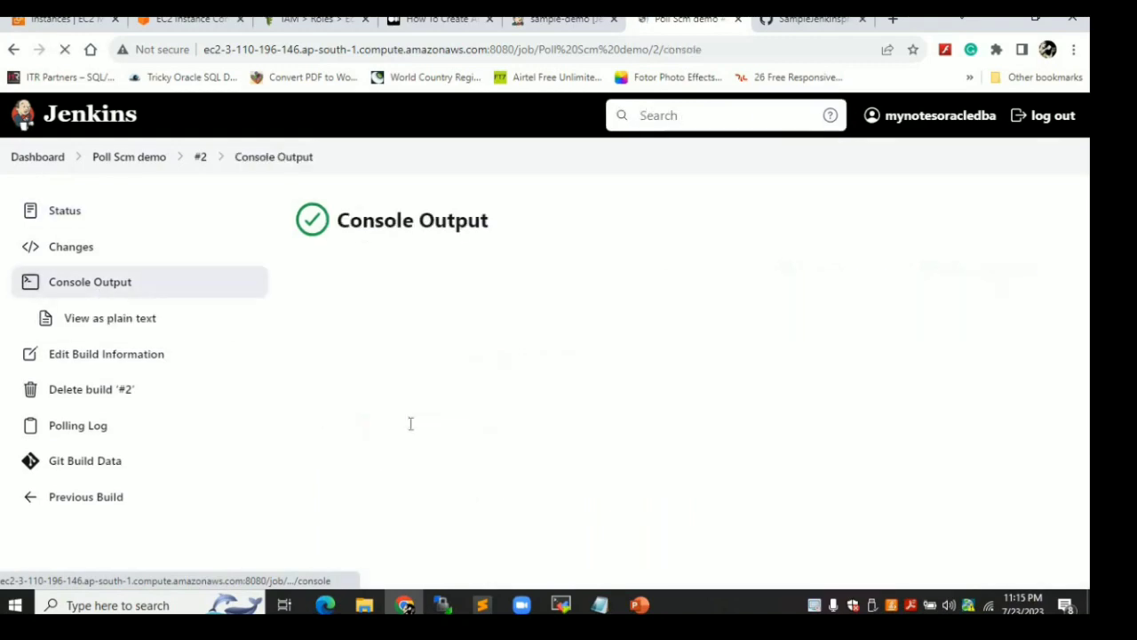
pyautogui.scroll(-5, 450, 453)
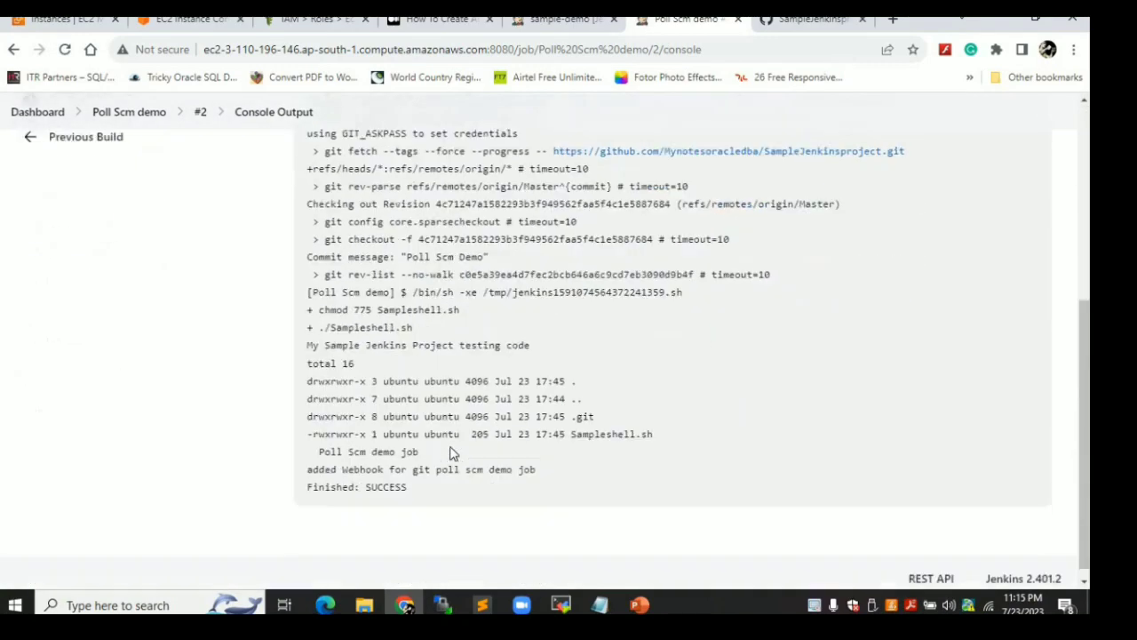
pyautogui.doubleClick(351, 335)
pyautogui.tripleClick(351, 336)
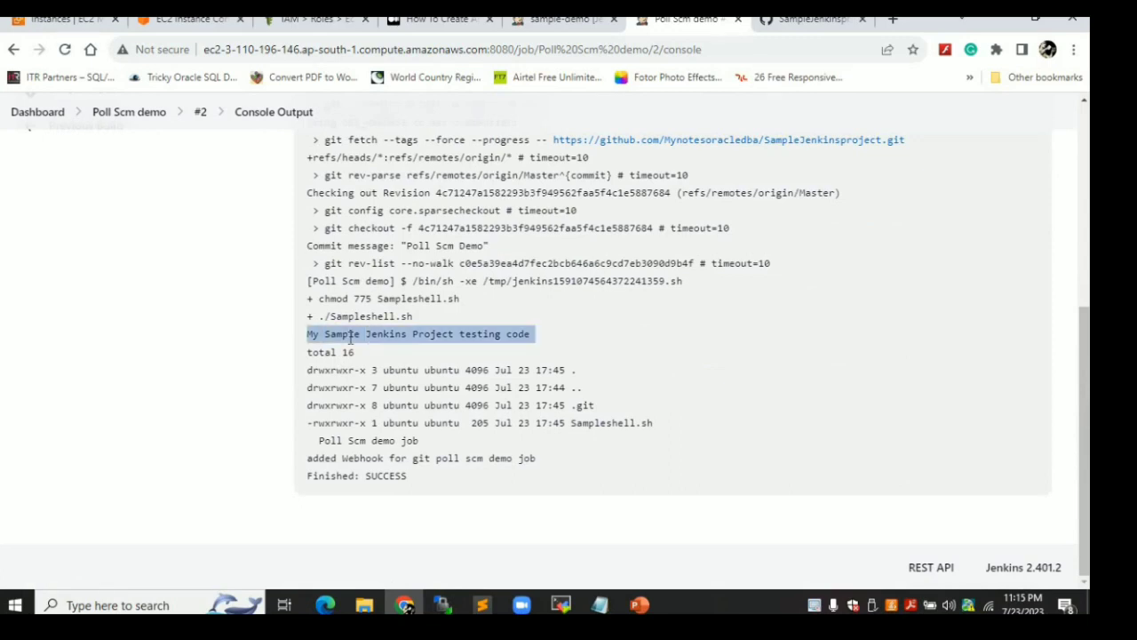
pyautogui.click(346, 440)
pyautogui.tripleClick(347, 441)
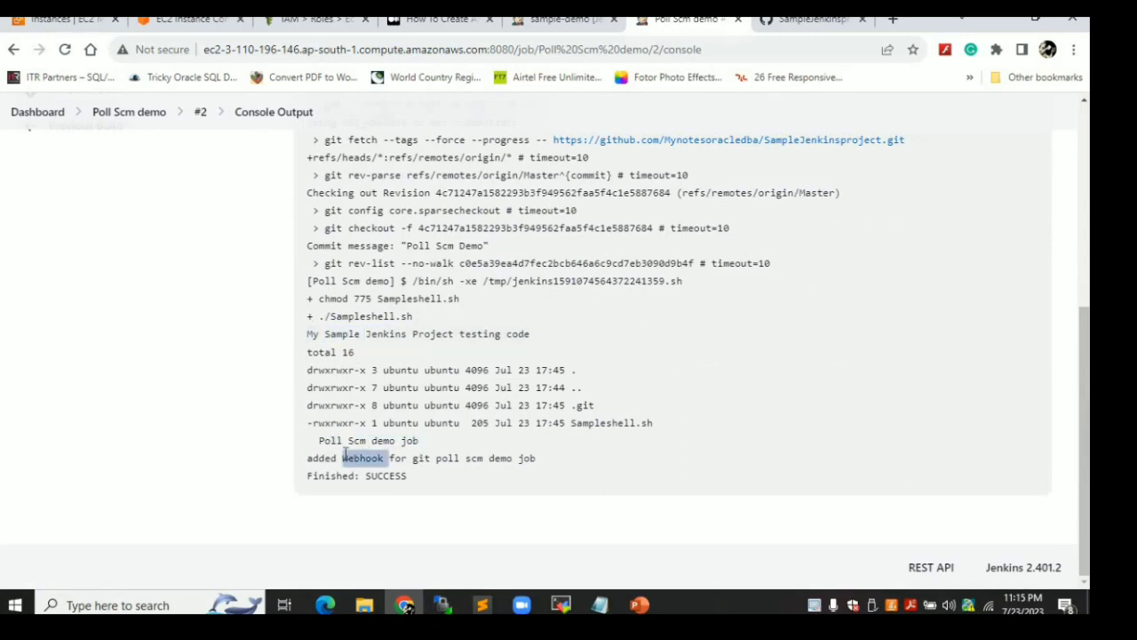
pyautogui.tripleClick(345, 457)
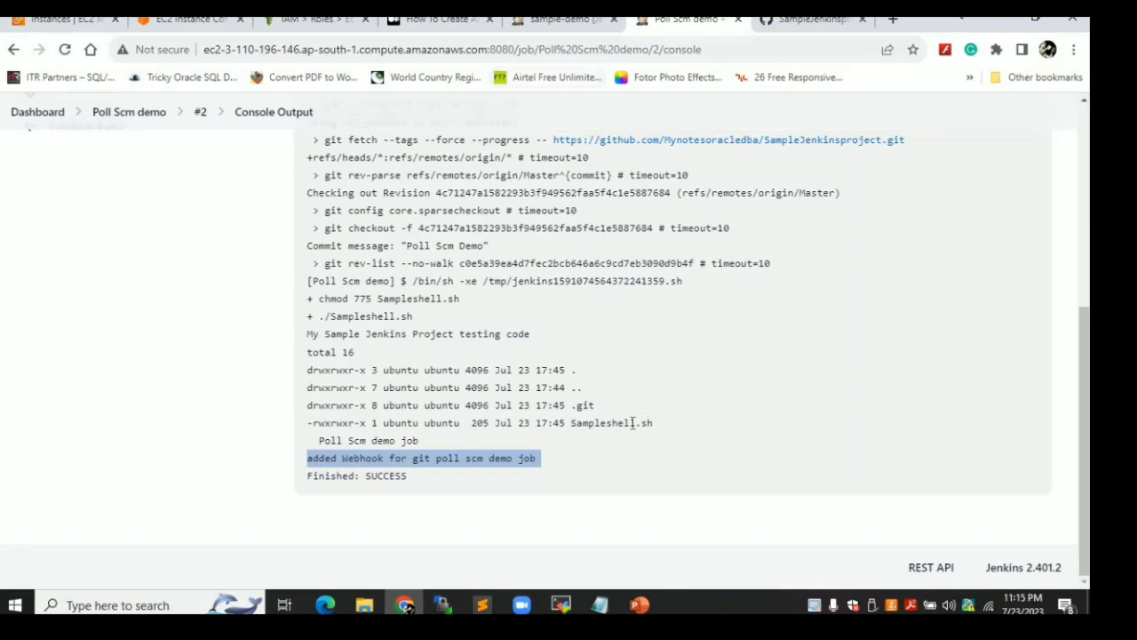
# Switch to the PowerPoint slide show and advance to the slide comparing Poll SCM with Git poll SCM
pyautogui.click(639, 605)
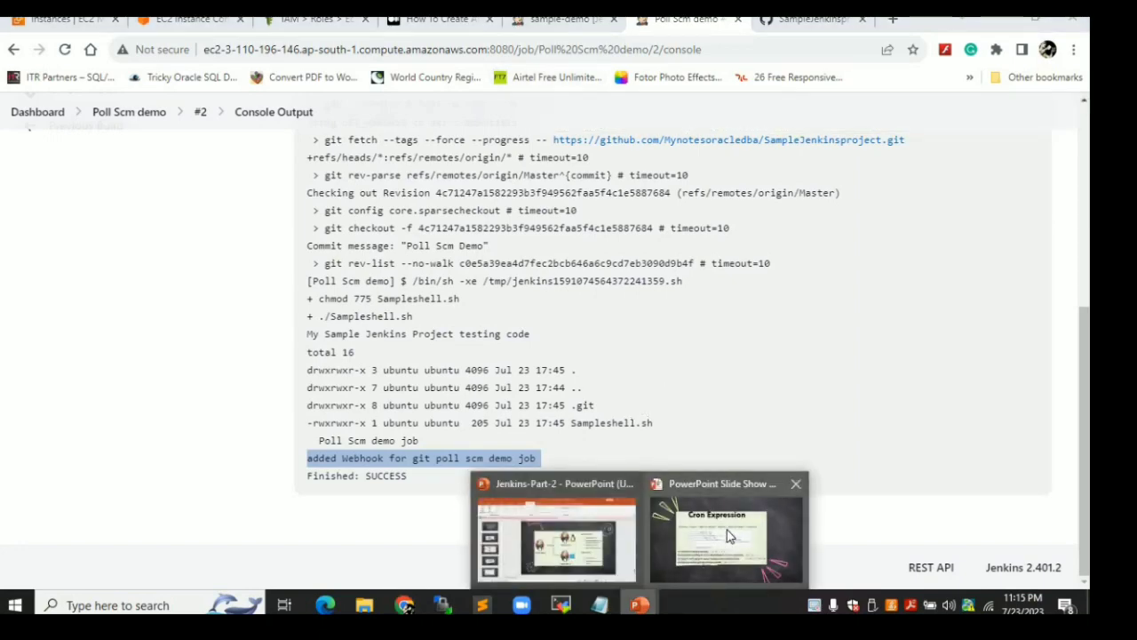
pyautogui.click(729, 537)
pyautogui.press('Right')
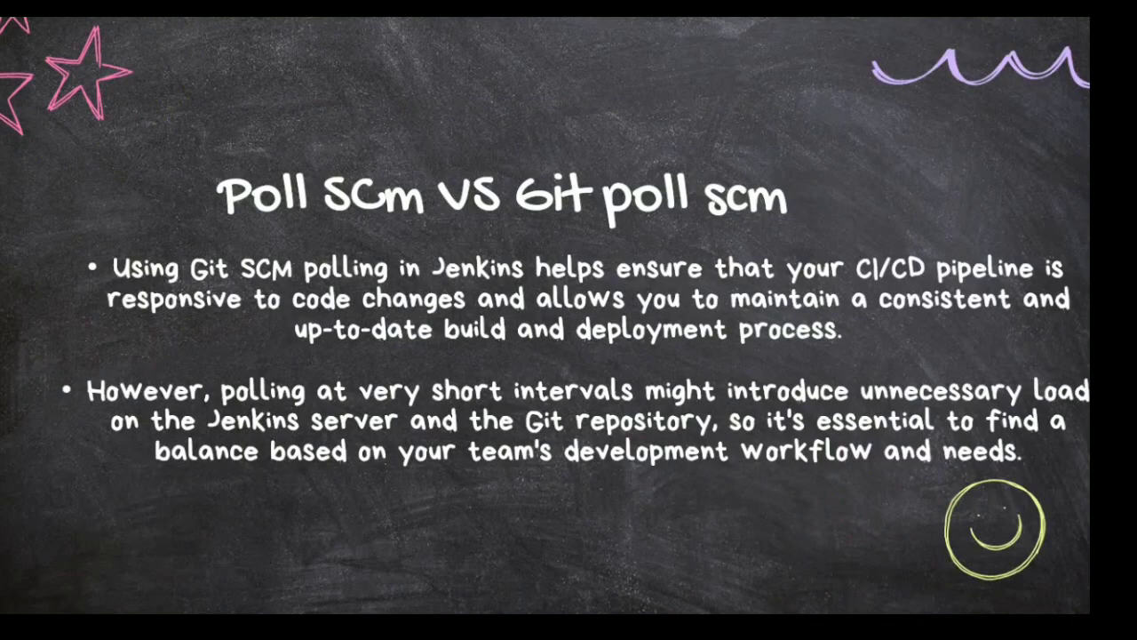
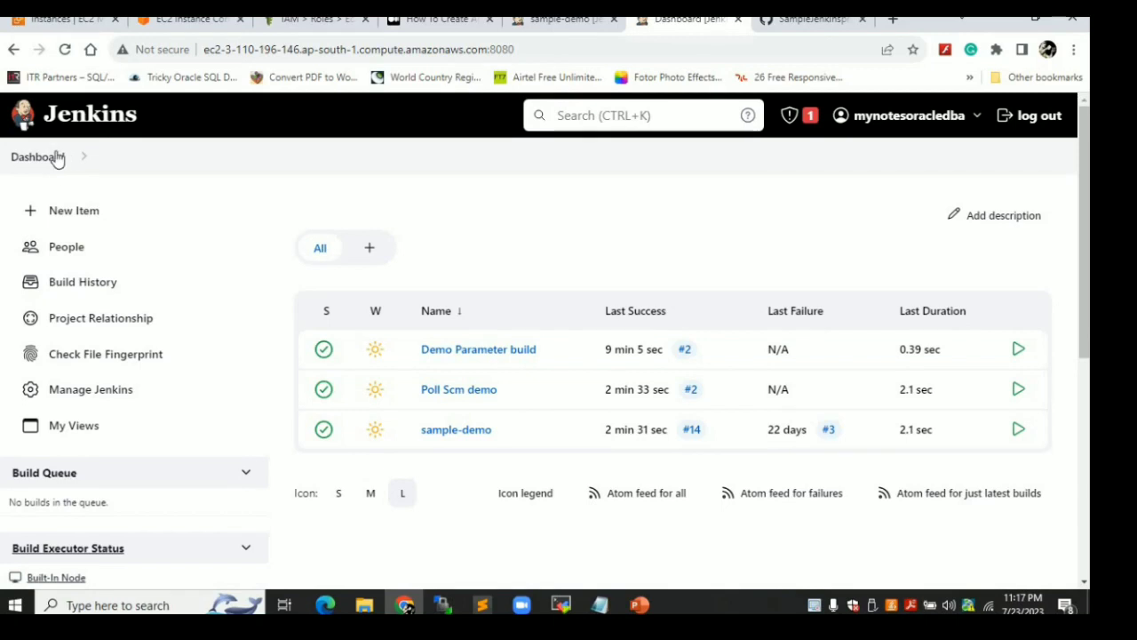
# Create a new freestyle project named "Git poll Scm demo job" from the Jenkins dashboard
pyautogui.click(22, 158)
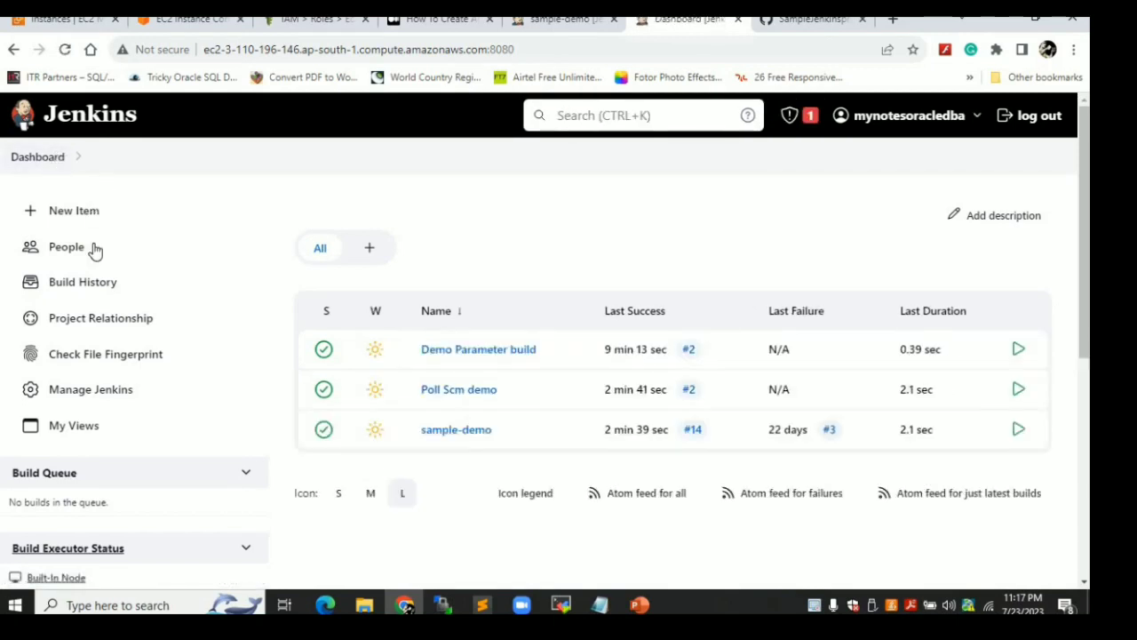
pyautogui.click(89, 213)
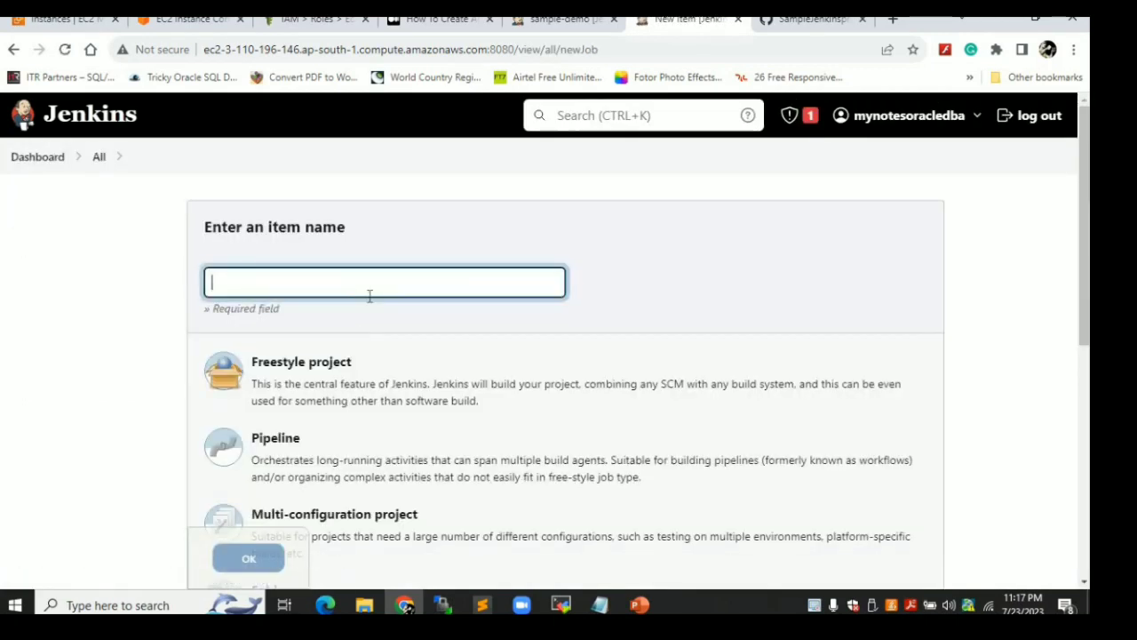
pyautogui.write('Git poll Scm dem')
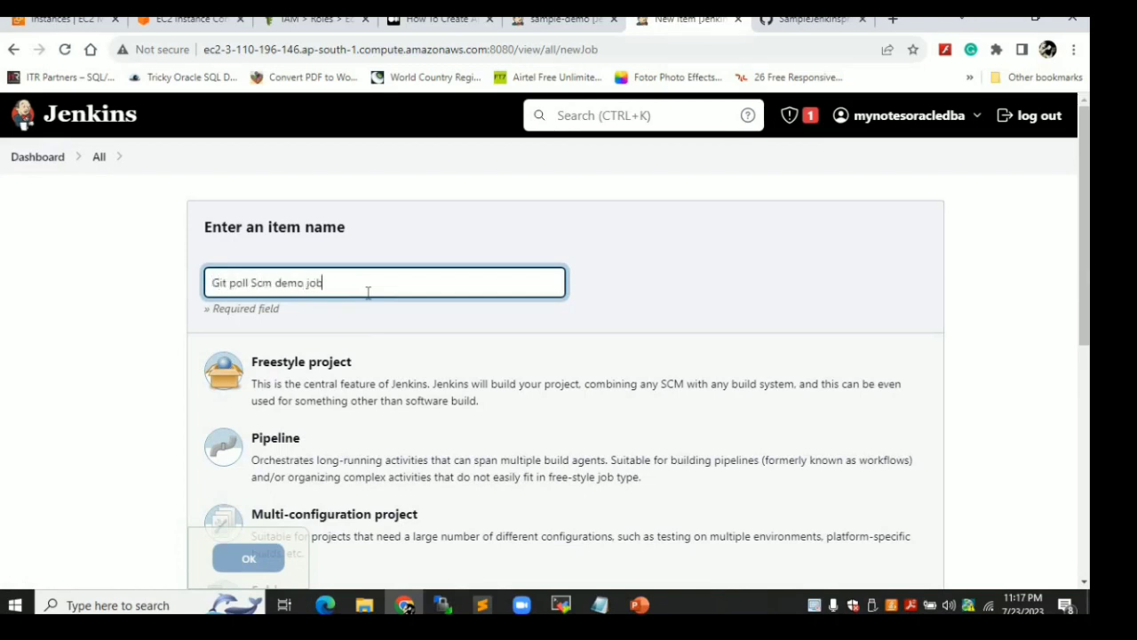
pyautogui.write('o job')
pyautogui.click(342, 384)
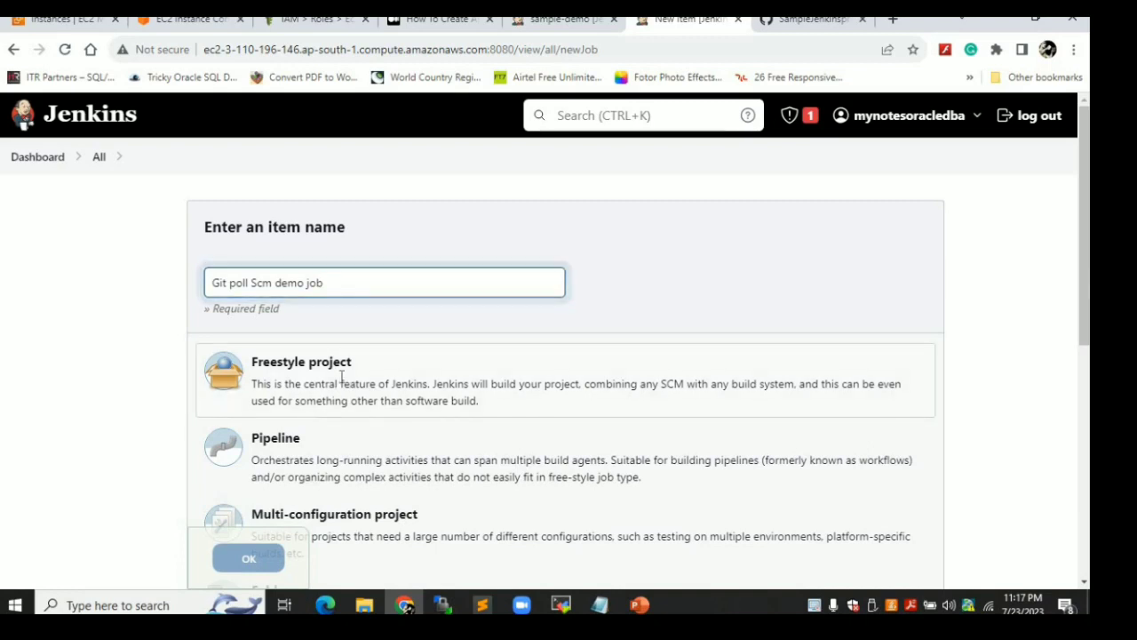
pyautogui.click(249, 559)
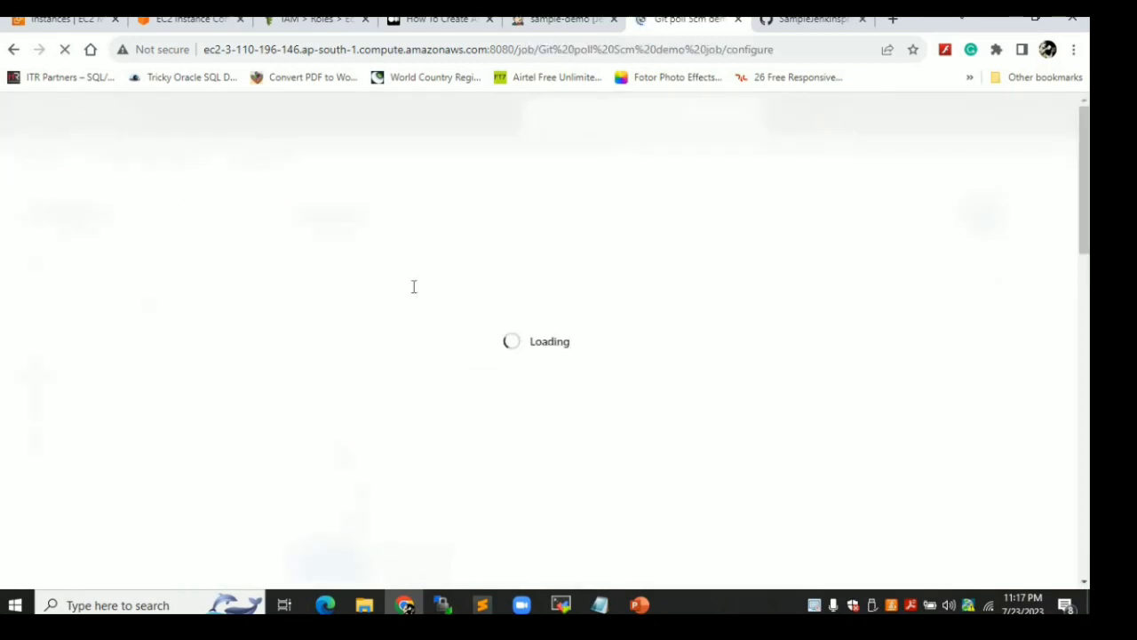
# Enter the project description "This is a git poll scm demo job"
pyautogui.click(386, 311)
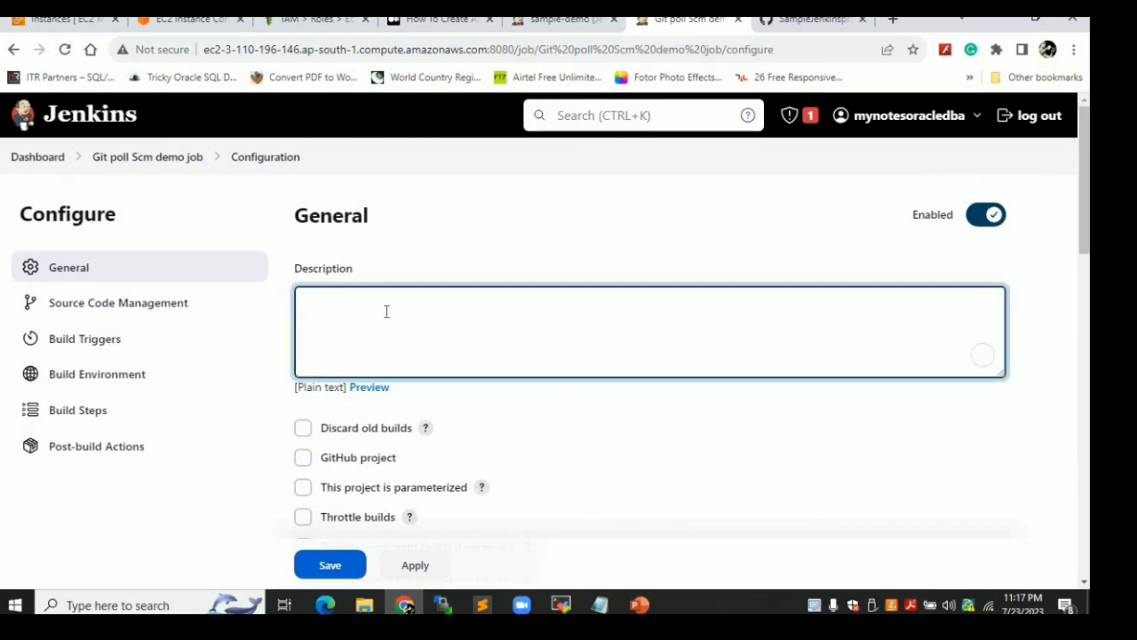
pyautogui.write('The')
pyautogui.write('s is a git po')
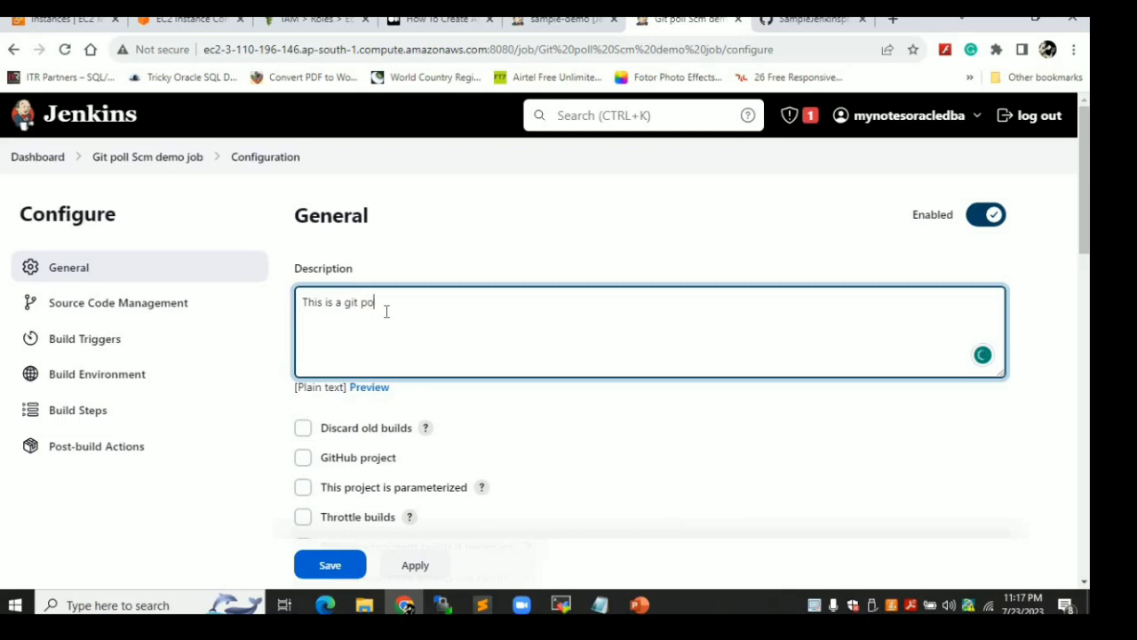
pyautogui.write('ll scm demo job')
# Set source code management to Git and enter the SampleJenkinsproject repository's HTTPS clone URL, copied from GitHub, as the repository URL
pyautogui.scroll(-5, 1083, 229)
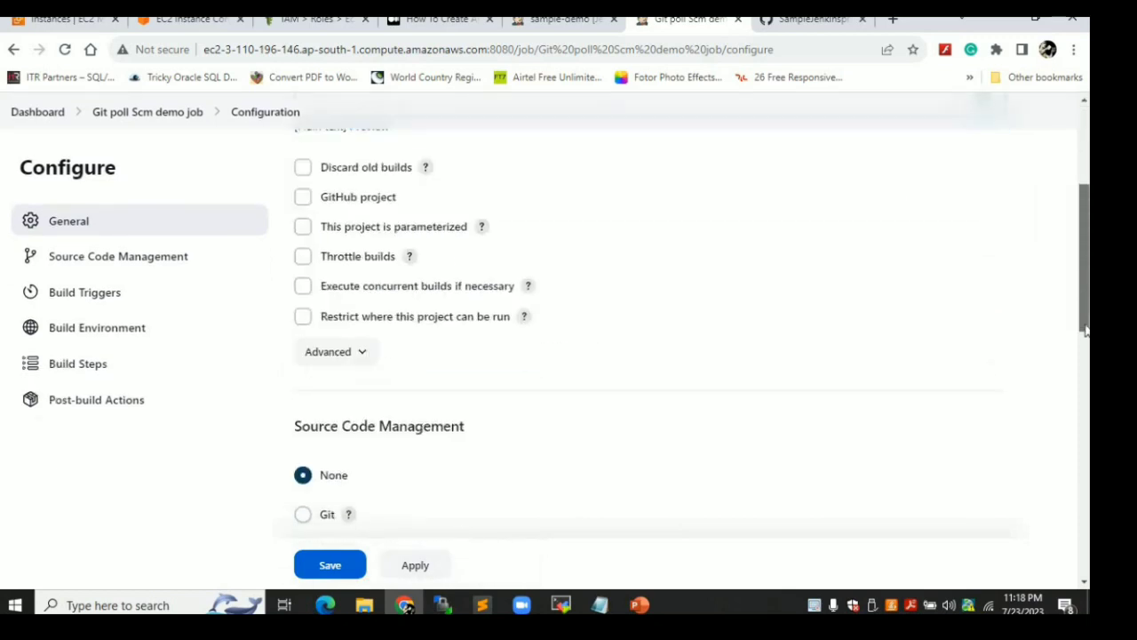
pyautogui.click(305, 343)
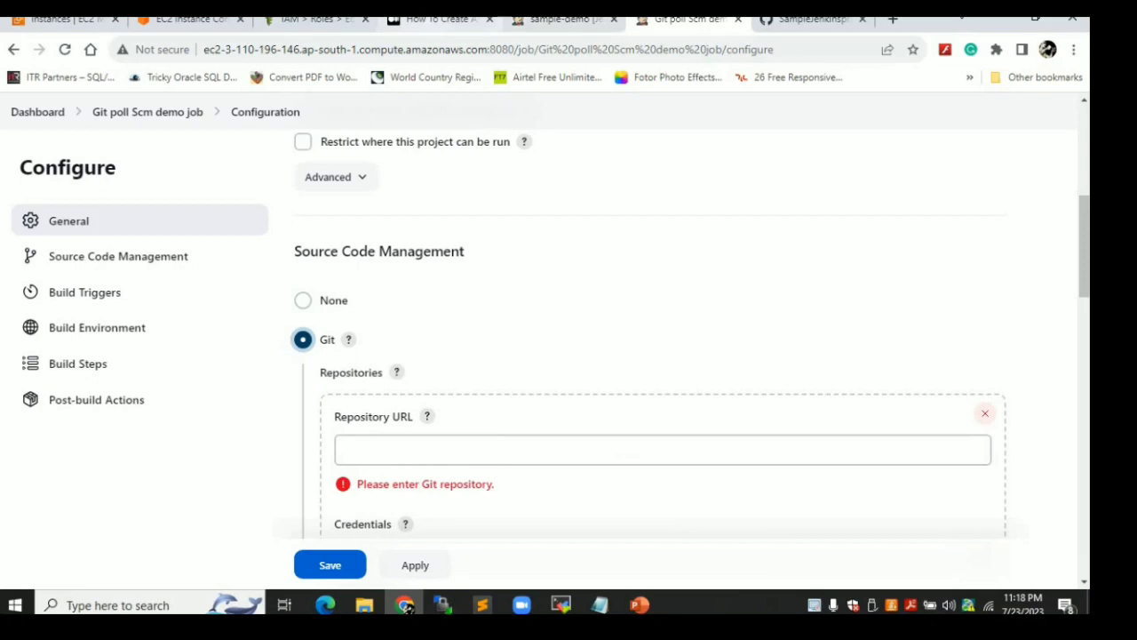
pyautogui.click(805, 20)
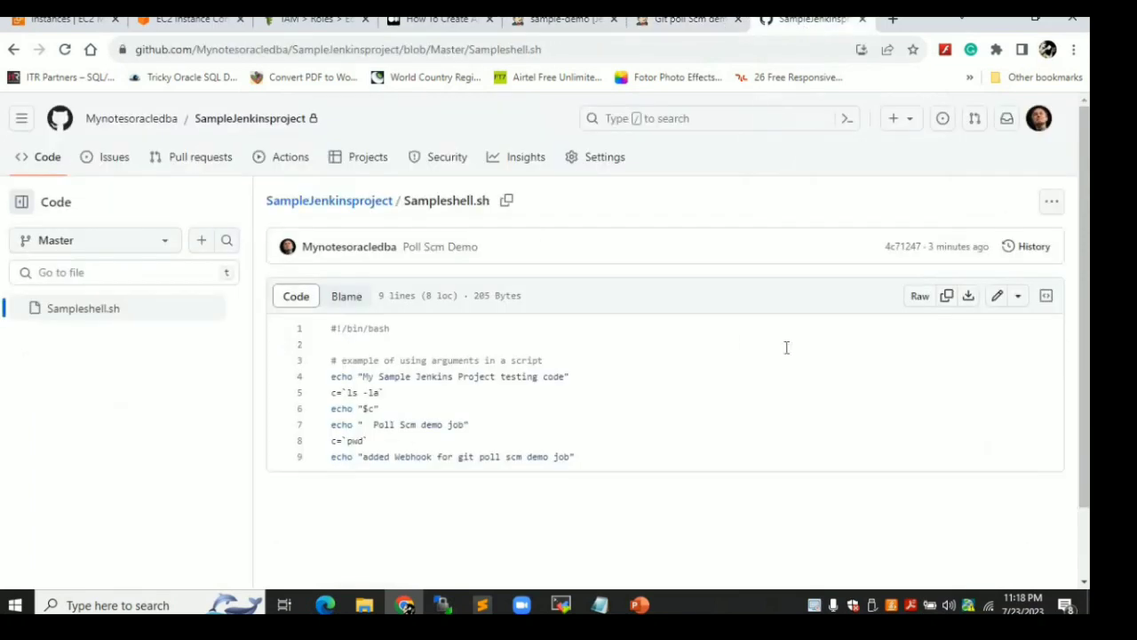
pyautogui.click(322, 207)
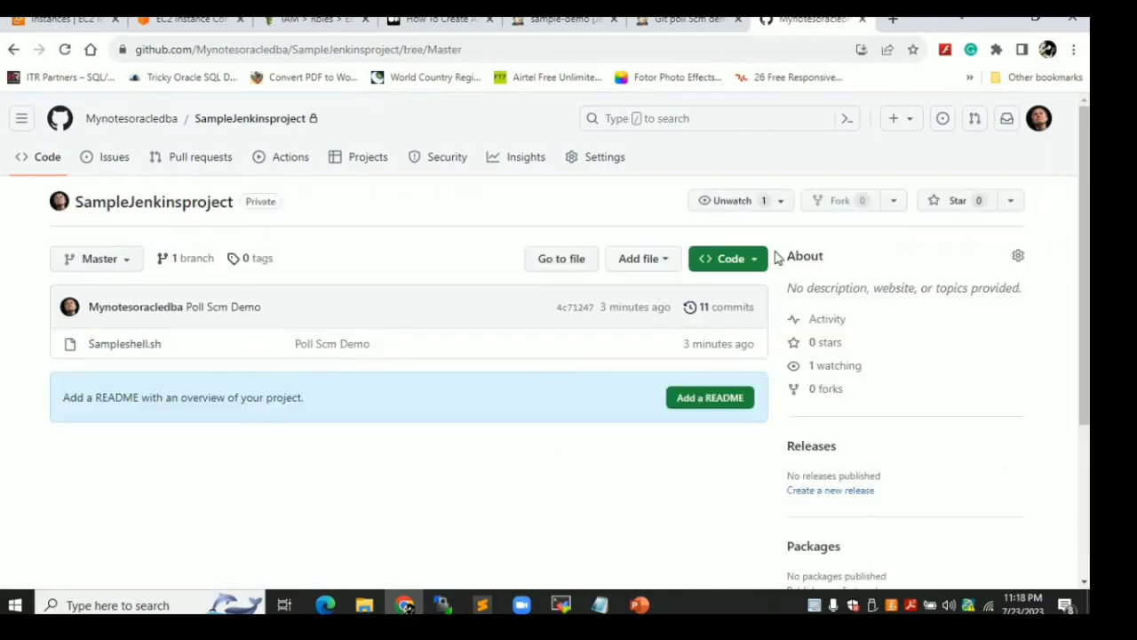
pyautogui.click(754, 267)
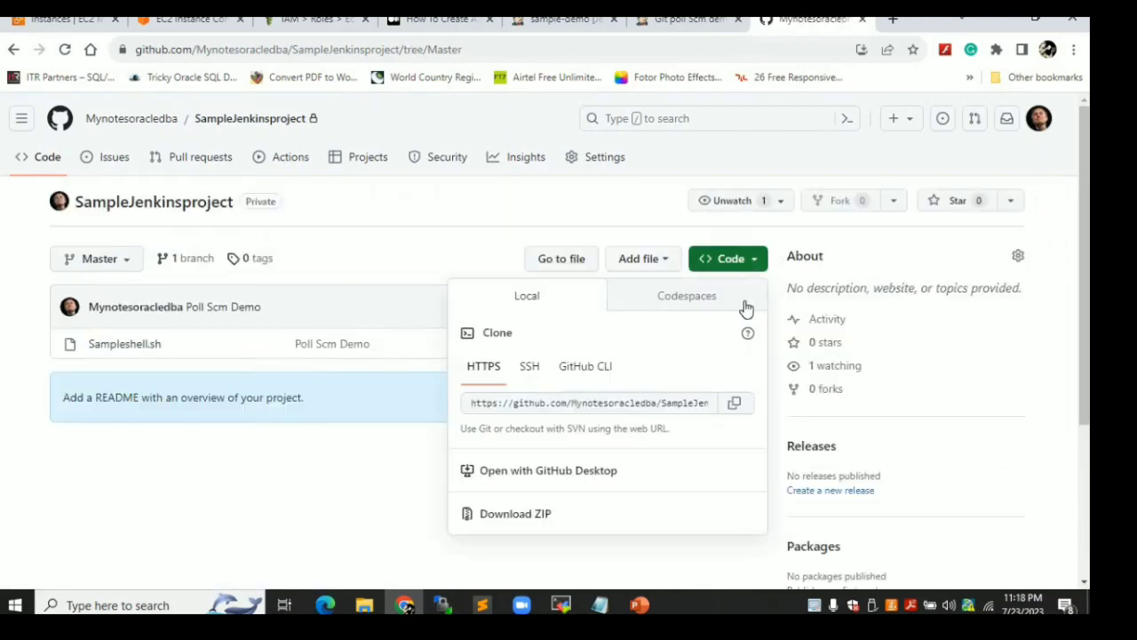
pyautogui.click(736, 404)
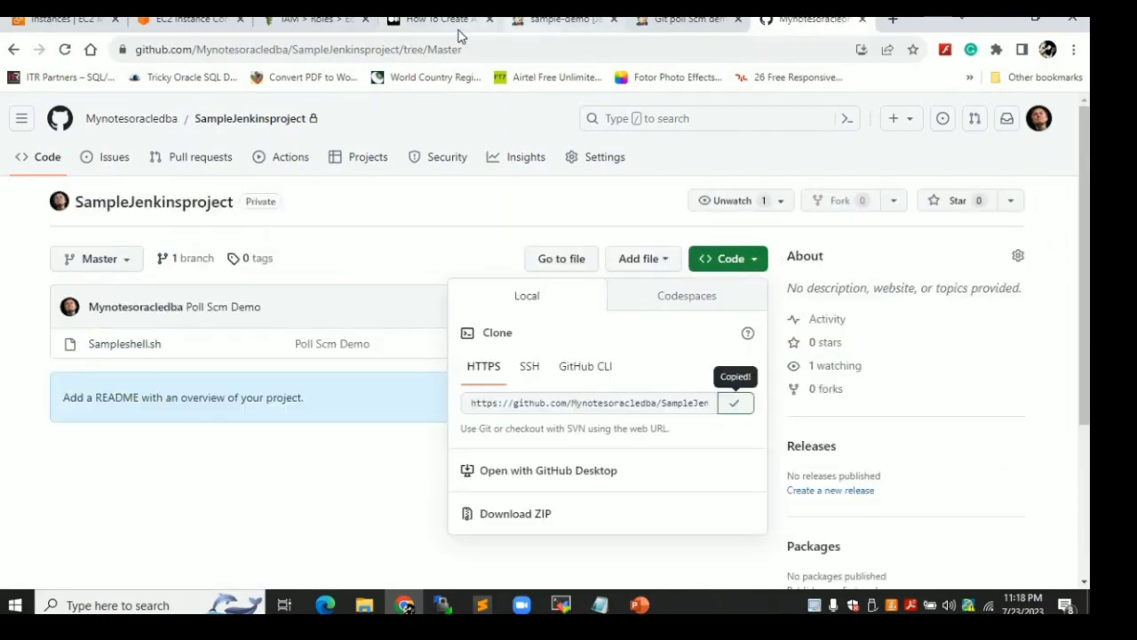
pyautogui.click(661, 29)
pyautogui.click(471, 455)
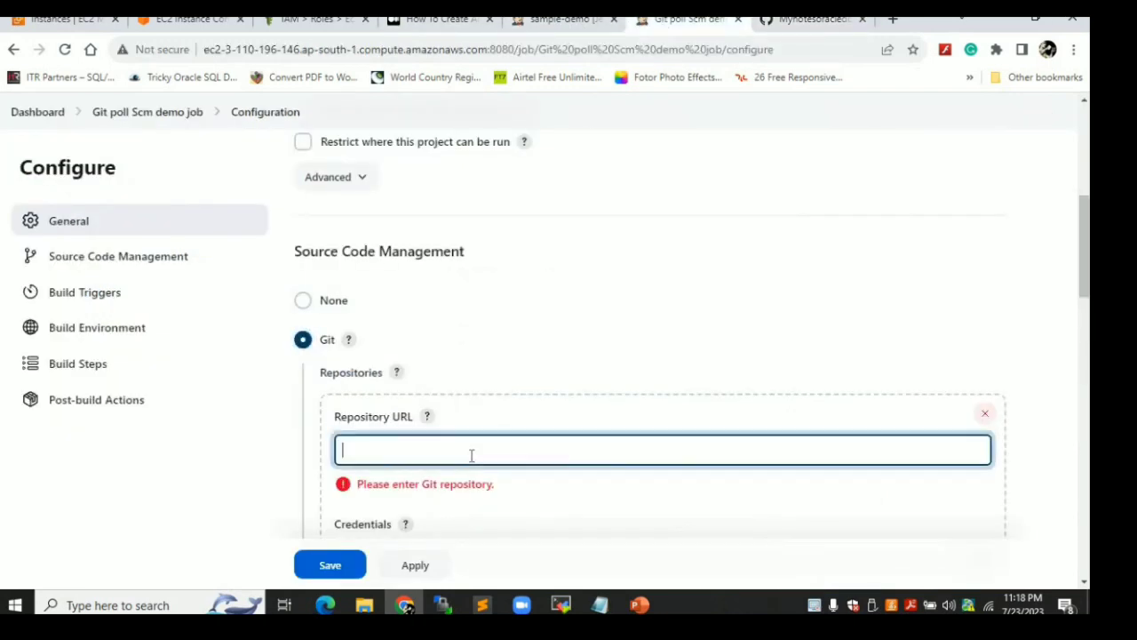
pyautogui.hotkey('ctrl', 'v')
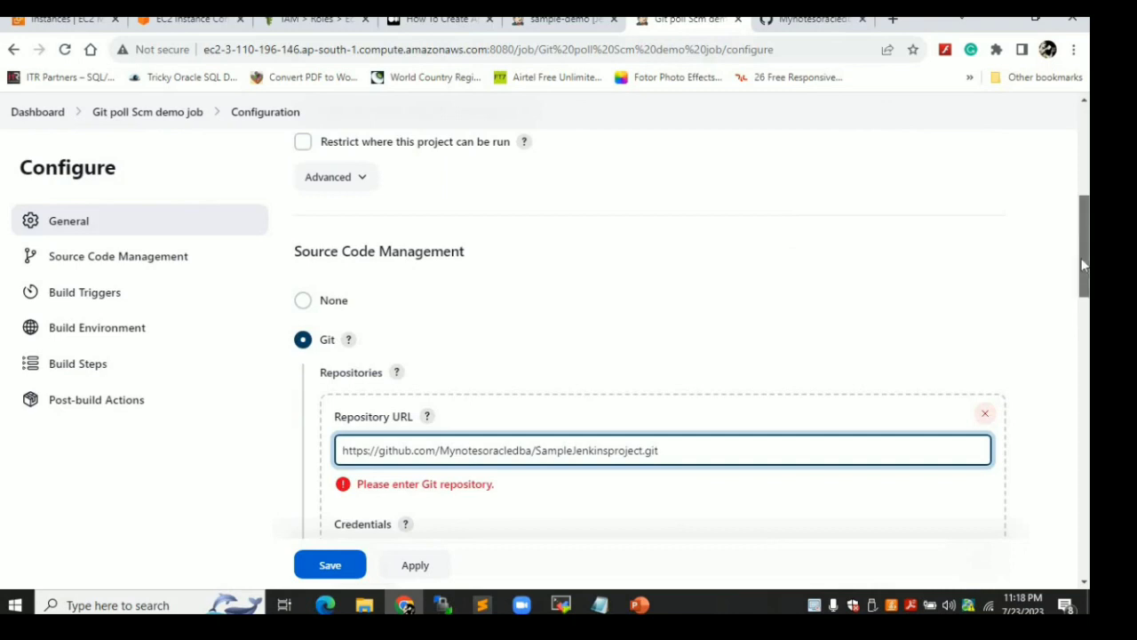
# Select the stored GitHub account credentials for the SampleJenkinsproject repository
pyautogui.moveTo(1083, 226); pyautogui.dragTo(1084, 266)
pyautogui.click(414, 375)
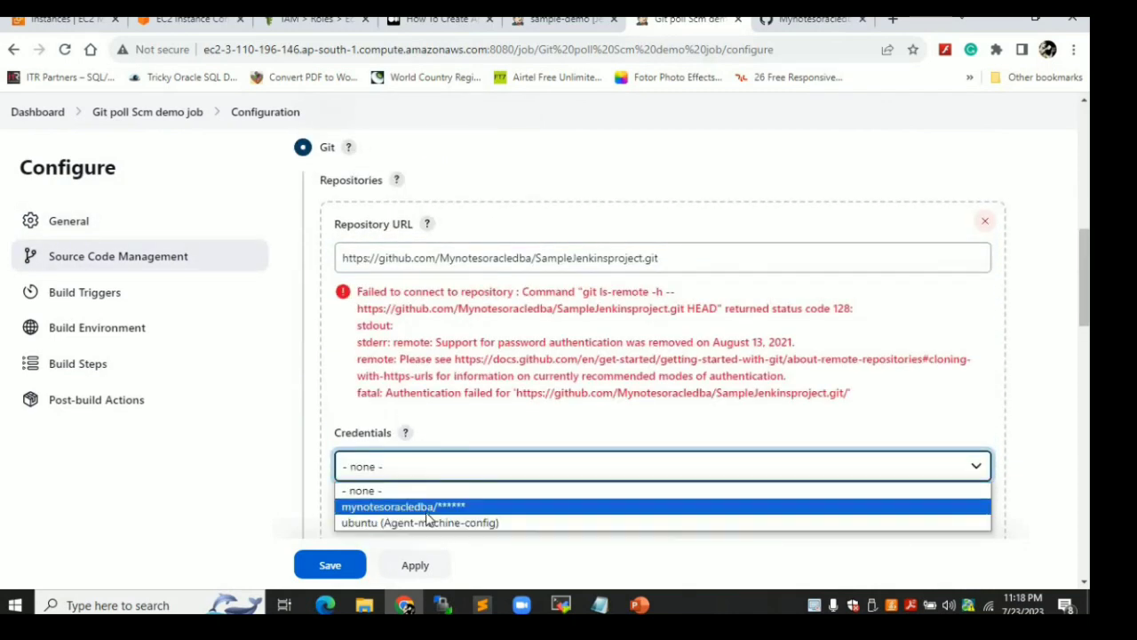
pyautogui.click(427, 508)
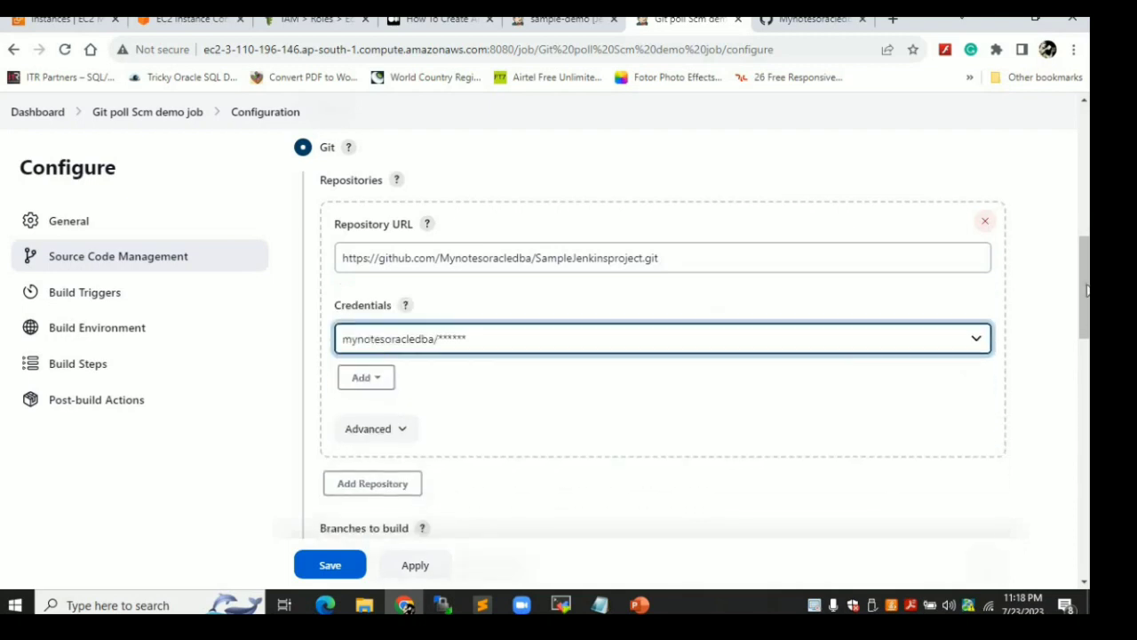
# Set the branch specifier under Branches to build to */Master
pyautogui.moveTo(1085, 291); pyautogui.dragTo(1078, 357)
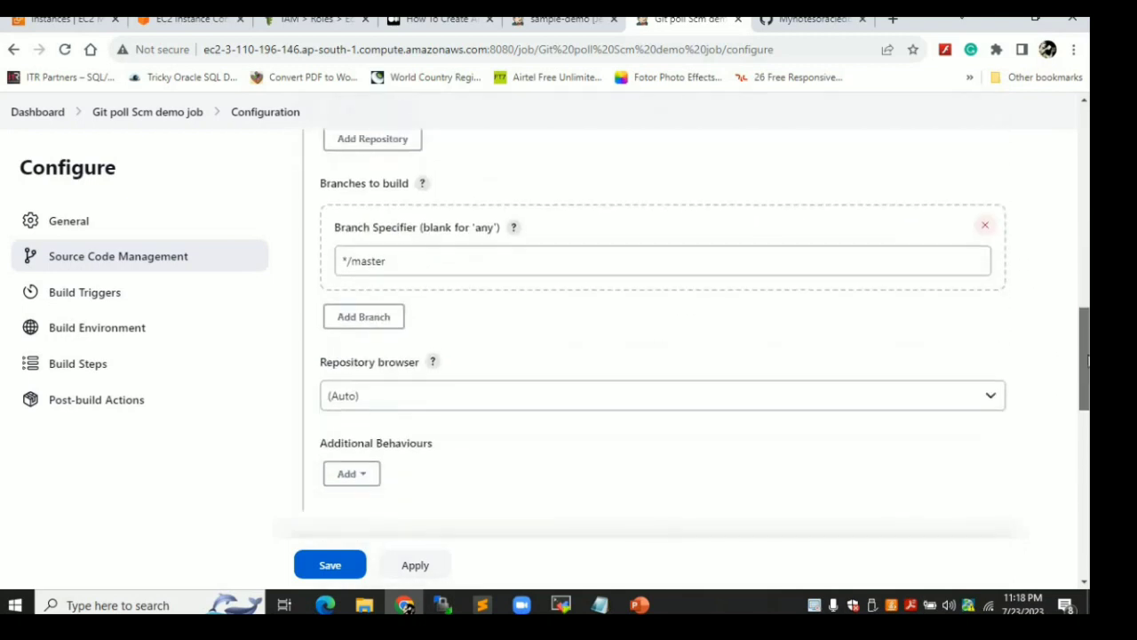
pyautogui.click(363, 266)
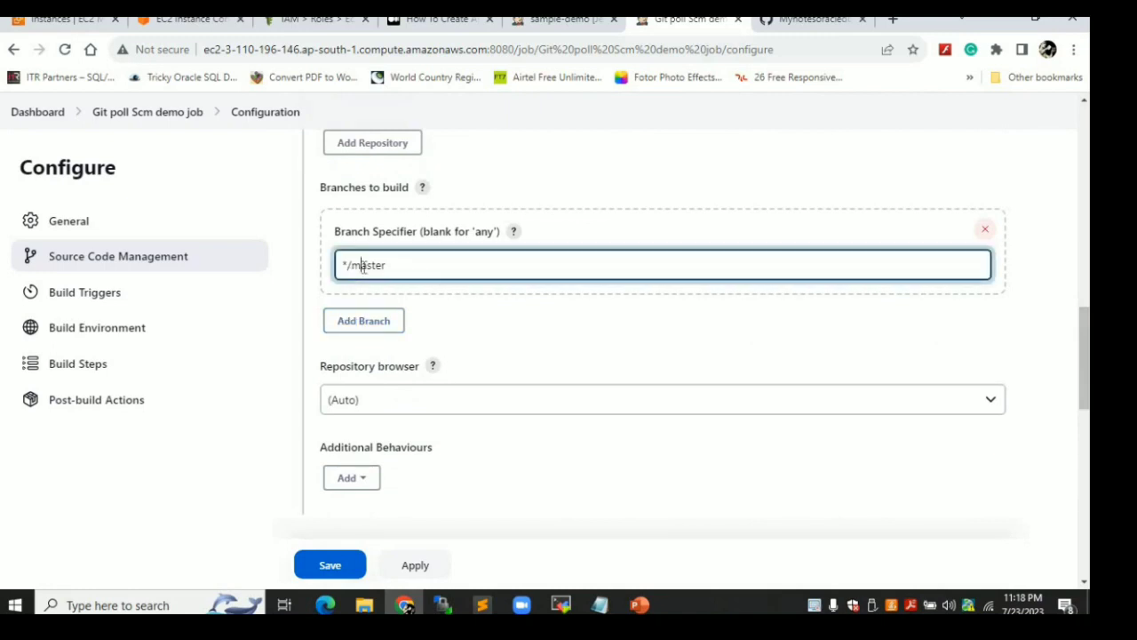
pyautogui.press('BackSpace')
pyautogui.write('M')
# Enable the build trigger "GitHub hook trigger for GITScm polling" and show its help text
pyautogui.scroll(-3, 1087, 352)
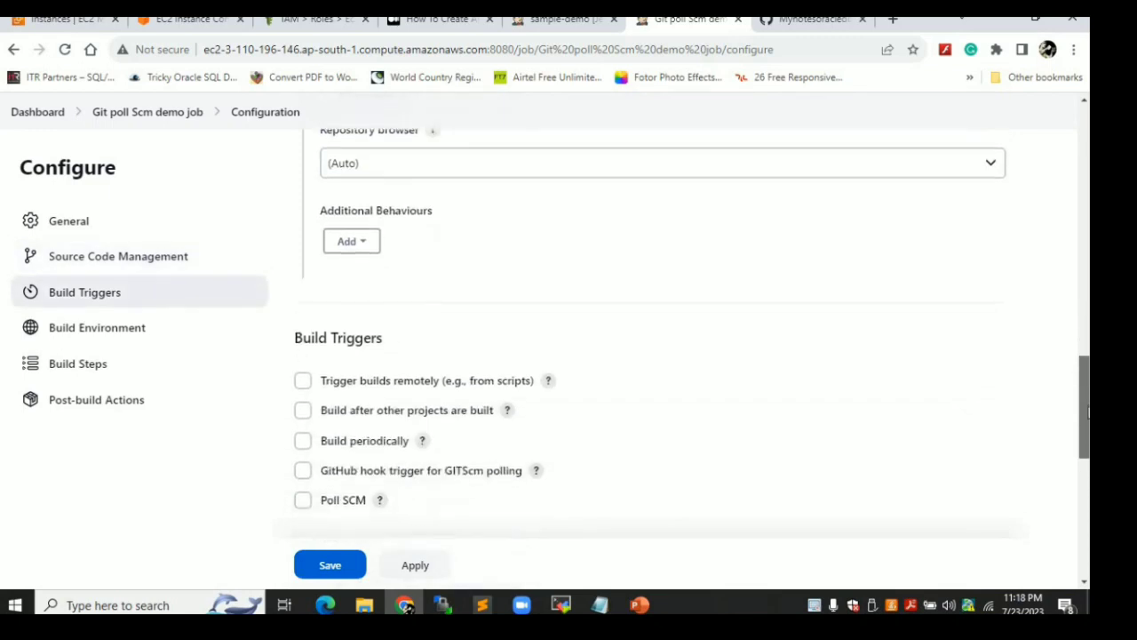
pyautogui.click(322, 413)
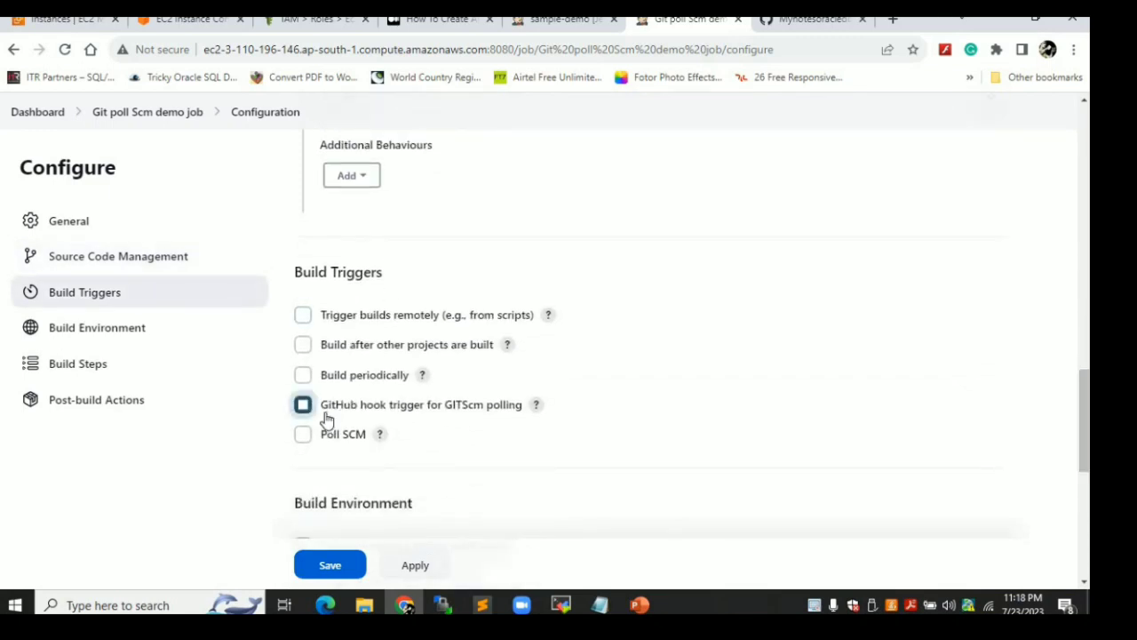
pyautogui.click(535, 407)
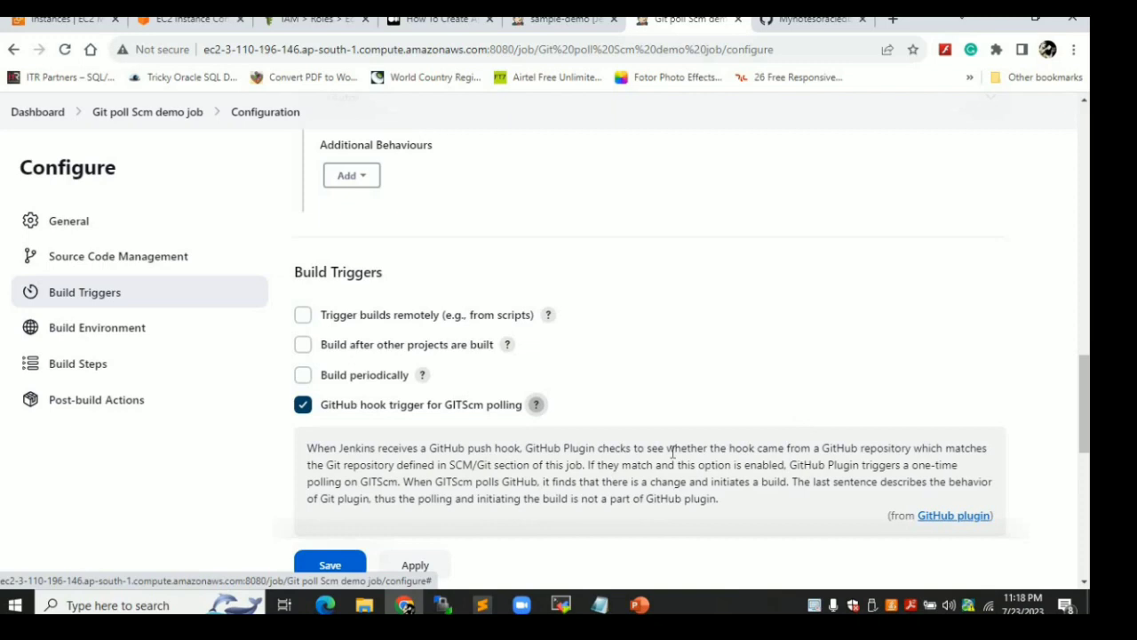
# Open the GitHub plugin documentation linked in the trigger's help in a new tab and switch to it
pyautogui.rightClick(936, 525)
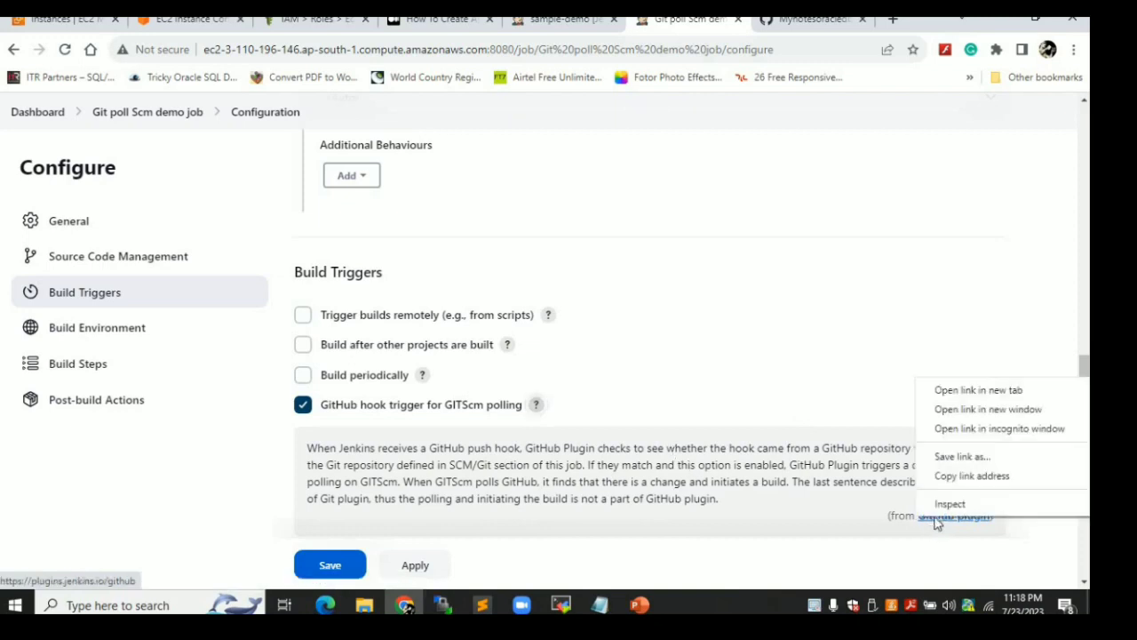
pyautogui.click(977, 391)
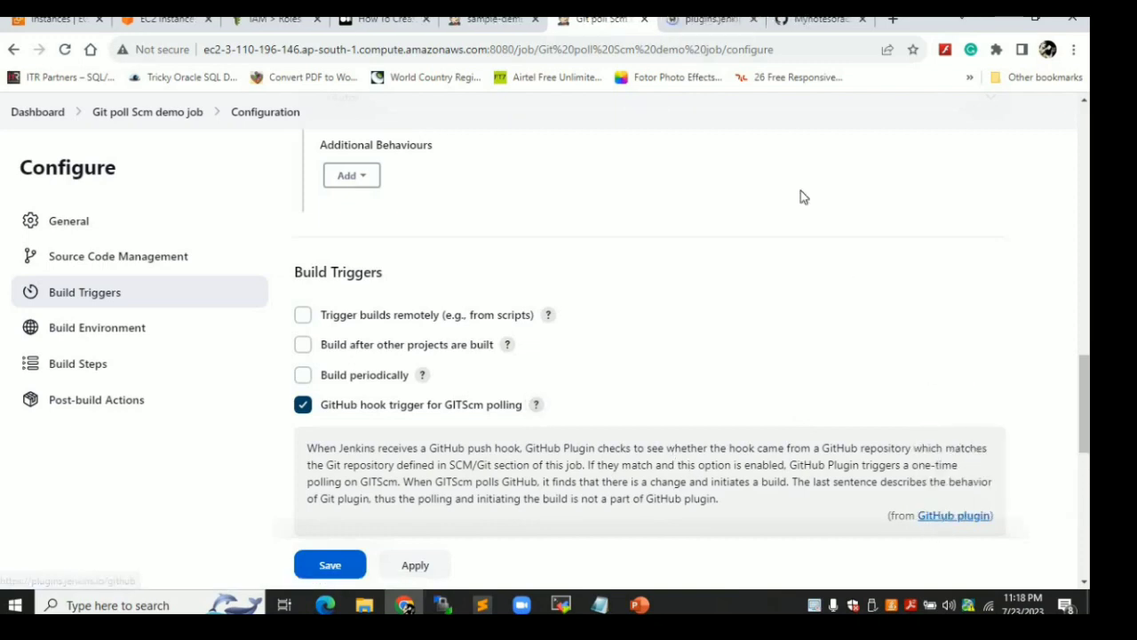
pyautogui.click(684, 26)
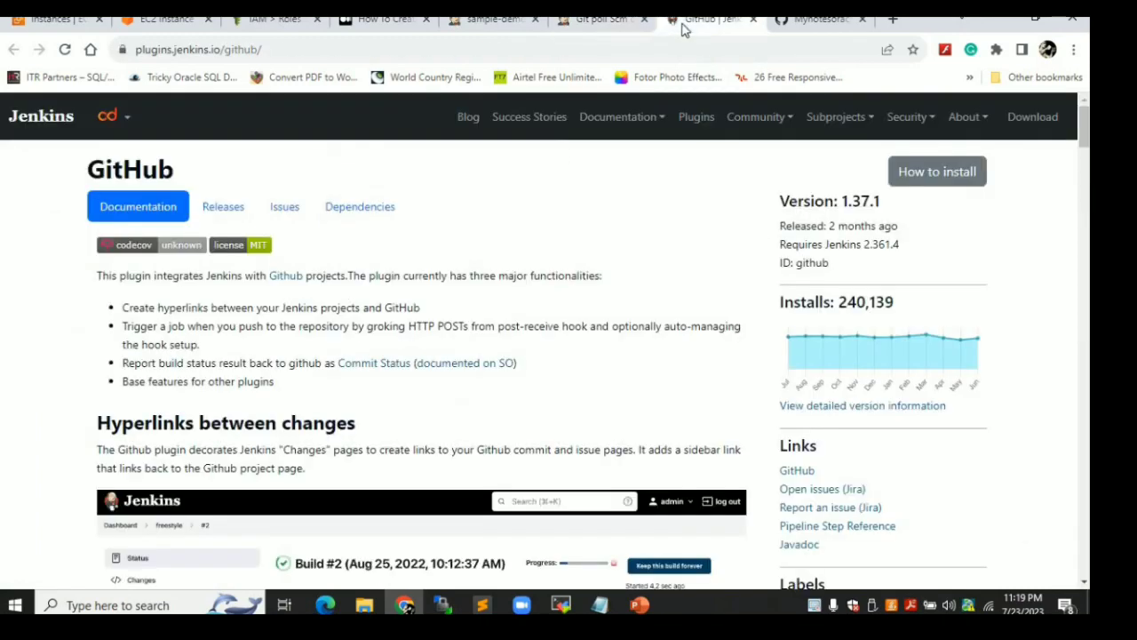
# Read the Manual Mode instructions for registering hook URLs in the GitHub plugin documentation and return to the job configuration
pyautogui.scroll(-6, 404, 299)
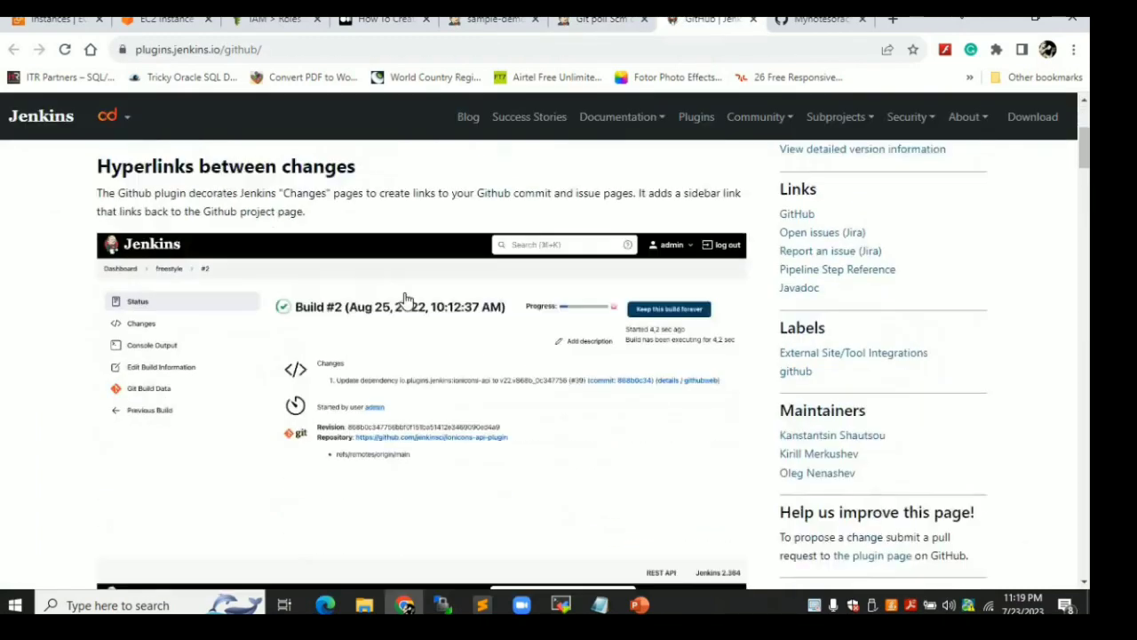
pyautogui.scroll(-10, 406, 301)
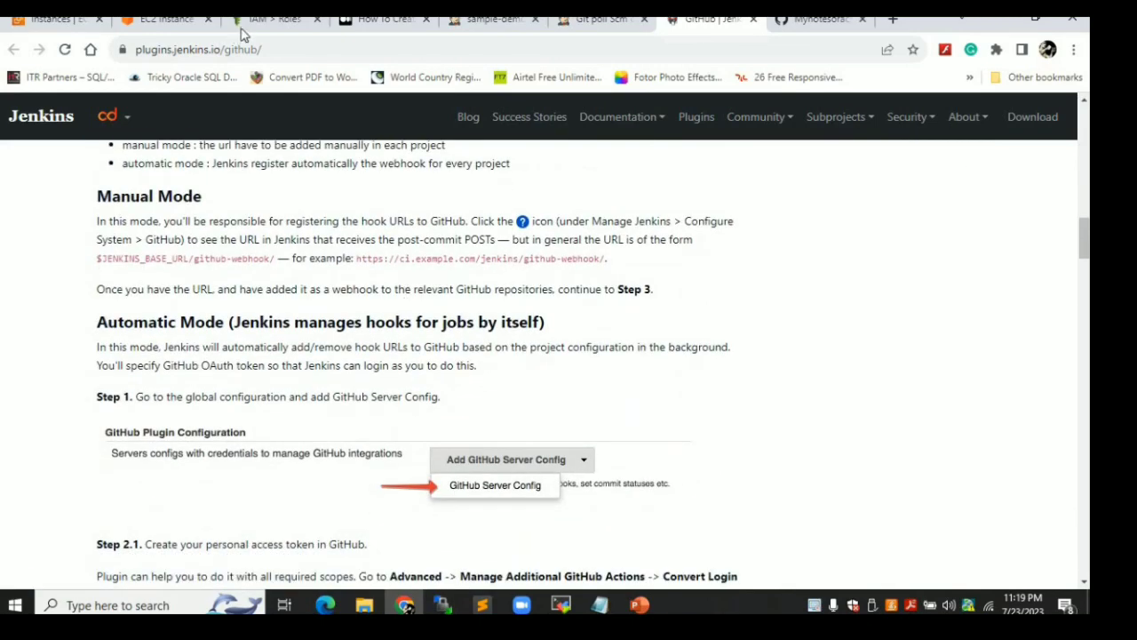
pyautogui.click(573, 26)
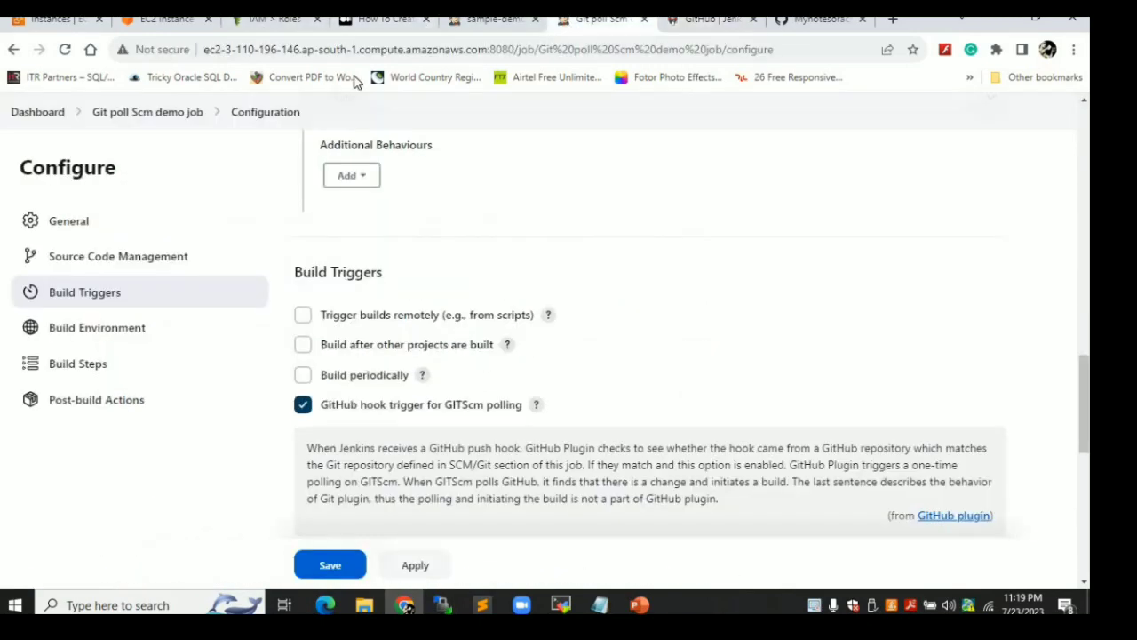
# Open the global System configuration page of Jenkins in the browser tab showing the sample-demo project
pyautogui.click(474, 27)
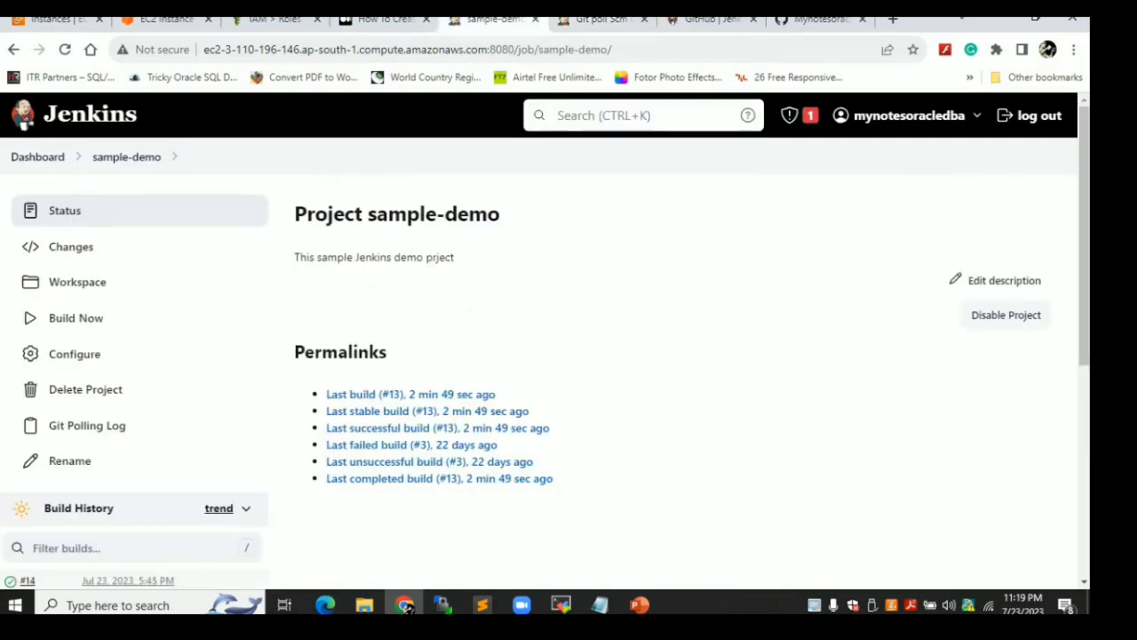
pyautogui.click(40, 164)
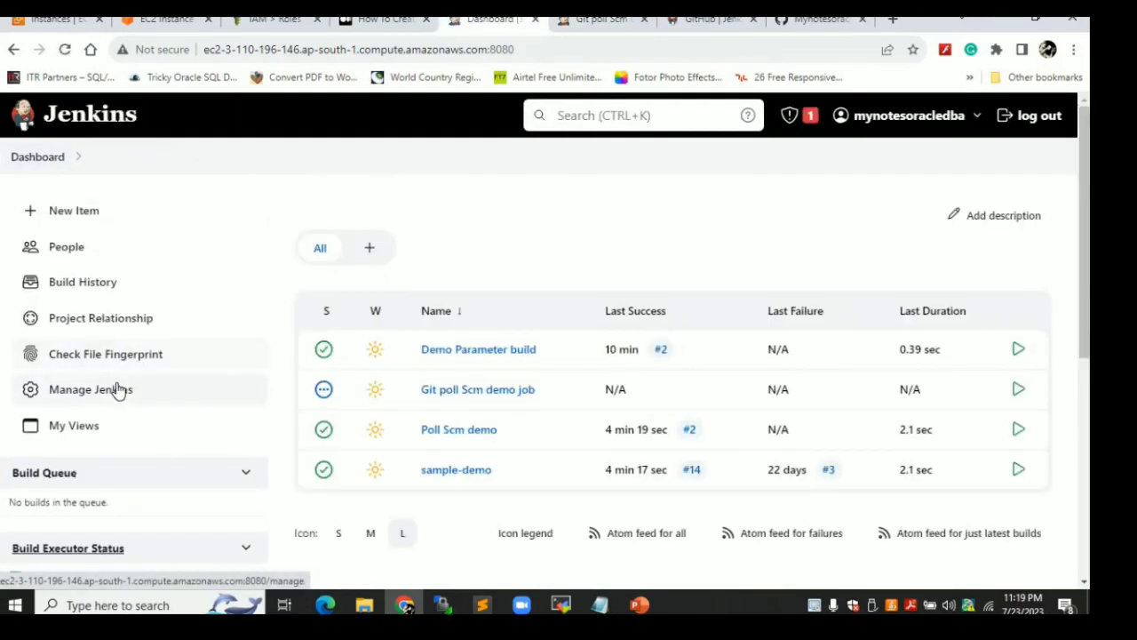
pyautogui.click(118, 391)
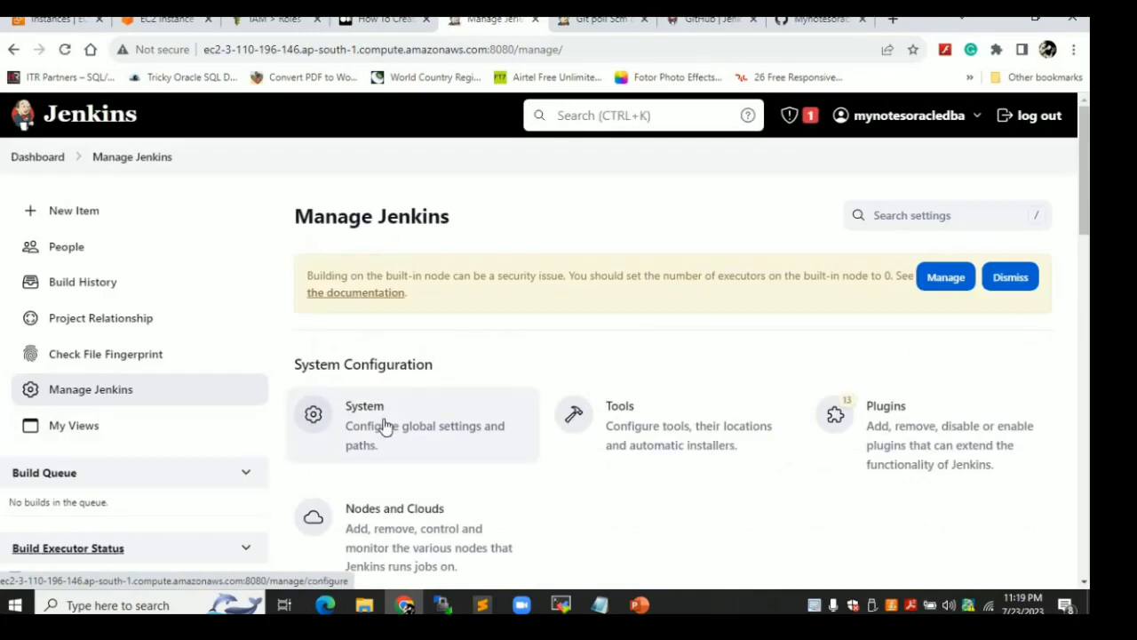
pyautogui.click(385, 425)
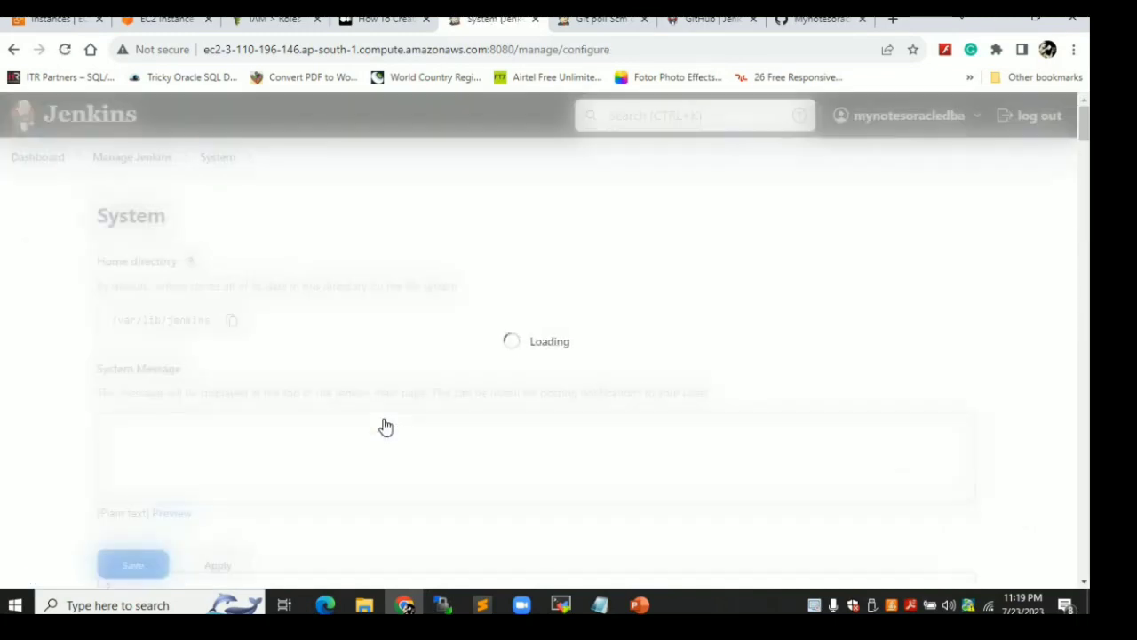
# Find the GitHub section by searching the page for "GIT" and show the help text for GitHub Servers
pyautogui.hotkey('ctrl', 'f')
pyautogui.write('Gi')
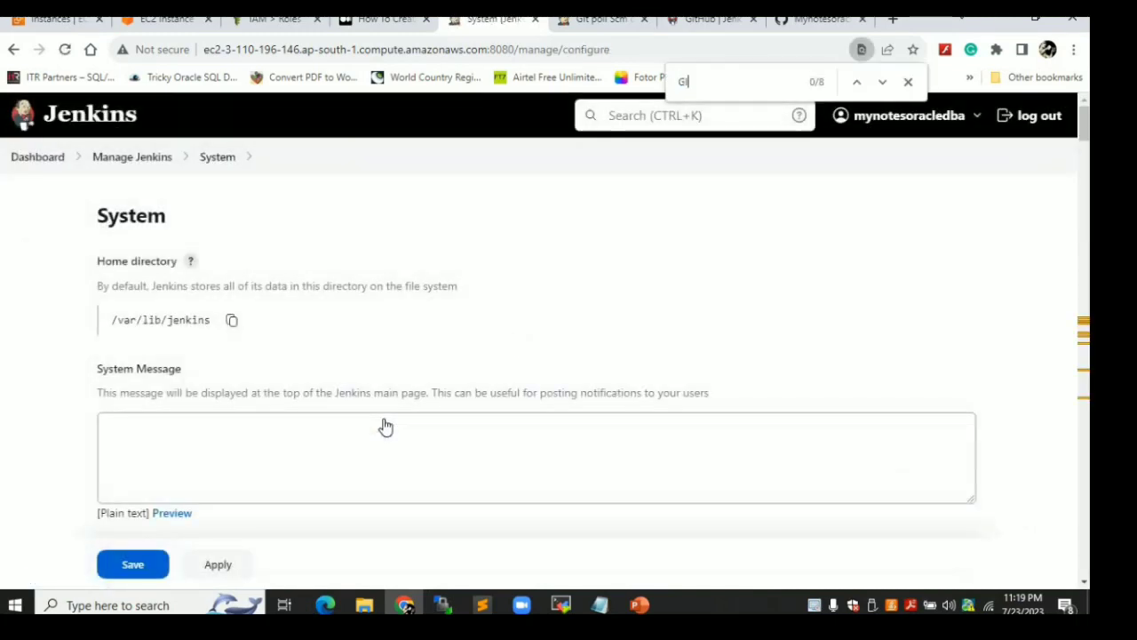
pyautogui.write('t')
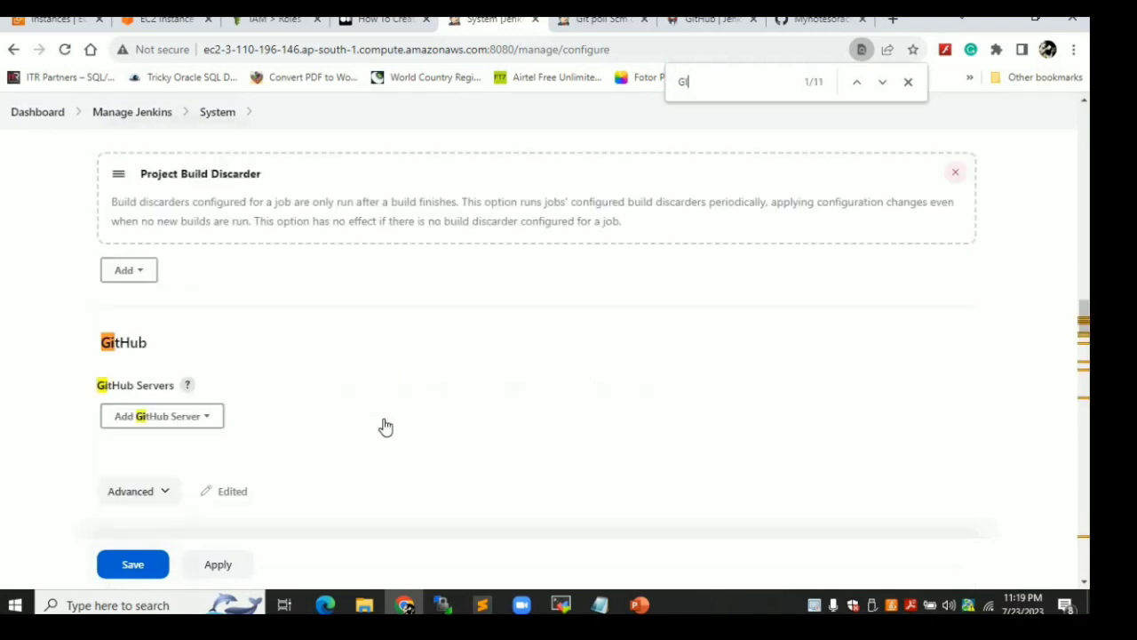
pyautogui.click(187, 385)
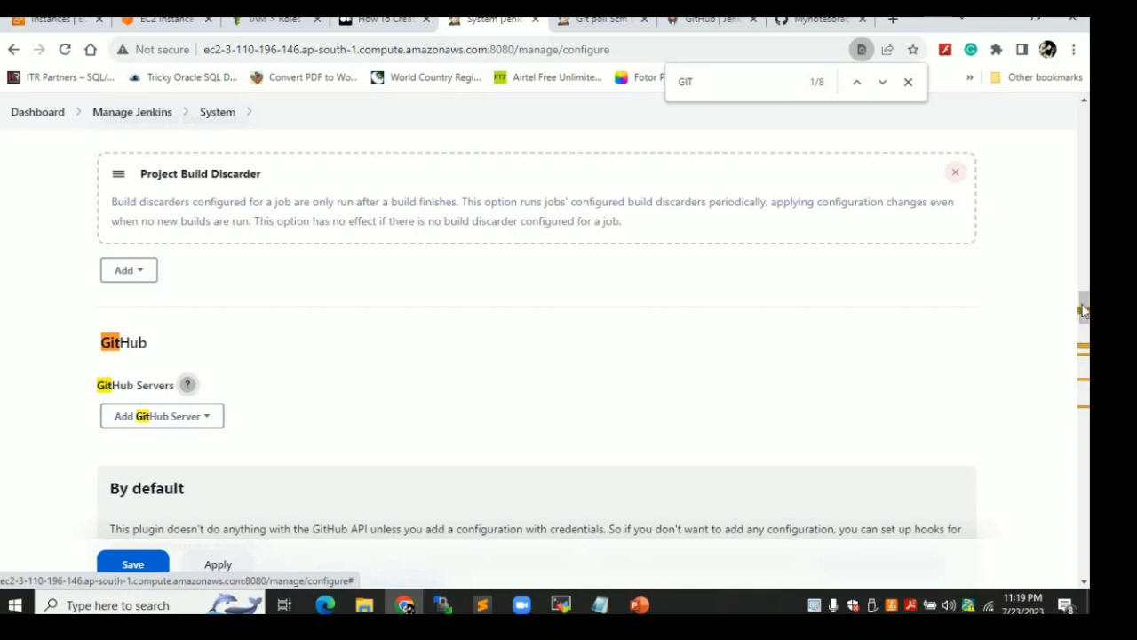
pyautogui.scroll(-2, 1083, 309)
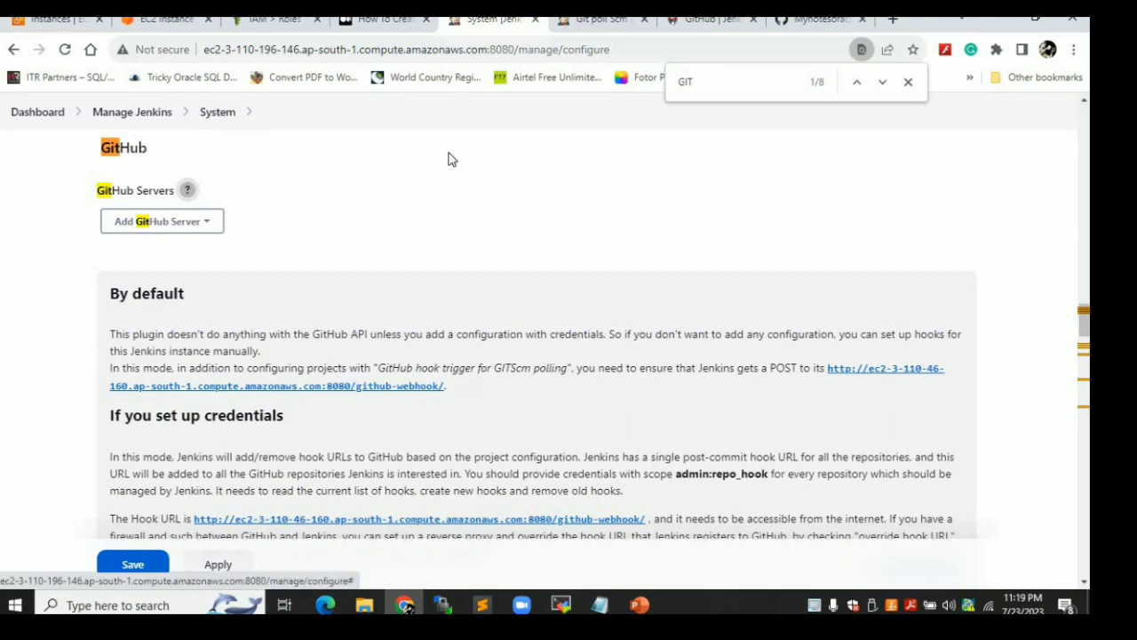
# Copy the Jenkins base URL, up to and including port 8080 and its slash, from the current page address
pyautogui.click(517, 49)
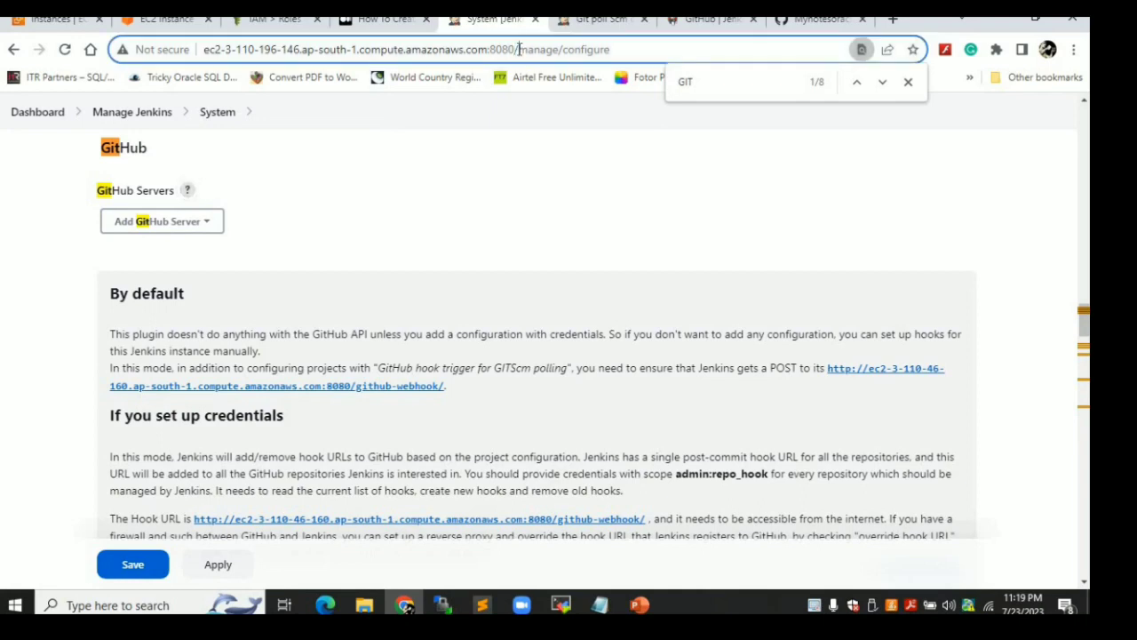
pyautogui.moveTo(519, 49); pyautogui.dragTo(169, 33)
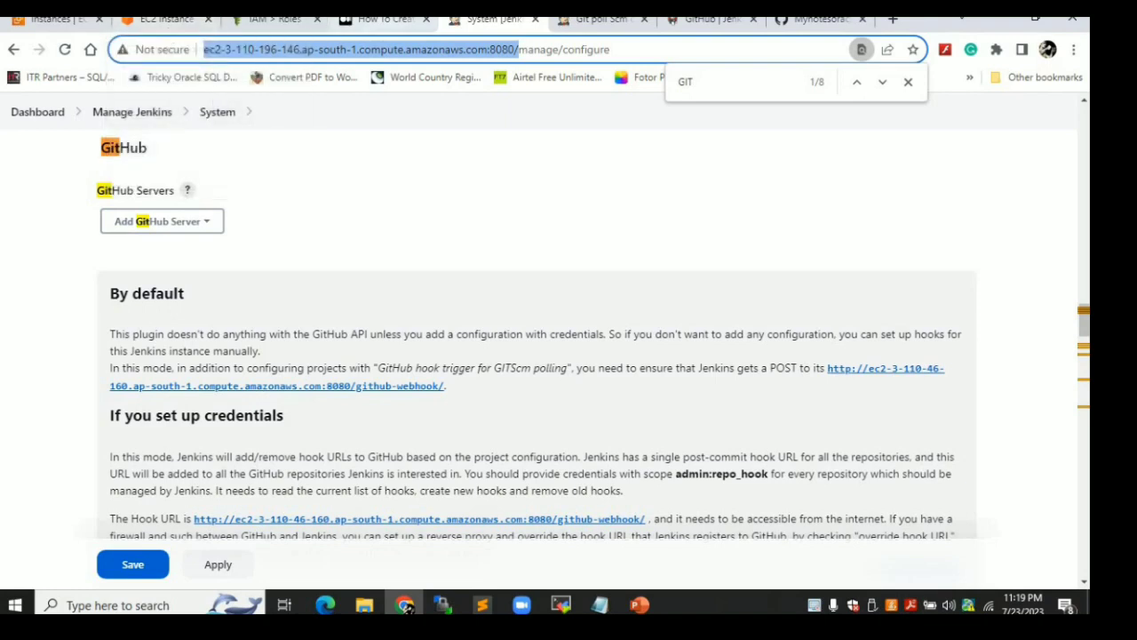
pyautogui.click(156, 147)
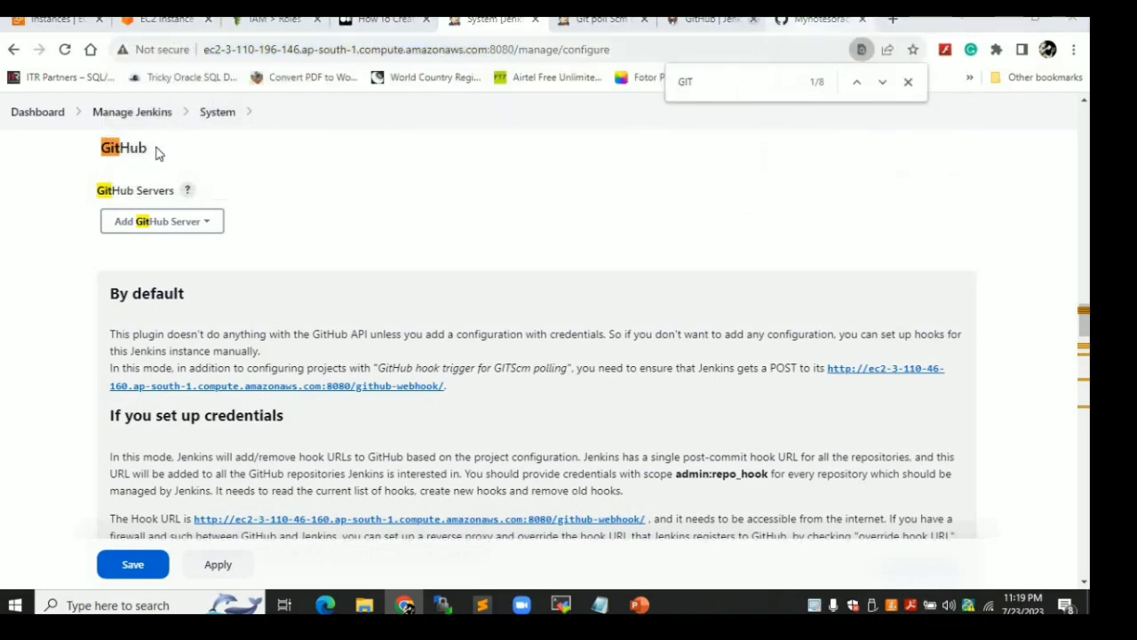
# Switch to the SampleJenkinsproject repository on GitHub and open the Webhooks page of its settings
pyautogui.click(375, 22)
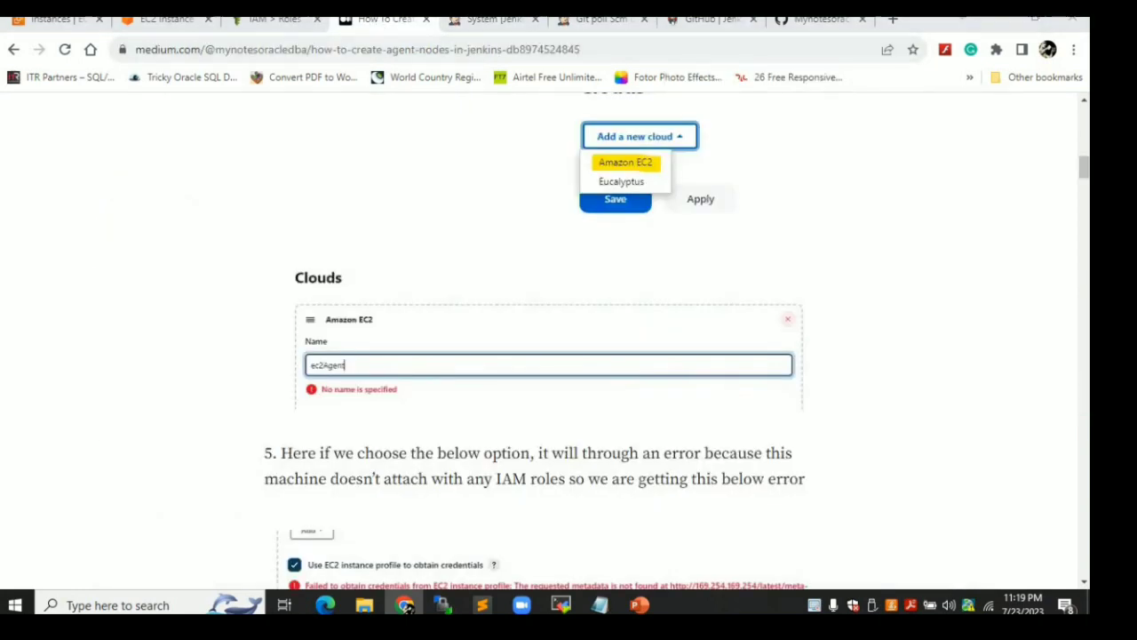
pyautogui.click(810, 23)
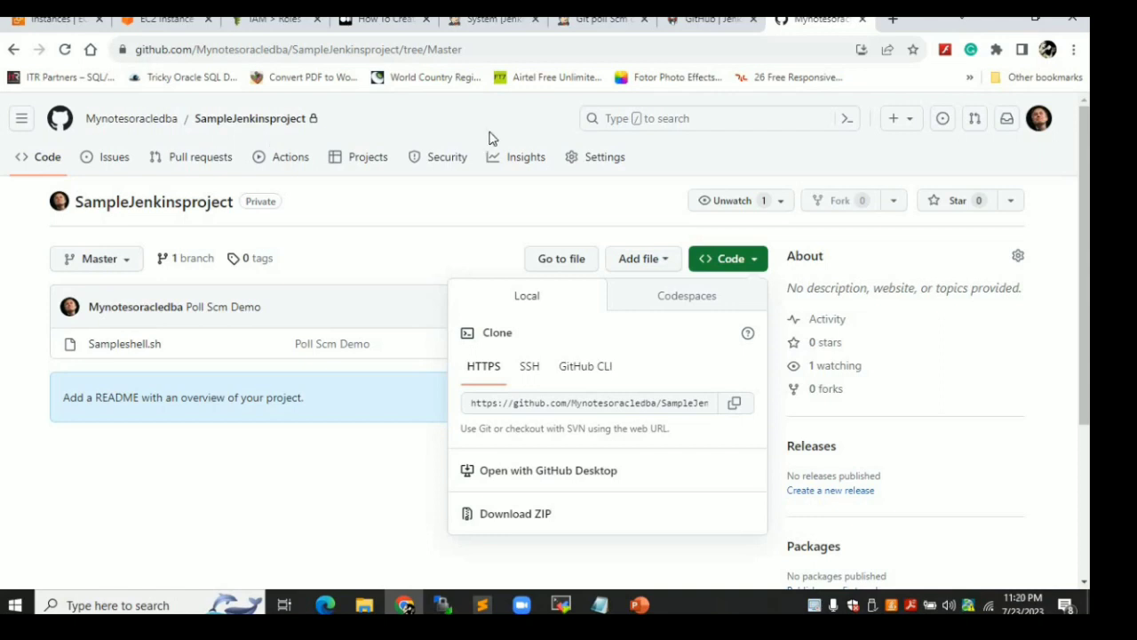
pyautogui.click(625, 161)
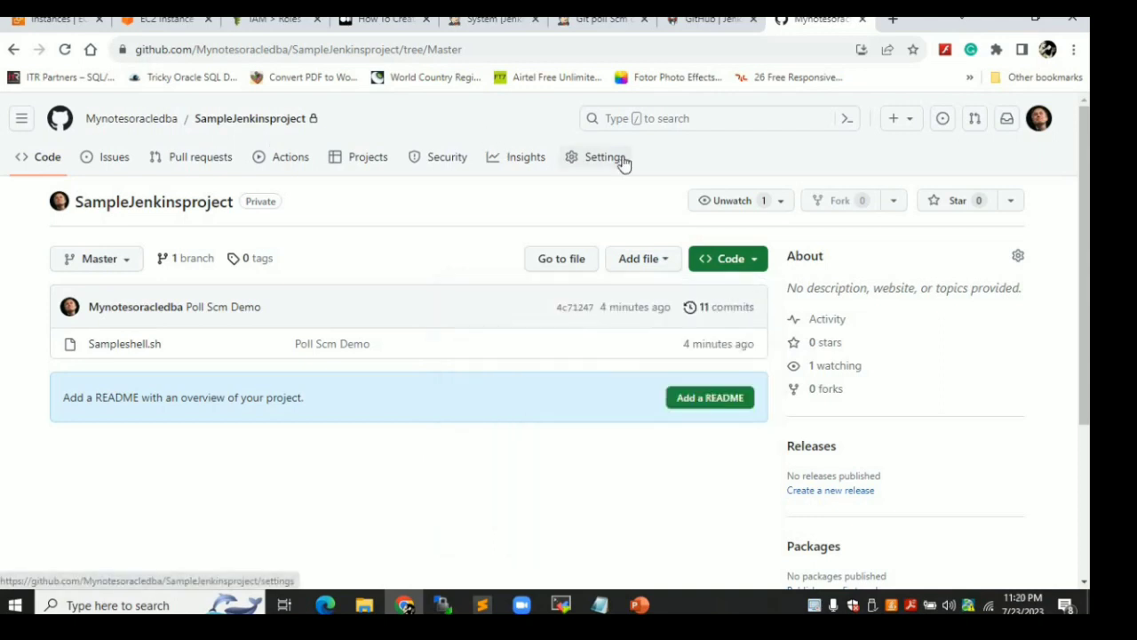
pyautogui.click(624, 160)
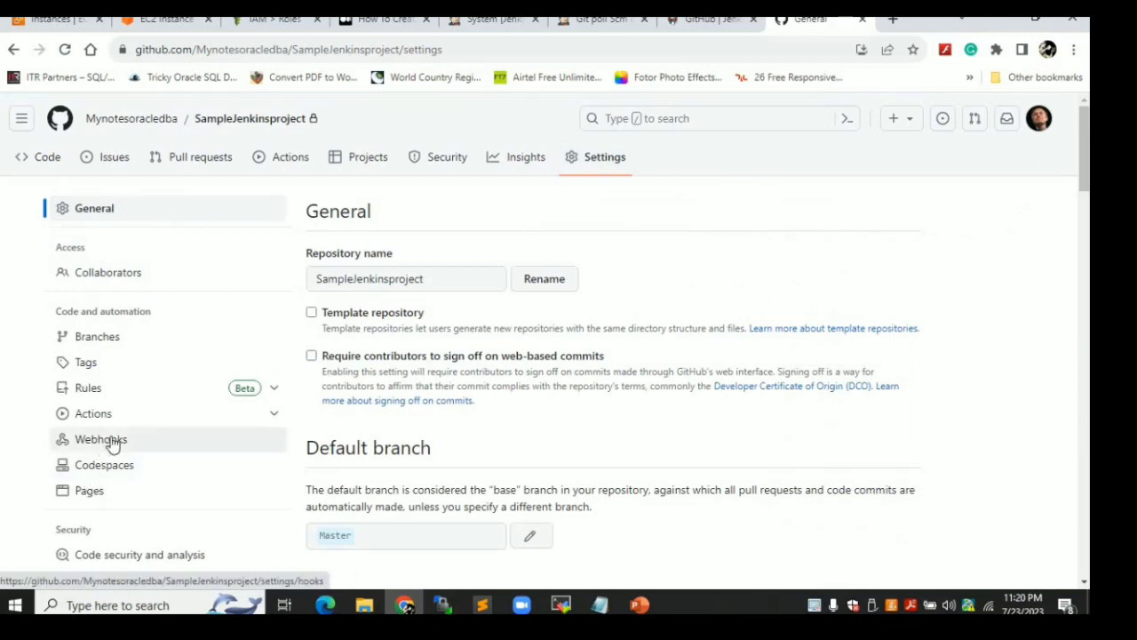
pyautogui.click(108, 438)
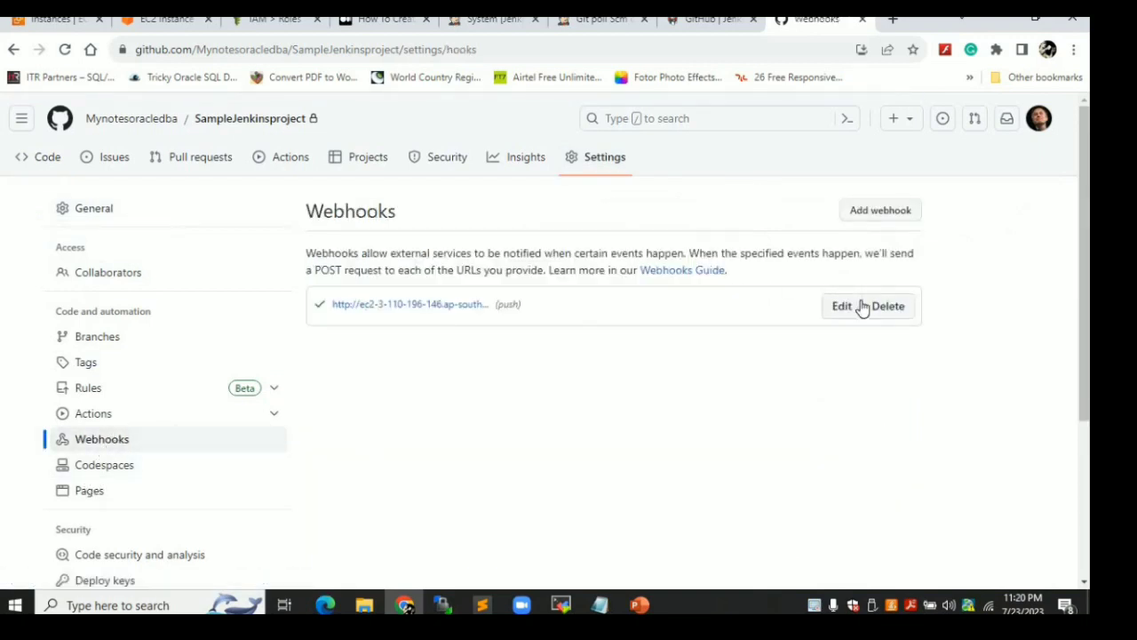
pyautogui.click(875, 213)
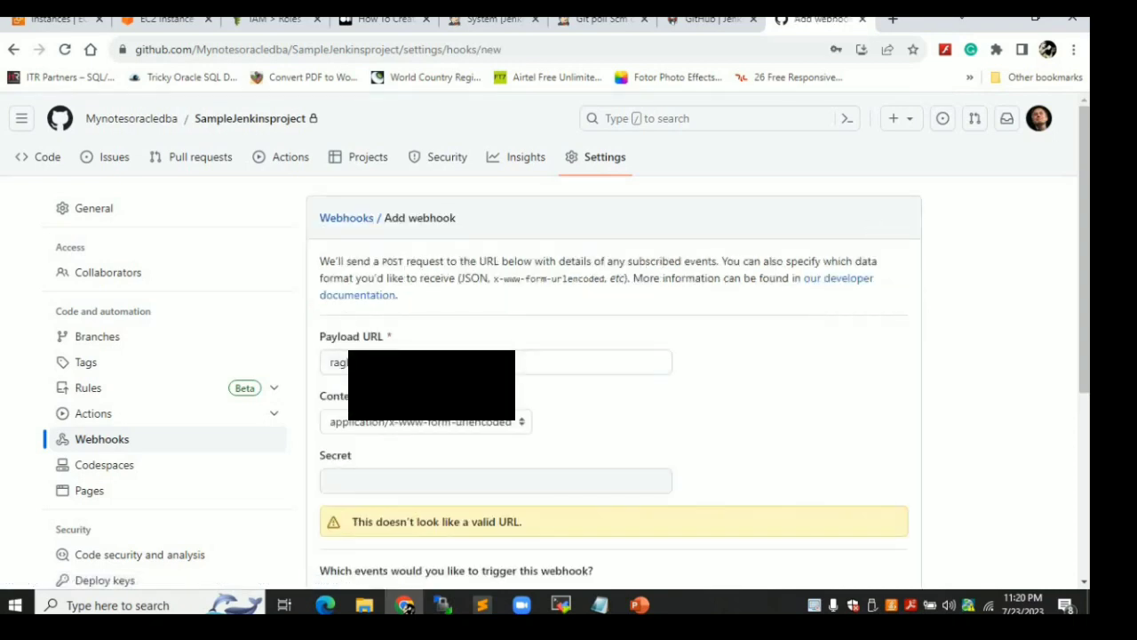
pyautogui.click(244, 366)
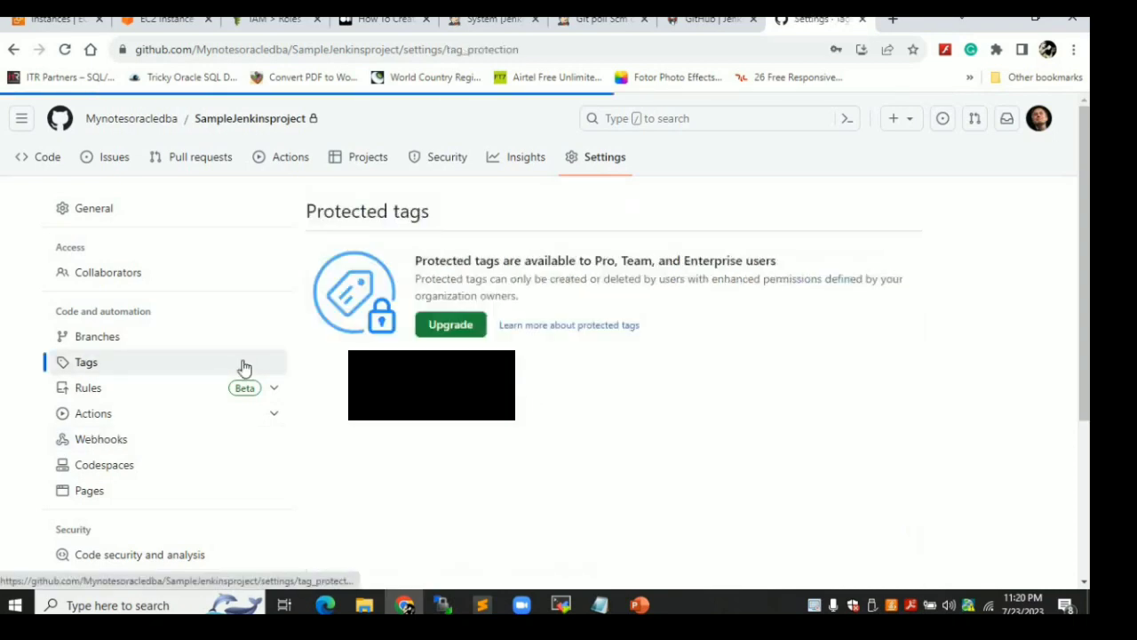
pyautogui.click(114, 449)
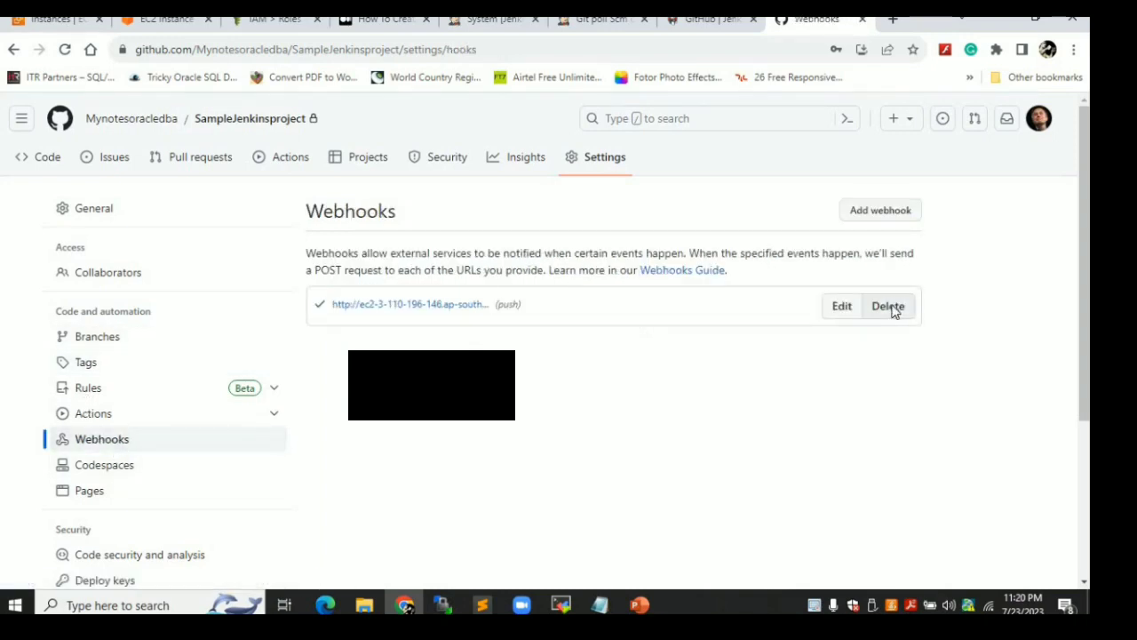
# Delete the existing push webhook from the SampleJenkinsproject repository and confirm the deletion
pyautogui.click(888, 309)
pyautogui.click(586, 406)
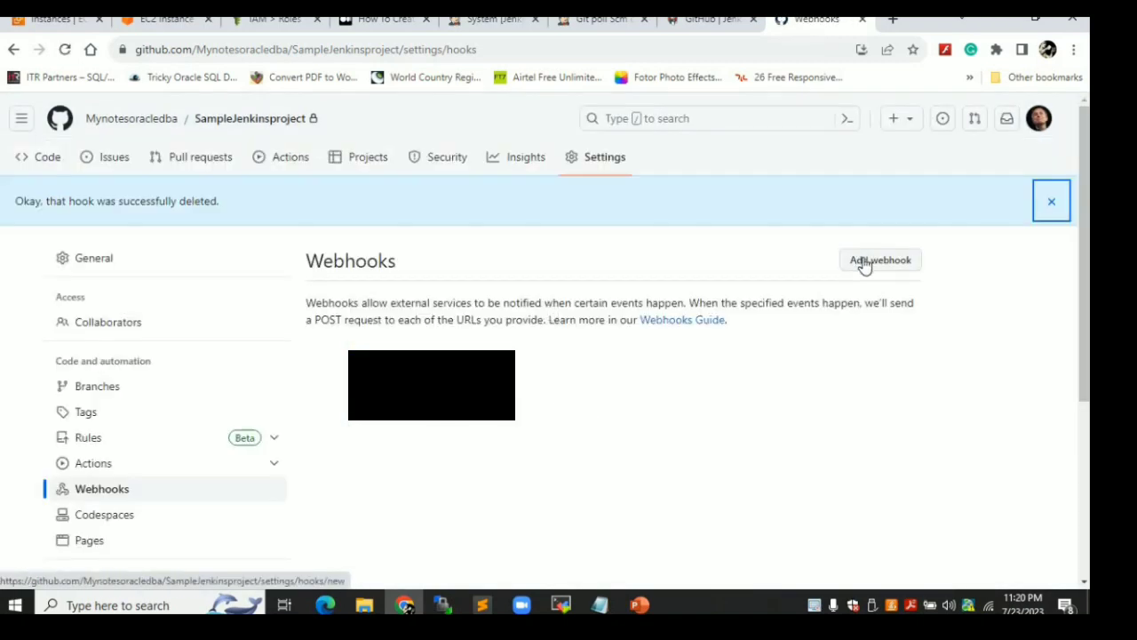
pyautogui.click(875, 260)
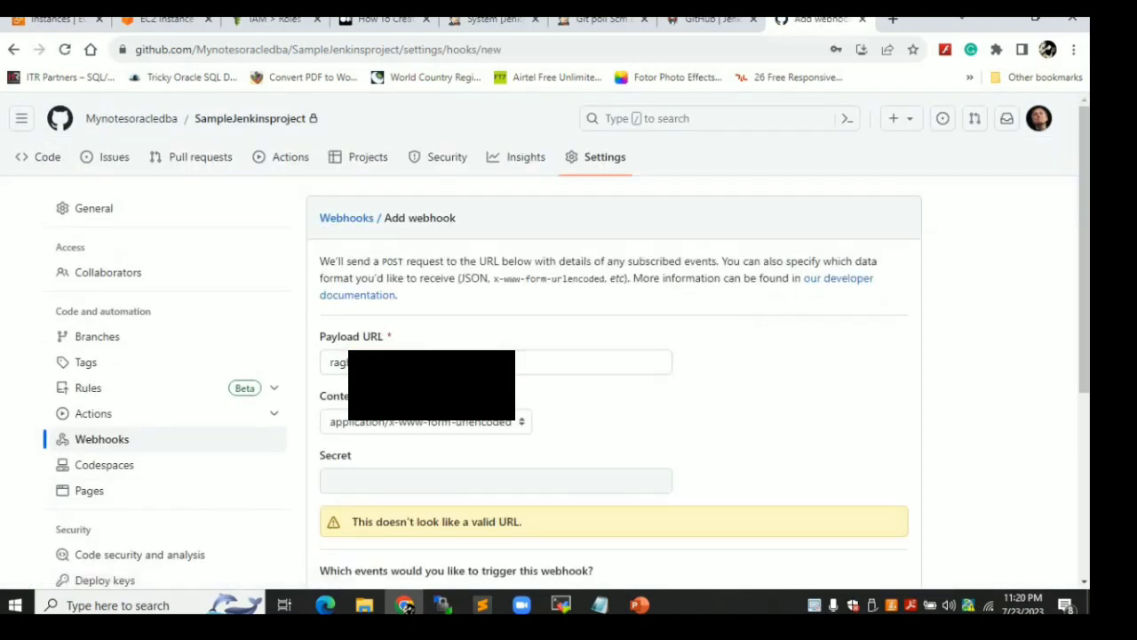
pyautogui.moveTo(484, 362); pyautogui.dragTo(277, 367)
pyautogui.hotkey('ctrl', 'v')
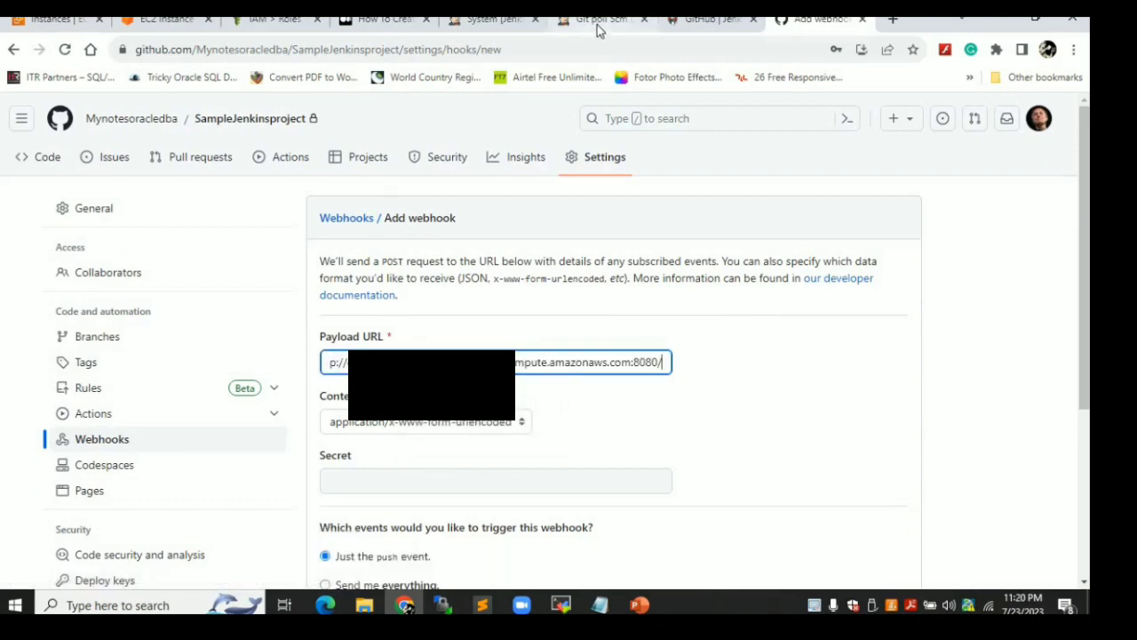
# Copy the "github-webhook/" suffix from the plugin documentation's example URL and append it to the webhook's payload URL
pyautogui.click(688, 27)
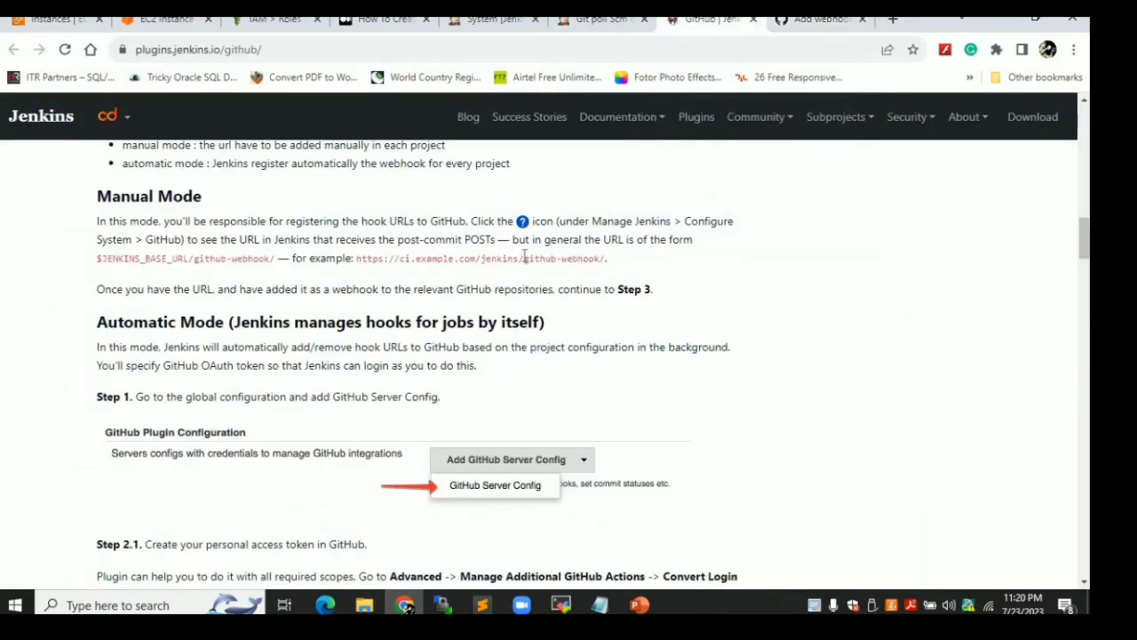
pyautogui.moveTo(523, 258); pyautogui.dragTo(598, 258)
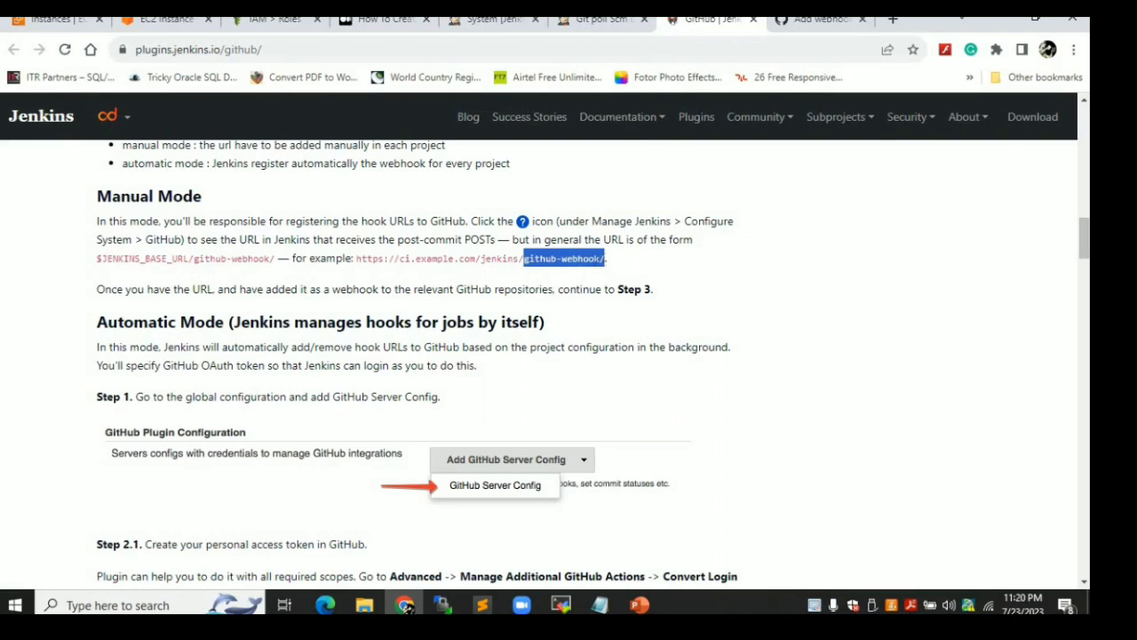
pyautogui.click(809, 26)
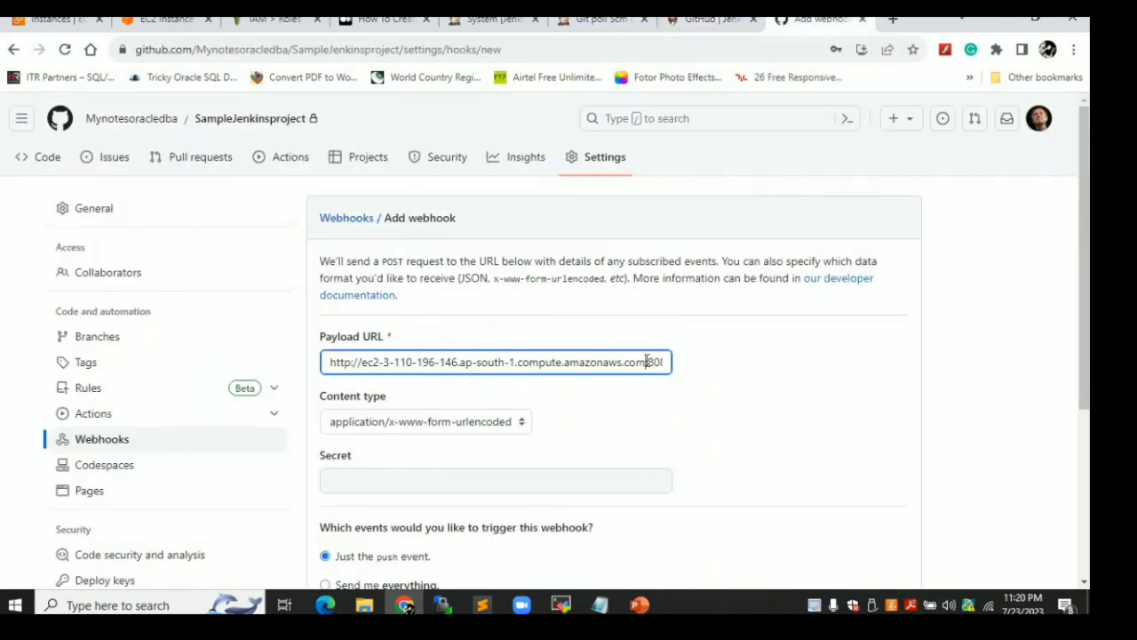
pyautogui.write('/')
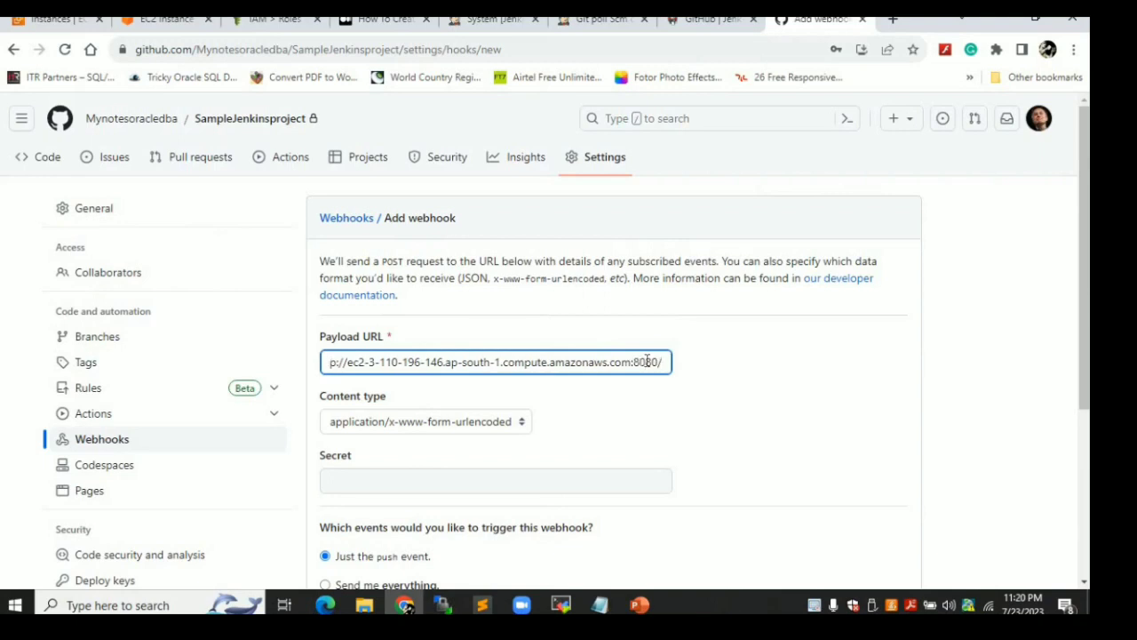
pyautogui.write('github-webhook/')
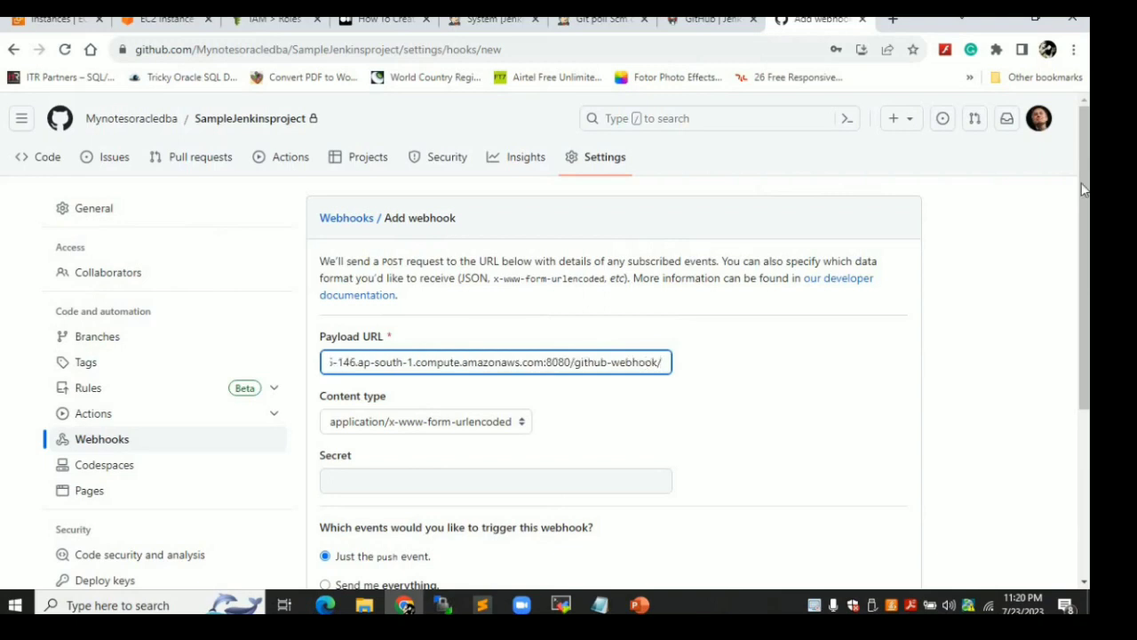
# View the individual event options, set the trigger back to just the push event, and add the webhook
pyautogui.moveTo(1082, 187); pyautogui.dragTo(1080, 368)
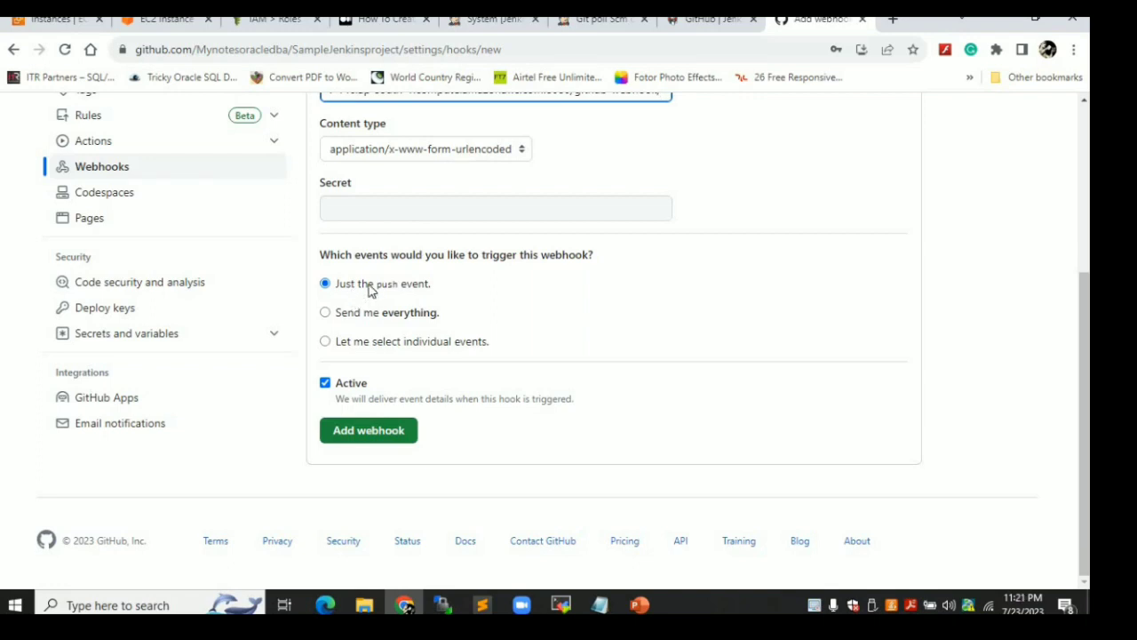
pyautogui.click(396, 343)
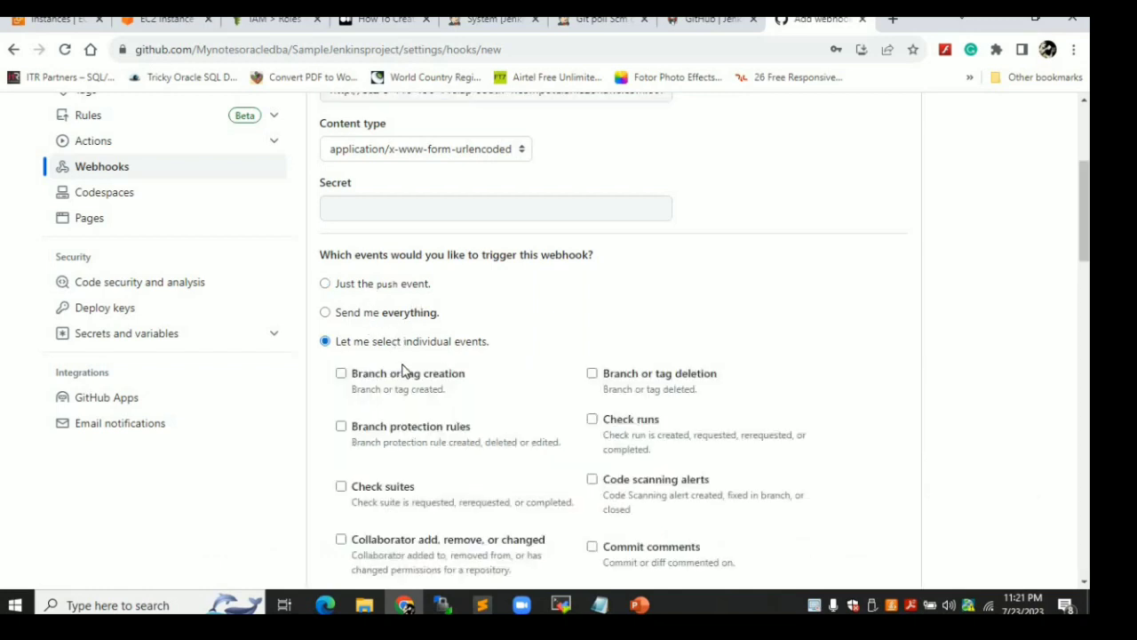
pyautogui.press('Down')
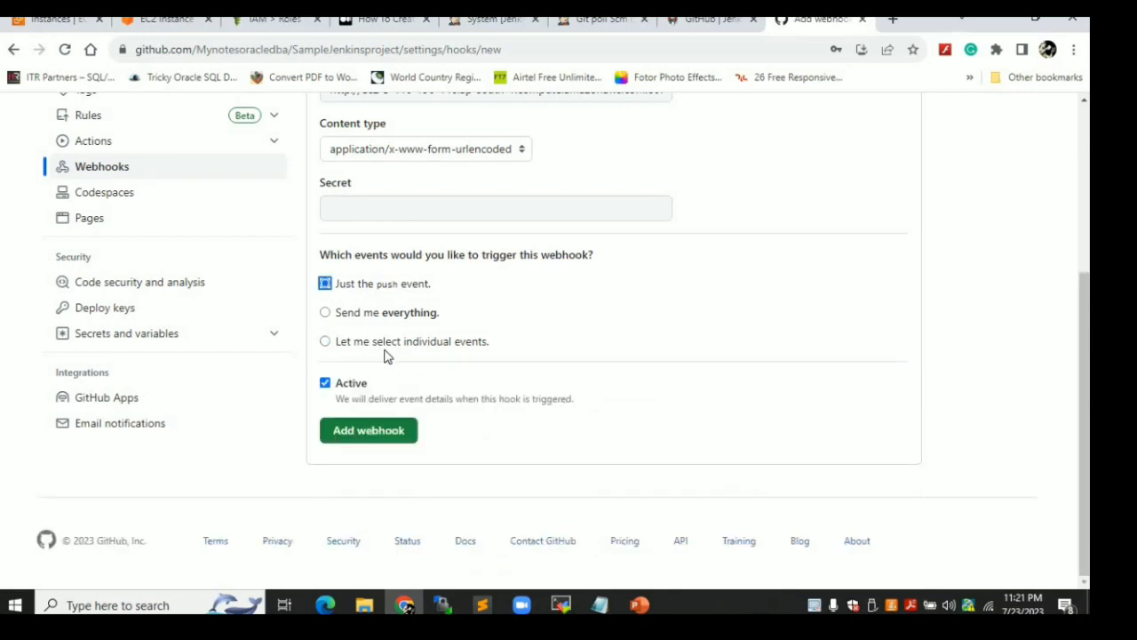
pyautogui.click(376, 431)
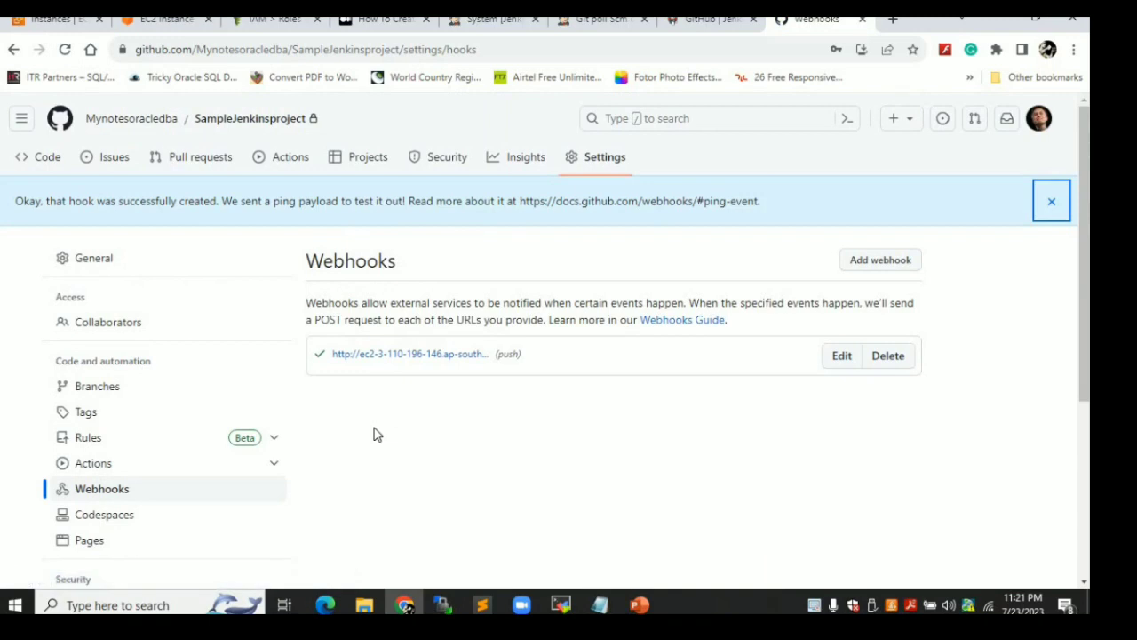
pyautogui.moveTo(320, 358)
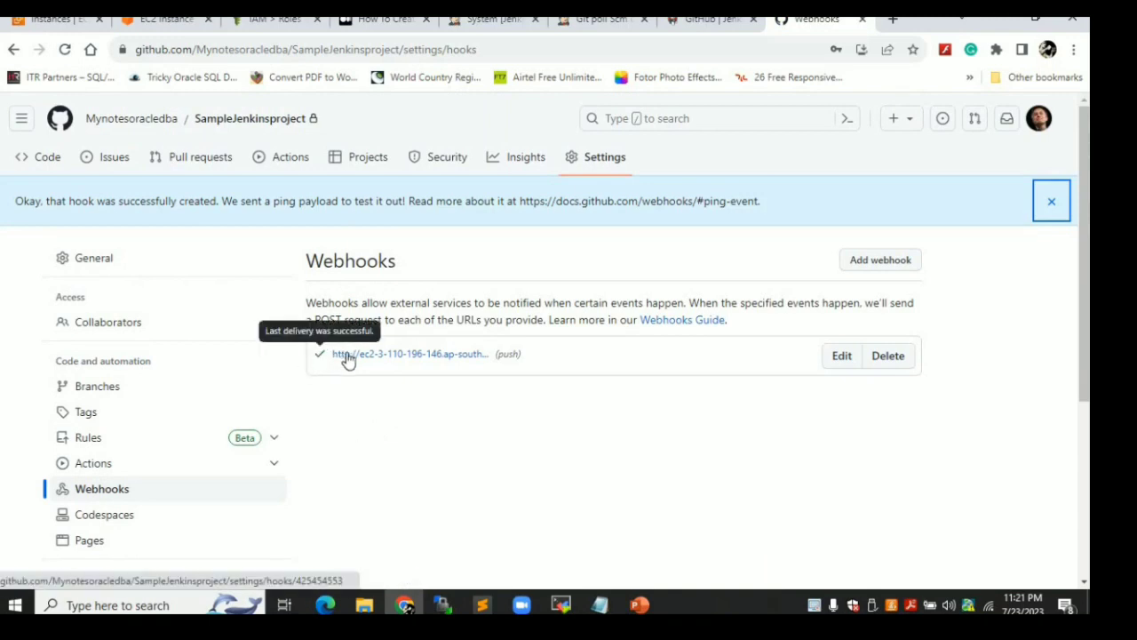
# Open the new push webhook and check its recent deliveries
pyautogui.click(348, 355)
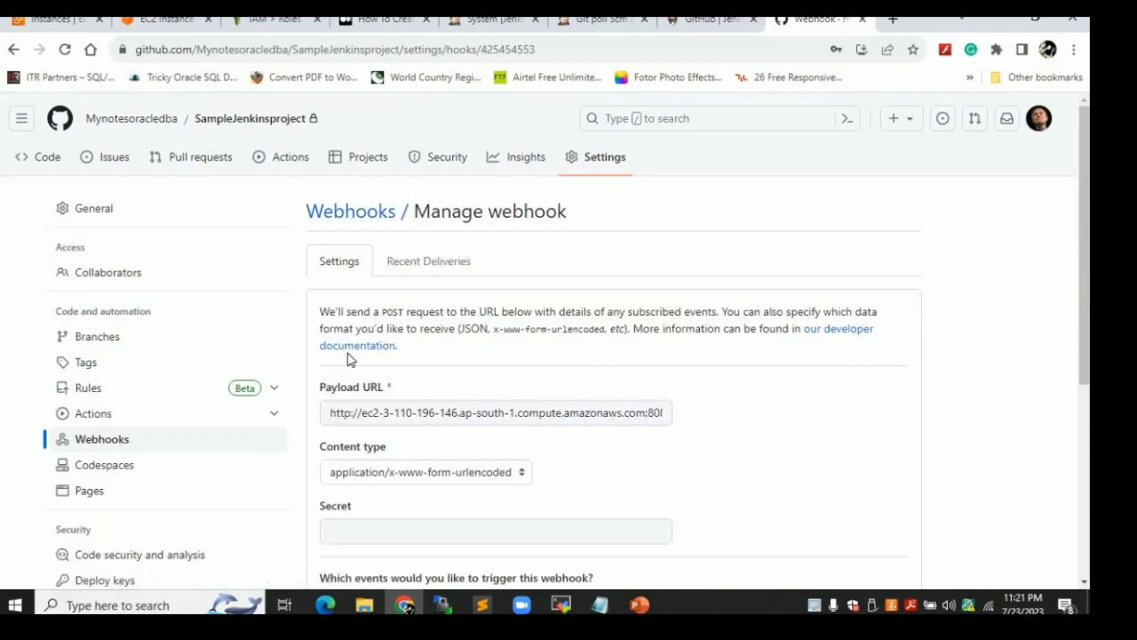
pyautogui.click(415, 261)
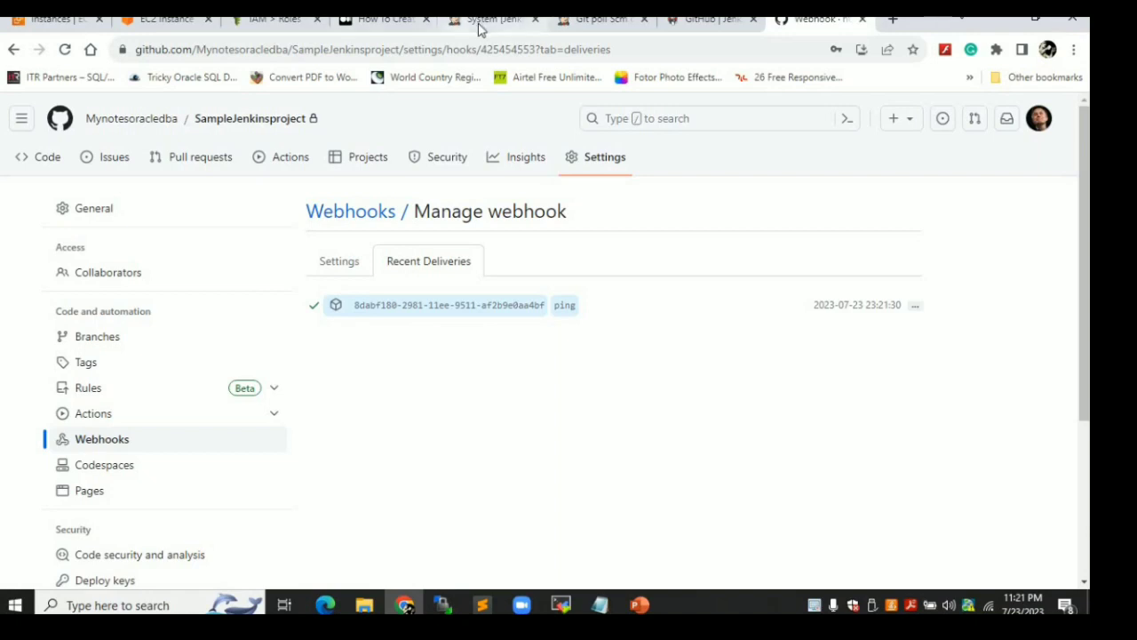
# Save the Git poll Scm demo job in Jenkins, reopen its configuration and add an Execute shell build step
pyautogui.click(603, 20)
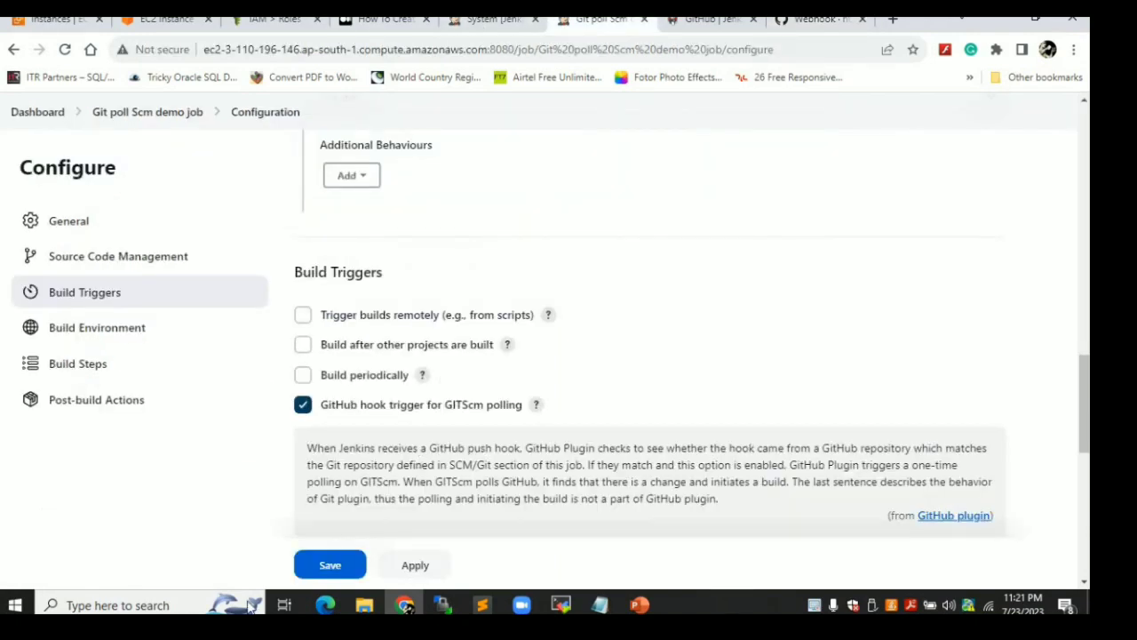
pyautogui.click(333, 568)
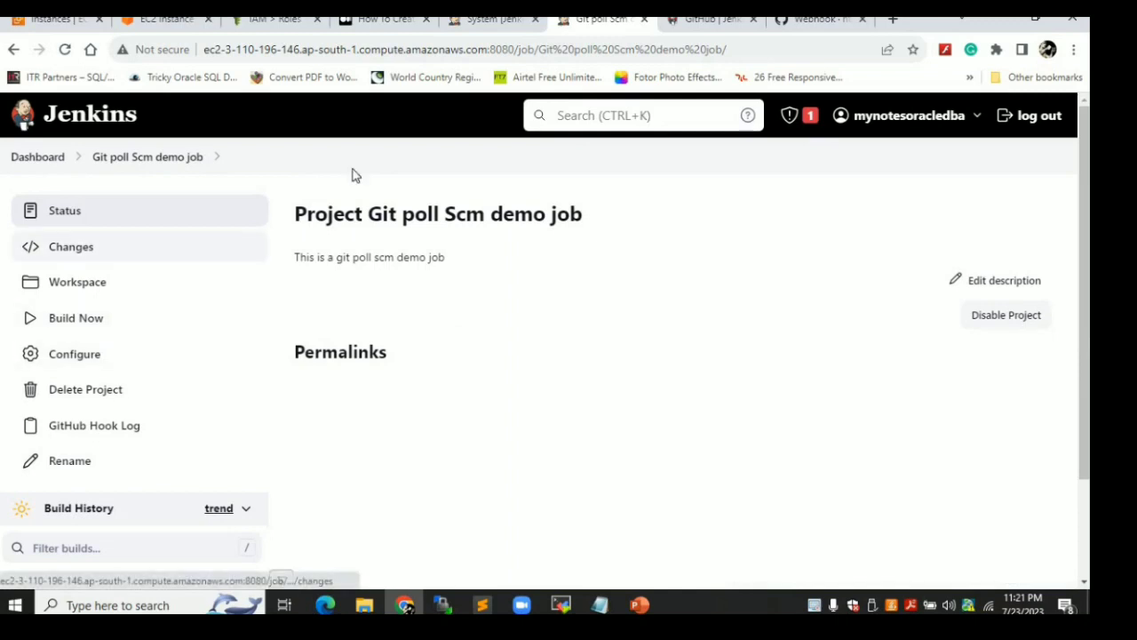
pyautogui.click(56, 354)
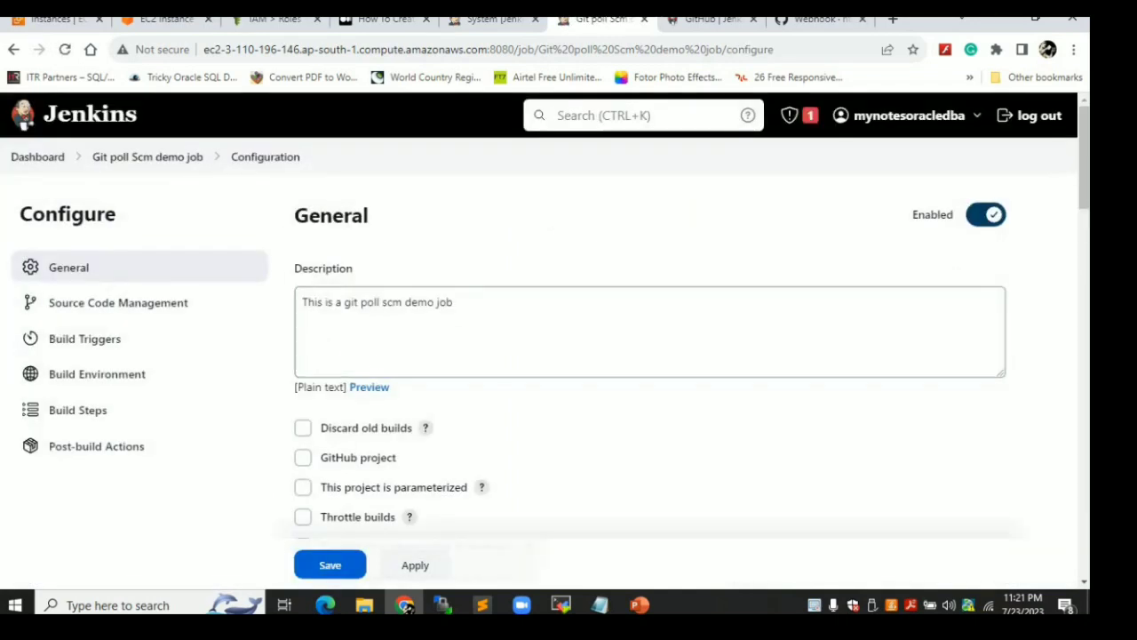
pyautogui.moveTo(1083, 191); pyautogui.dragTo(1063, 569)
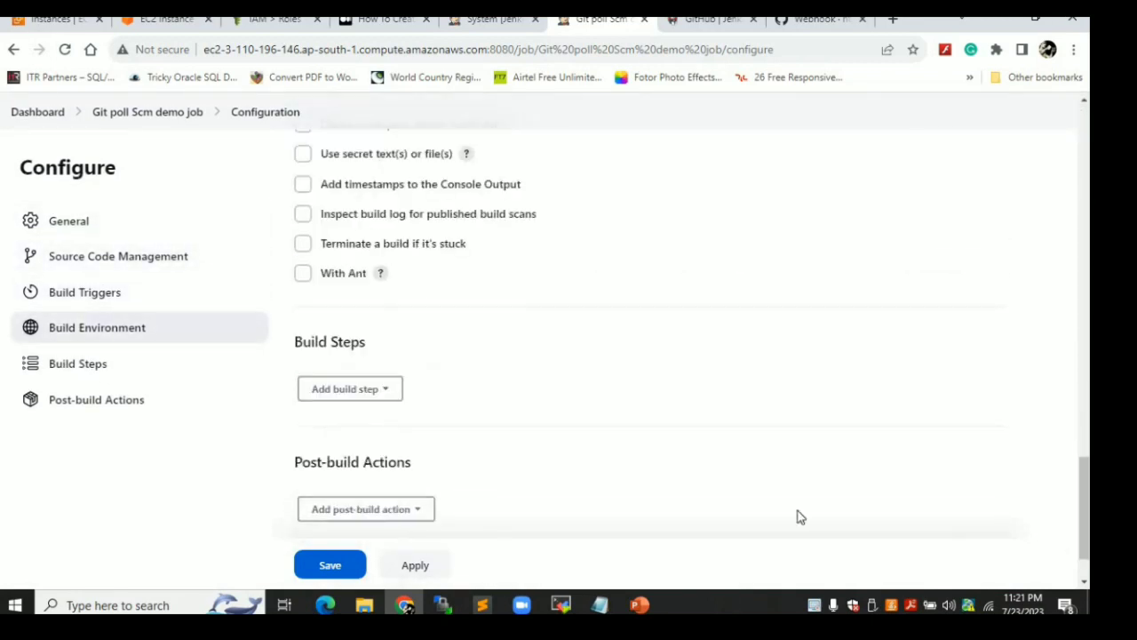
pyautogui.click(325, 397)
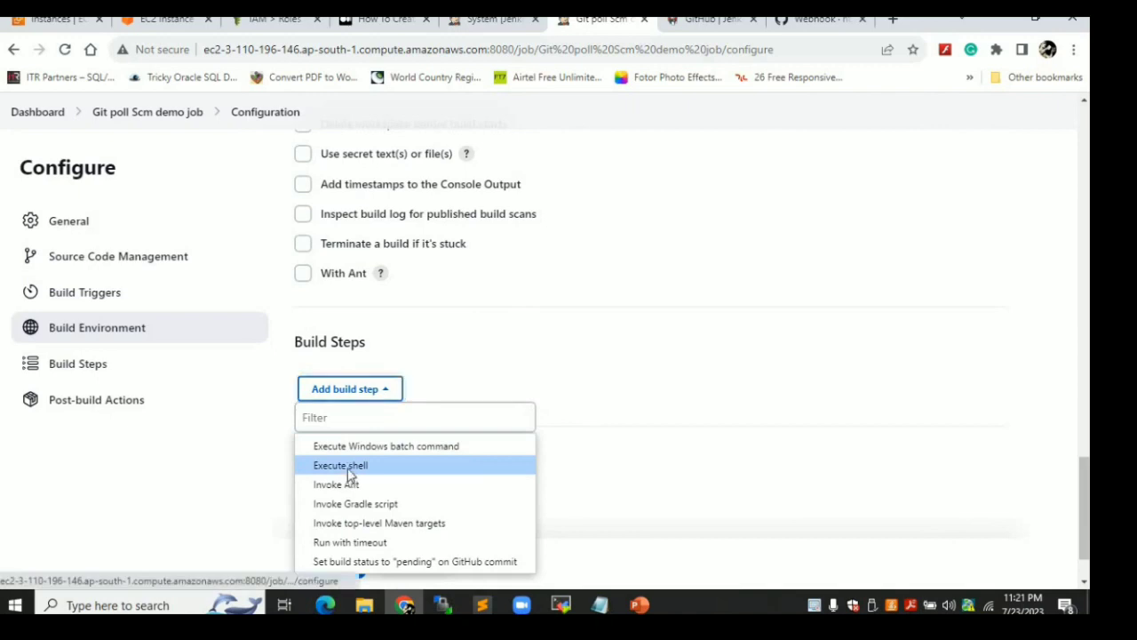
pyautogui.click(348, 469)
# Enter the shell commands echo "Welcome to Jenkins videos" and chmod 775 *, and start a third line with ./
pyautogui.click(382, 502)
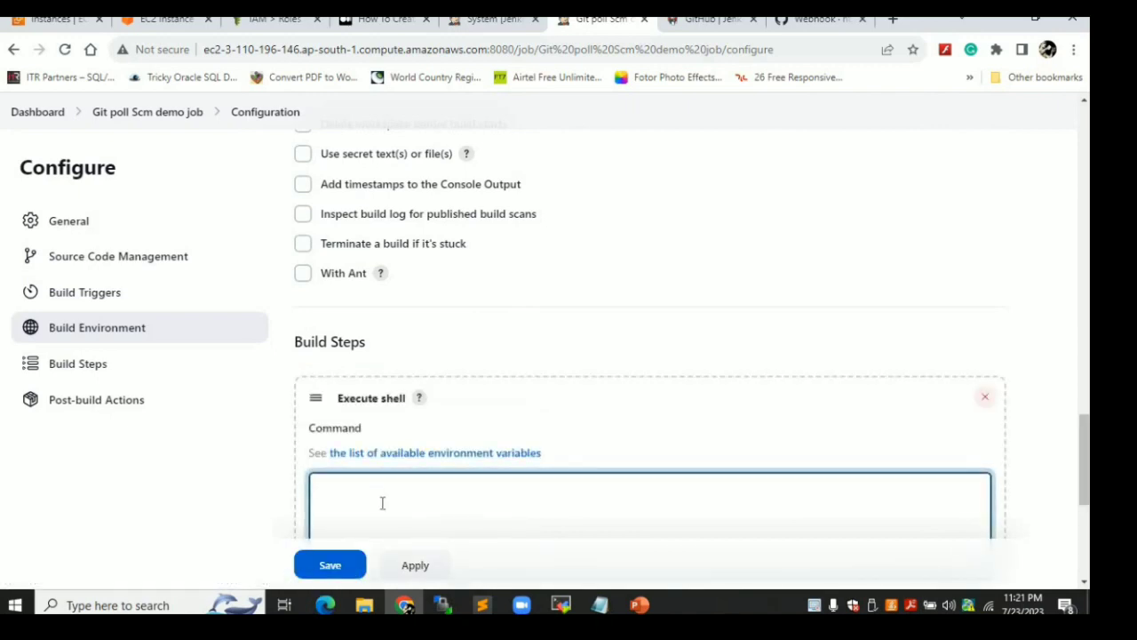
pyautogui.write('echo "Welcome to Jenkins')
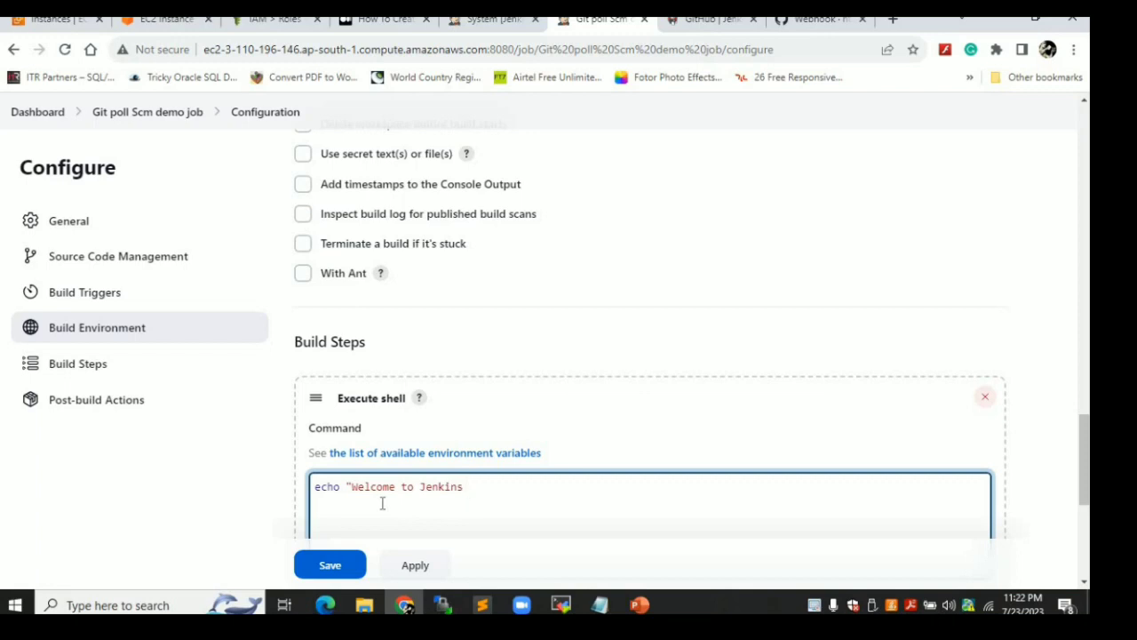
pyautogui.write(' vidoew')
pyautogui.press('BackSpace')
pyautogui.press('BackSpace')
pyautogui.press('BackSpace')
pyautogui.write('eos" ')
pyautogui.write('chmod ')
pyautogui.write('775 * ')
pyautogui.write('./')
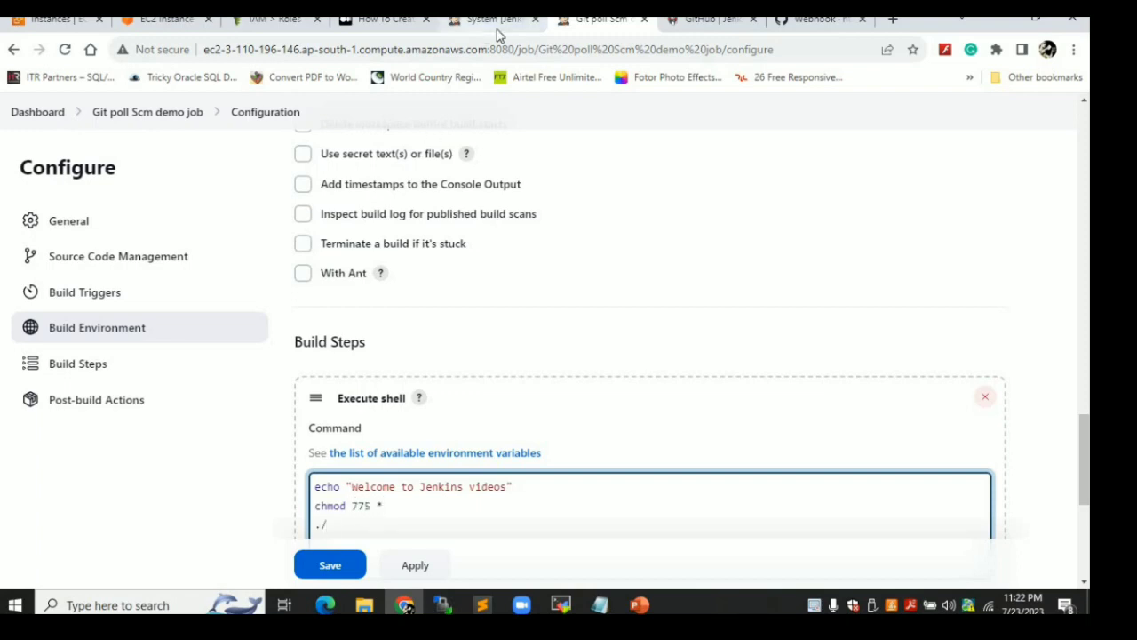
# Copy the file name Sampleshell.sh from the SampleJenkinsproject repository, append it after ./ in the shell command, and save the job
pyautogui.click(804, 19)
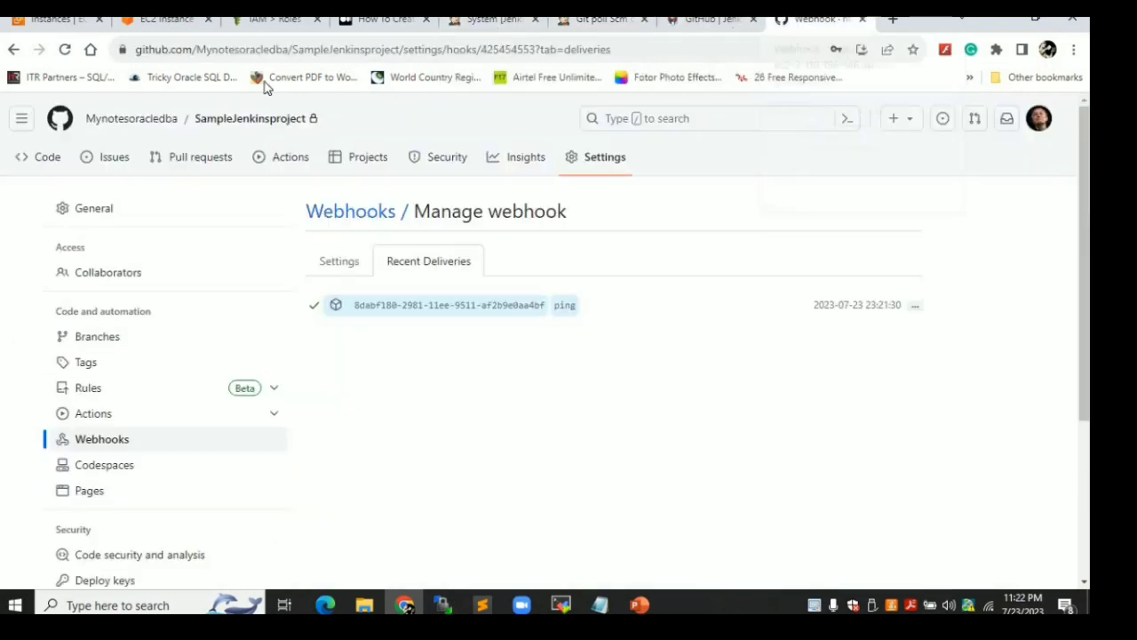
pyautogui.click(234, 119)
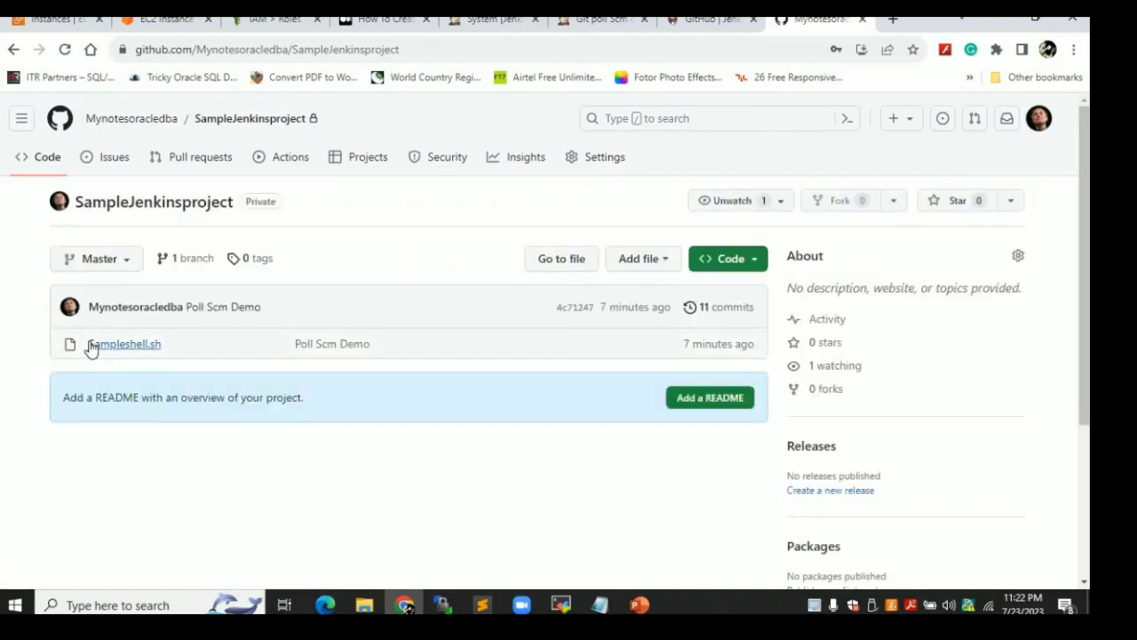
pyautogui.moveTo(83, 343); pyautogui.dragTo(174, 364)
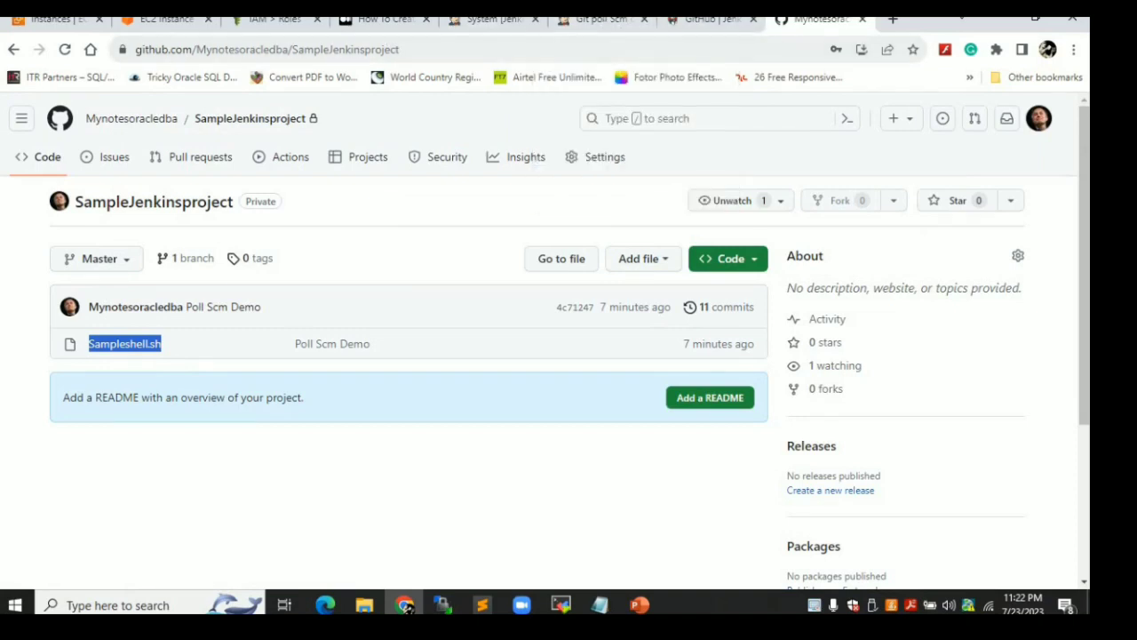
pyautogui.moveTo(701, 26)
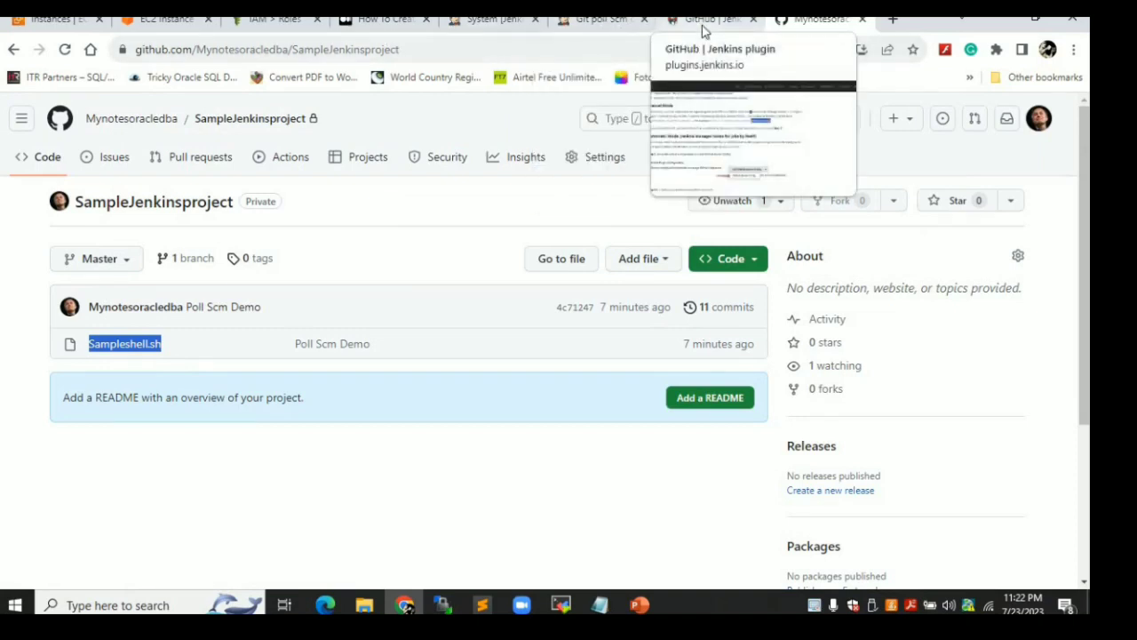
pyautogui.click(706, 21)
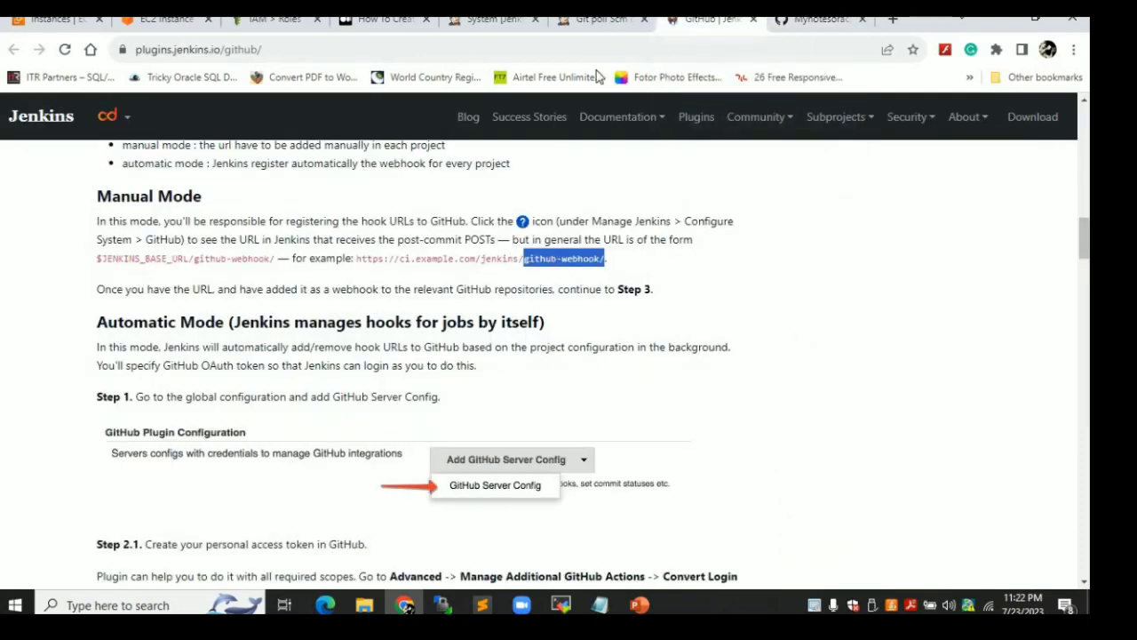
pyautogui.click(600, 27)
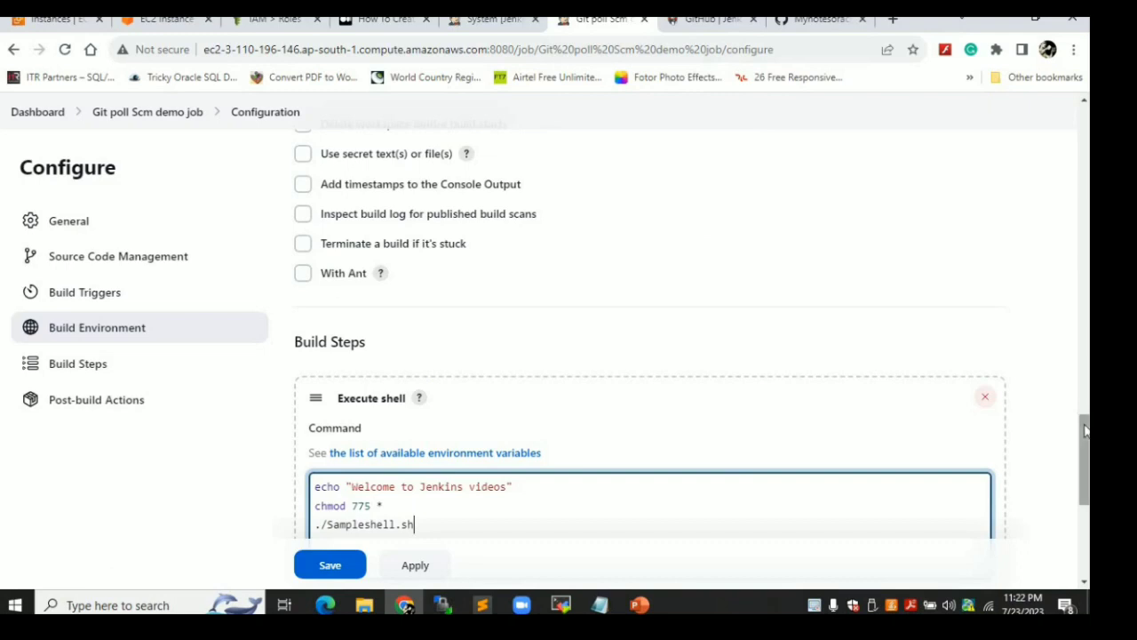
pyautogui.moveTo(1082, 434); pyautogui.dragTo(1079, 515)
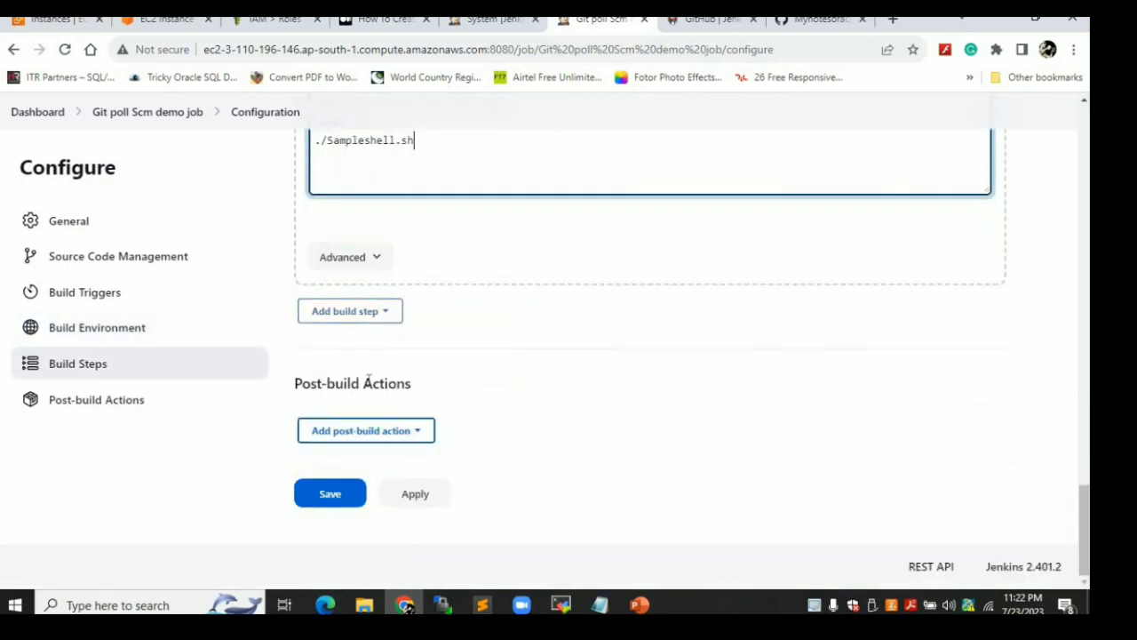
pyautogui.click(322, 499)
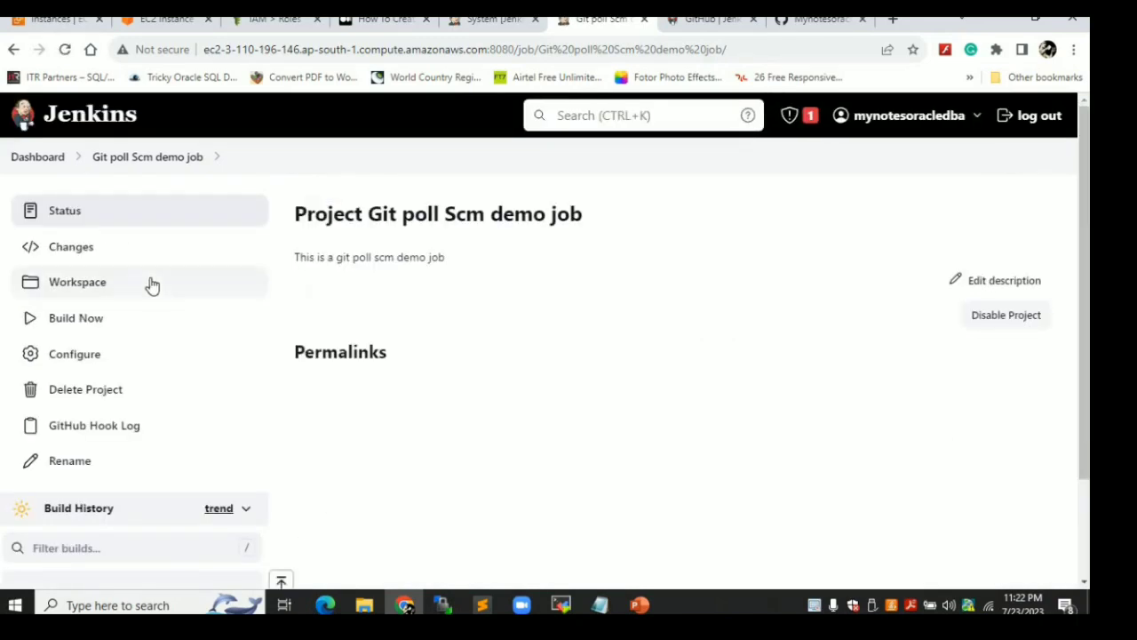
# Open Sampleshell.sh in the GitHub repository for editing and insert "Git" before "Poll Scm demo job" in the line 7 echo
pyautogui.click(790, 26)
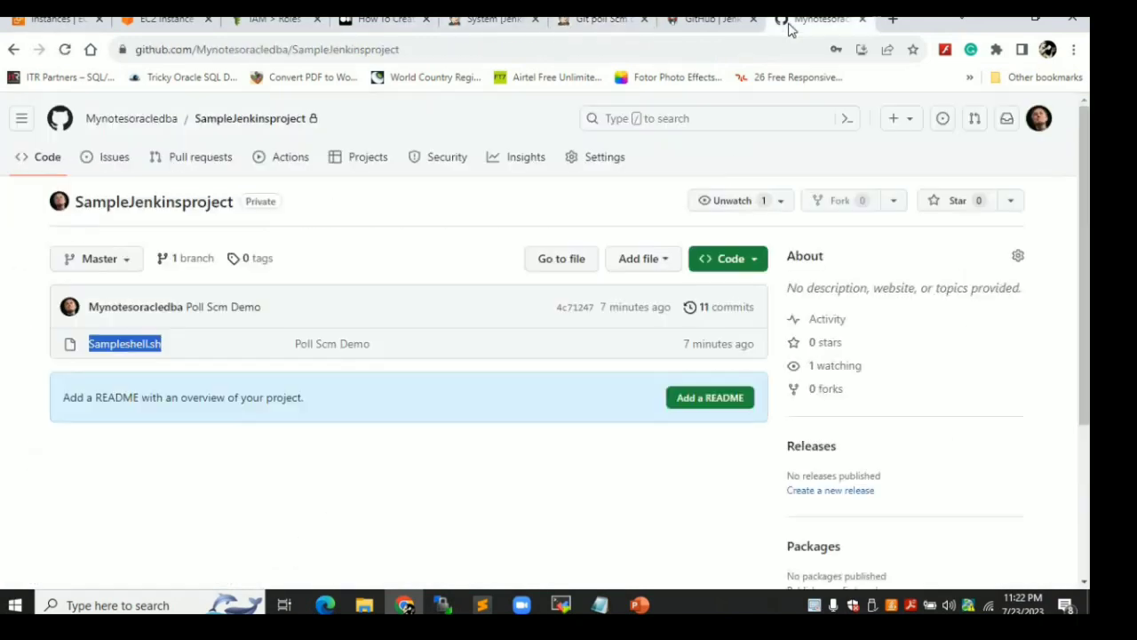
pyautogui.click(133, 347)
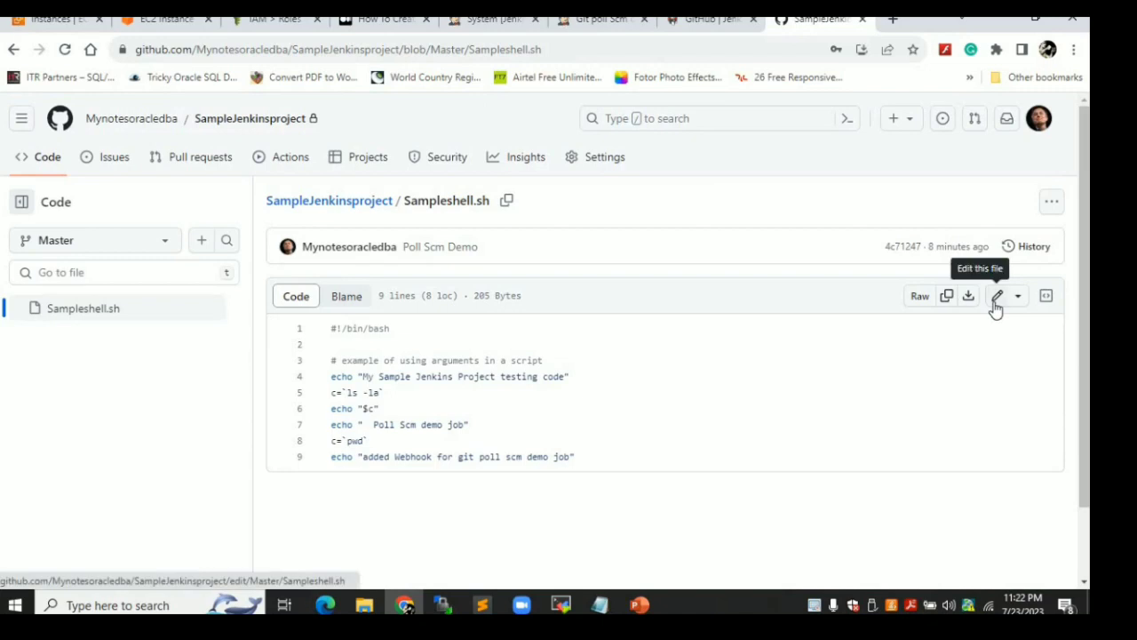
pyautogui.click(996, 300)
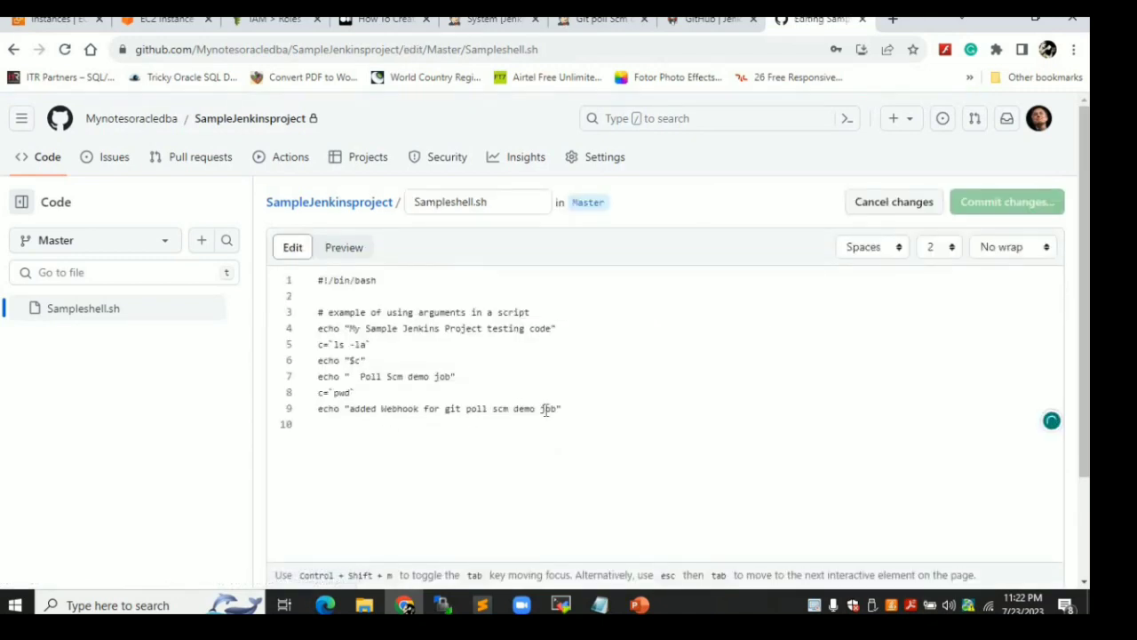
pyautogui.click(356, 377)
pyautogui.write('Git')
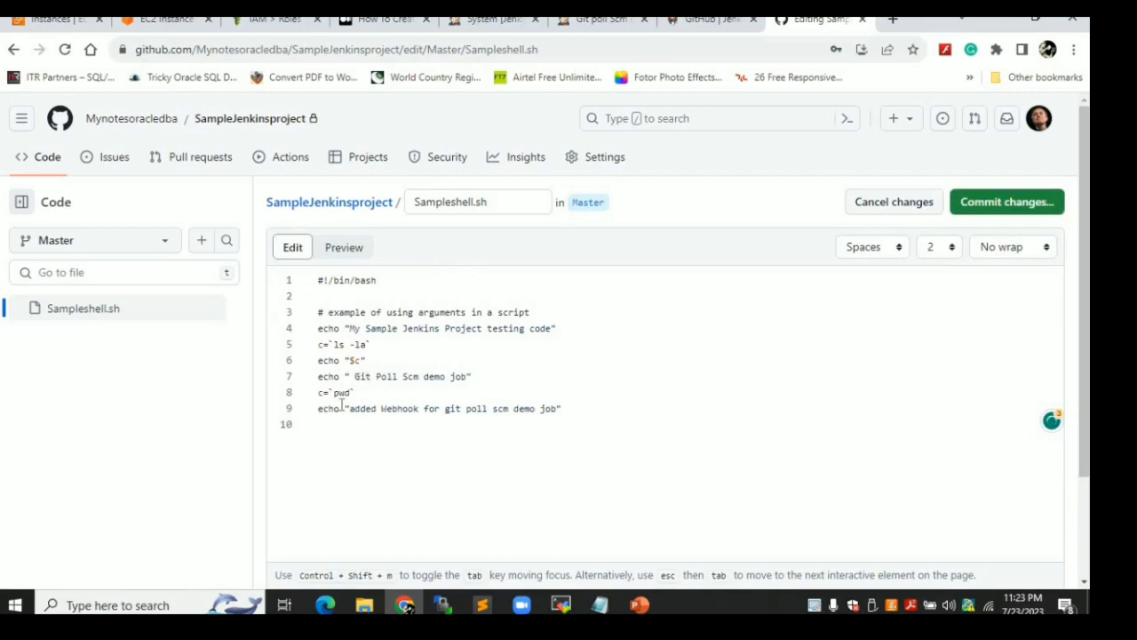
# Change the line 9 echo text to "added Webhook for git poll scm demo jenkins Job"
pyautogui.click(353, 412)
pyautogui.press('BackSpace')
pyautogui.write('ankins Joib')
pyautogui.press('BackSpace')
pyautogui.press('BackSpace')
# Commit the script changes directly to the Master branch with the message "Added Git poll scm"
pyautogui.click(982, 212)
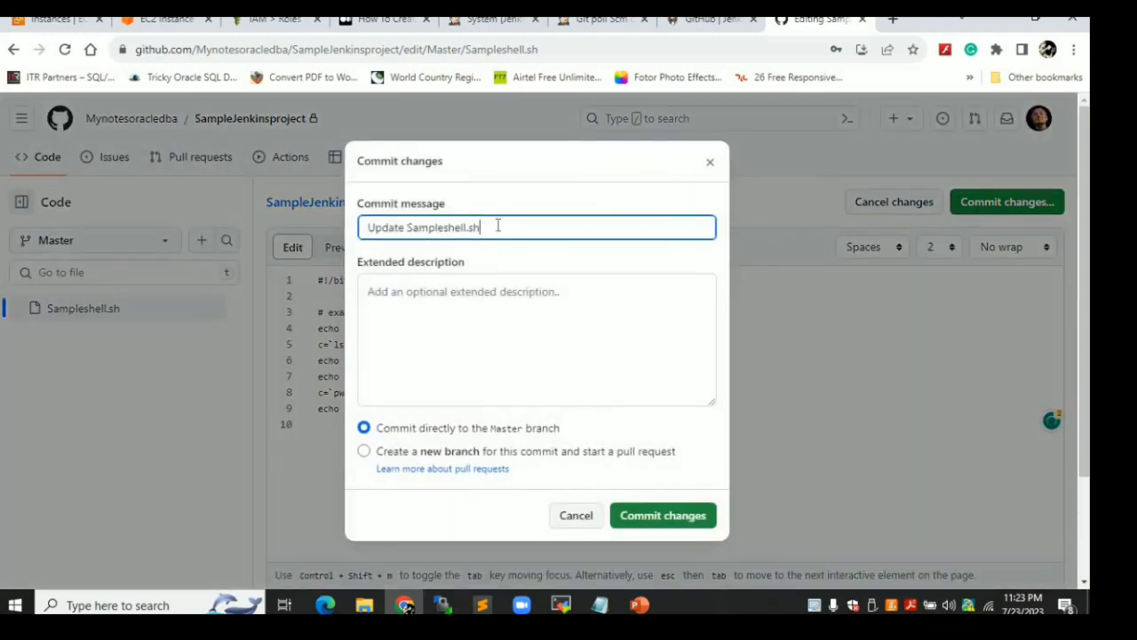
pyautogui.hotkey('ctrl', 'a')
pyautogui.write('Adde')
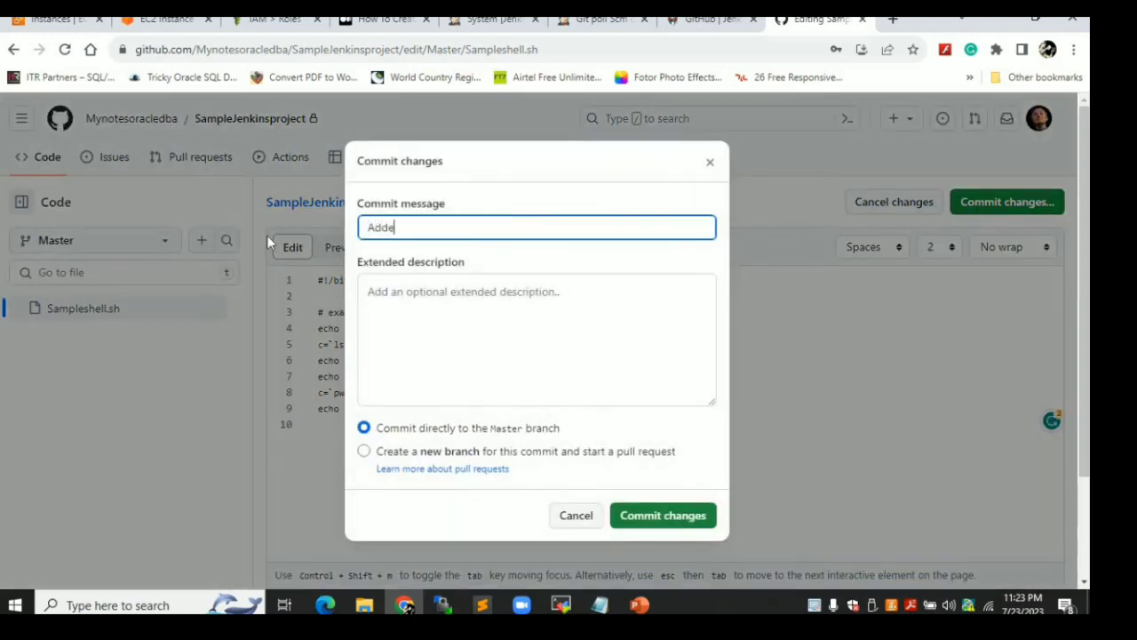
pyautogui.write('d Git poll scm jeob')
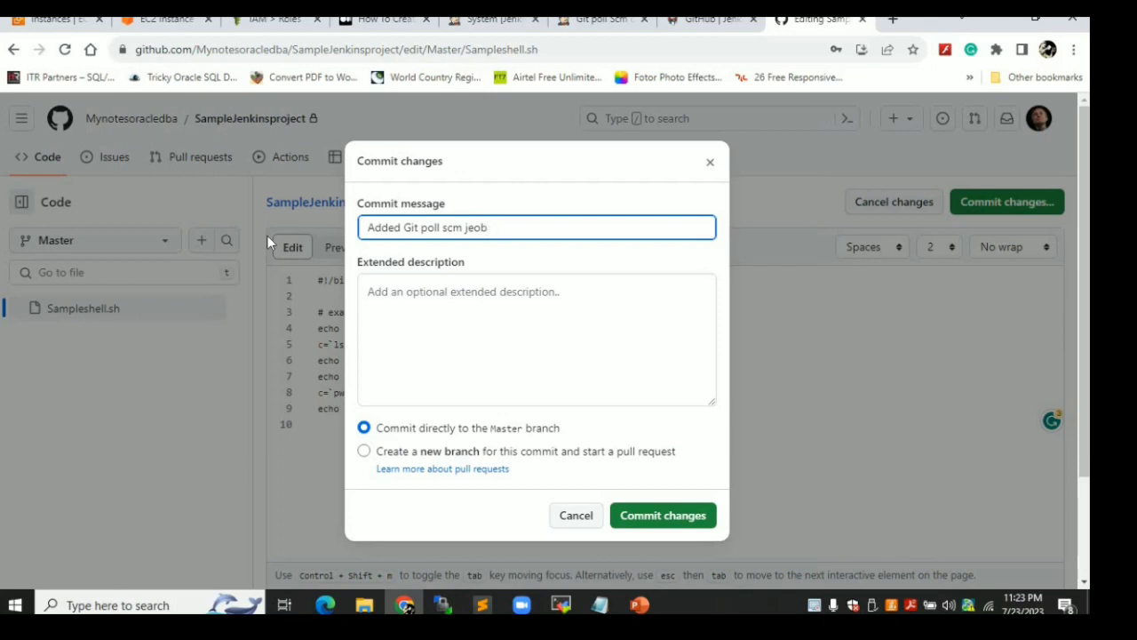
pyautogui.press('BackSpace')
pyautogui.press('BackSpace')
pyautogui.press('BackSpace')
pyautogui.write('onb')
pyautogui.click(652, 522)
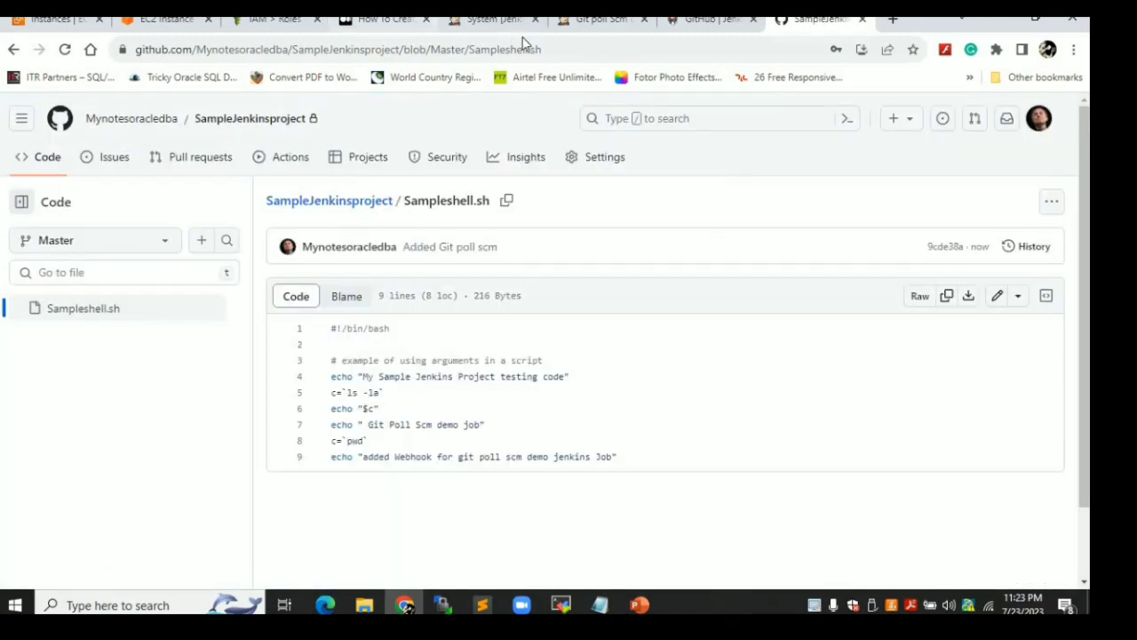
# Return to the Git poll Scm demo job in Jenkins, reload its page and open the console output of the latest build
pyautogui.click(602, 20)
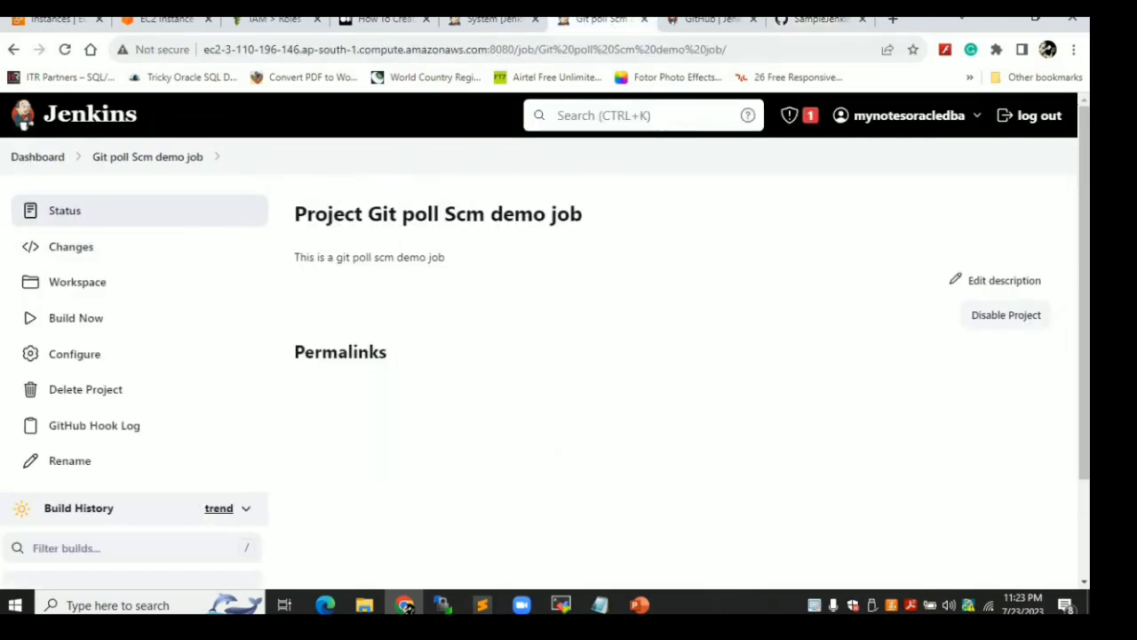
pyautogui.scroll(-3, 684, 280)
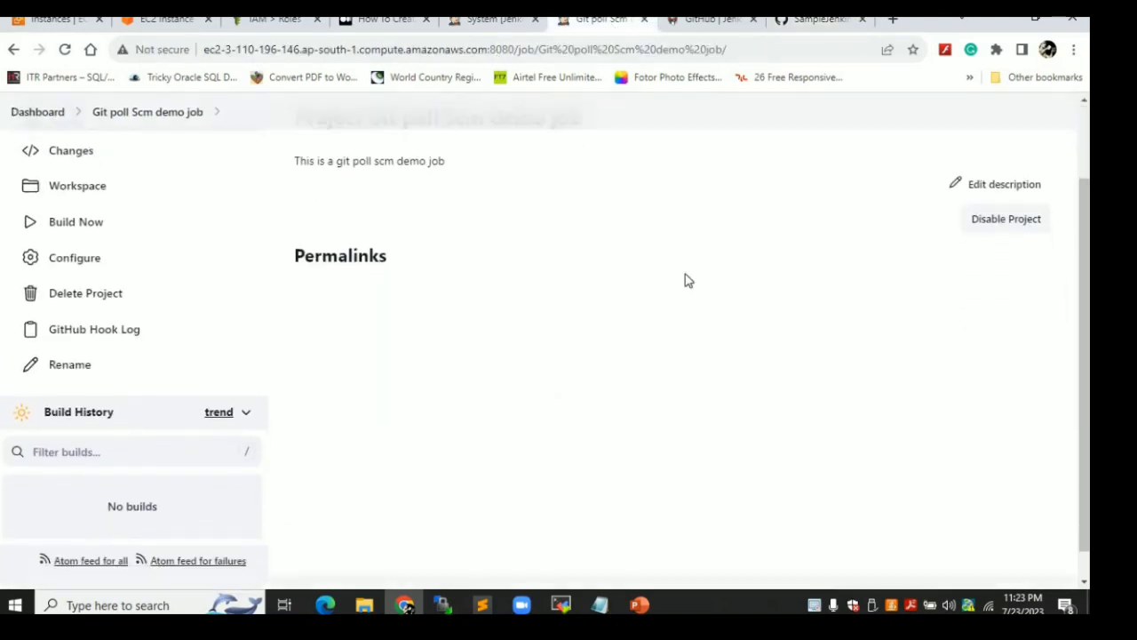
pyautogui.click(64, 49)
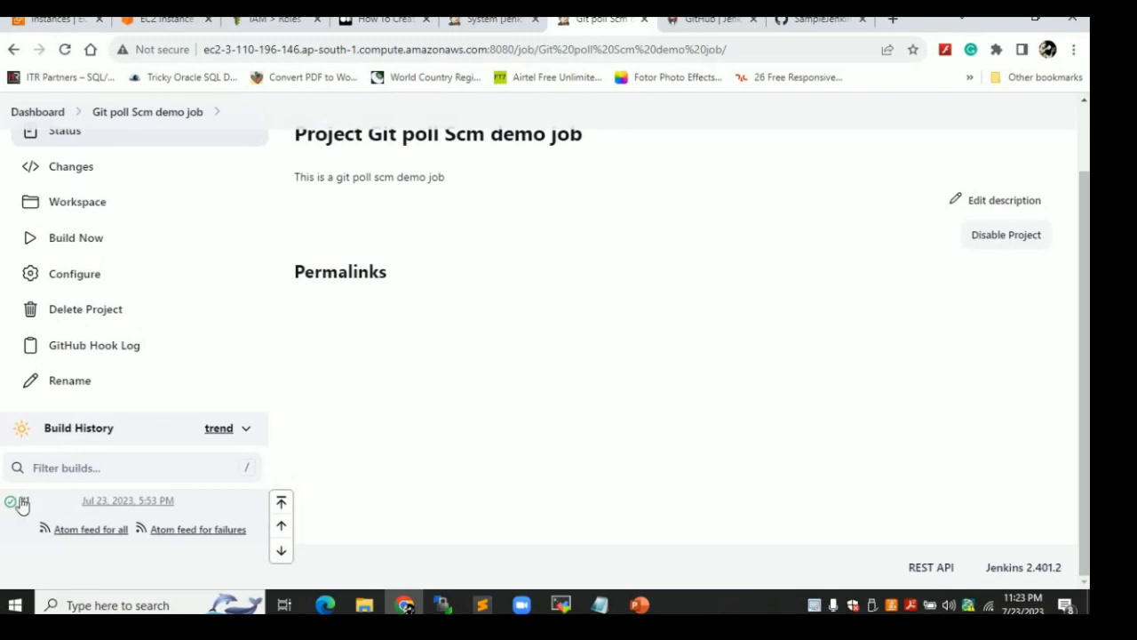
pyautogui.click(23, 504)
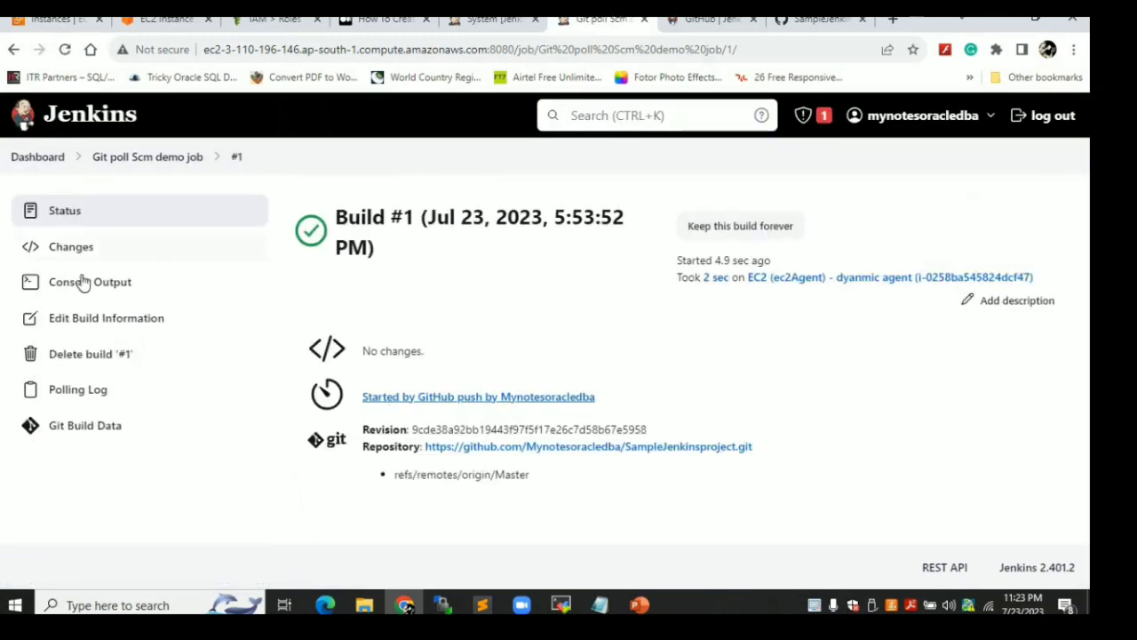
pyautogui.click(75, 284)
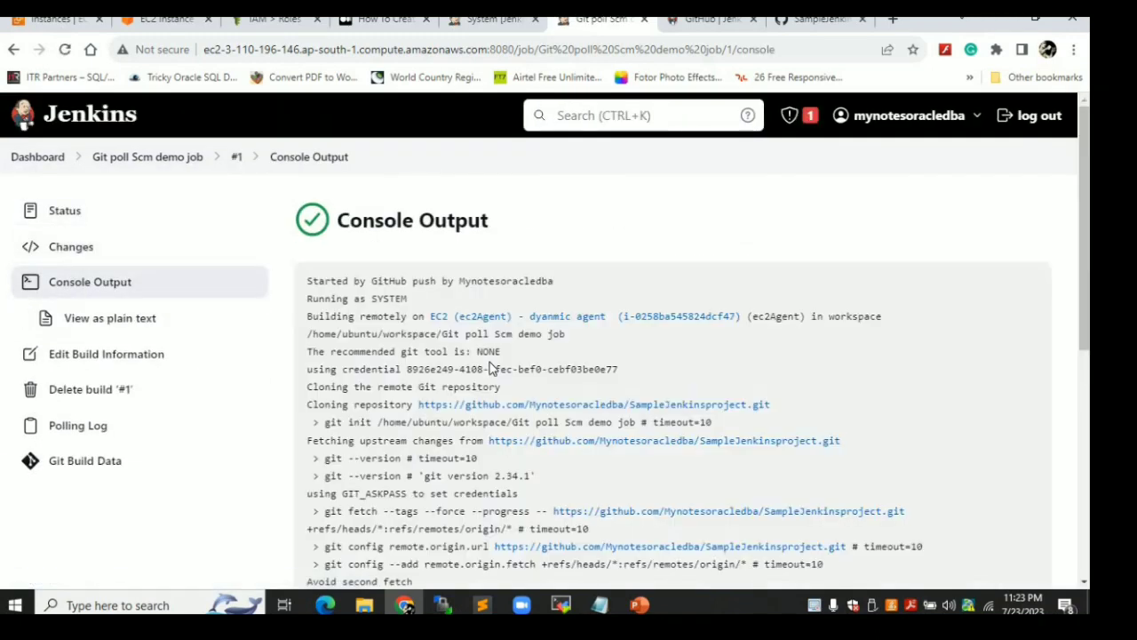
# Examine the build's console output for the commit message, the executed shell commands and the script's output
pyautogui.scroll(-3, 462, 364)
pyautogui.scroll(-2, 488, 369)
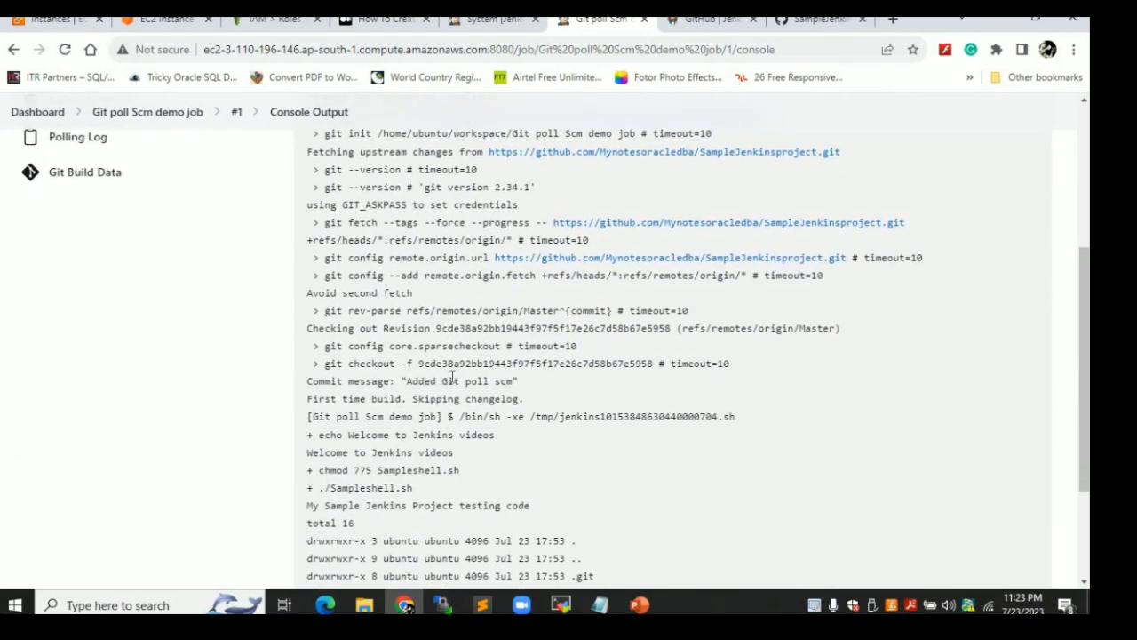
pyautogui.tripleClick(452, 380)
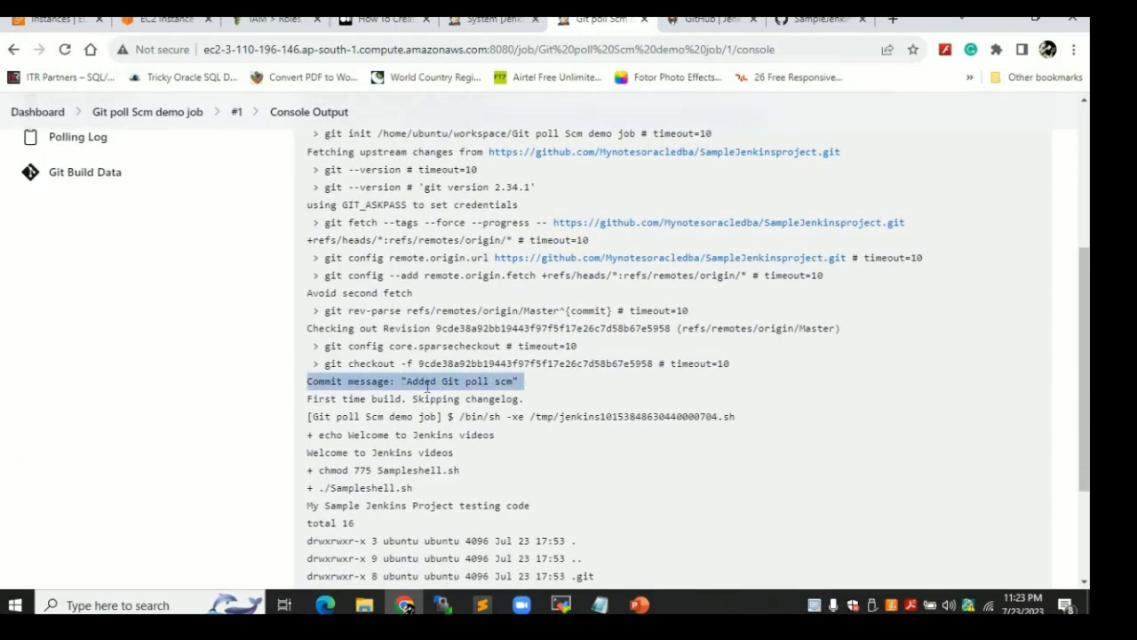
pyautogui.doubleClick(427, 384)
pyautogui.tripleClick(503, 384)
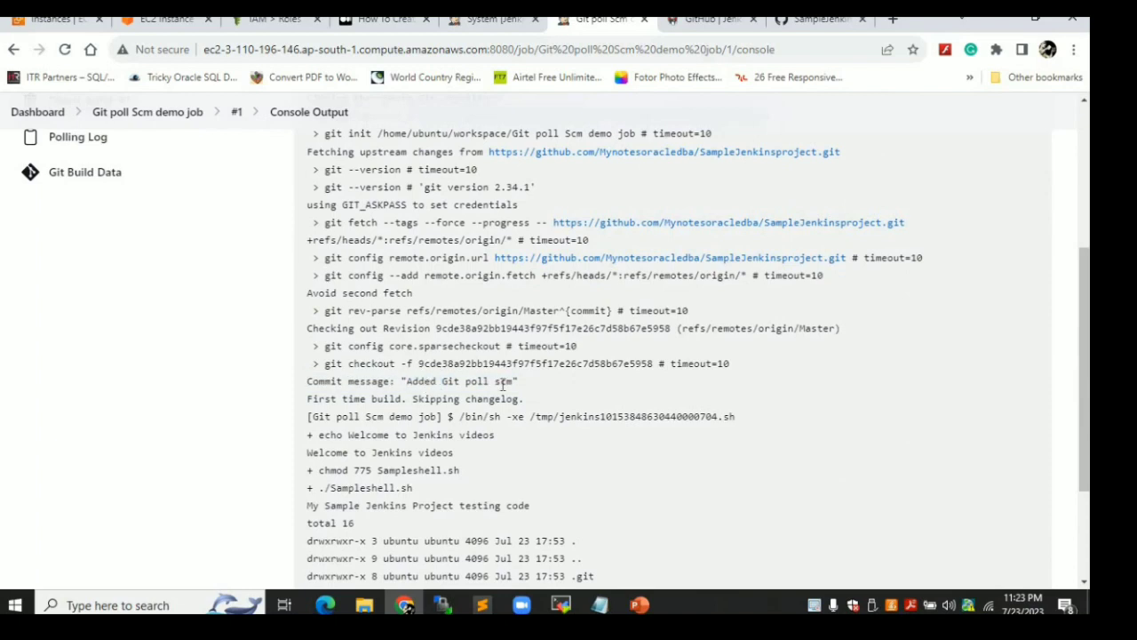
pyautogui.scroll(-3, 484, 384)
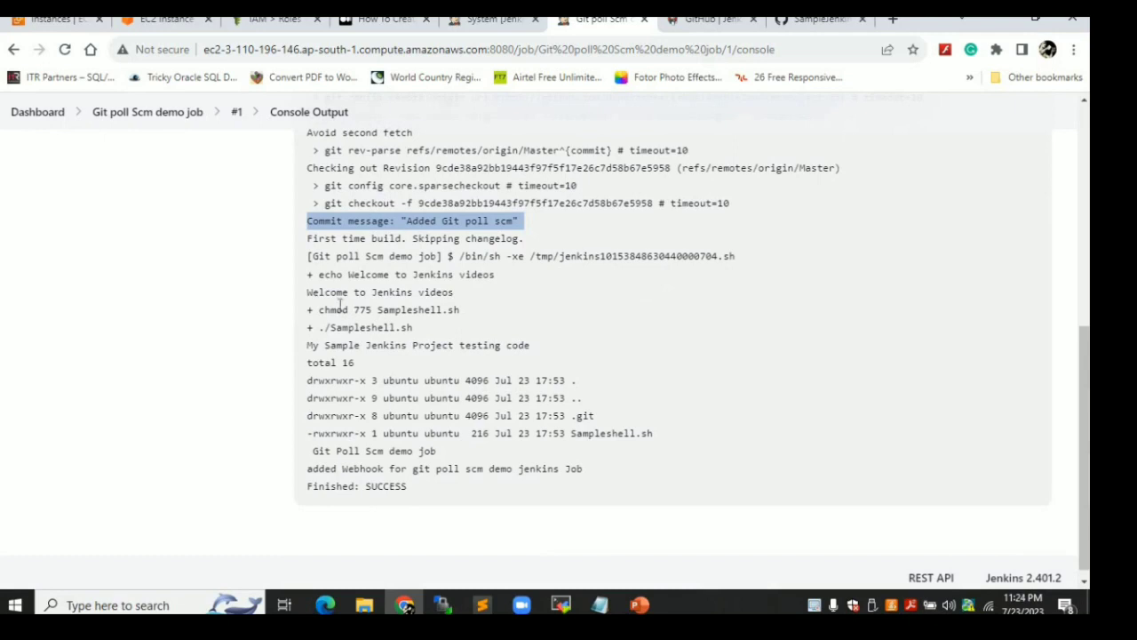
# Review the echo, chmod and Sampleshell.sh command lines in the build log, along with the Git poll Scm and webhook text printed by the script
pyautogui.tripleClick(327, 276)
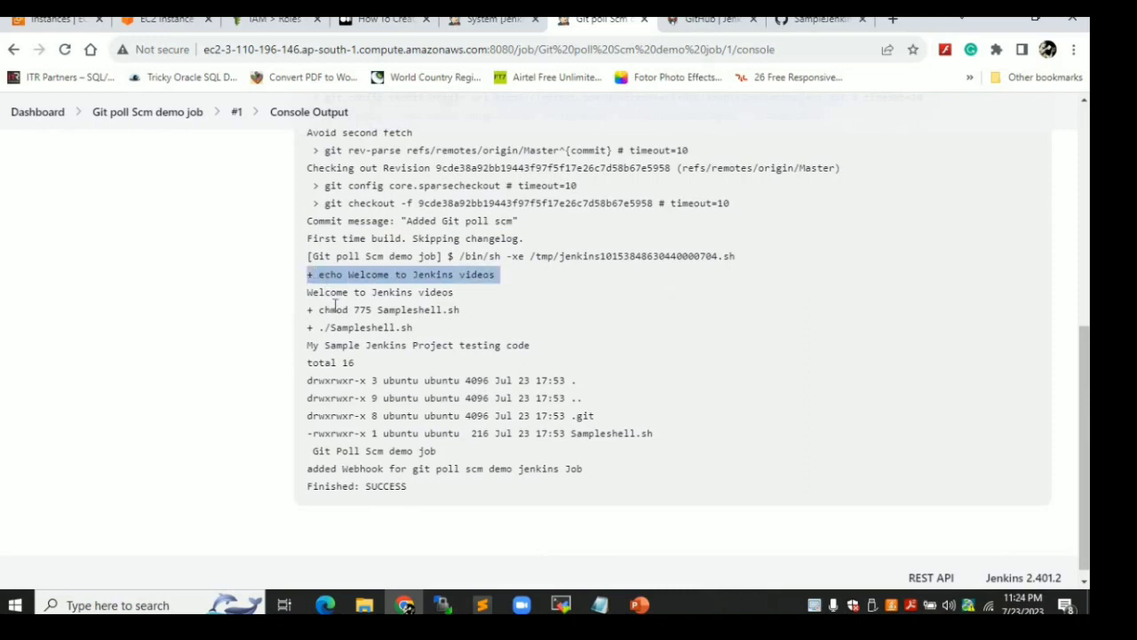
pyautogui.tripleClick(338, 310)
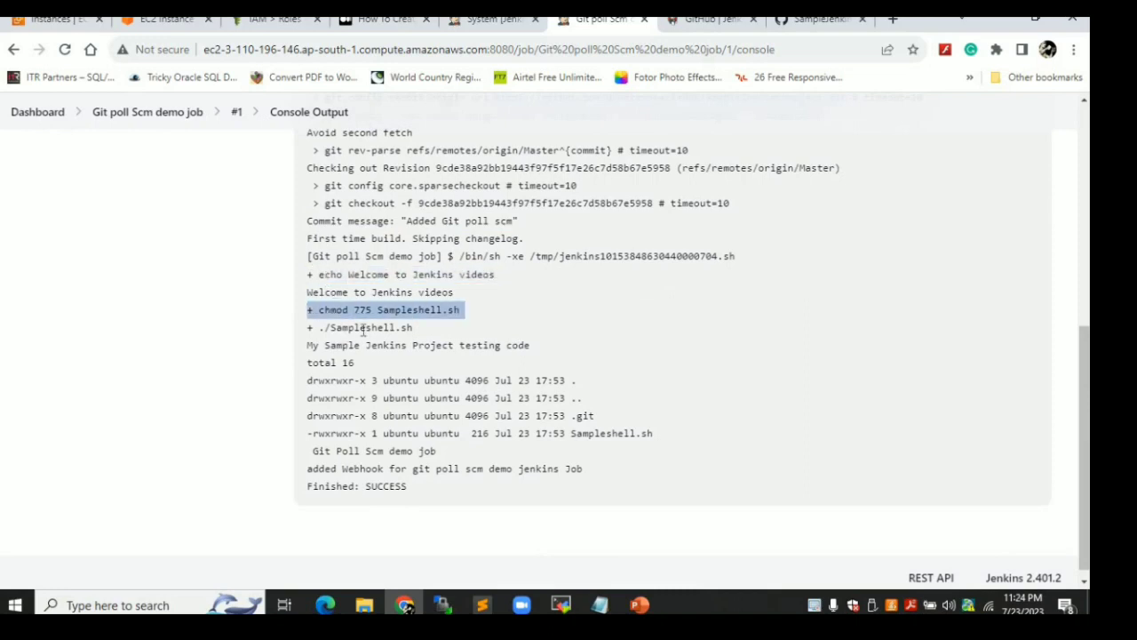
pyautogui.tripleClick(360, 328)
pyautogui.tripleClick(334, 346)
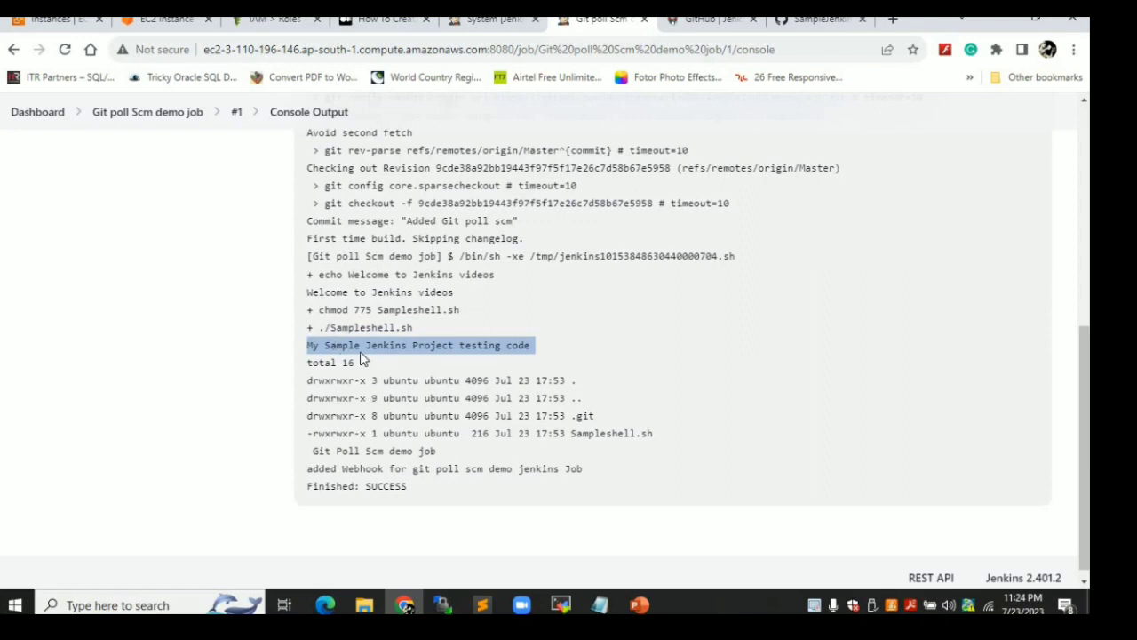
pyautogui.click(383, 455)
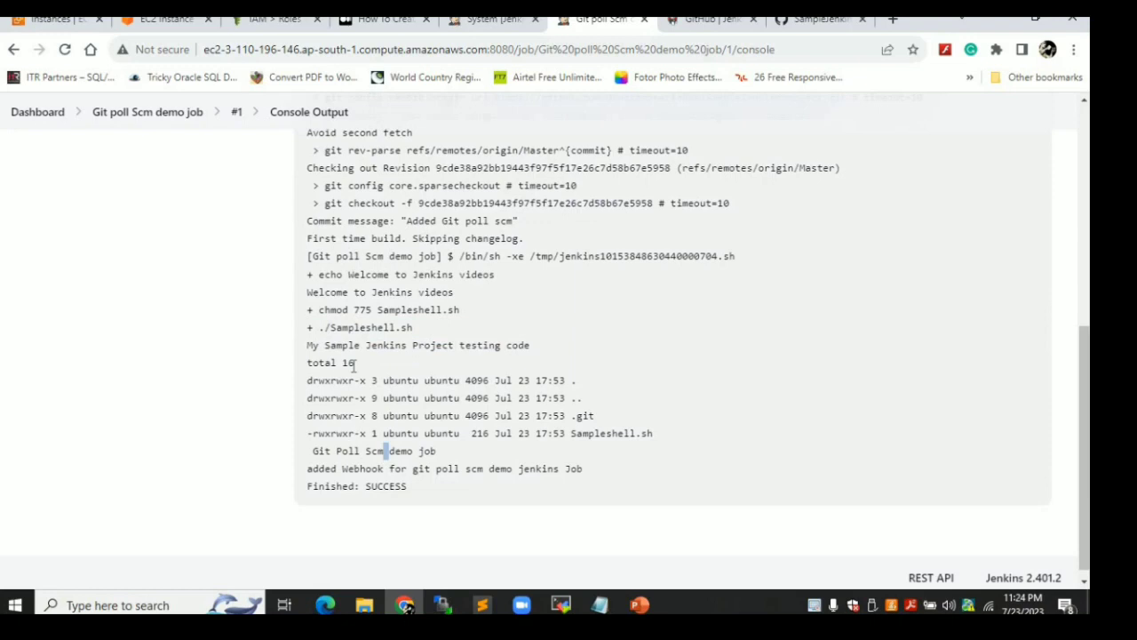
pyautogui.tripleClick(355, 450)
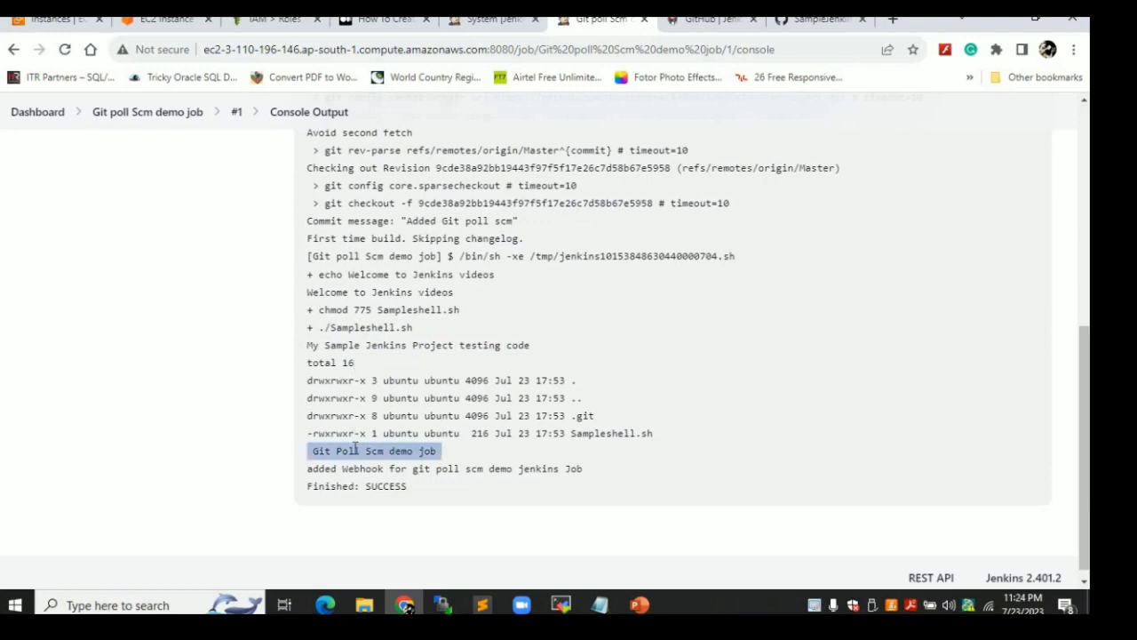
pyautogui.doubleClick(363, 472)
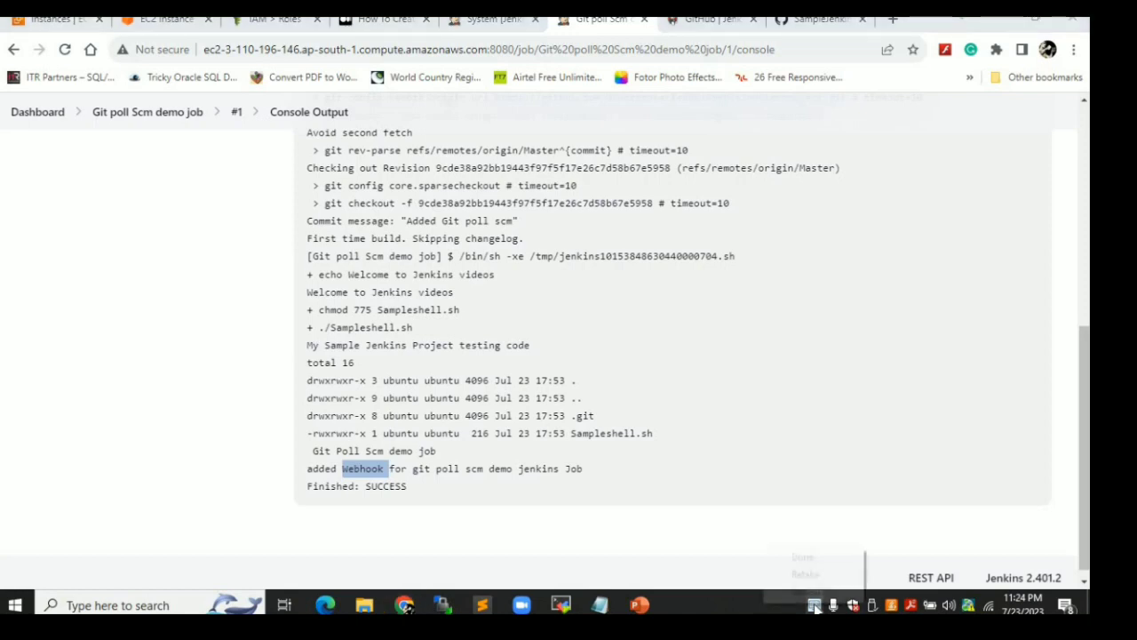
pyautogui.click(816, 607)
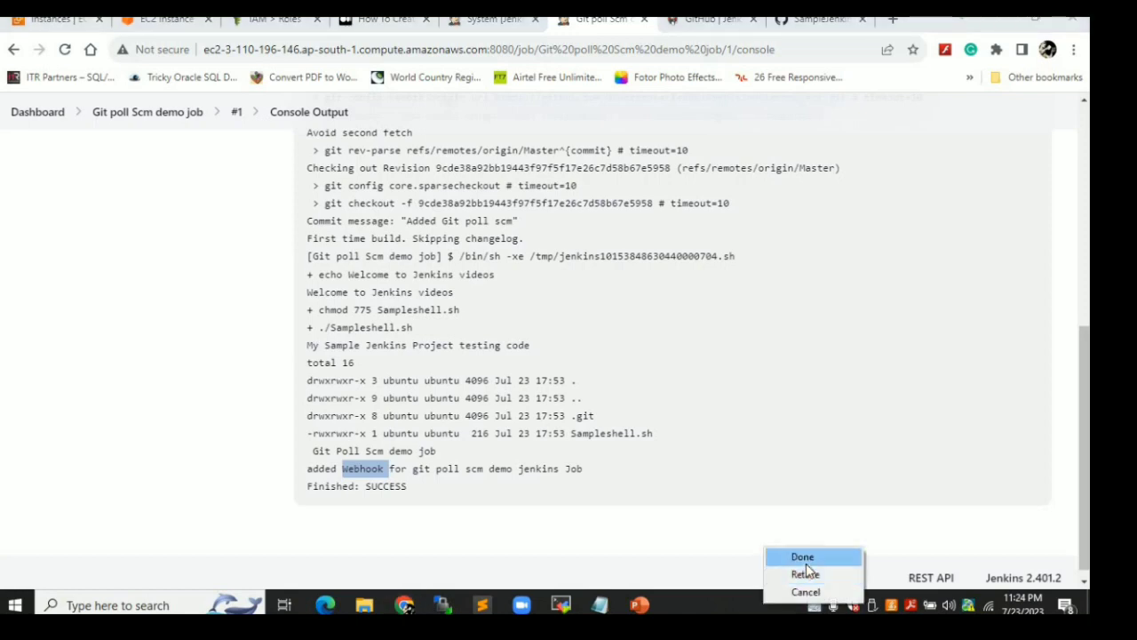